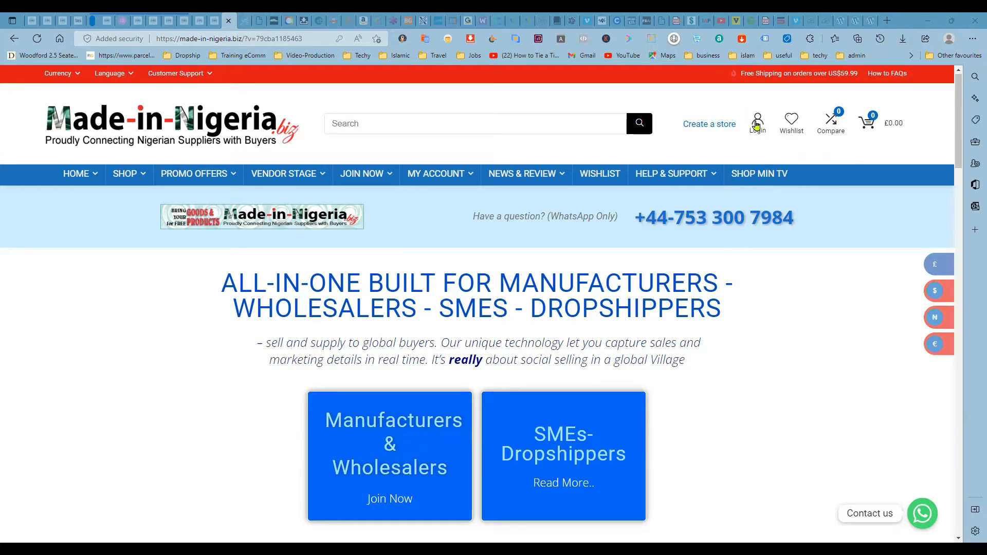
- Try to log in with the saved DQ-MiN username and password, with Remember me enabled
click(756, 125)
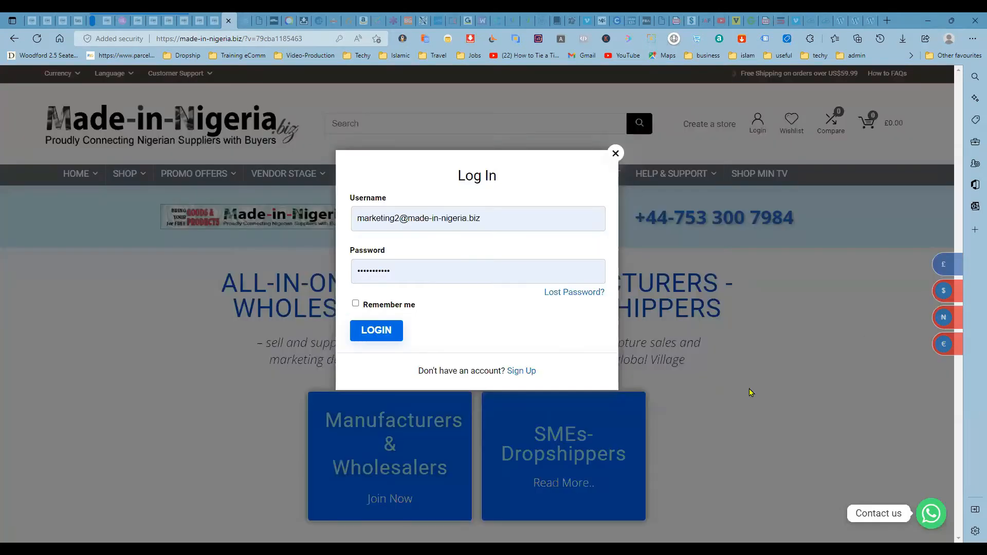
click(355, 303)
drag(485, 214, 341, 218)
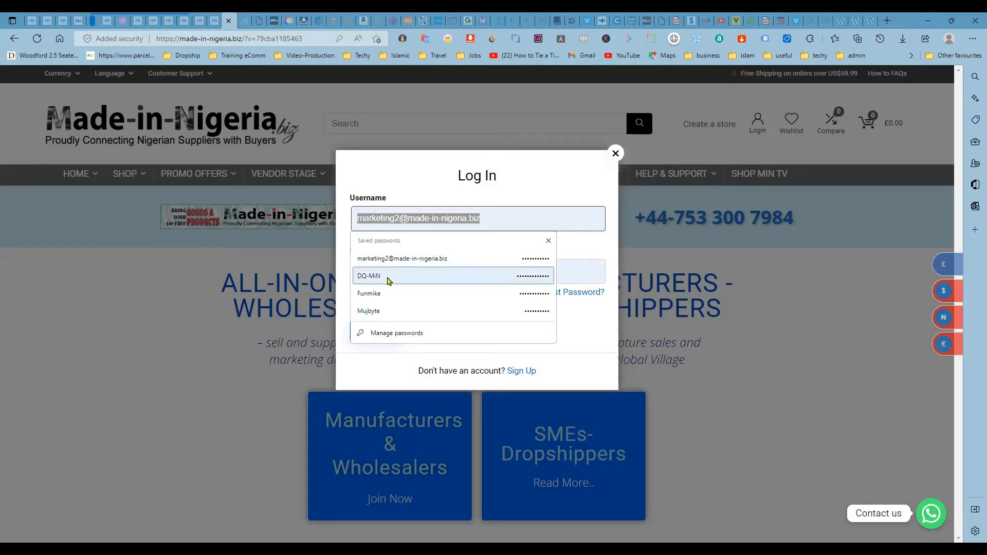
click(387, 280)
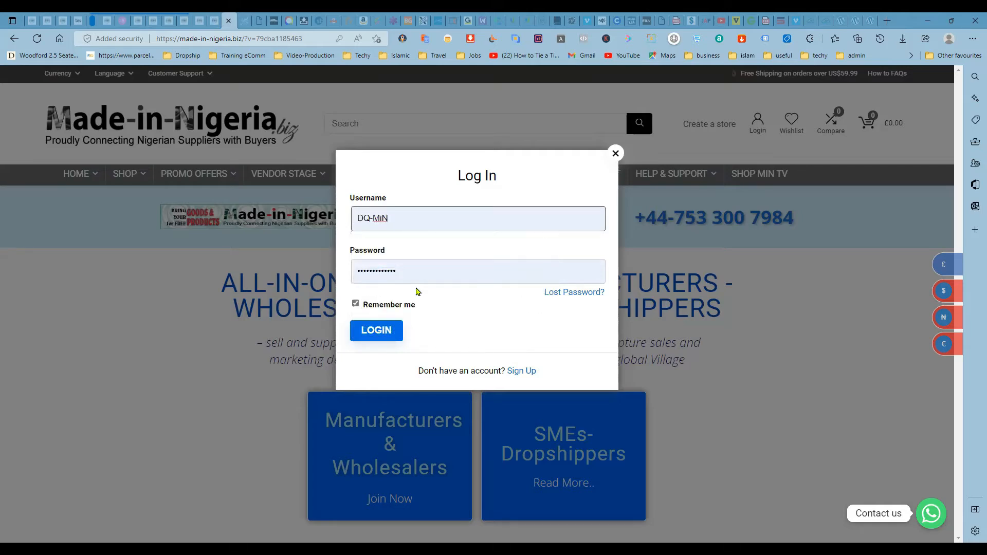
click(374, 330)
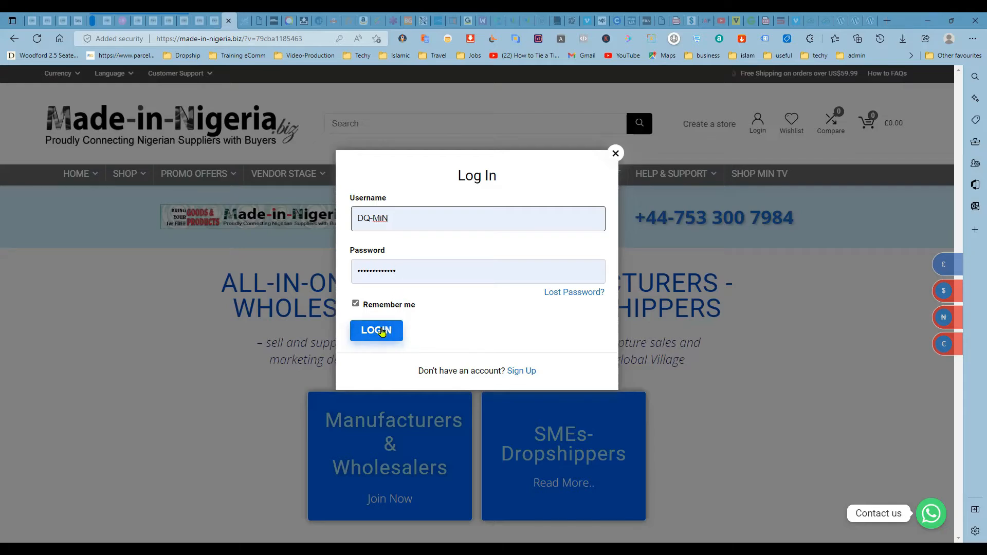
click(410, 266)
click(329, 270)
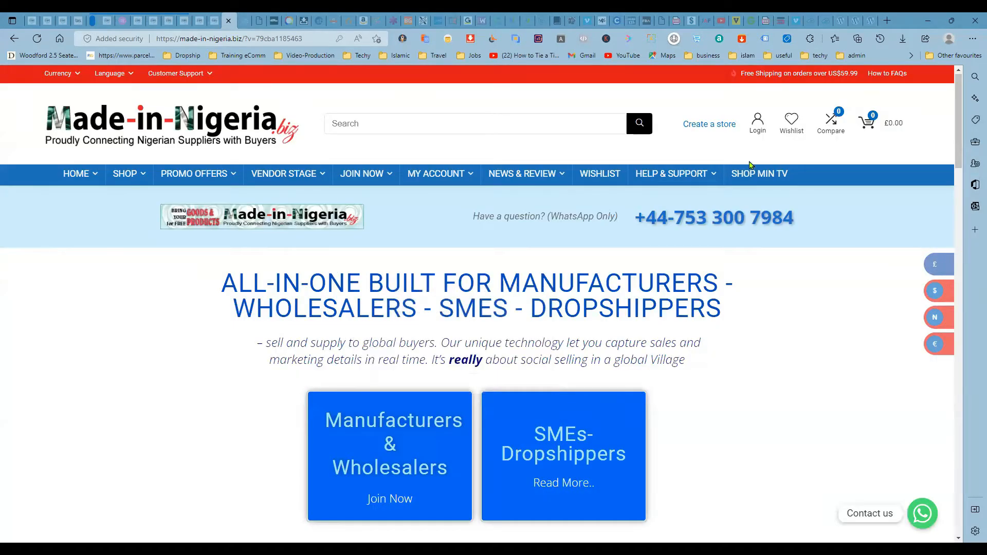
- Log in to the site with the saved DQ-MiN username and password, enabling Remember me
click(758, 124)
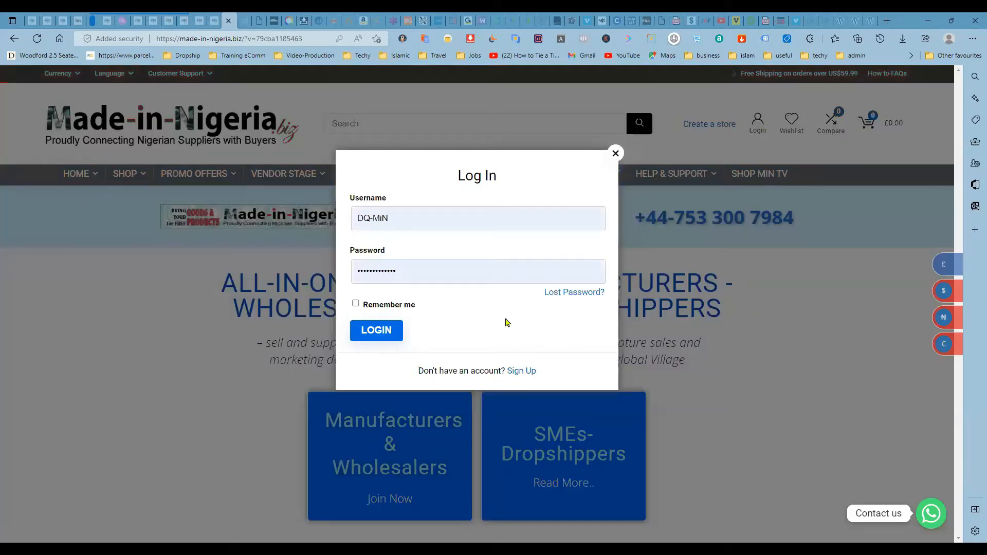
click(435, 270)
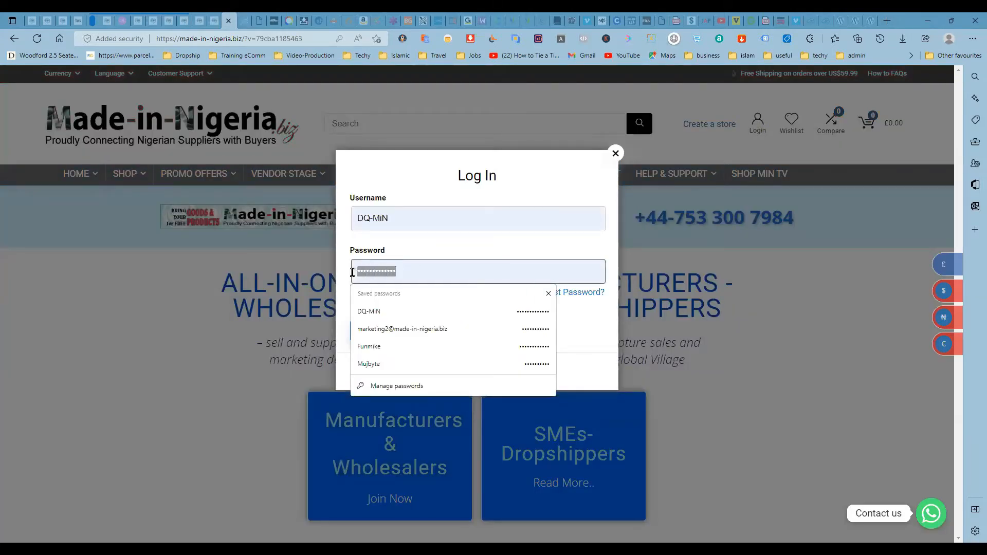
click(426, 311)
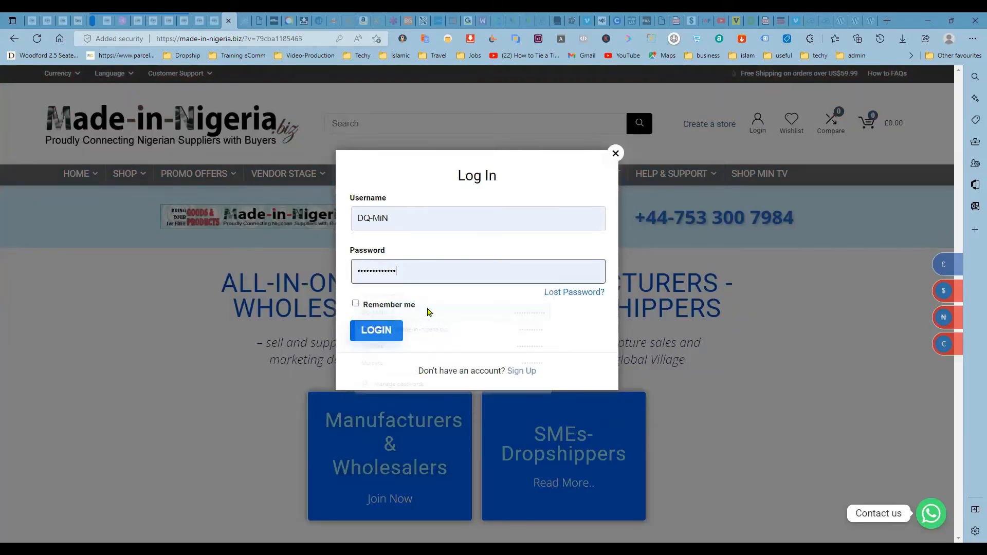
click(372, 332)
click(354, 305)
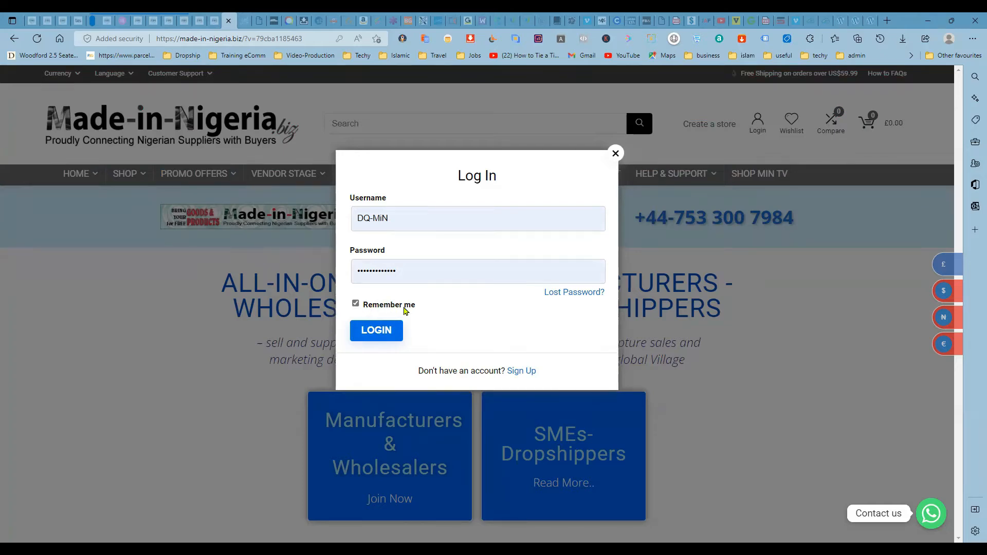
click(372, 333)
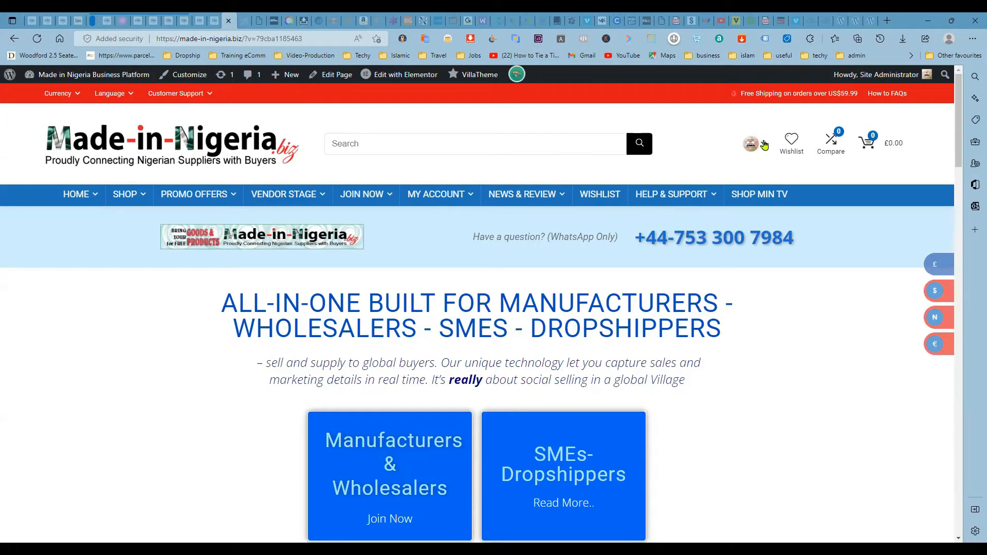
- Look over the account menu and the homepage content, and dismiss the chat popup
click(764, 147)
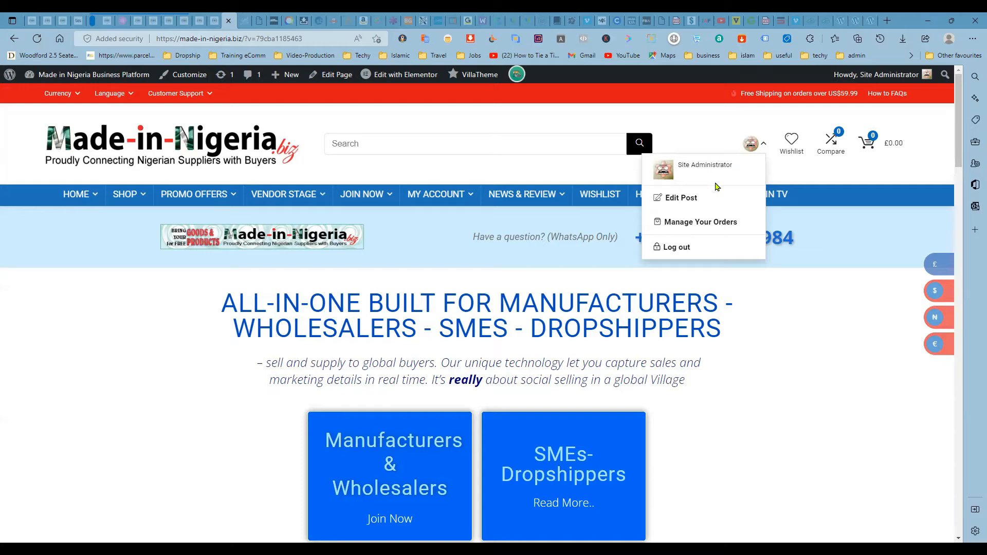
click(781, 175)
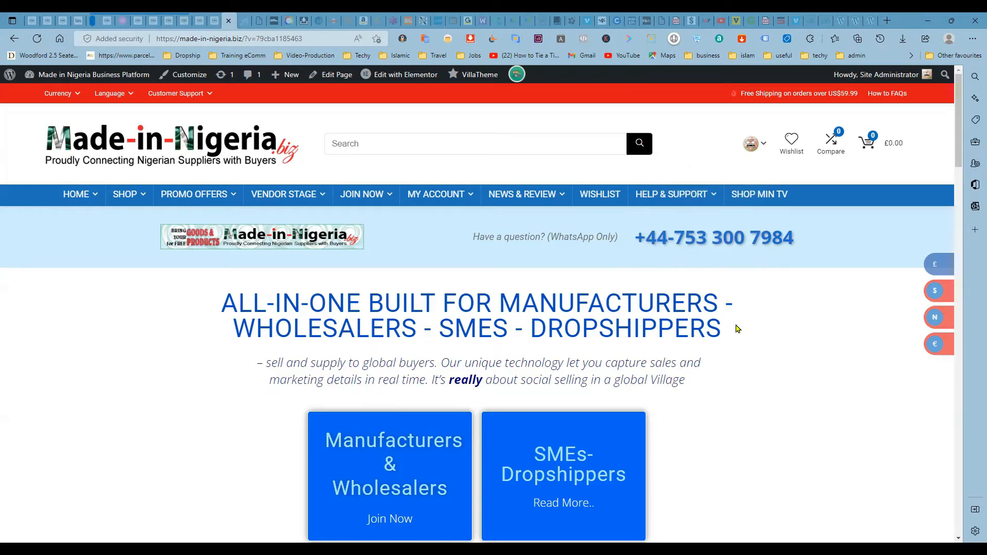
scroll(740, 330, down, 5)
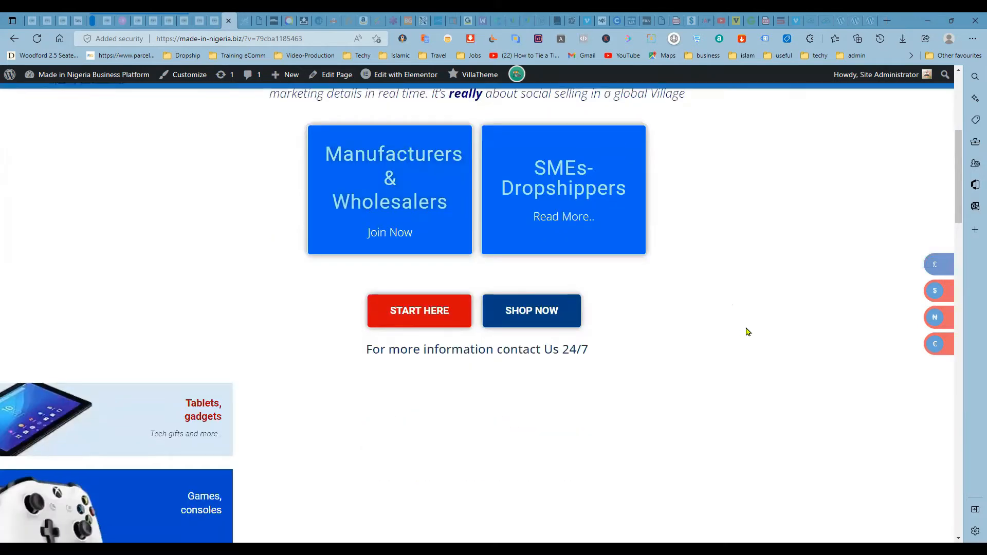
scroll(745, 331, up, 3)
scroll(747, 331, up, 1)
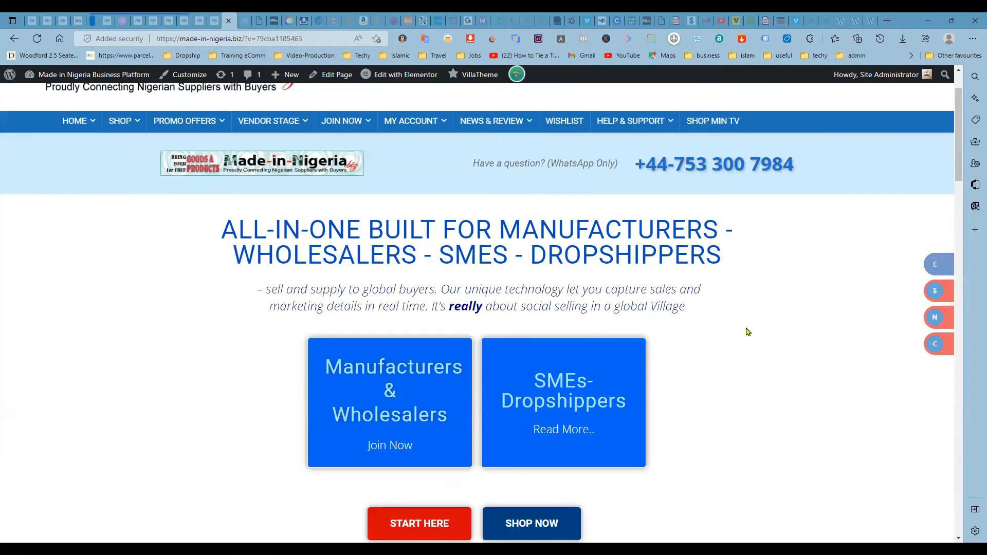
scroll(748, 332, up, 1)
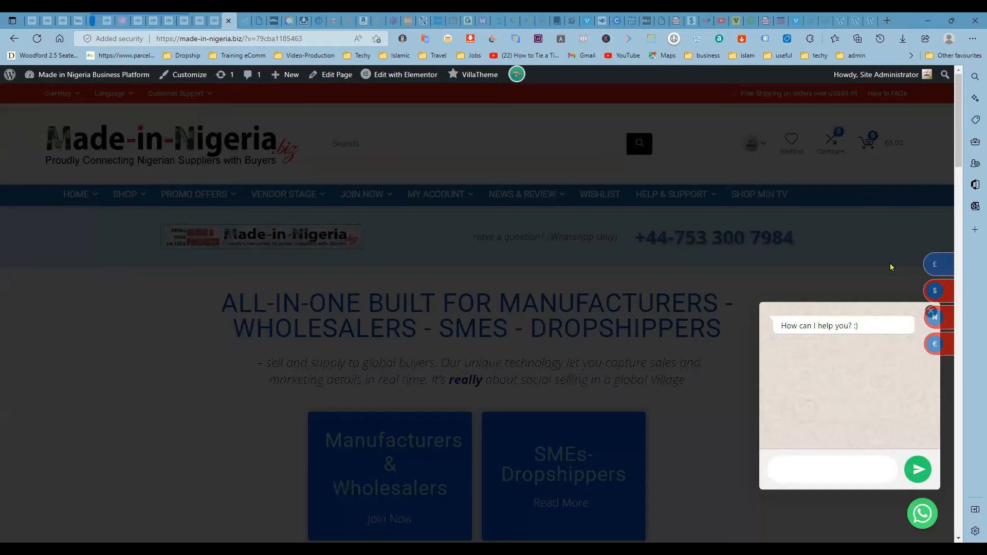
click(794, 286)
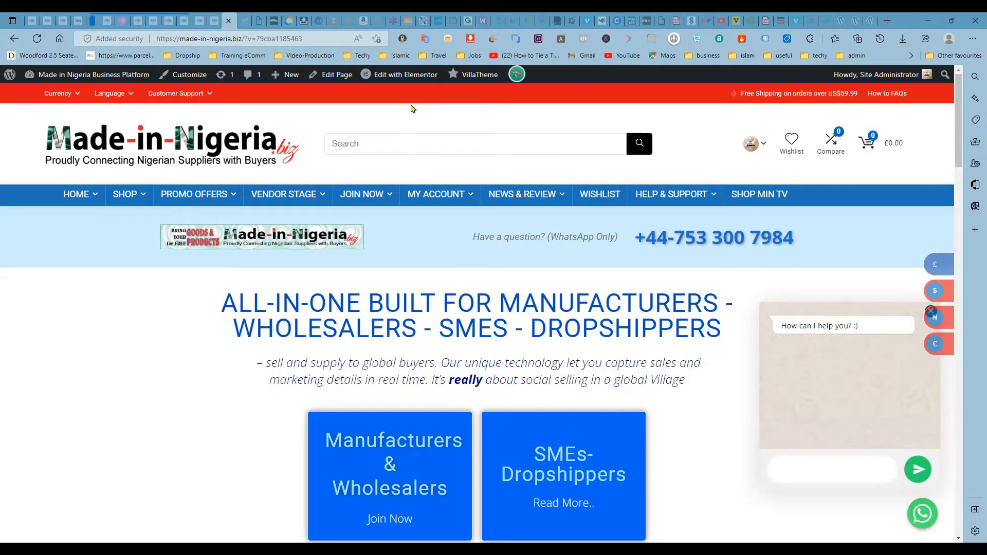
- Open the vendor store manager dashboard and go to its product list
mouse_move(491, 78)
click(517, 74)
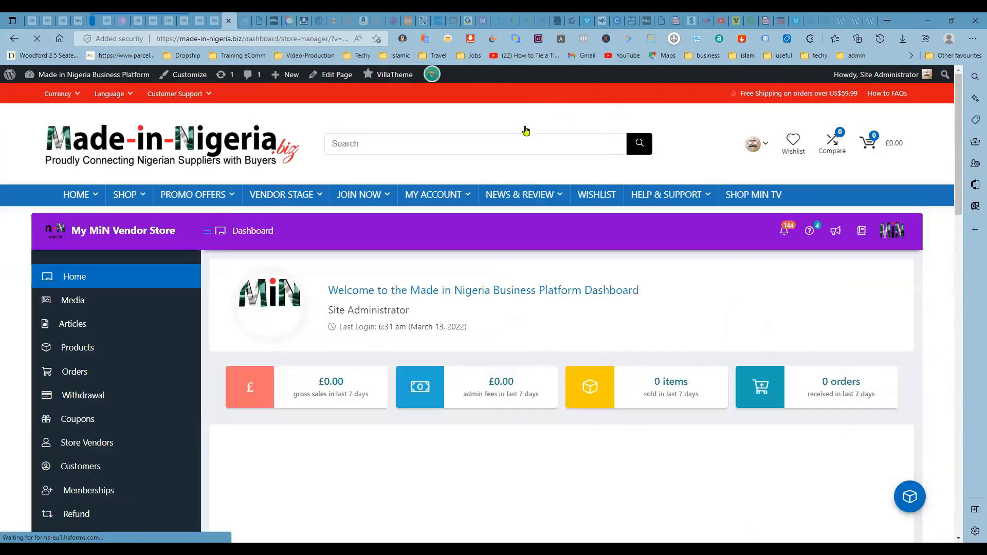
scroll(360, 360, down, 4)
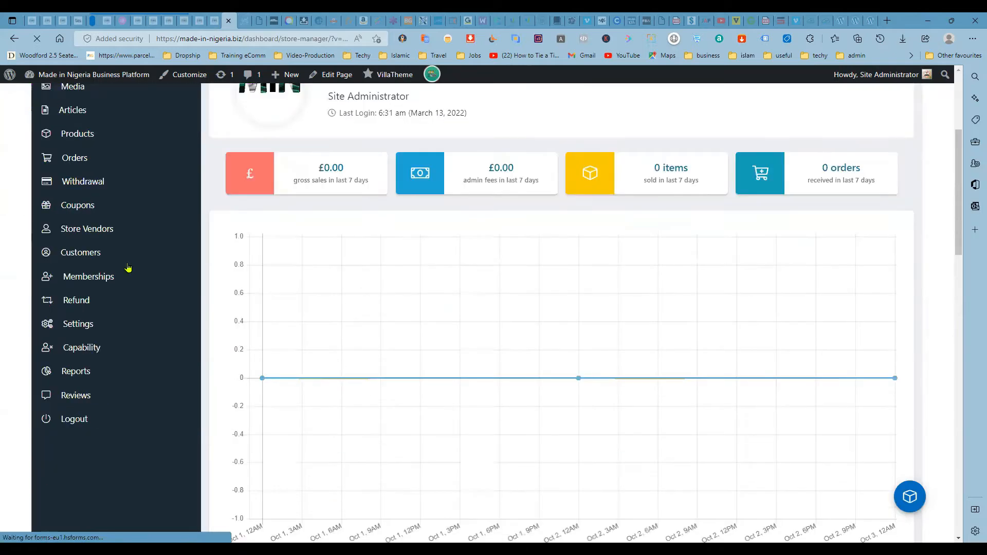
scroll(74, 203, up, 1)
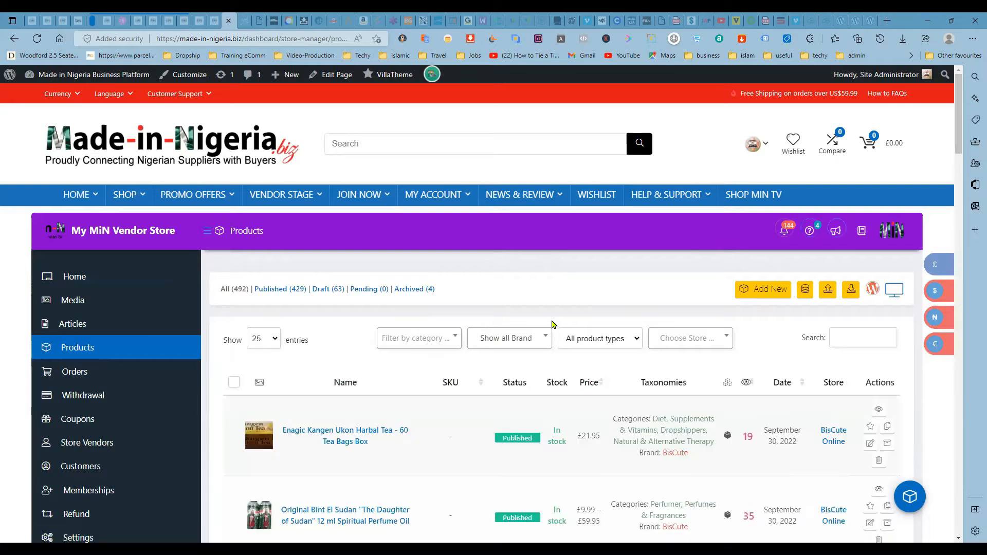
- Open the "Fashion Print African Maxi Dress for Women" product for editing from the product list
scroll(553, 324, down, 5)
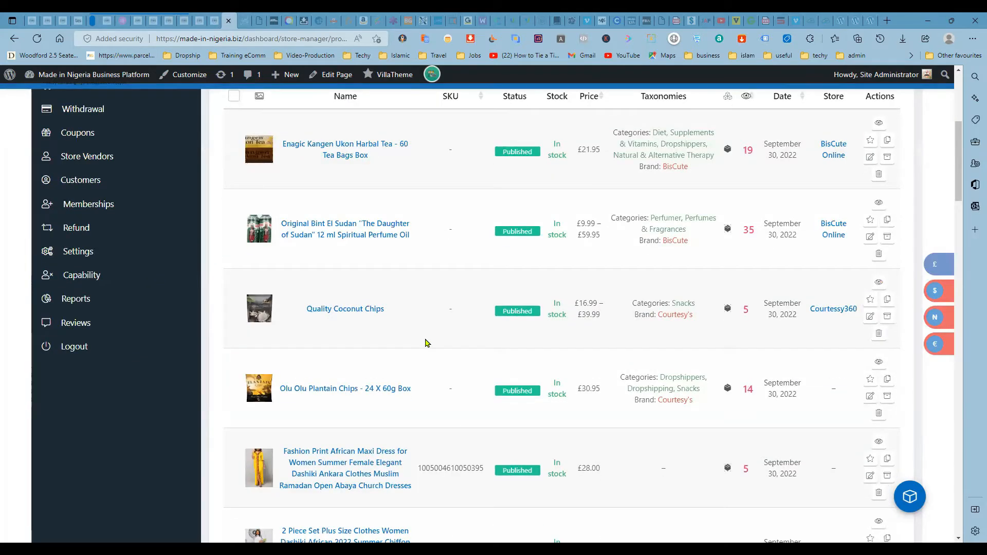
scroll(425, 334, down, 4)
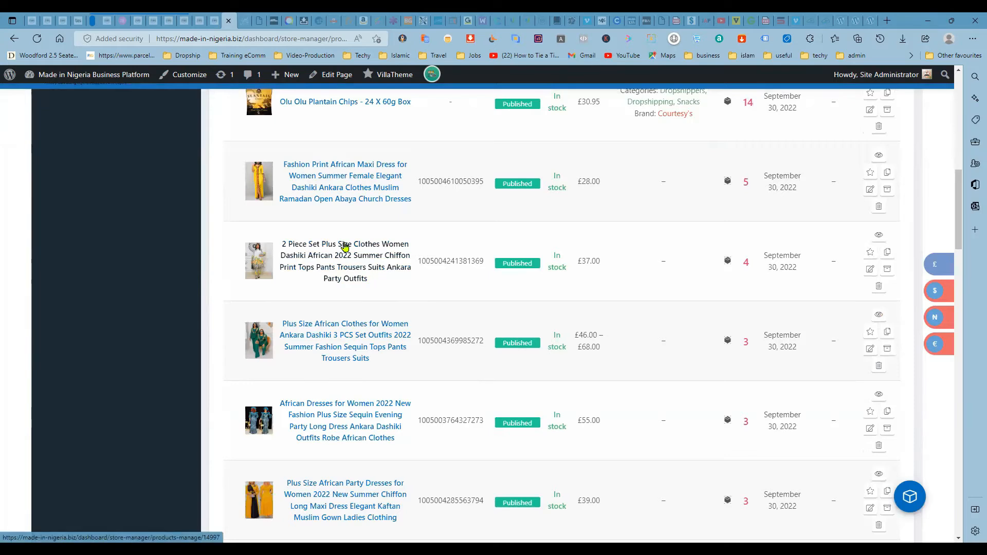
scroll(344, 246, up, 3)
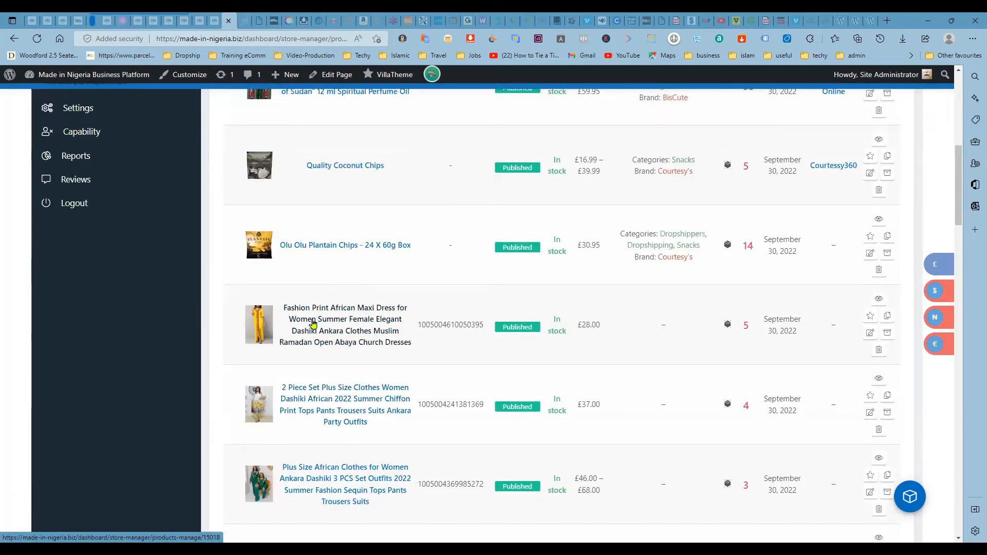
click(872, 333)
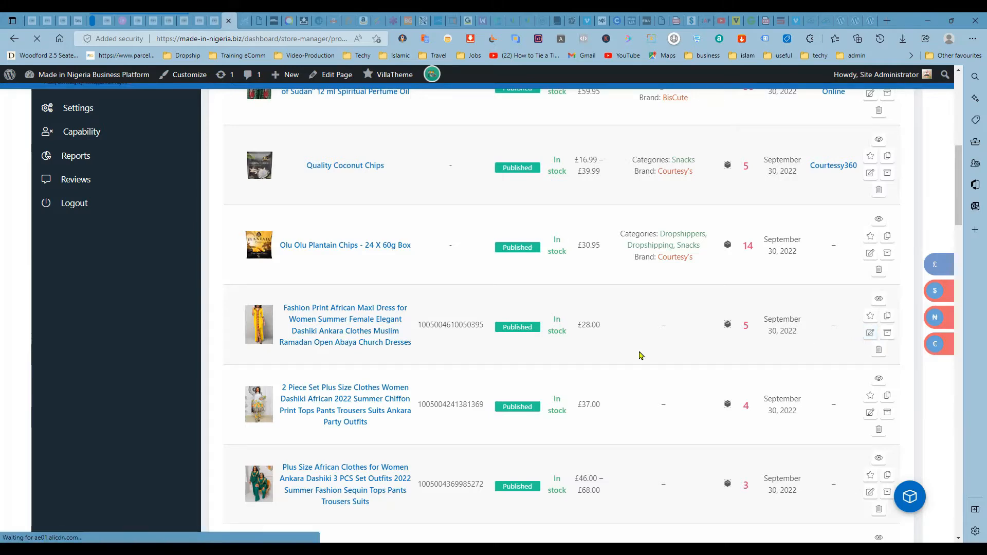
- Examine the dress's product form, including its type, title, descriptions, gallery images, categories and brands
scroll(583, 324, down, 4)
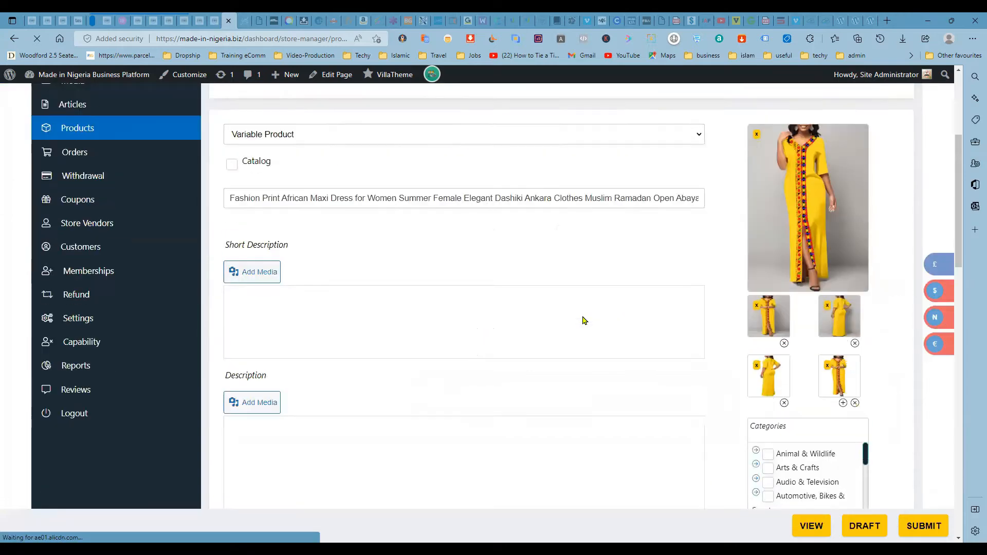
scroll(583, 320, up, 2)
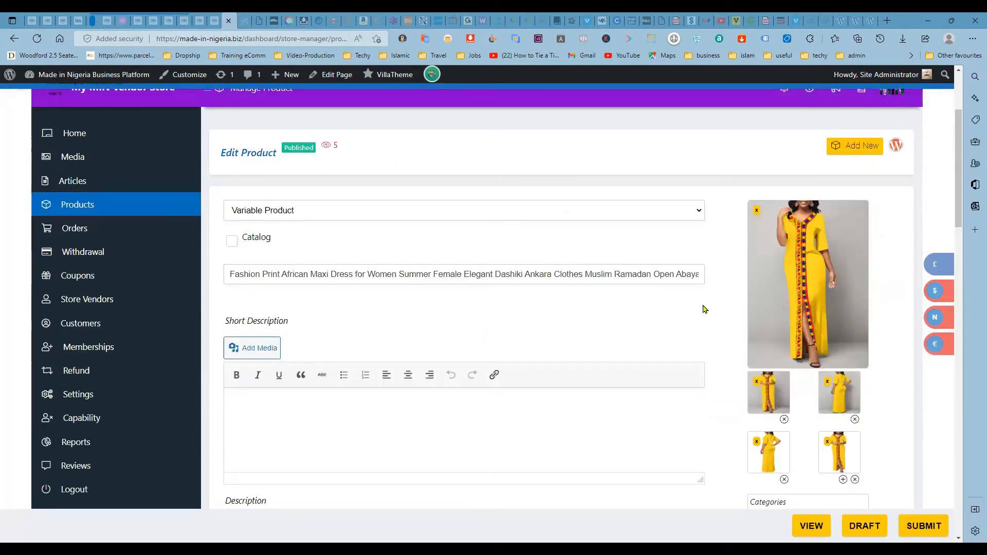
scroll(704, 309, down, 1)
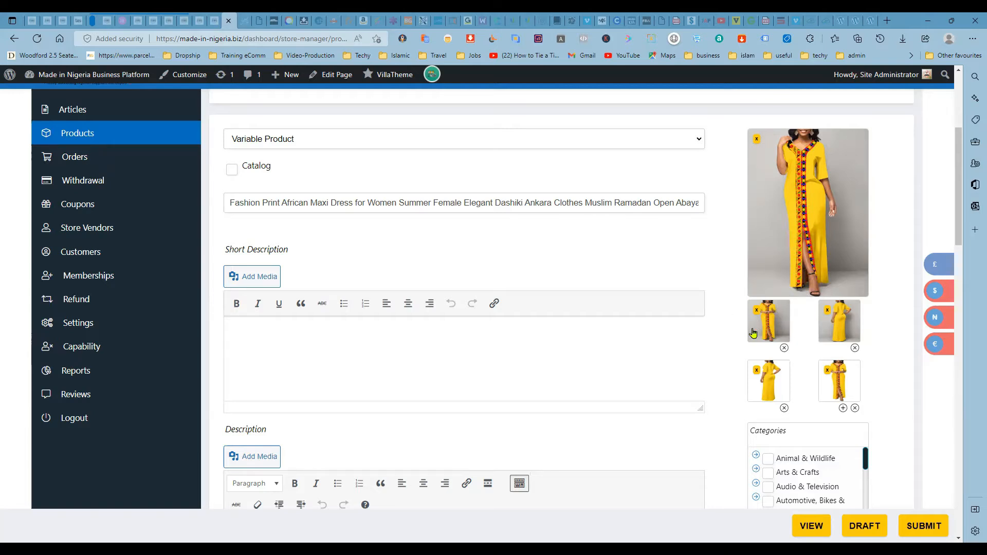
scroll(714, 337, down, 1)
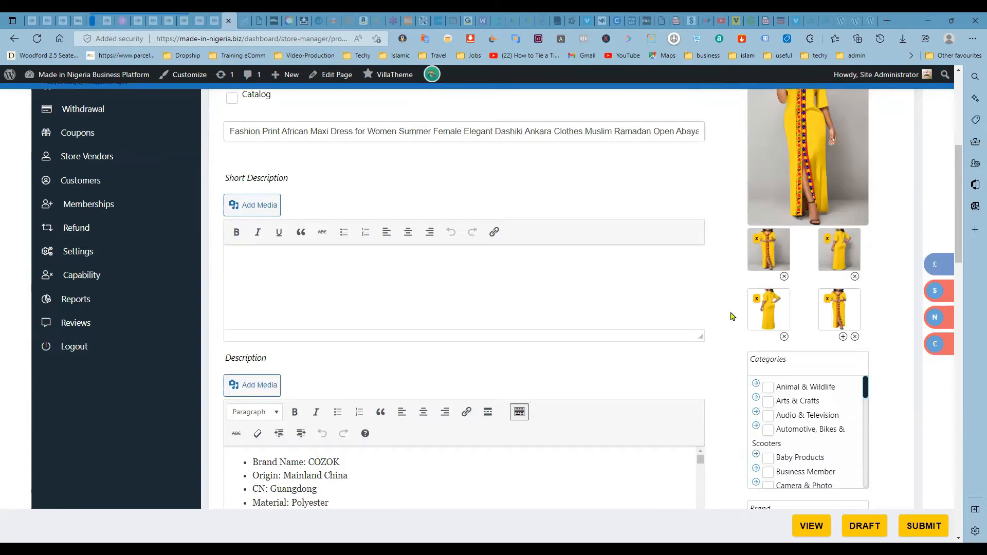
scroll(732, 316, down, 1)
scroll(732, 316, down, 3)
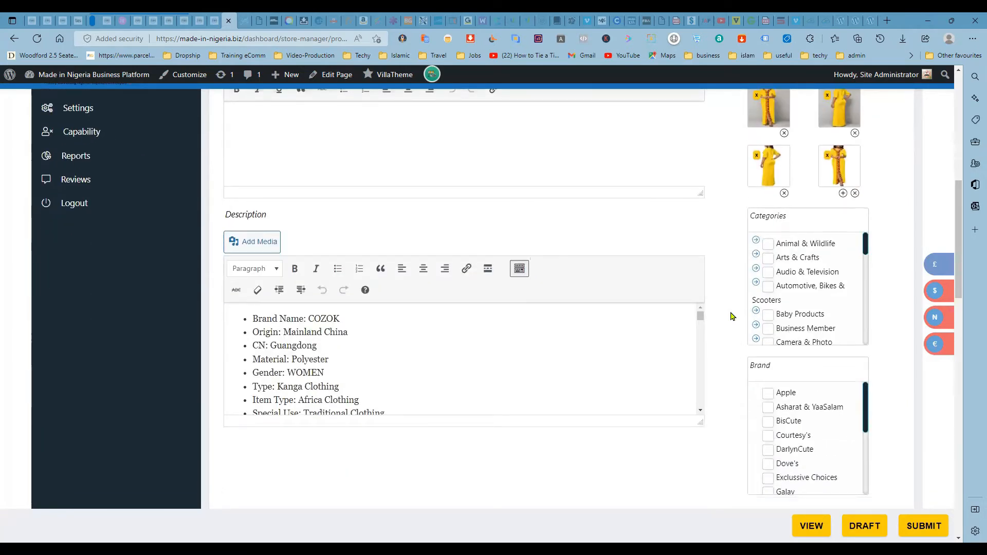
scroll(732, 317, up, 3)
scroll(732, 317, down, 1)
scroll(733, 316, up, 7)
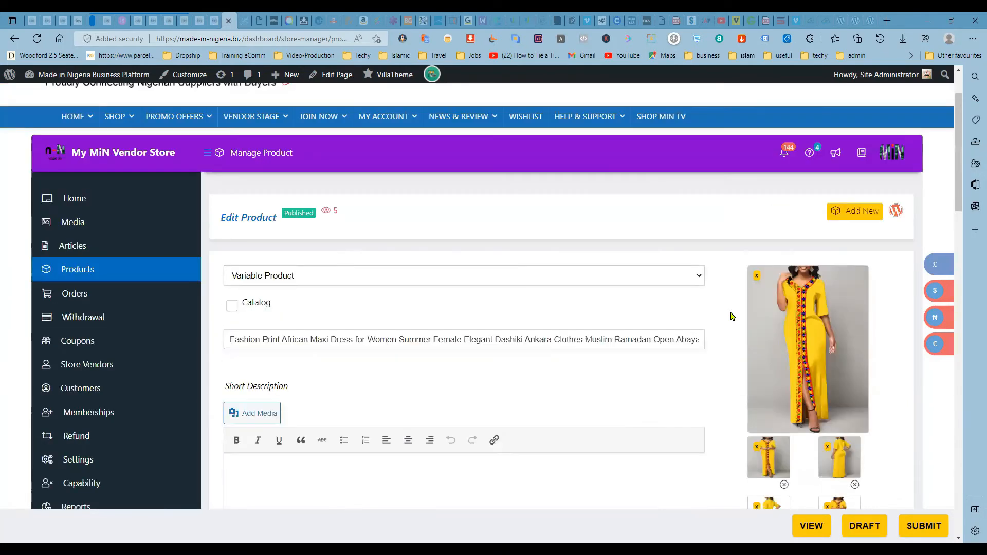
scroll(733, 316, down, 1)
scroll(732, 316, down, 3)
scroll(732, 316, up, 3)
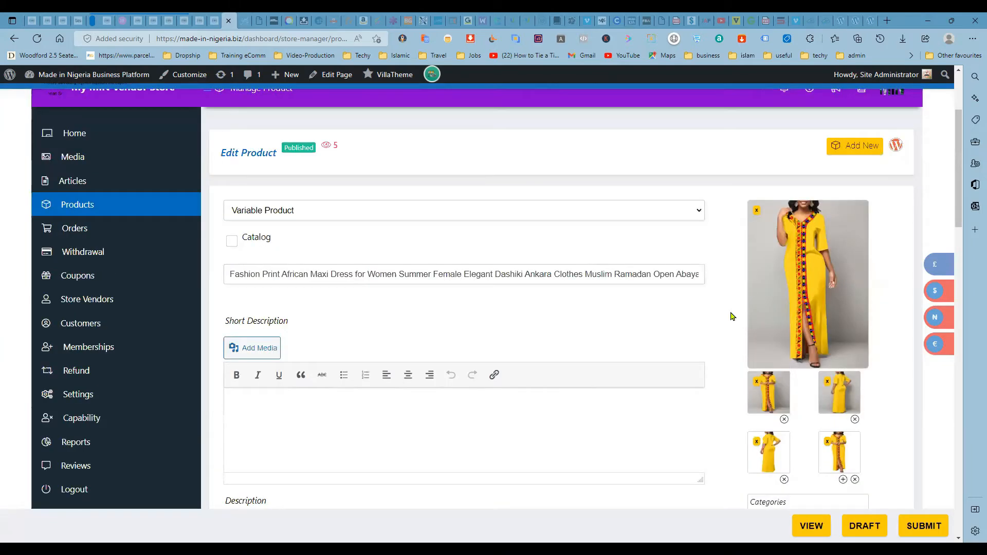
- Enable the Catalog option for the dress and enlarge its Description editor to show more text
click(232, 241)
scroll(495, 306, down, 2)
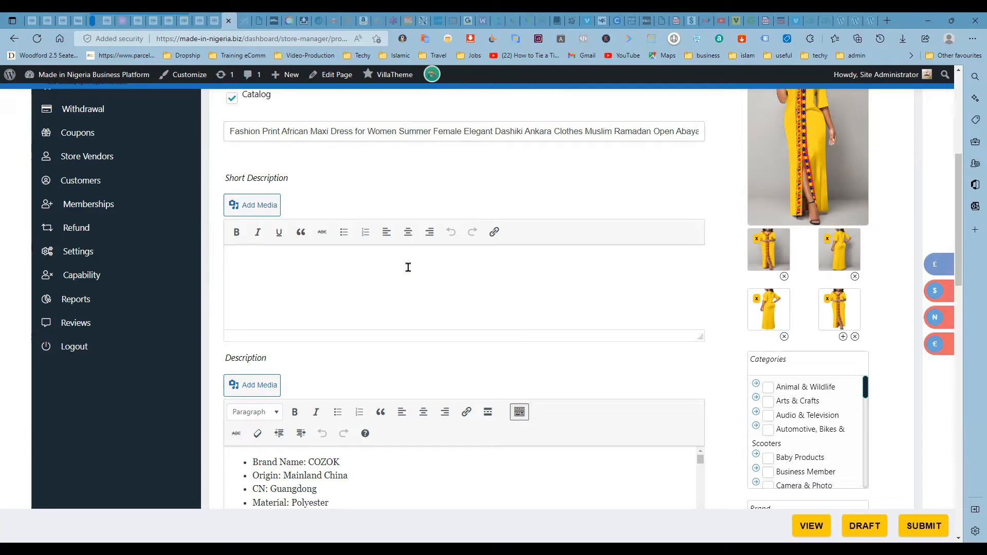
scroll(720, 411, down, 5)
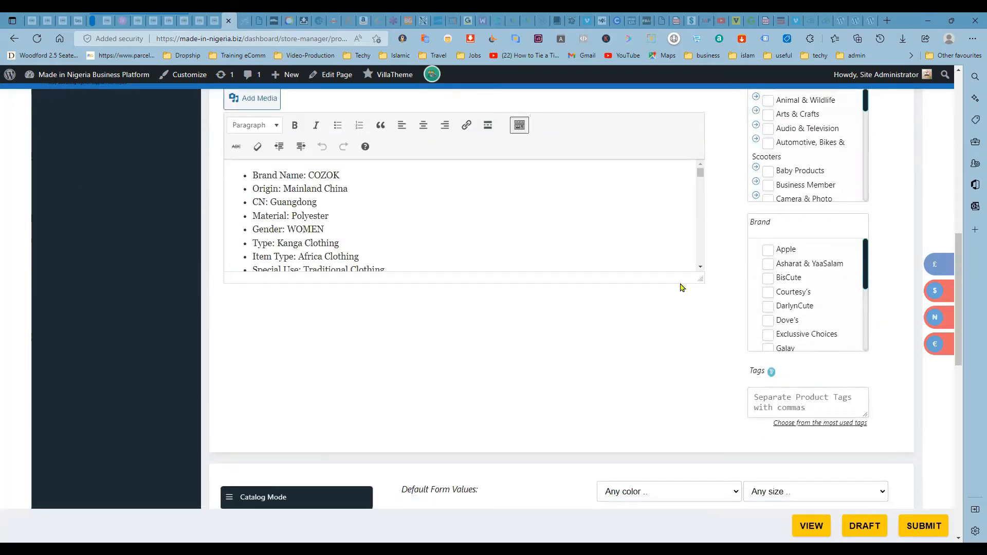
drag(698, 278, 698, 435)
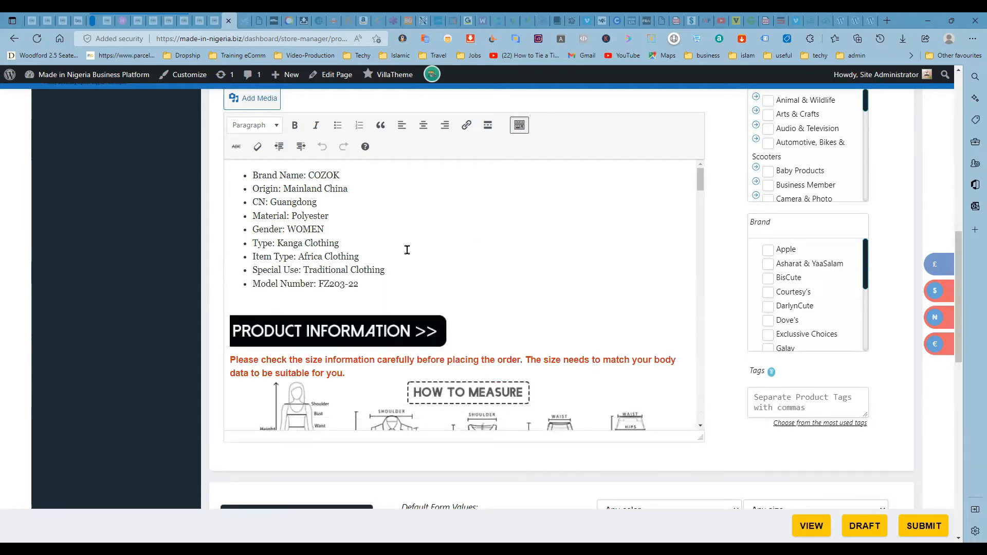
scroll(375, 258, up, 3)
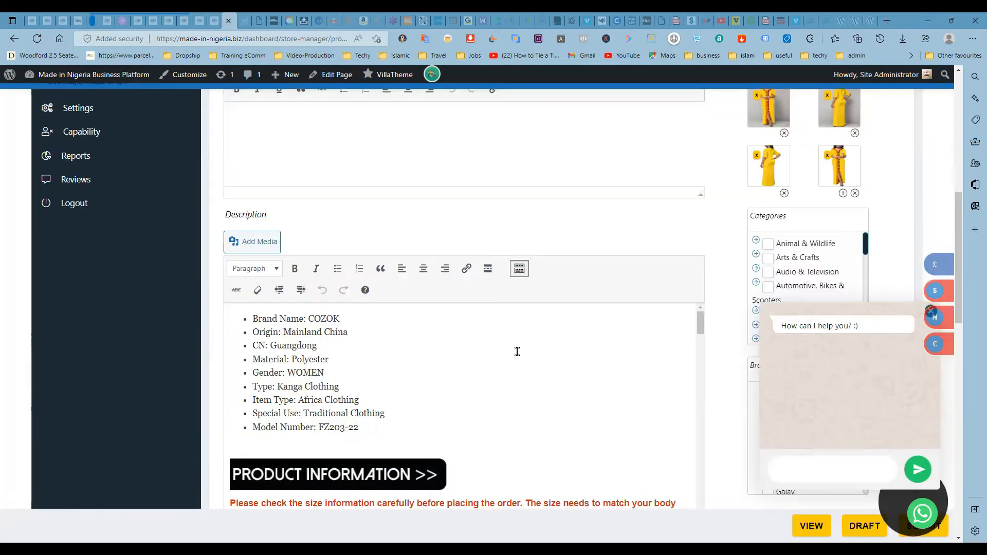
click(855, 285)
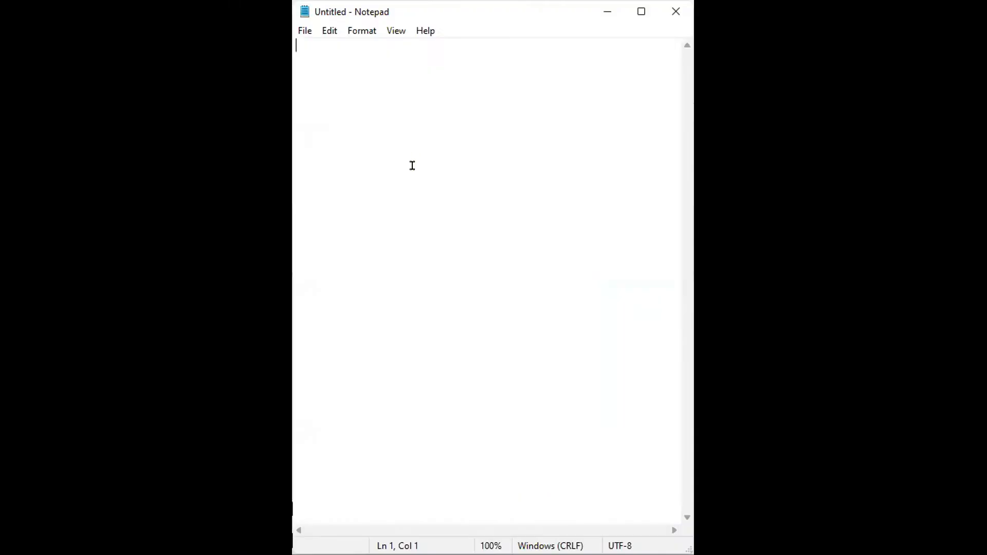
- In the blank Notepad document, write the heading "Description" on the second line and leave empty space beneath it
key(Return)
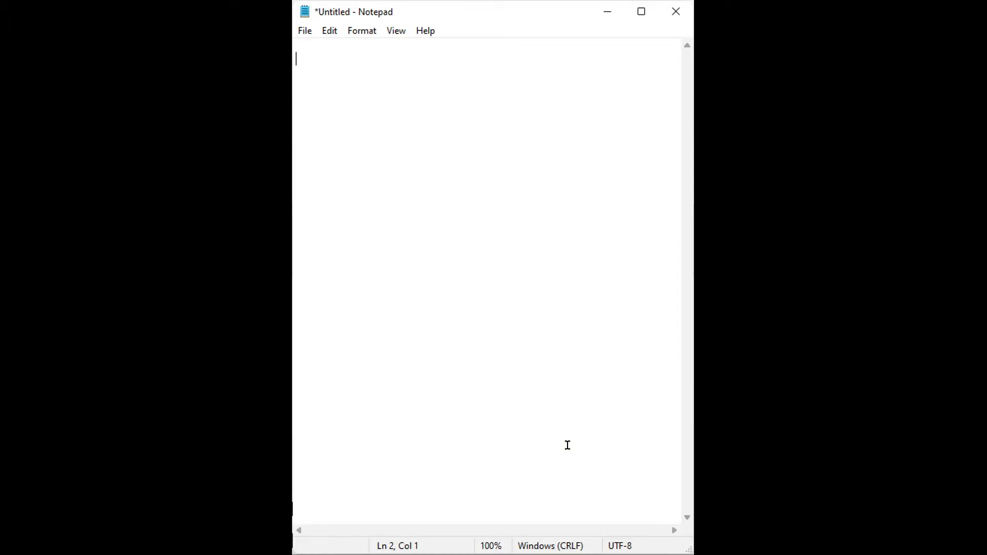
text(Description)
key(Return)
key(Return)
key(Return)
key(Return)
- Add the heading "Features" below "Description" in the note, followed by blank lines
text(Feat)
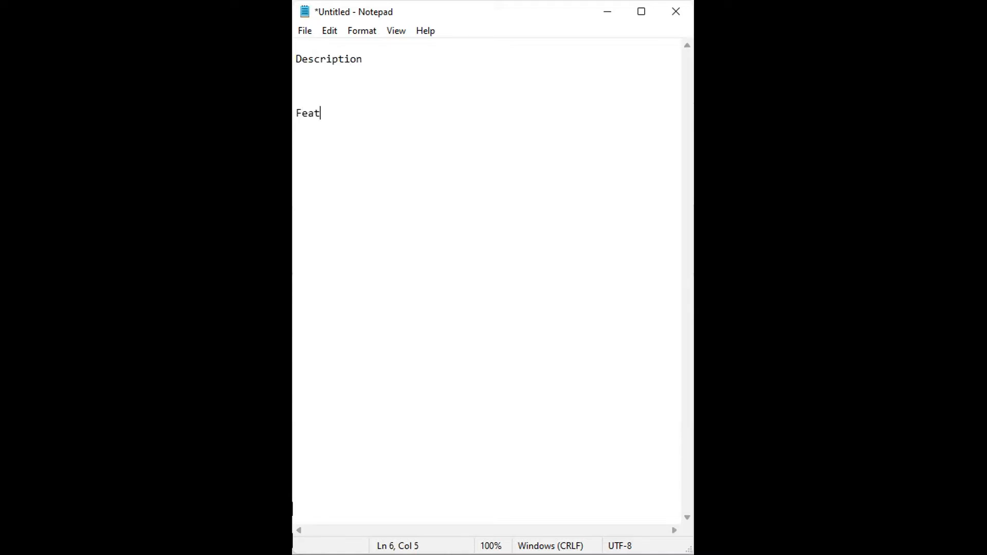
text(ures)
key(Return)
key(Return)
key(Return)
key(Return)
- Add the heading "Specifications" below "Features" in the note, followed by blank lines
text(Spec)
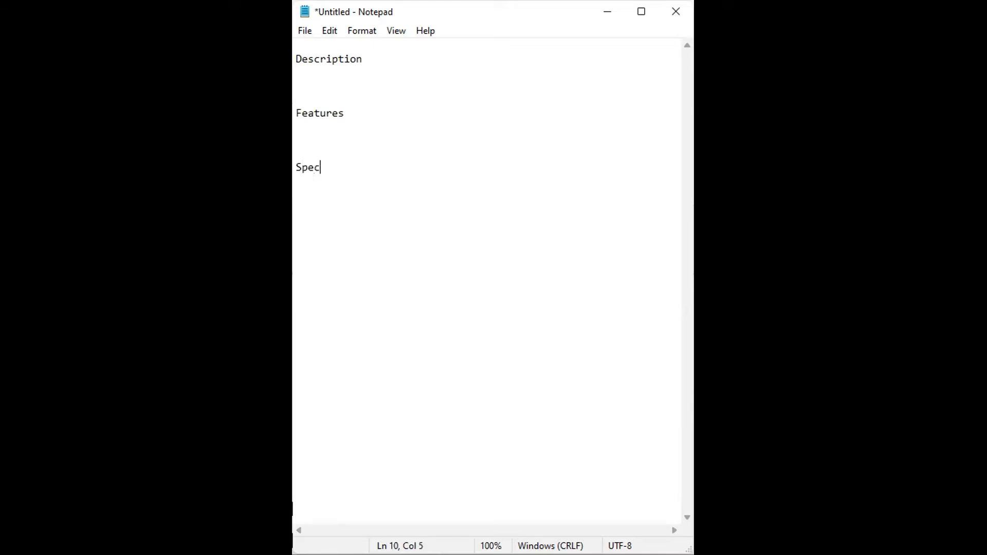
text(ifica)
text(tion)
text(n)
key(BackSpace)
text(s)
key(Return)
key(Return)
key(Return)
key(Return)
key(Return)
- Add the closing heading "Package Includes" to the note and place the text cursor in the gap under "Description"
text(Packa)
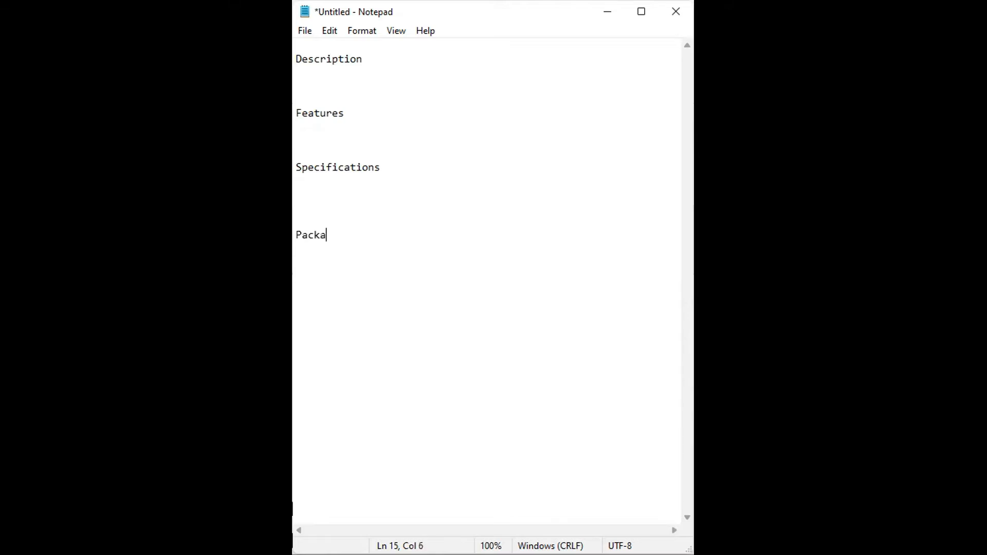
text(ge Includes)
key(Return)
key(Return)
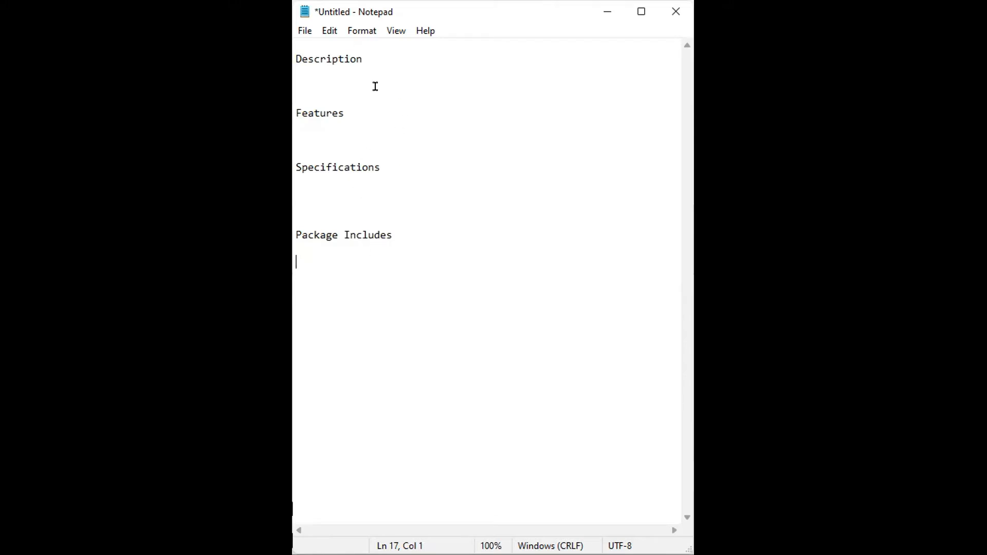
click(374, 71)
- Minimize Notepad to return to the product form in the browser and copy the dress's entire product title
key(alt+Tab)
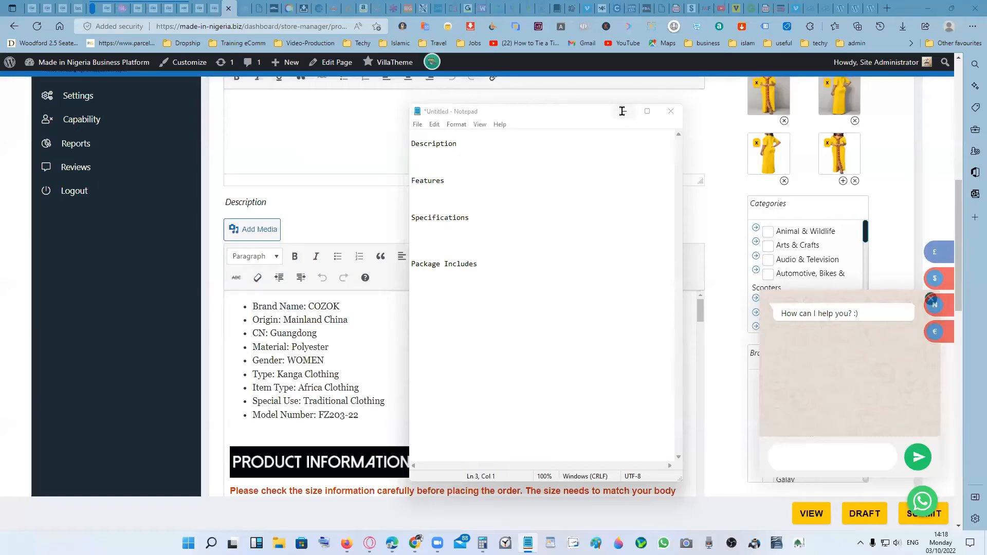
click(623, 111)
scroll(722, 250, up, 1)
scroll(720, 257, down, 4)
scroll(720, 255, up, 3)
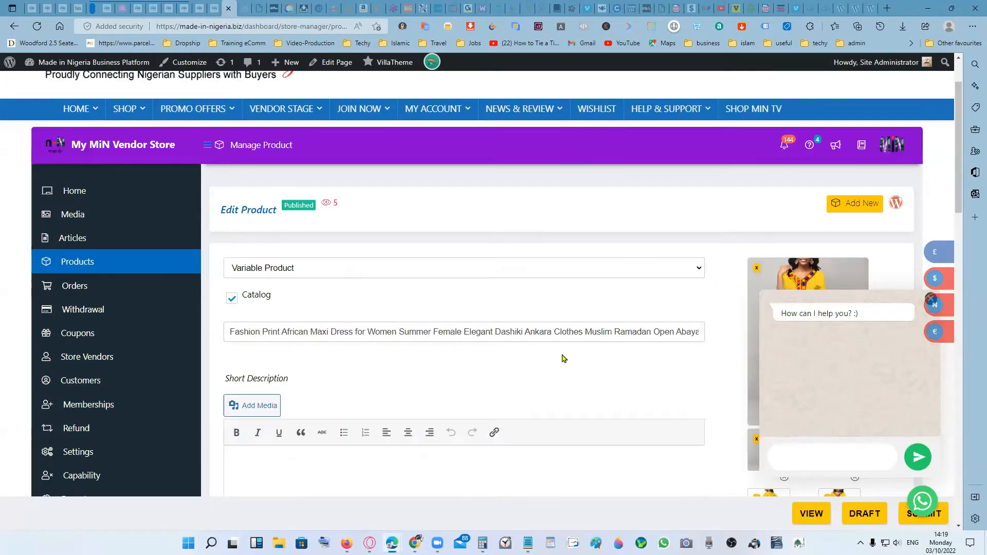
scroll(560, 357, down, 1)
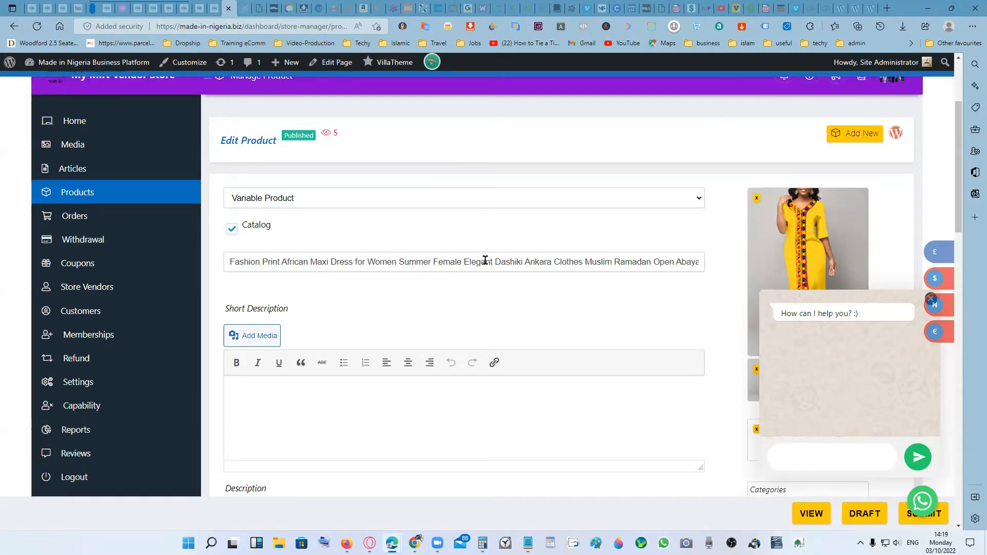
triple_click(567, 262)
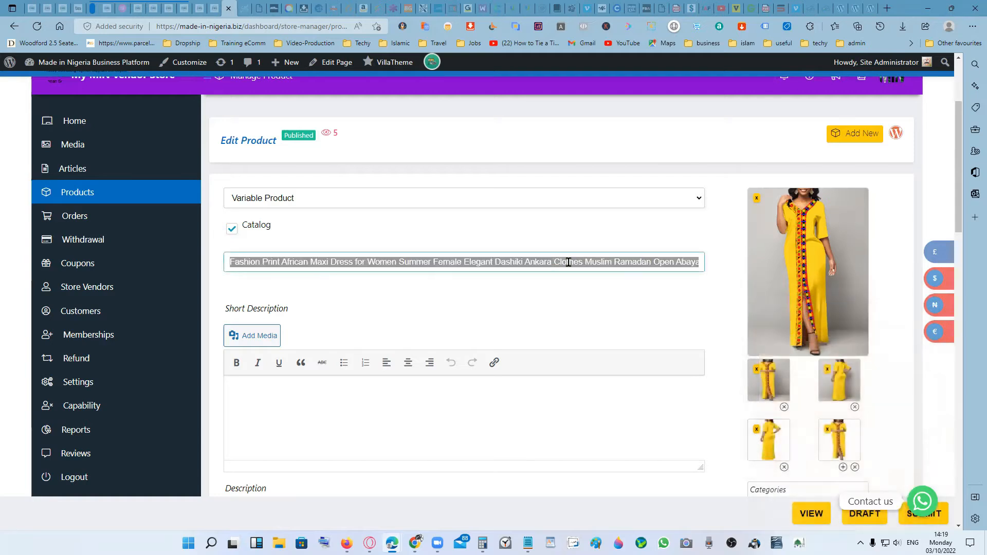
right_click(568, 265)
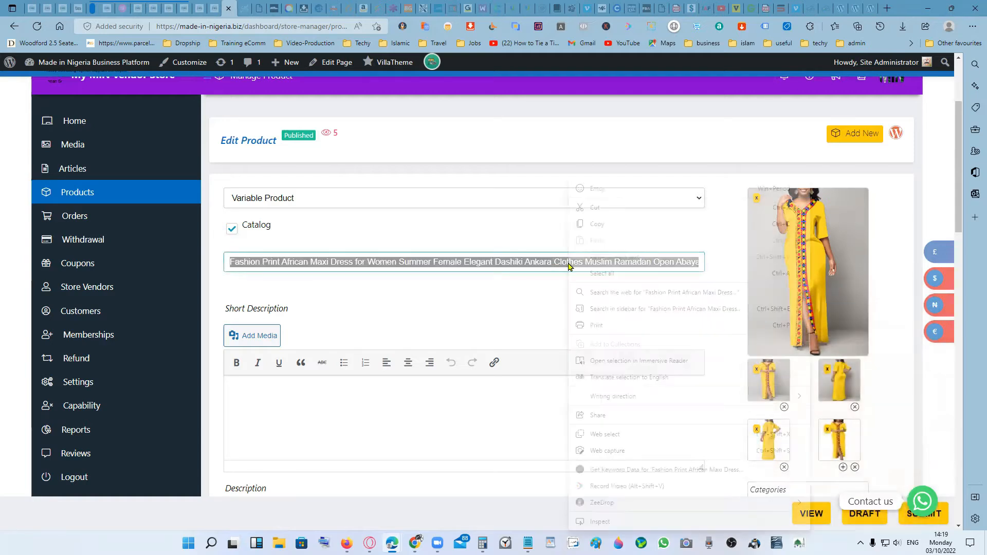
click(597, 223)
- Paste the copied product title into the empty Short Description editor
scroll(547, 308, down, 5)
scroll(538, 319, up, 4)
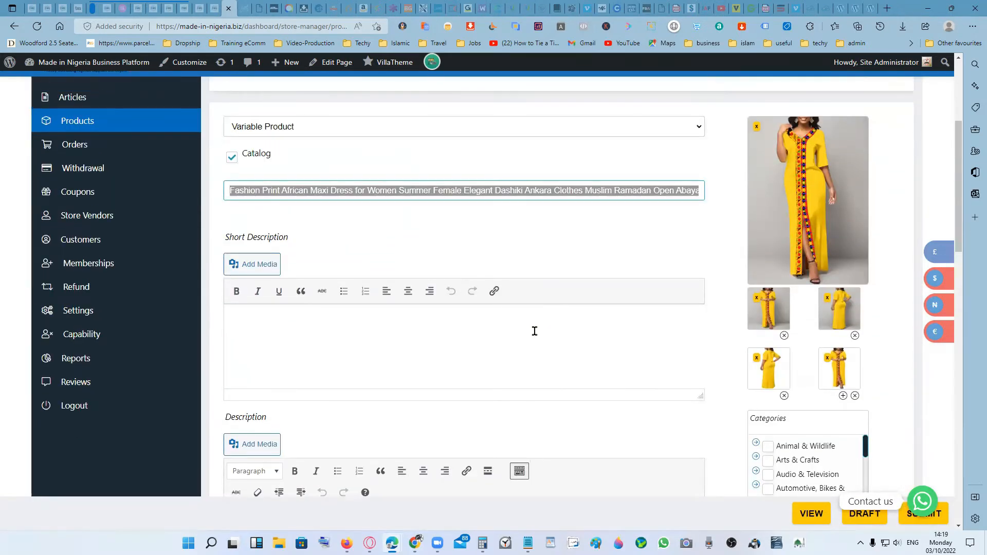
click(522, 320)
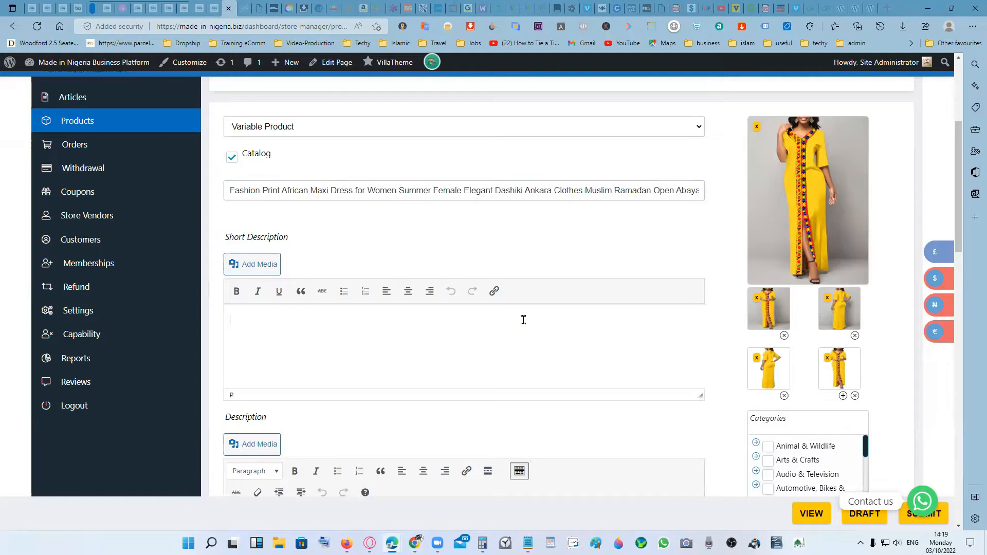
right_click(523, 319)
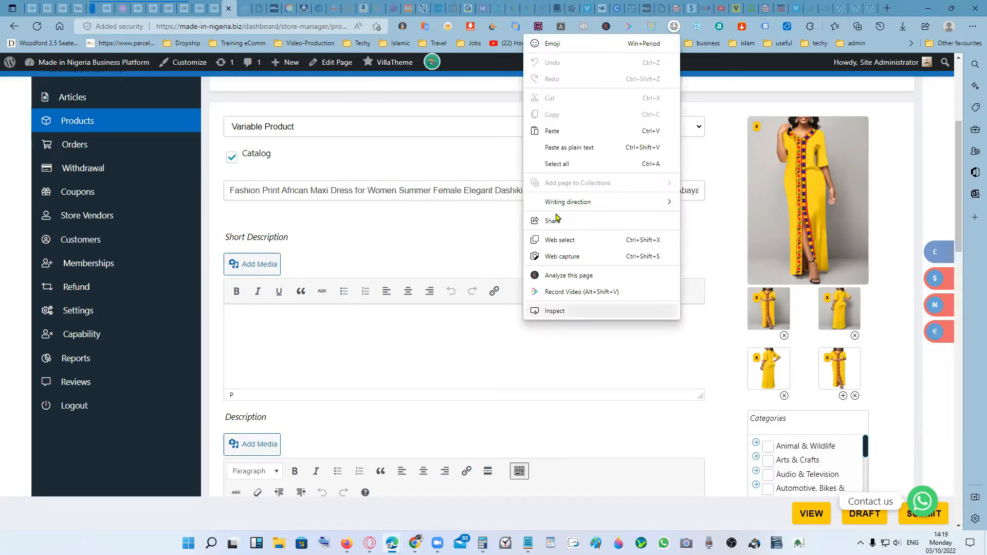
click(574, 135)
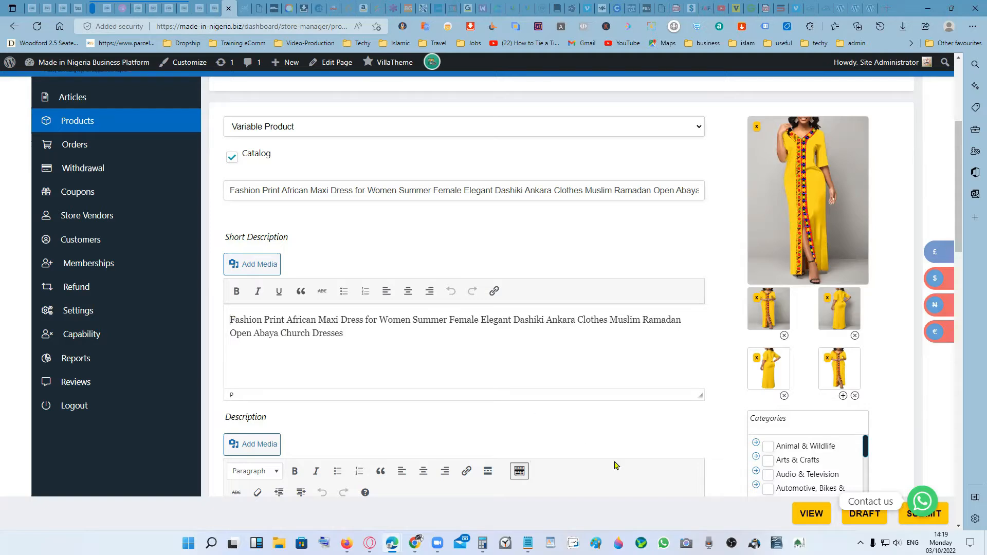
- Insert "This dress is" in front of the pasted title in the Short Description
text(T)
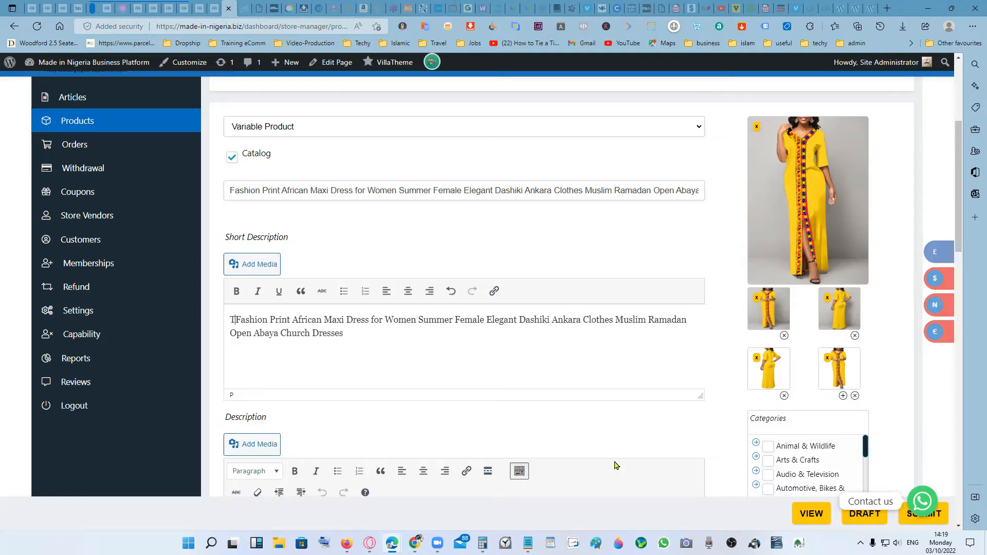
text(hi)
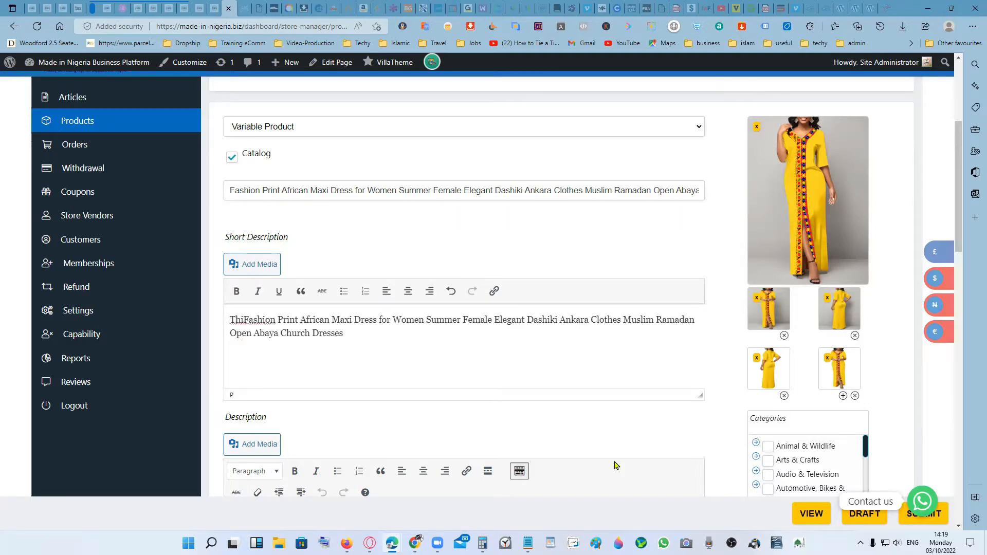
text(s dre)
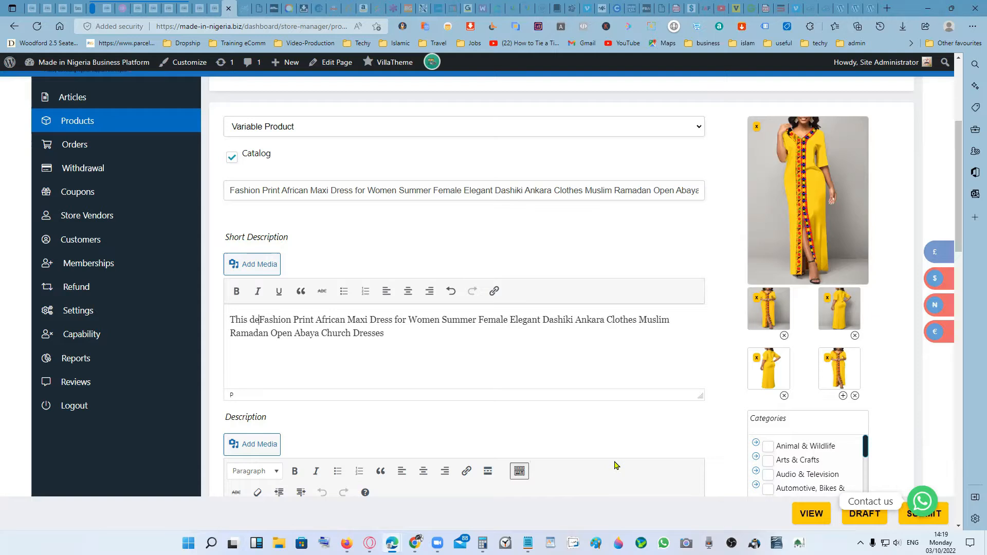
text(ss )
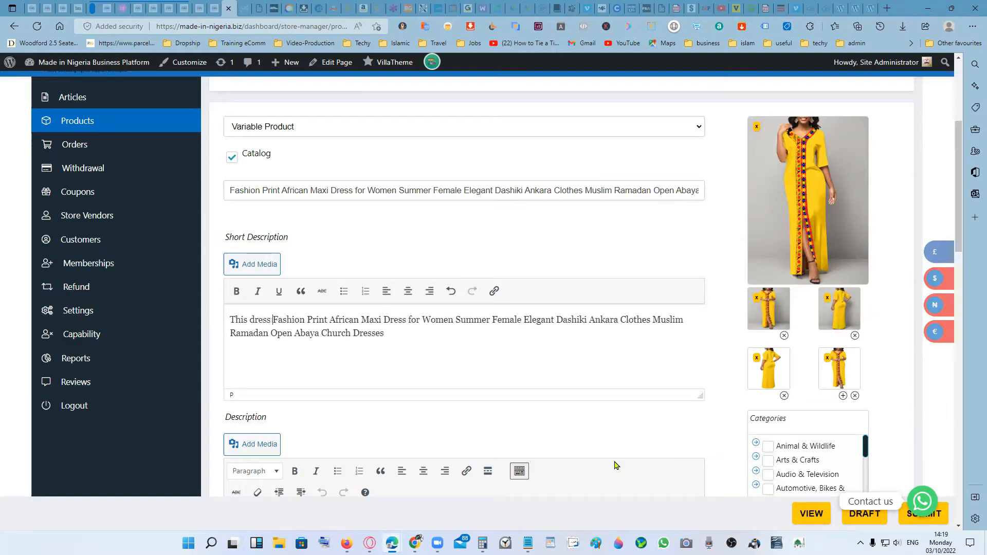
text(is)
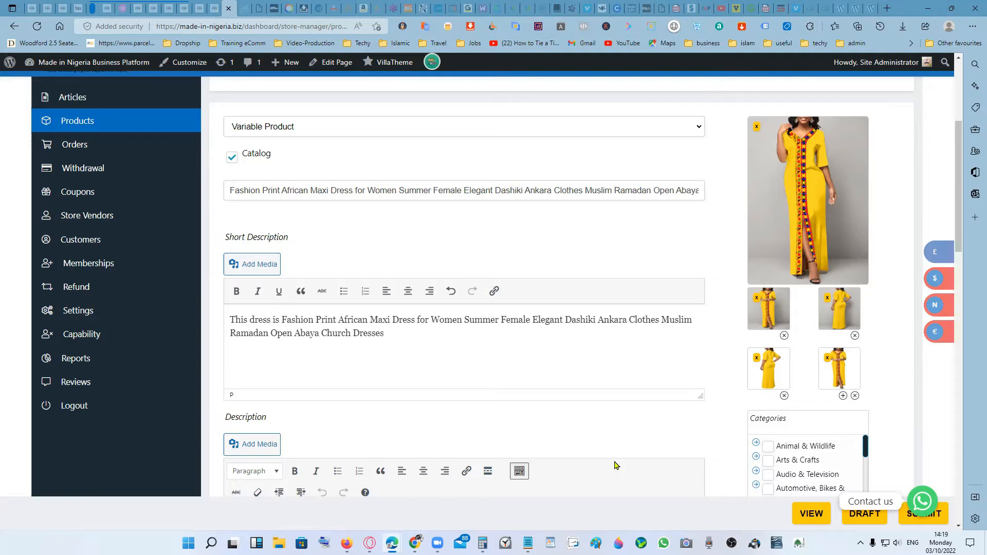
- Insert "beautiful Yellow" between "This" and "dress" in the Short Description
click(248, 317)
text(beau)
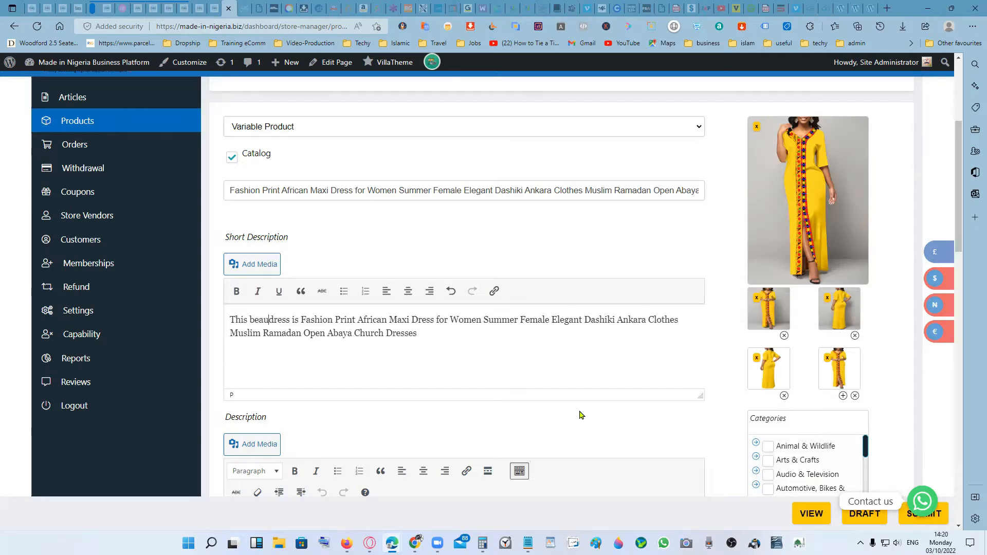
text(tif)
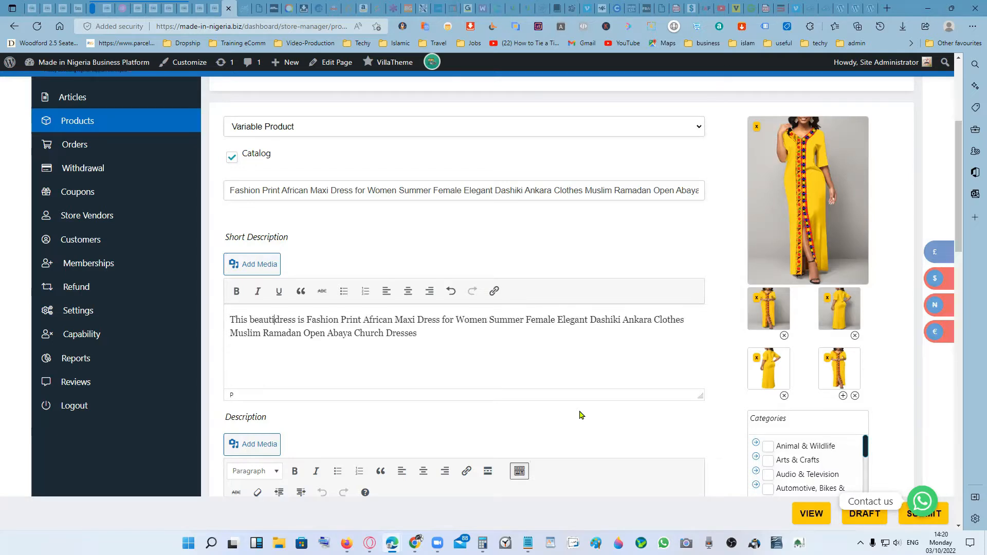
text(ul )
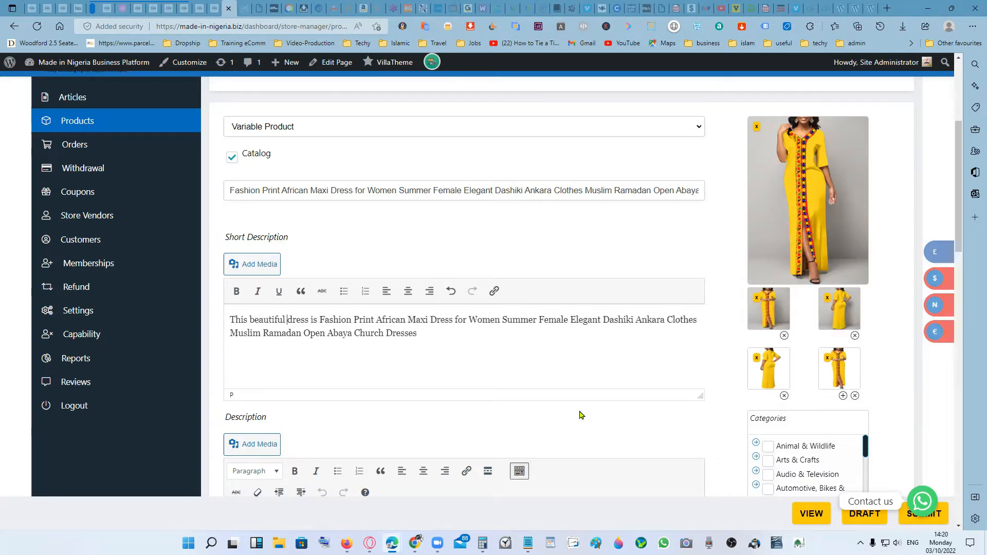
text(Yell)
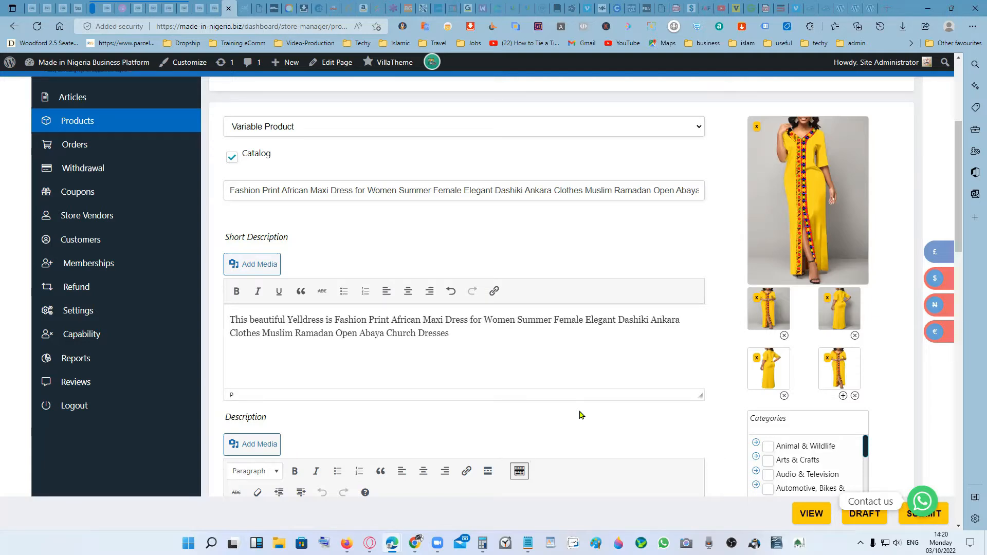
text(o)
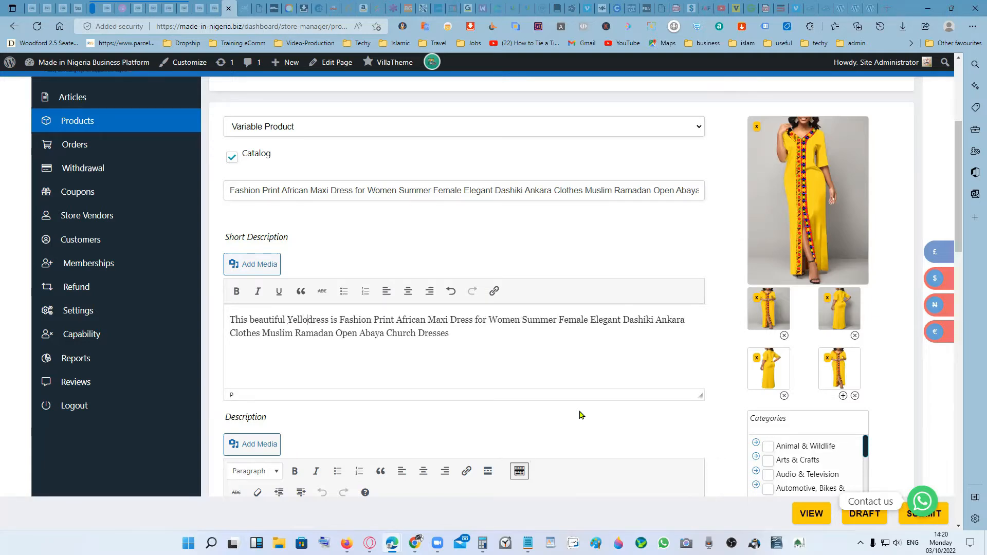
text(w)
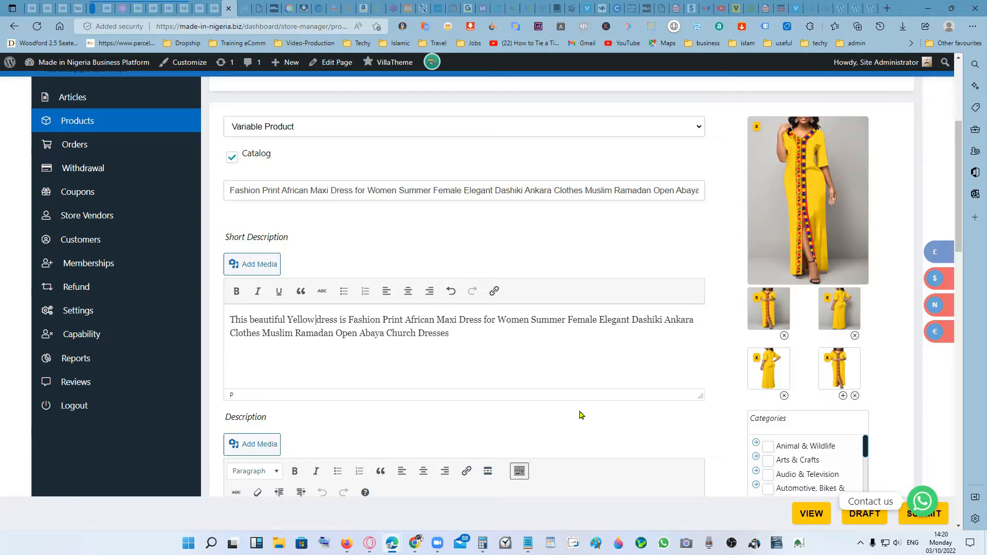
text( tapp)
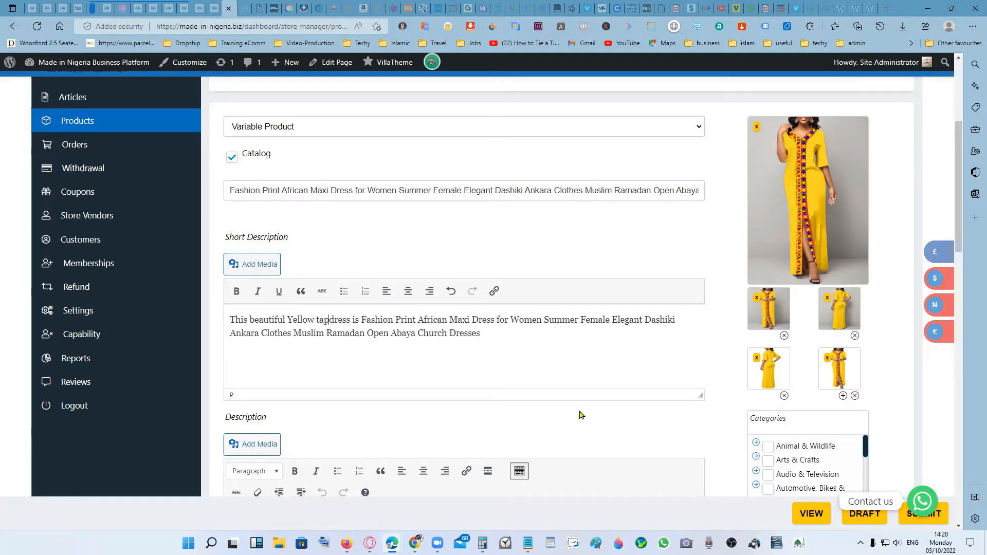
text(ed)
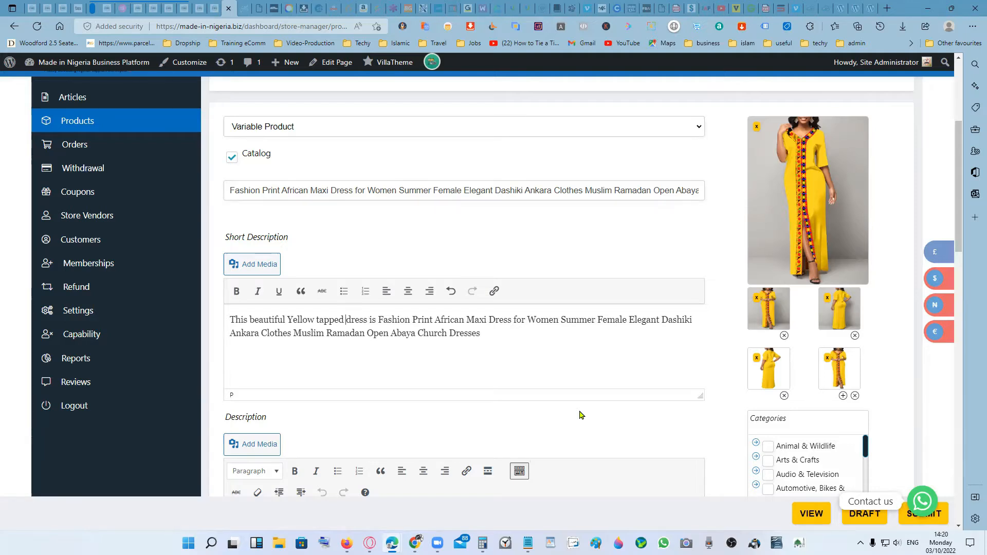
- Insert "tapped with African traditional colored patterns" between "Yellow" and "dress" in the Short Description
text(with)
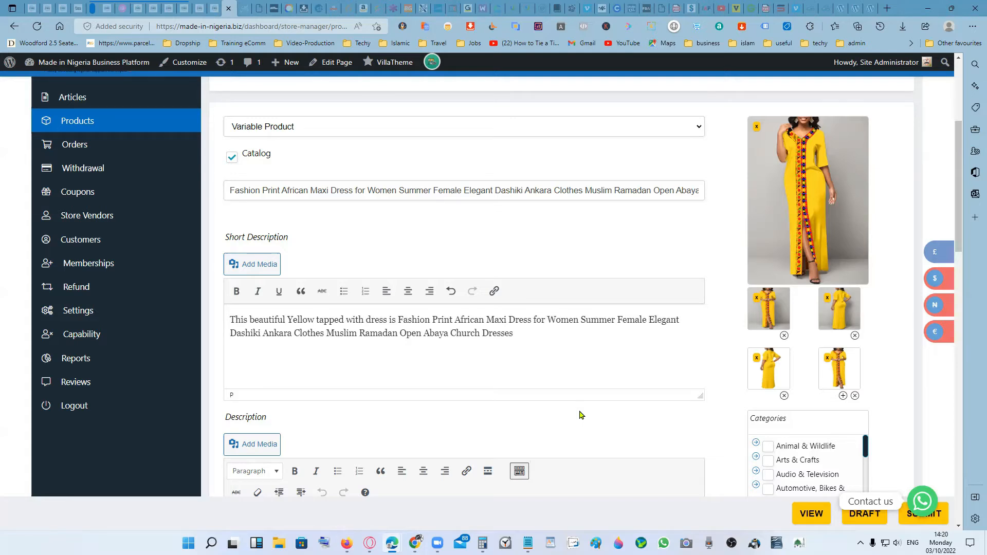
text(Africa)
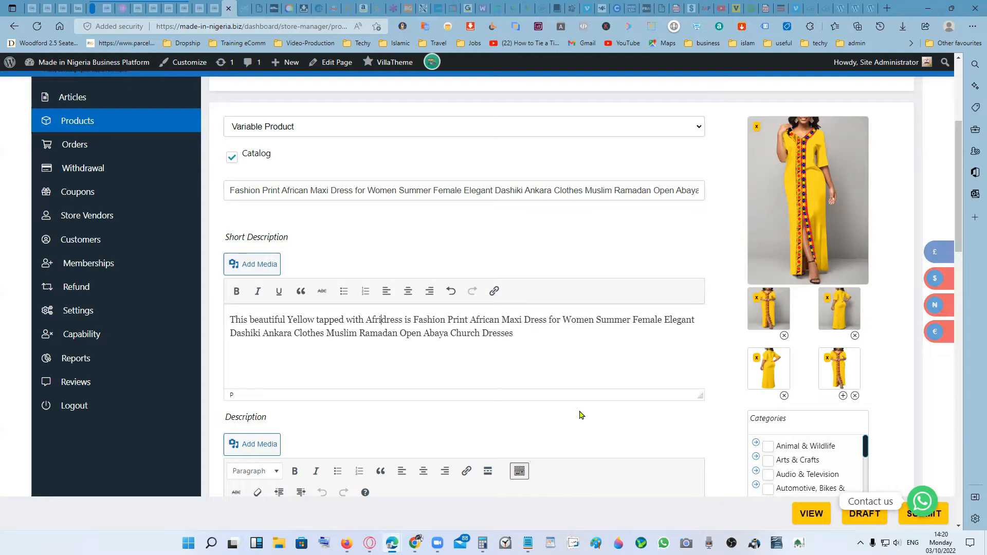
text(n)
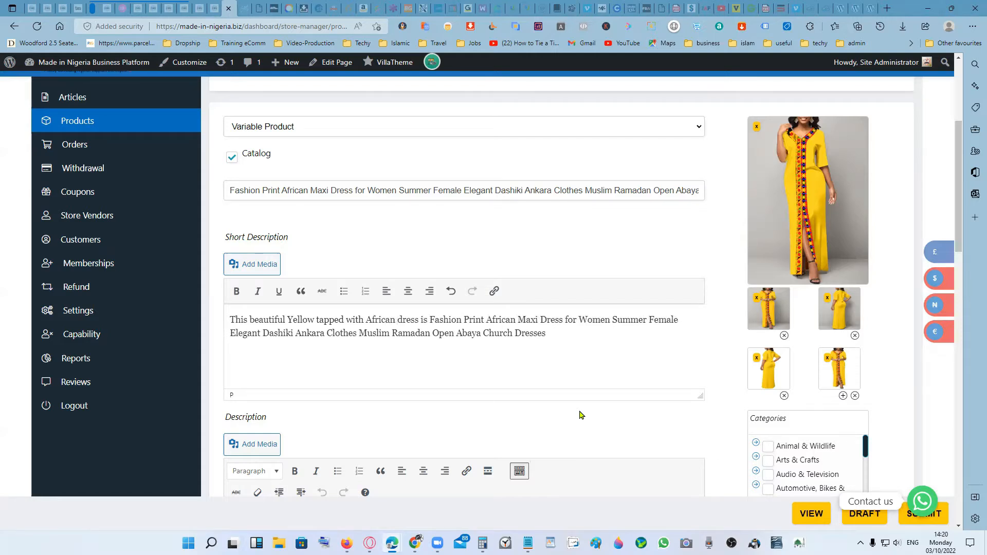
text( tradi)
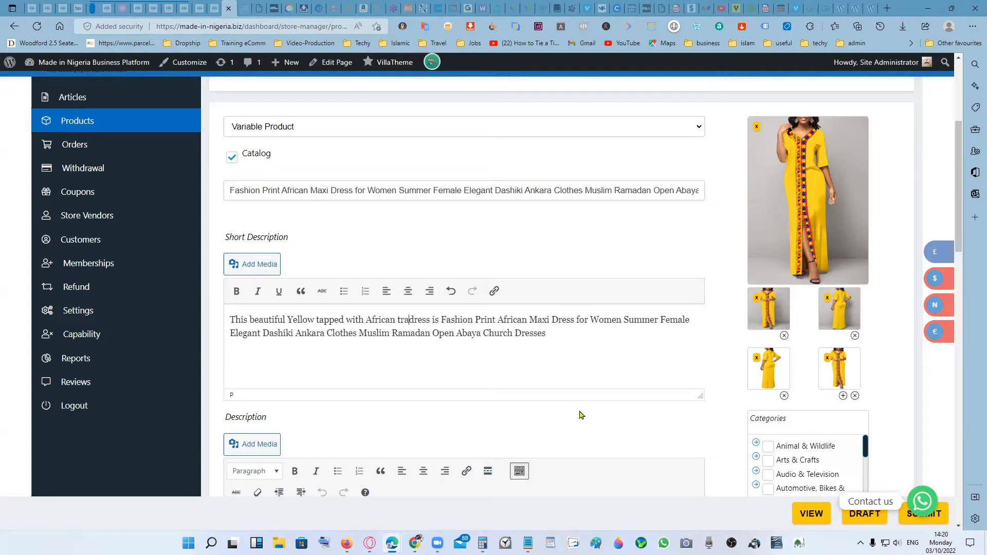
text(tiona)
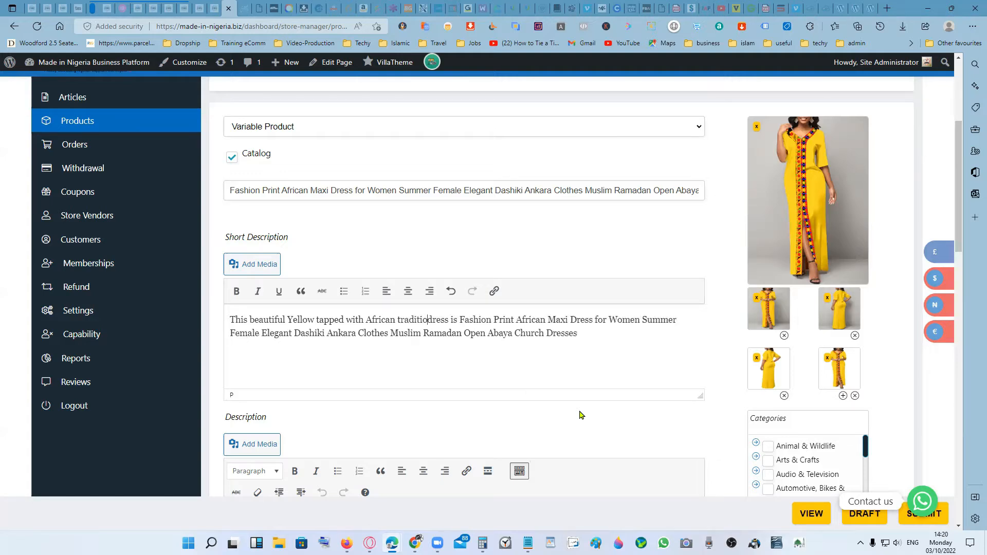
text(l col)
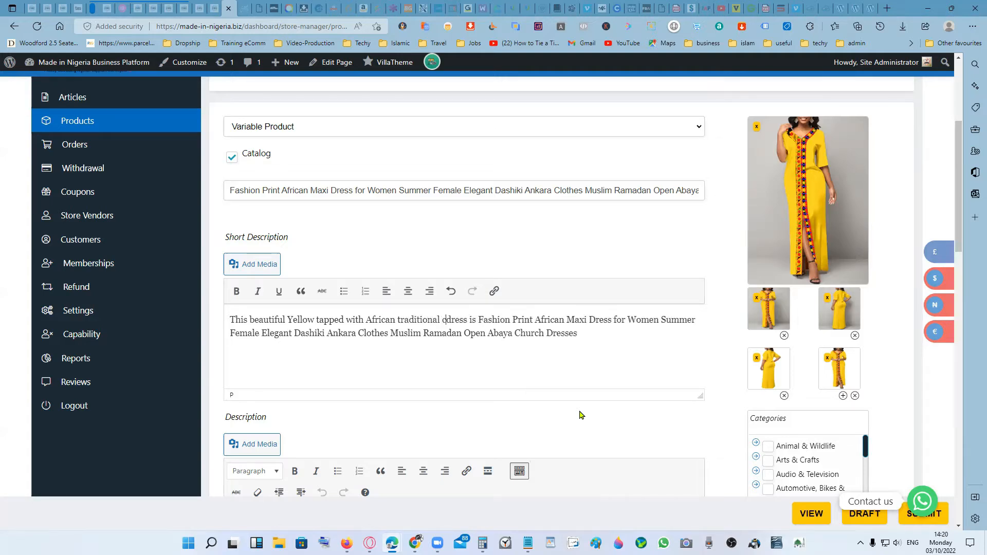
text(o)
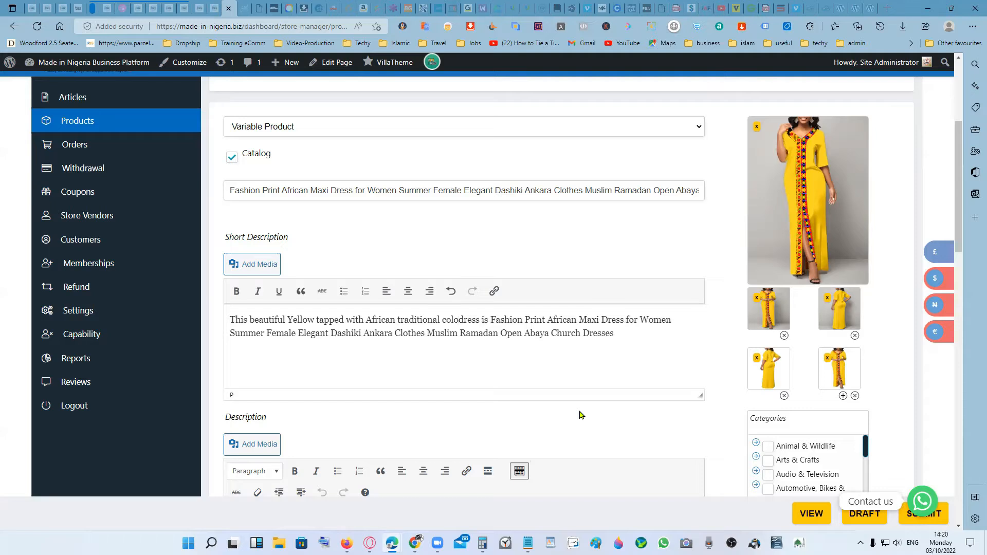
text(r)
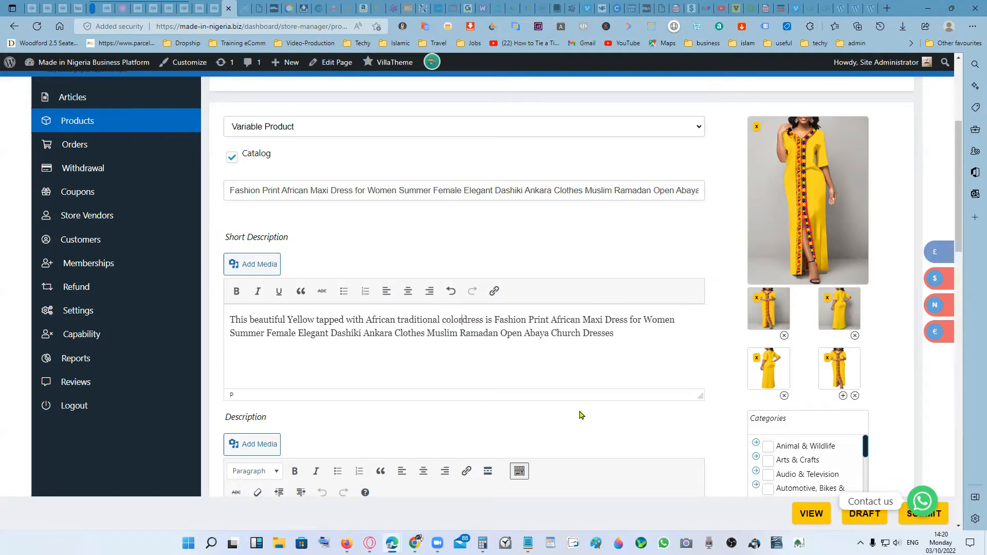
text(ed )
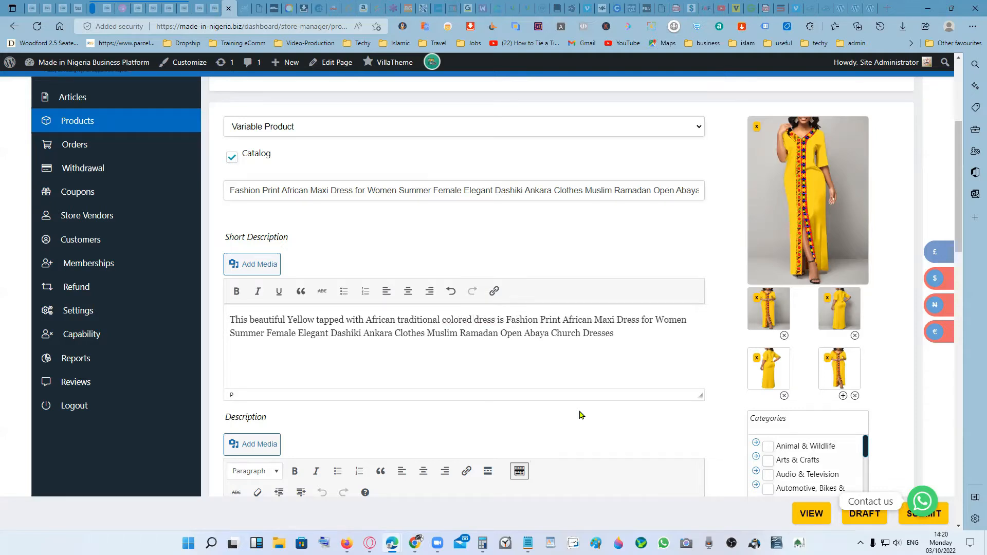
text(patte)
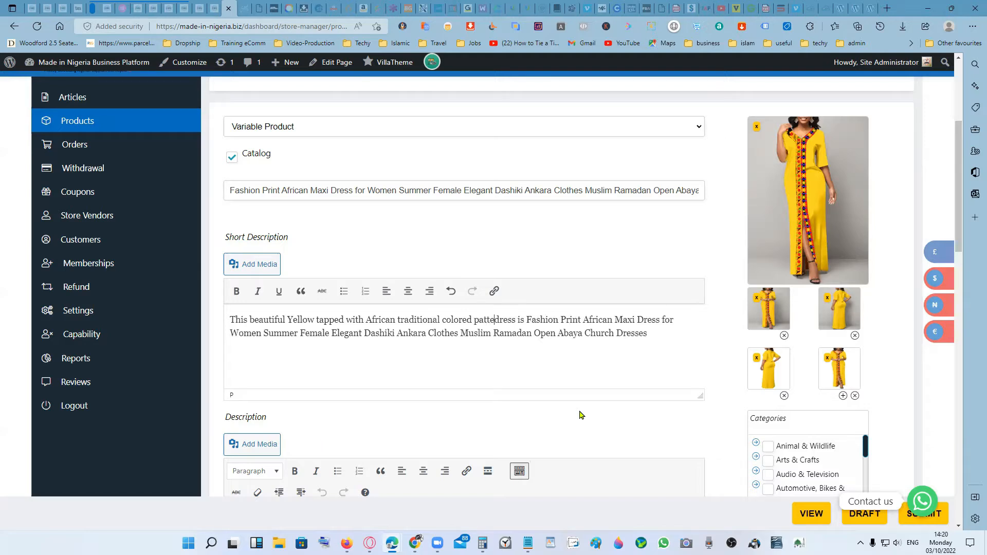
text(r)
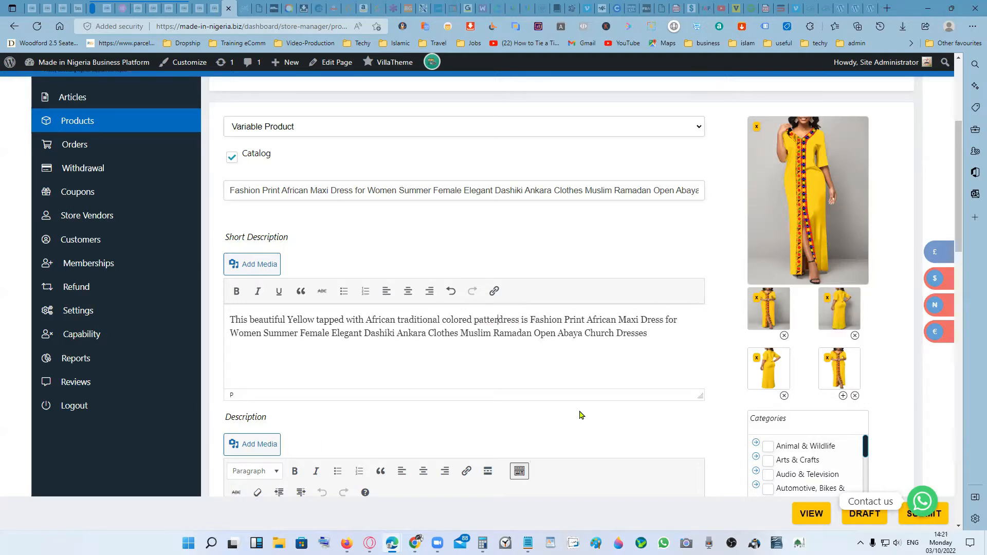
text(ns)
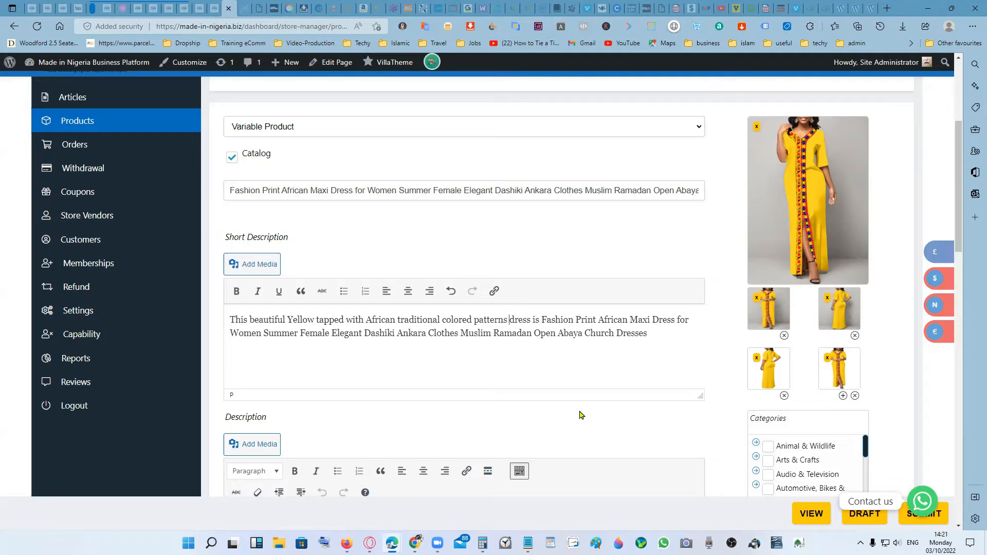
- Delete the words "dress is" following "patterns" in the Short Description
key(Delete)
key(Delete)
key(Delete)
key(Delete)
key(Delete)
key(Delete)
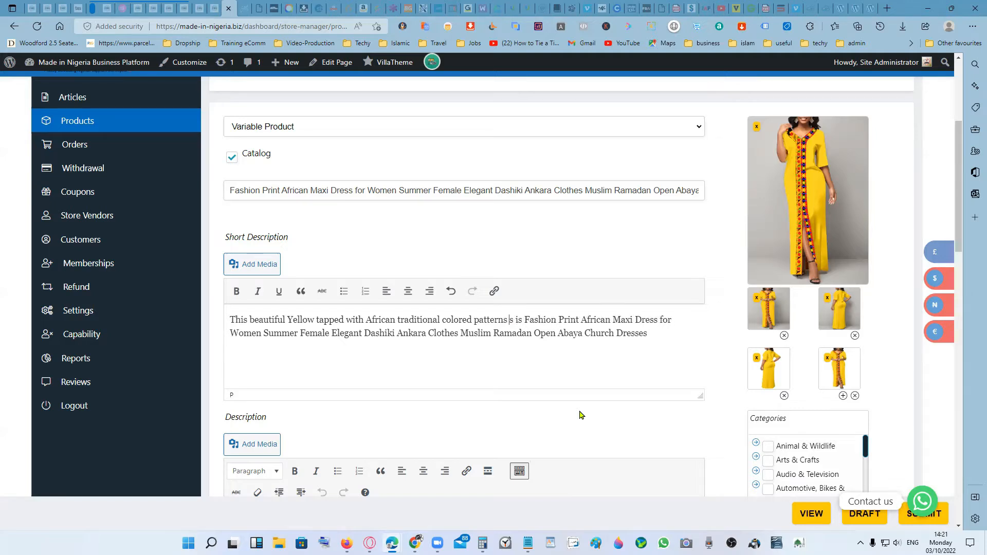
key(Delete)
key(Delete)
key(Delete)
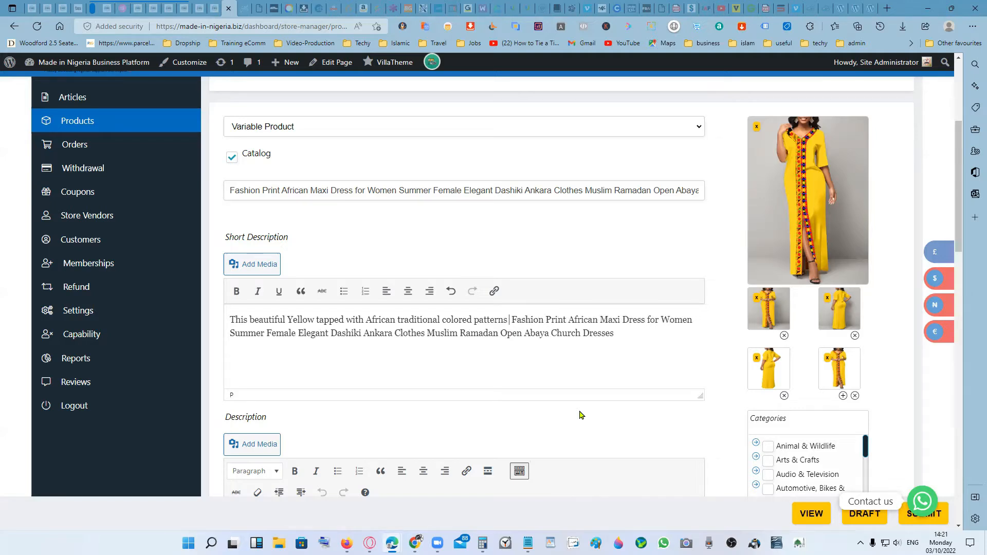
- Insert the word "dress" between "tapped" and "with" in the Short Description
double_click(288, 319)
click(288, 319)
click(345, 319)
text(dress)
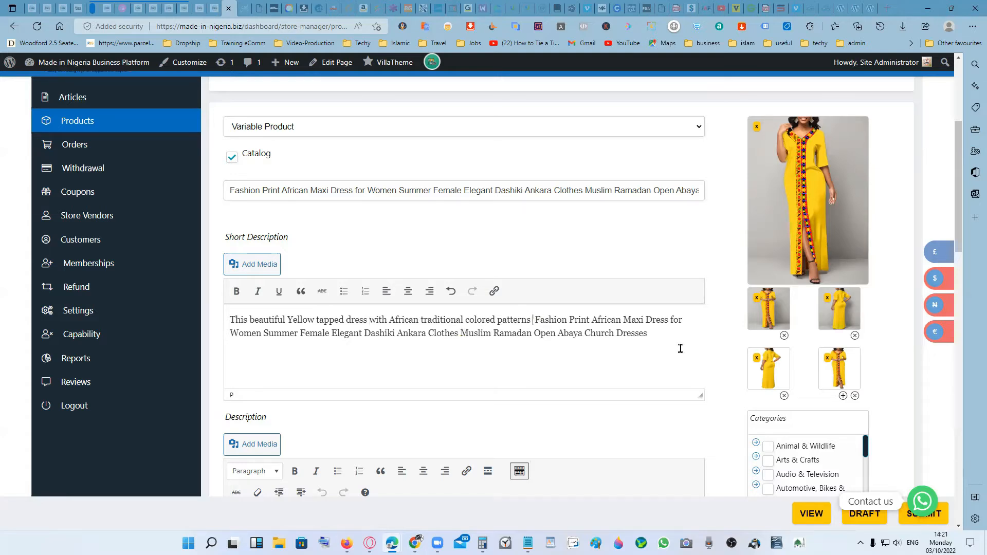
- Insert "is suitable for all casual occations or office" after "patterns" in the Short Description
text(is)
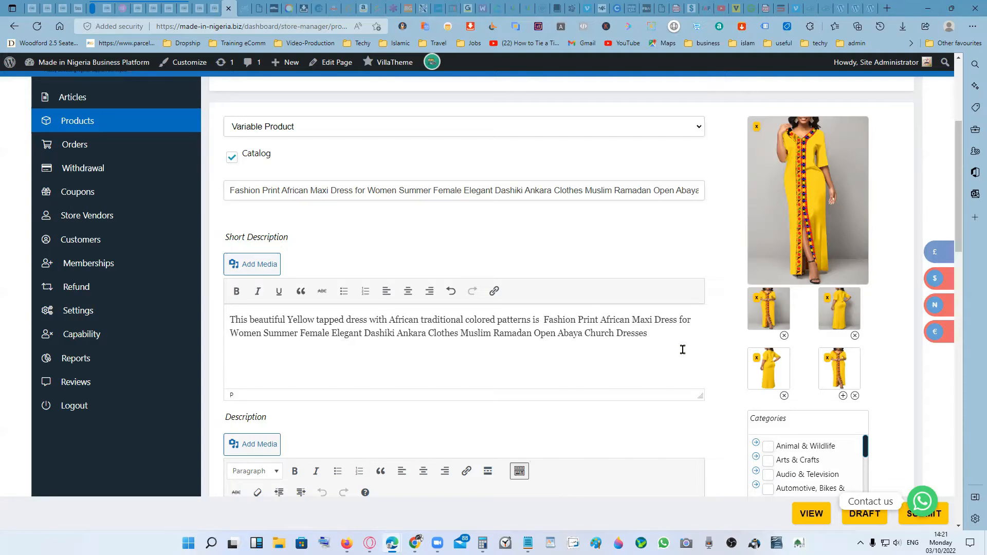
text( suitable for )
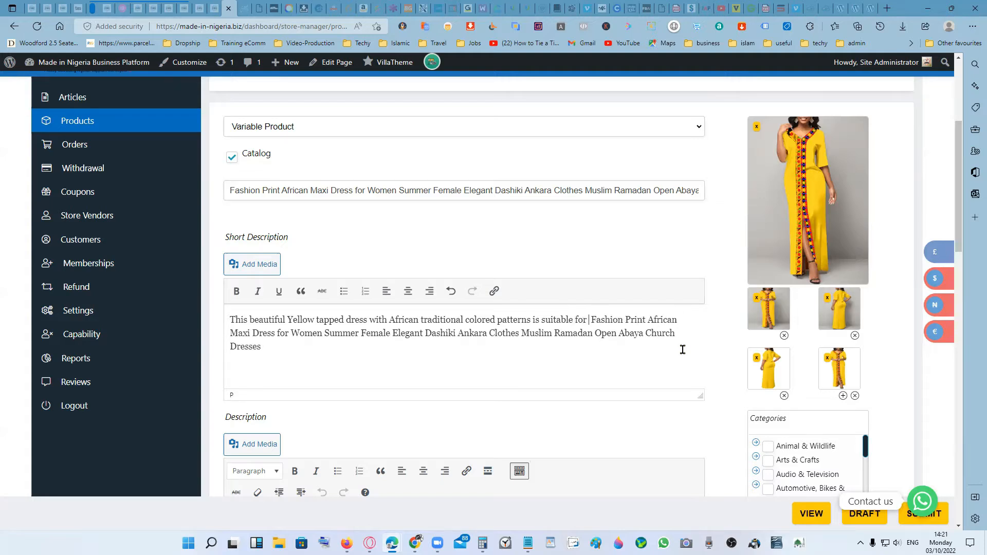
text(all )
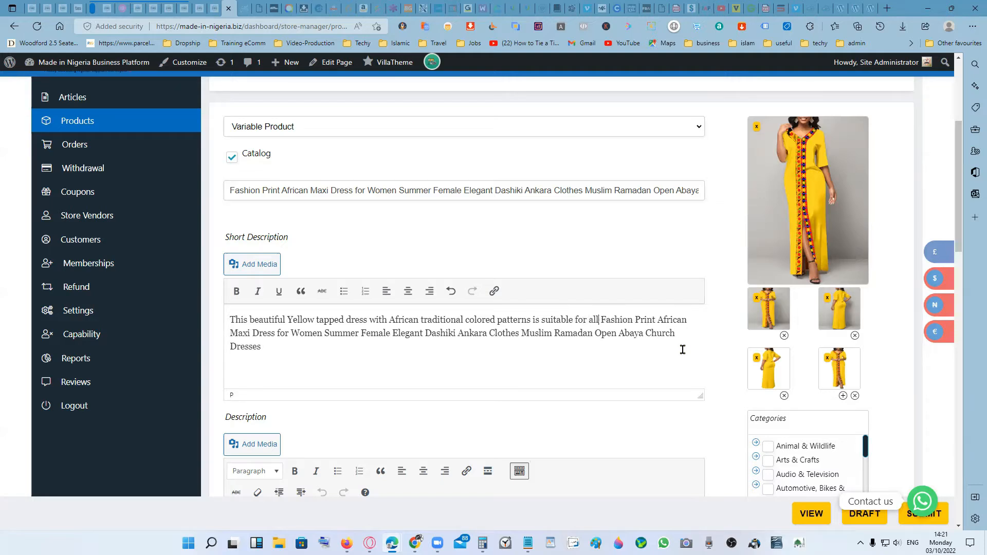
text(ca)
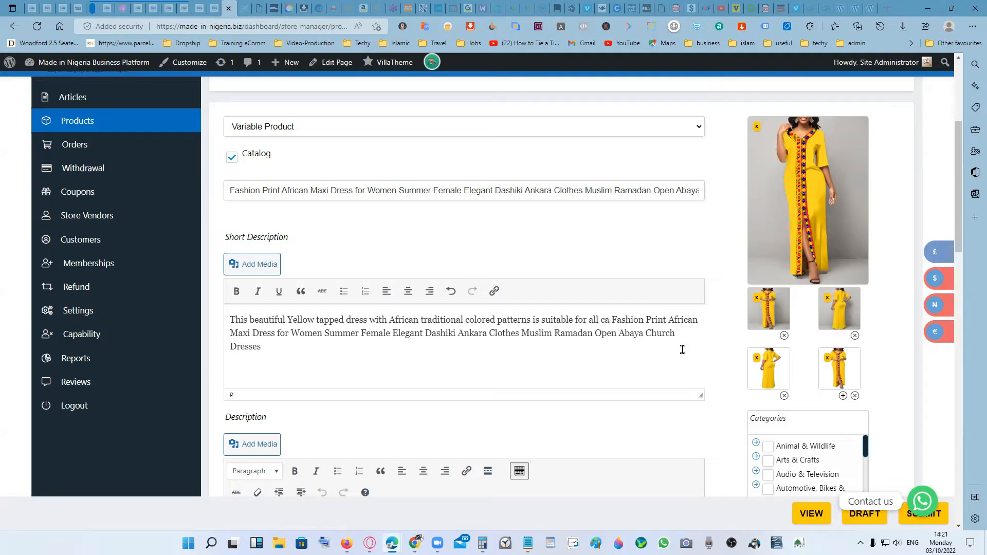
text(sual)
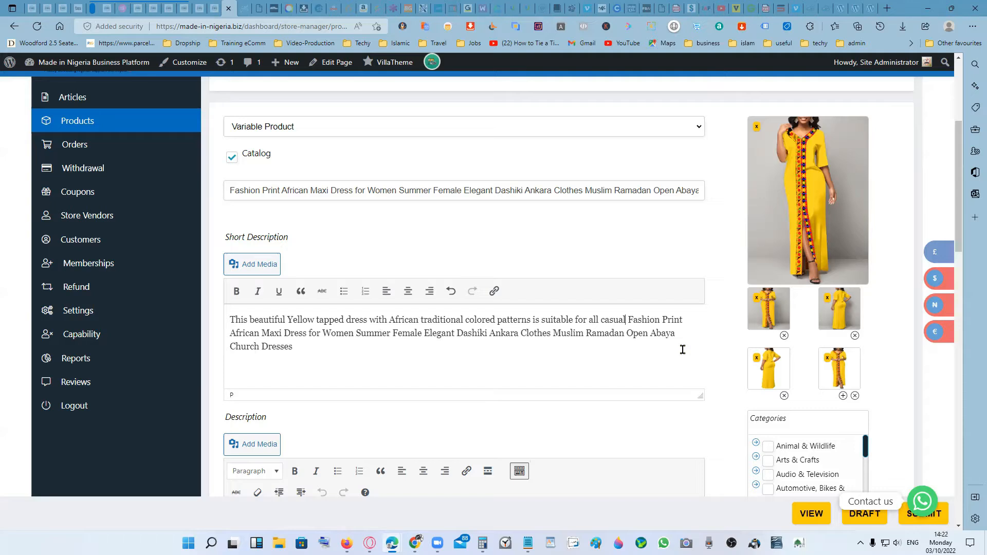
text( occations )
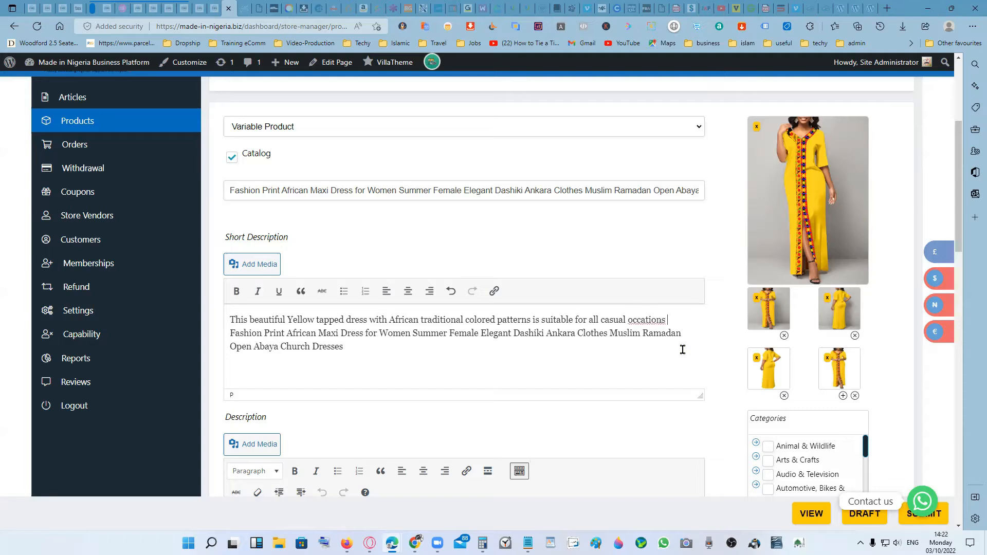
text(or office)
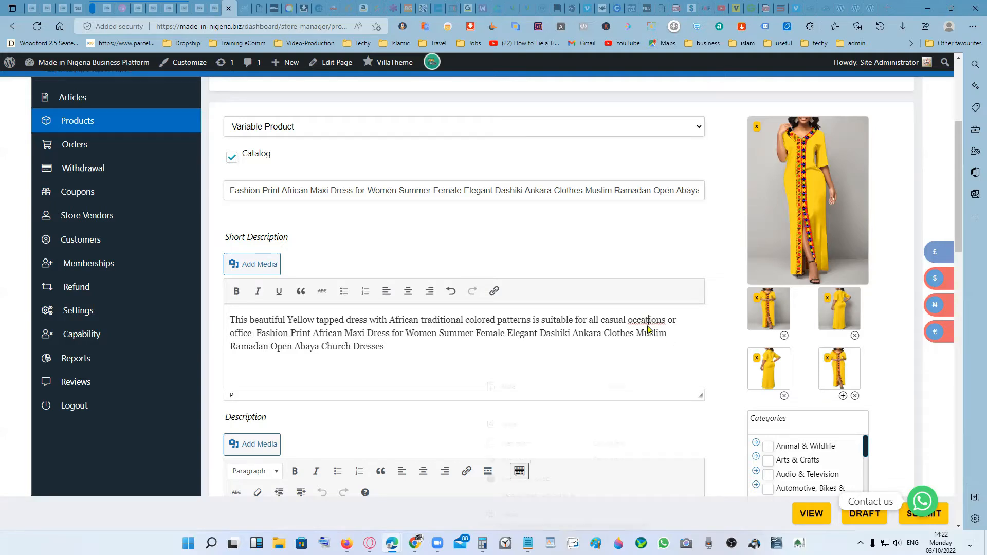
- Correct the spelling of "occations" to "occasions" and add a full stop after "office" in the Short Description
right_click(647, 324)
click(677, 334)
click(252, 334)
text(.)
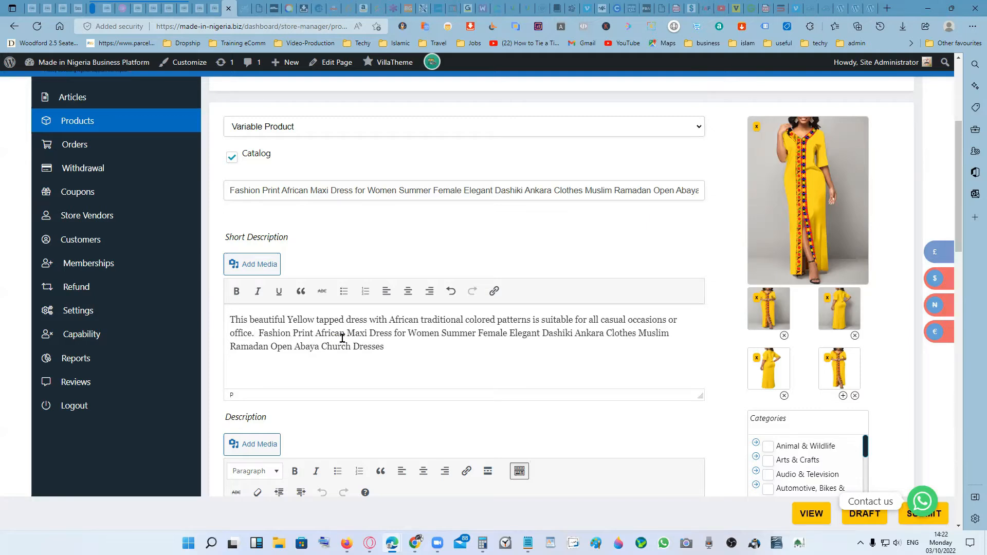
drag(390, 347, 256, 336)
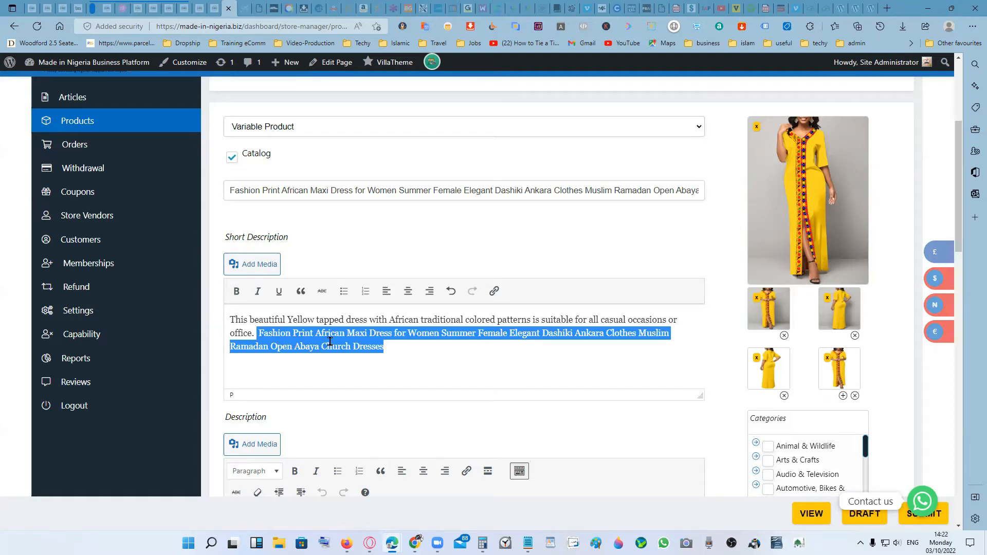
click(404, 350)
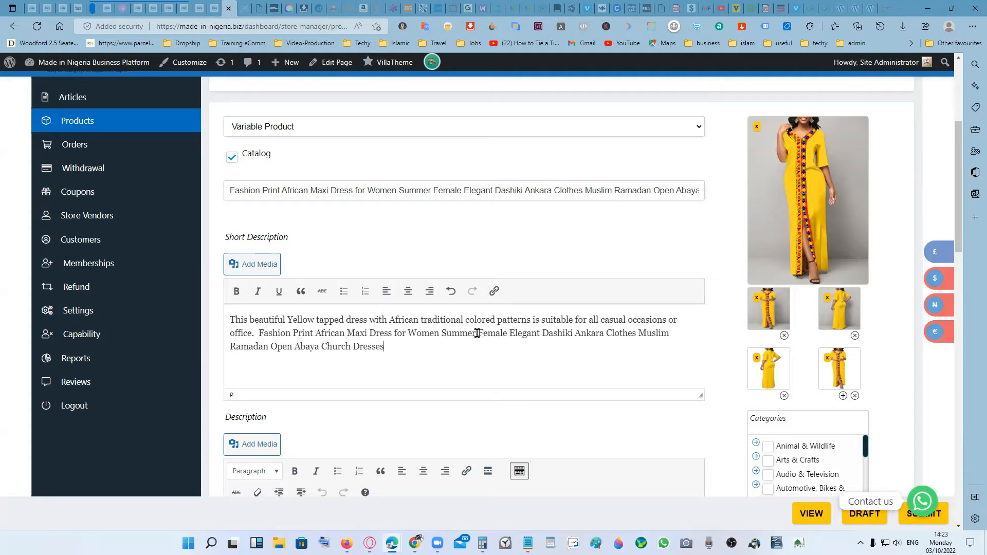
drag(477, 333, 500, 334)
click(523, 347)
- Insert "Ladys" at the beginning of the product title, before "Fashion"
click(229, 189)
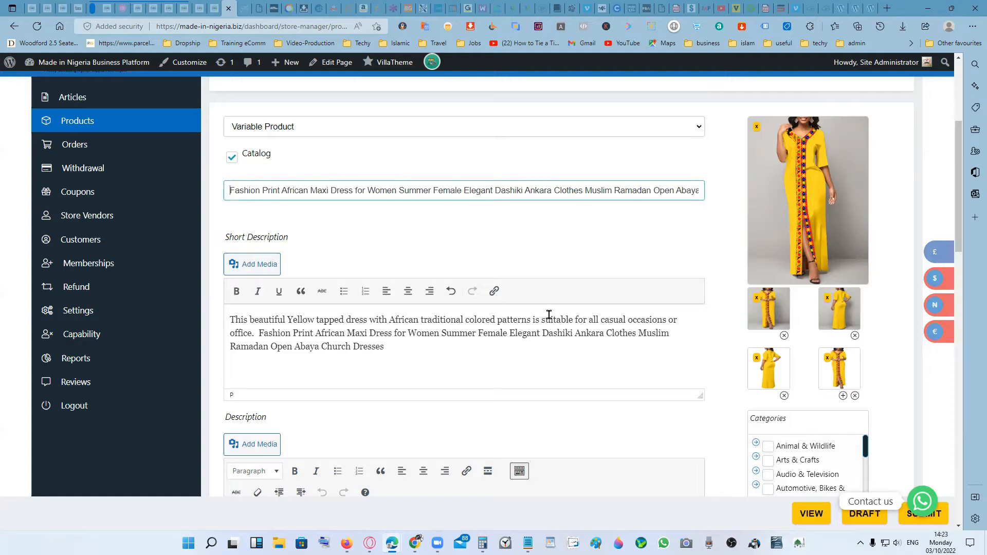
text(Lad)
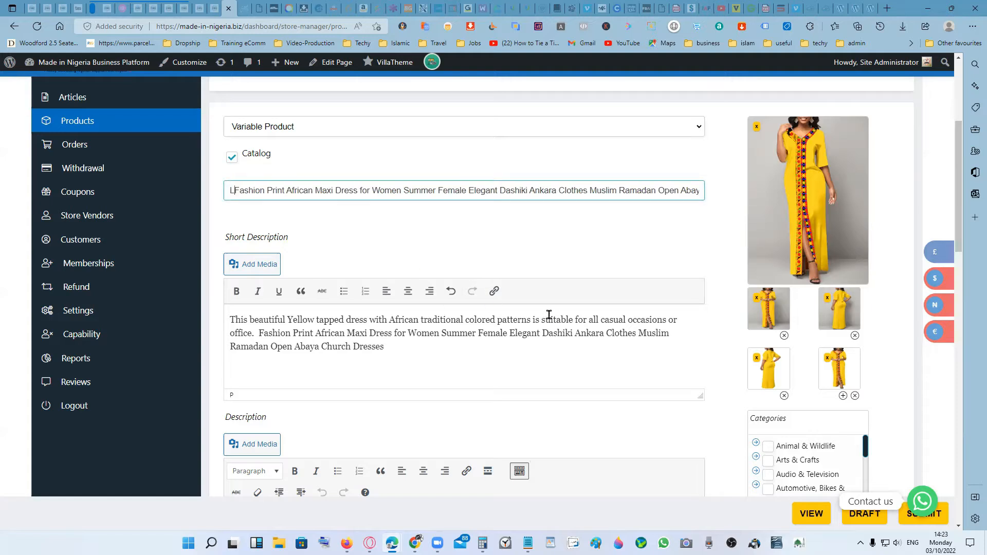
text(ys)
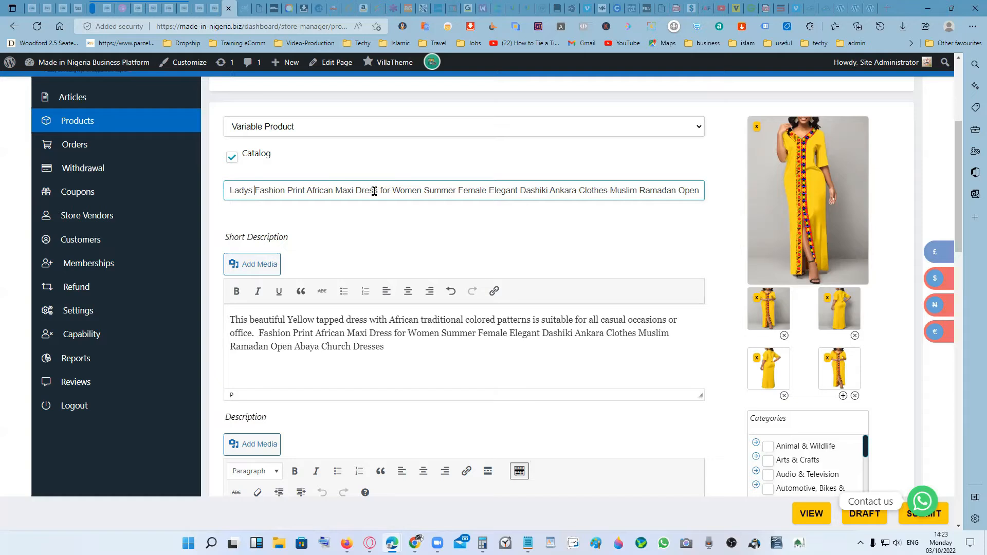
- Remove "Dress for Women" between "Maxi" and "Summer" from the product title
drag(378, 190, 424, 191)
key(Delete)
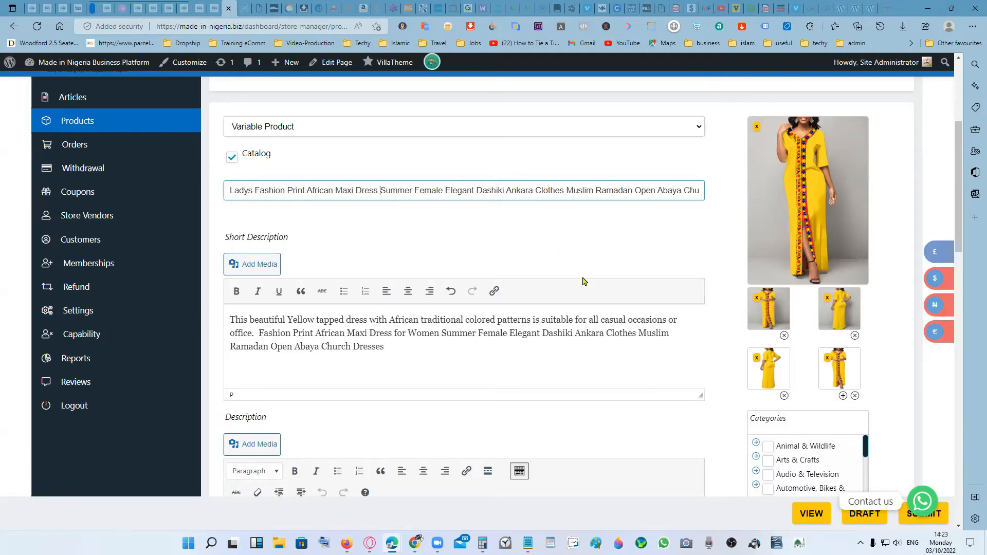
key(BackSpace)
key(BackSpace)
key(BackSpace)
key(BackSpace)
key(BackSpace)
key(BackSpace)
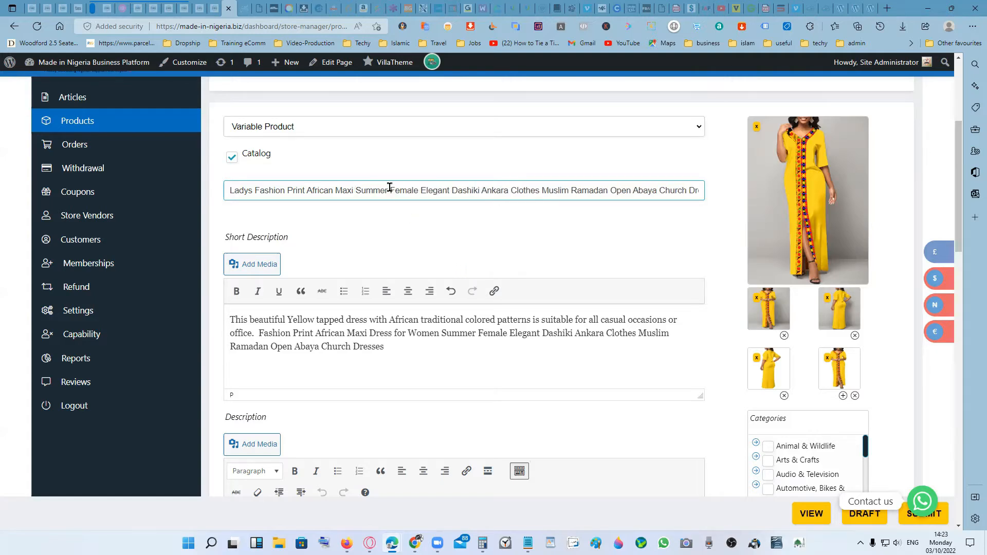
- Insert "causual" between "Summer" and "Female" in the product title
text(ca)
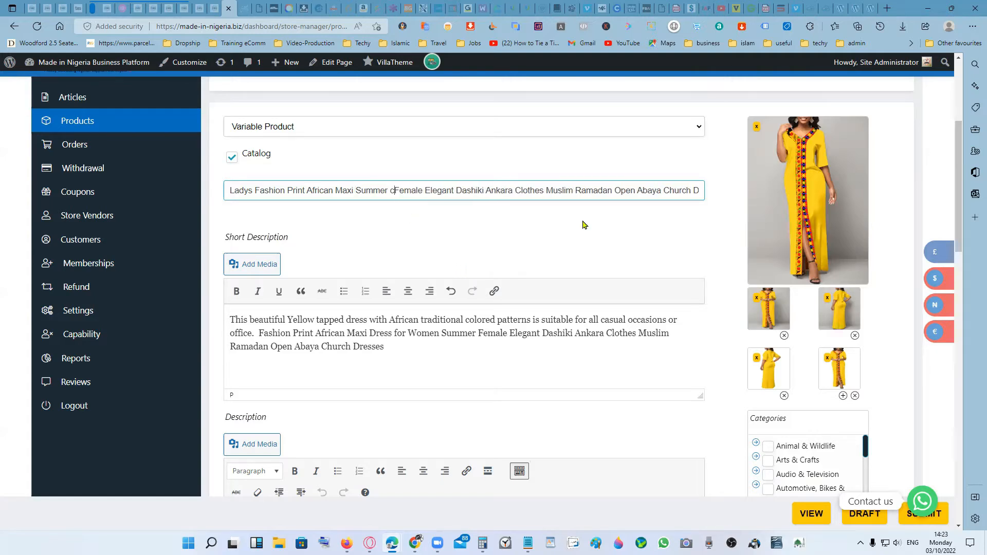
text(usua)
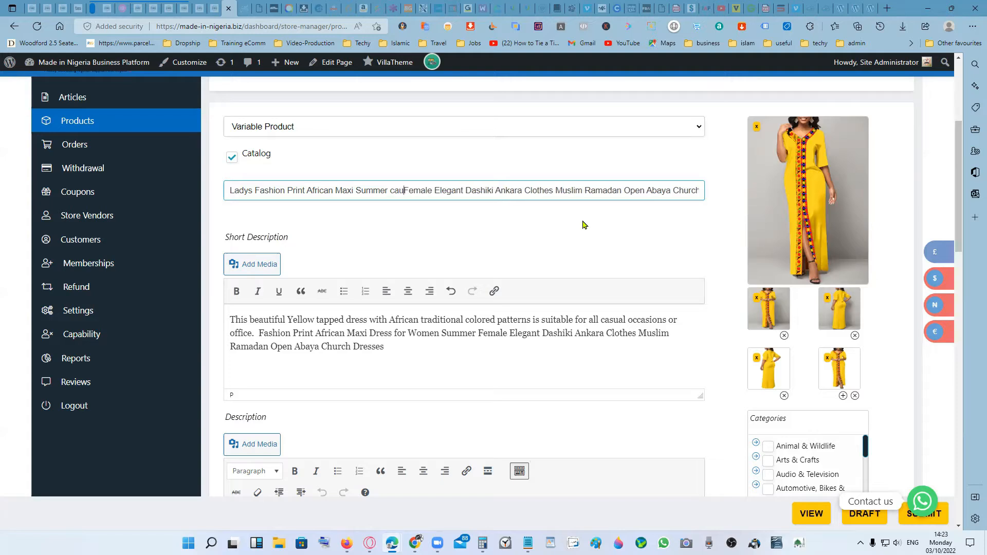
text(l)
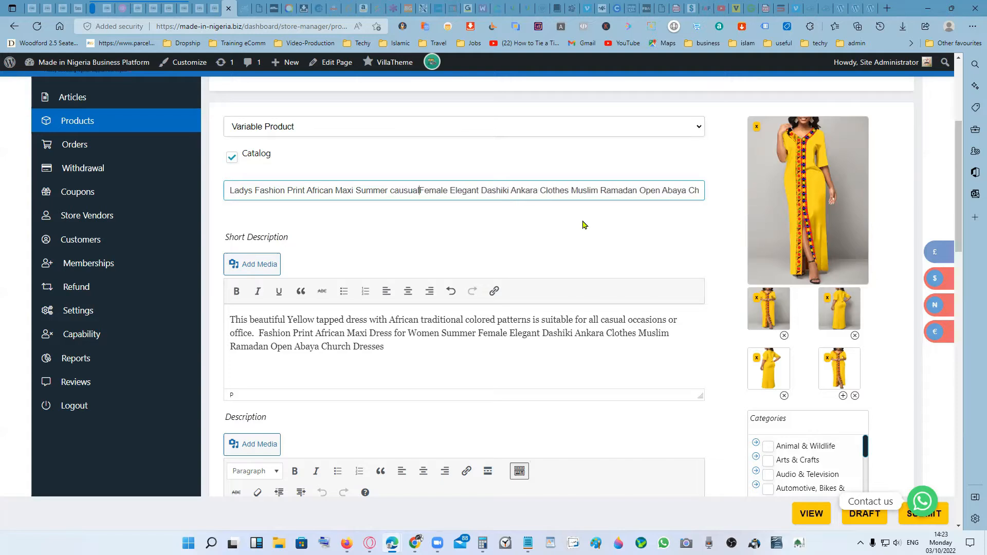
- Correct the spelling of "causual" to "casual" in the product title and replace "Female" after it with "and"
right_click(397, 192)
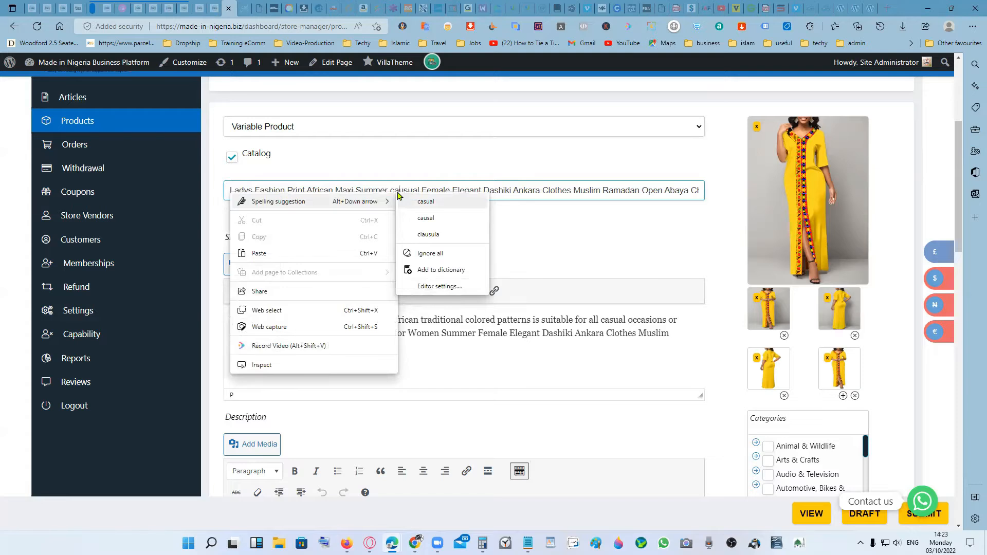
click(439, 204)
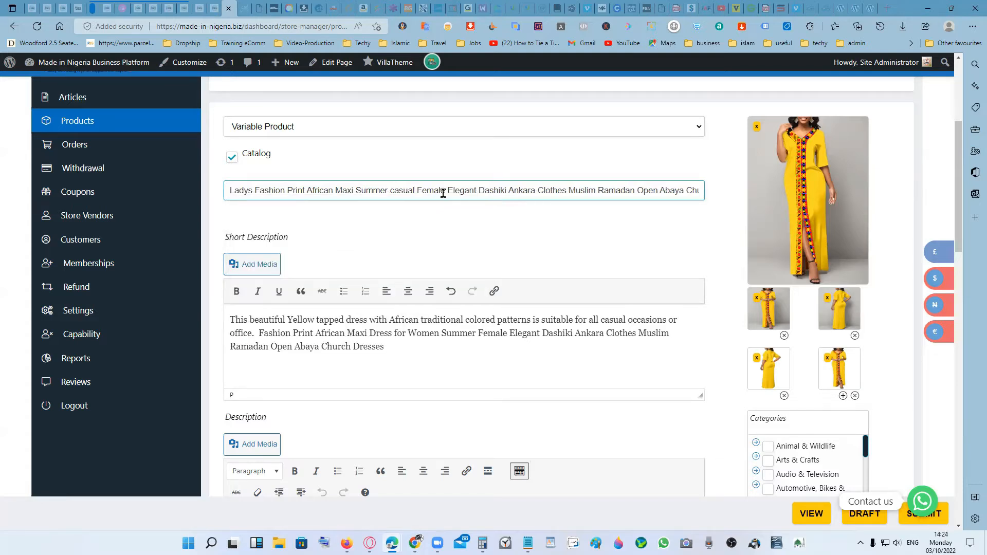
key(Delete)
key(Delete)
key(Delete)
key(Delete)
key(Delete)
key(Delete)
key(Delete)
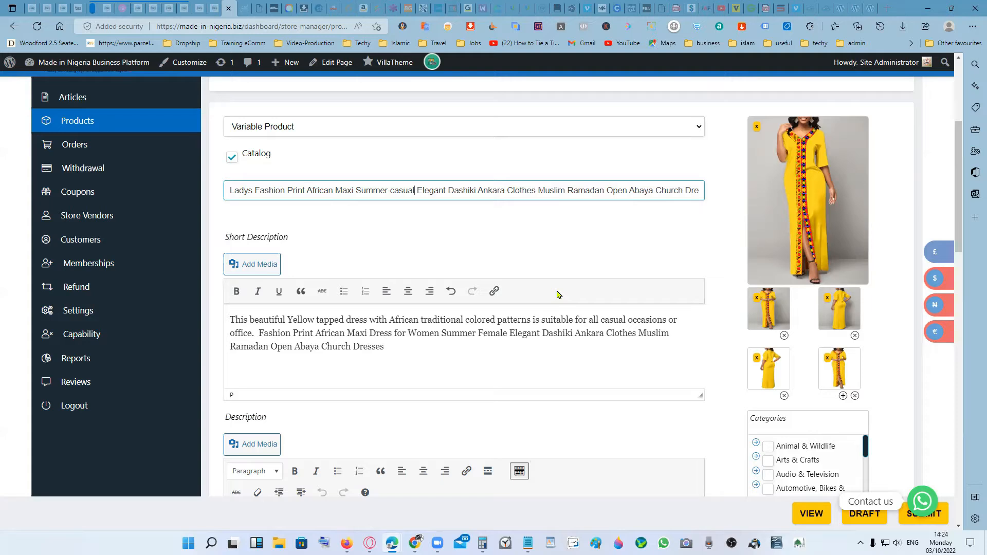
text(and)
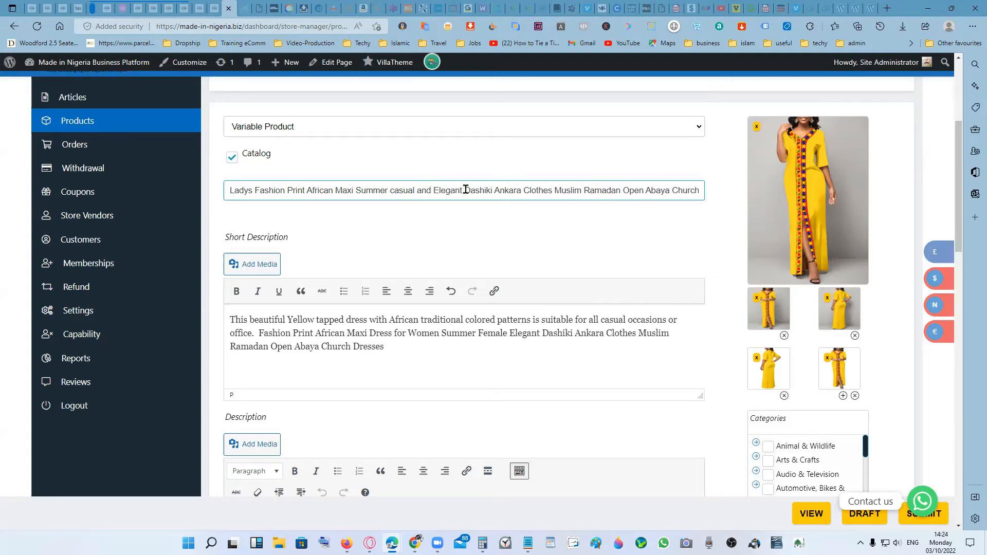
- Remove "Dashiki Ankara Clothes Muslim Ramadan" between "Elegant" and "Open" from the product title
drag(465, 189, 493, 189)
key(BackSpace)
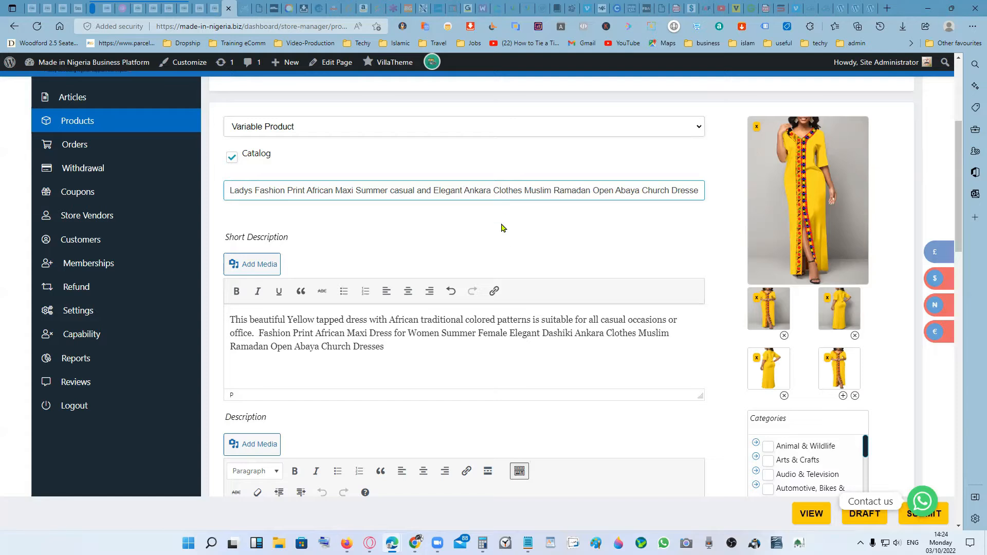
key(Delete)
key(Delete)
key(Delete)
key(Delete)
key(Delete)
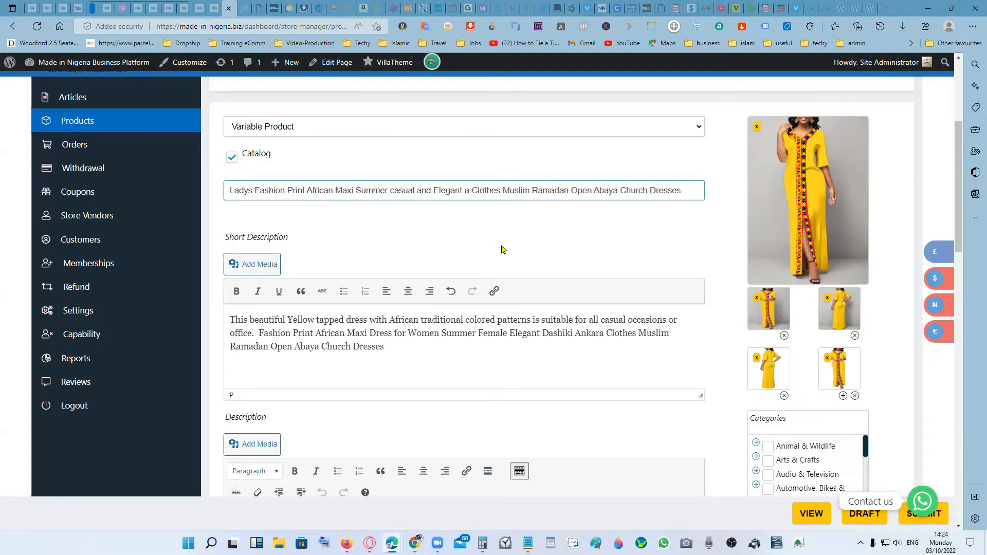
key(Delete)
key(Delete)
key(Delete)
key(Delete)
key(Delete)
key(Delete)
key(Delete)
key(Delete)
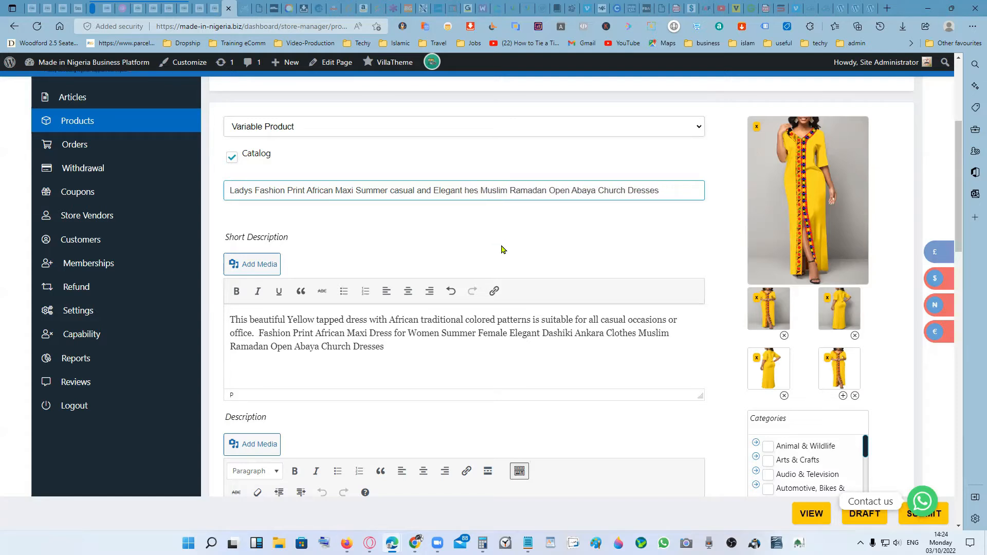
key(Delete)
key(Delete)
key(Delete)
key(Delete)
key(Delete)
key(Delete)
key(Delete)
key(Delete)
key(Delete)
key(Delete)
key(Delete)
key(Delete)
key(Delete)
key(Delete)
key(Delete)
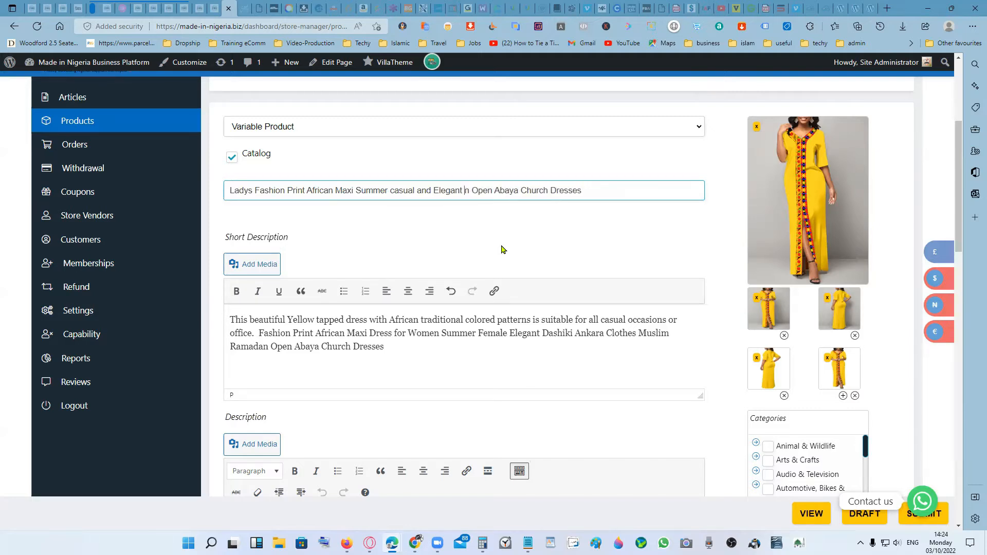
key(Delete)
key(Delete)
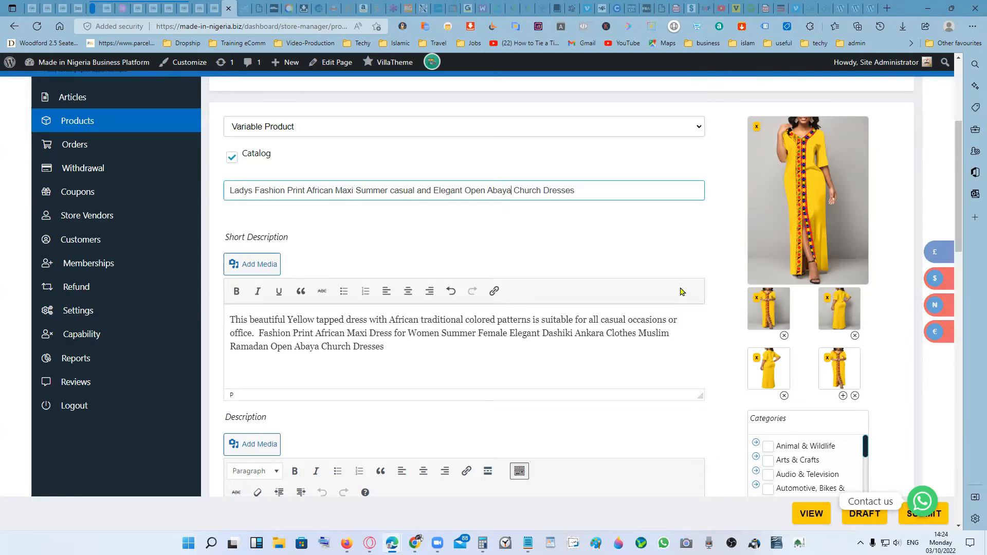
- Remove "Church" from the product title and change "Dresses" at its end to "Dress"
key(Delete)
key(Delete)
key(Delete)
key(Delete)
key(Delete)
key(Delete)
key(Delete)
click(550, 188)
- Cut the bulleted specification list, from Brand Name to Model Number, out of the product Description
scroll(619, 368, down, 4)
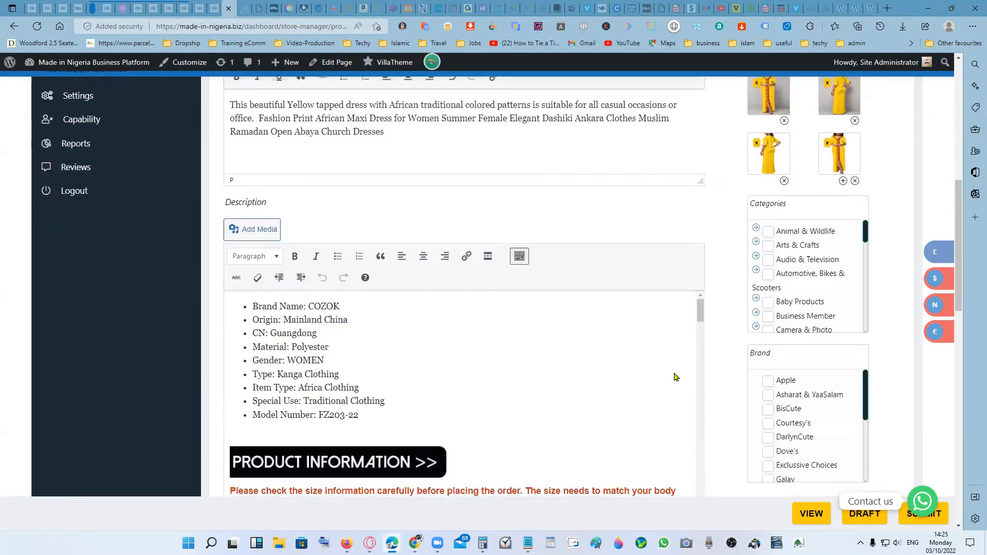
click(236, 302)
scroll(447, 196, up, 4)
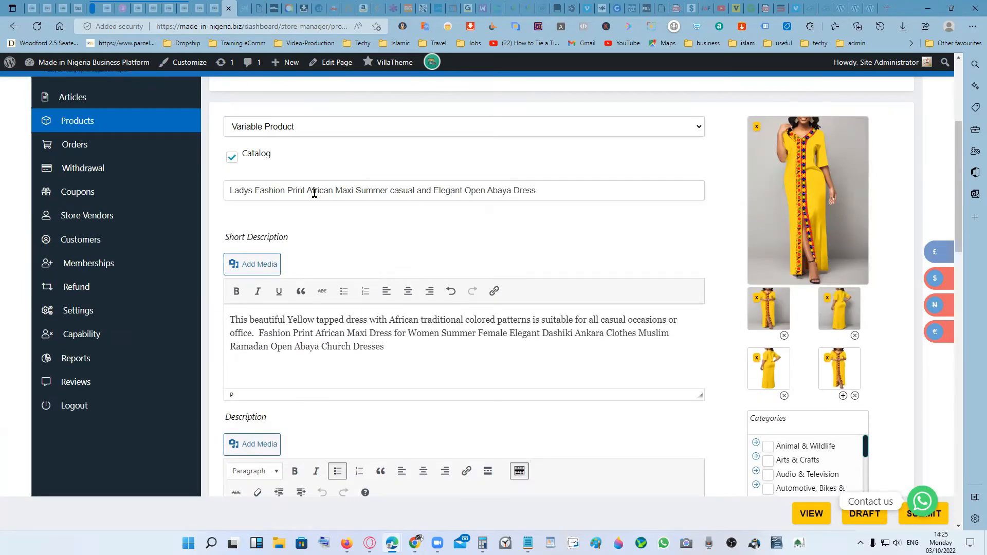
scroll(492, 199, down, 3)
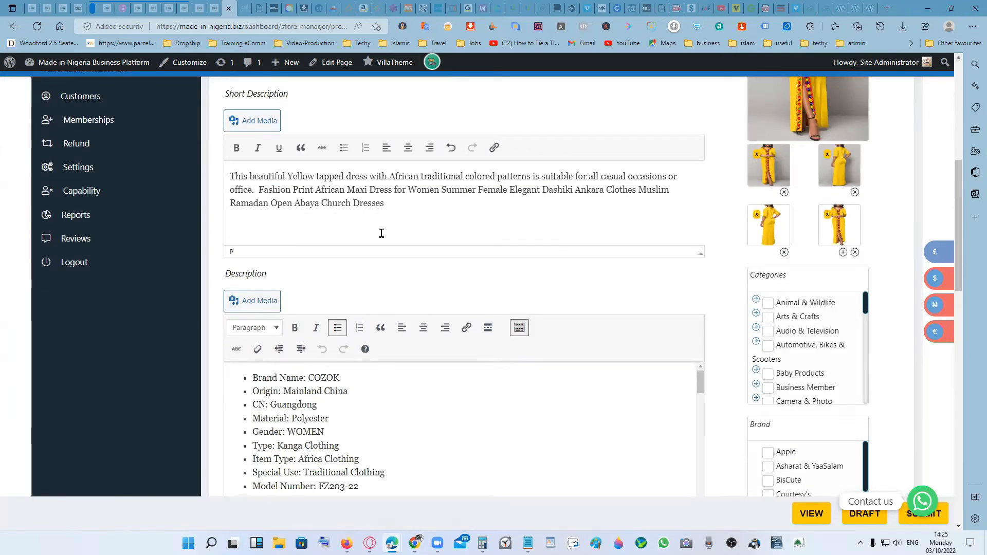
click(250, 378)
scroll(614, 426, down, 3)
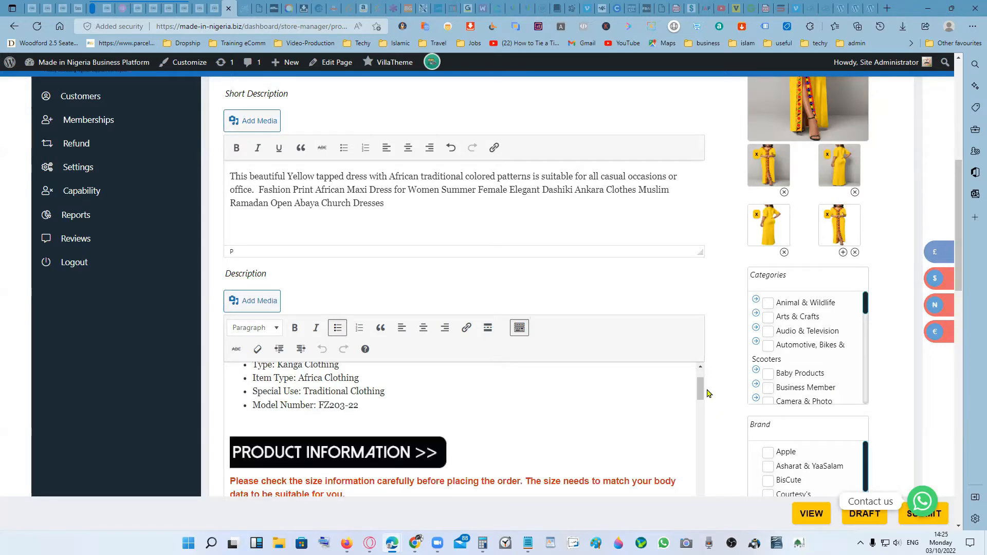
scroll(708, 393, down, 4)
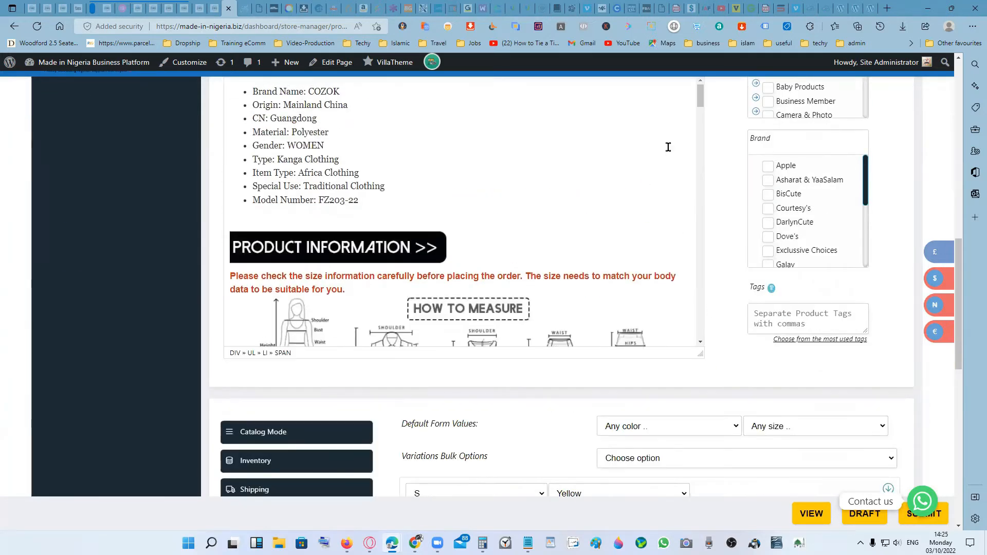
scroll(668, 147, up, 1)
drag(359, 272, 231, 159)
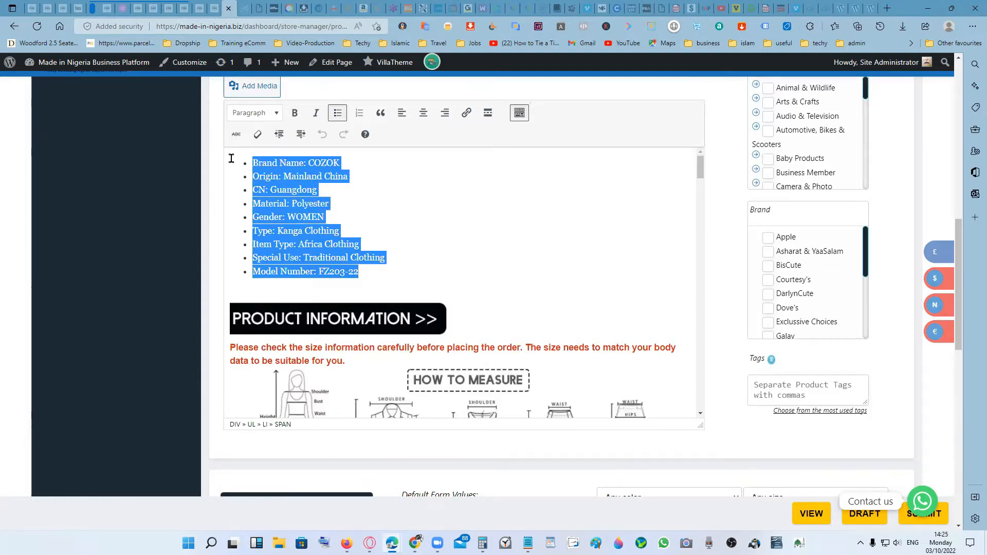
right_click(294, 173)
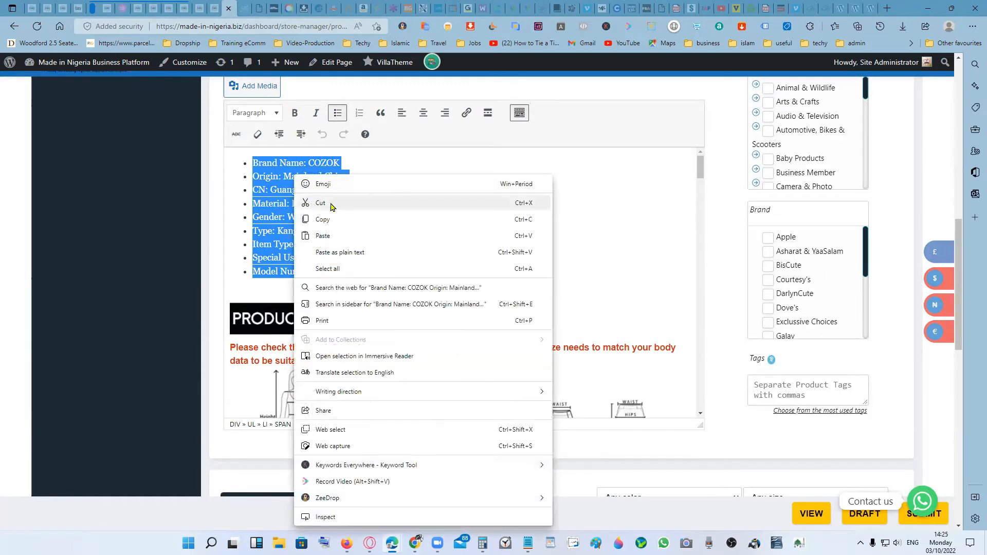
click(332, 204)
key(BackSpace)
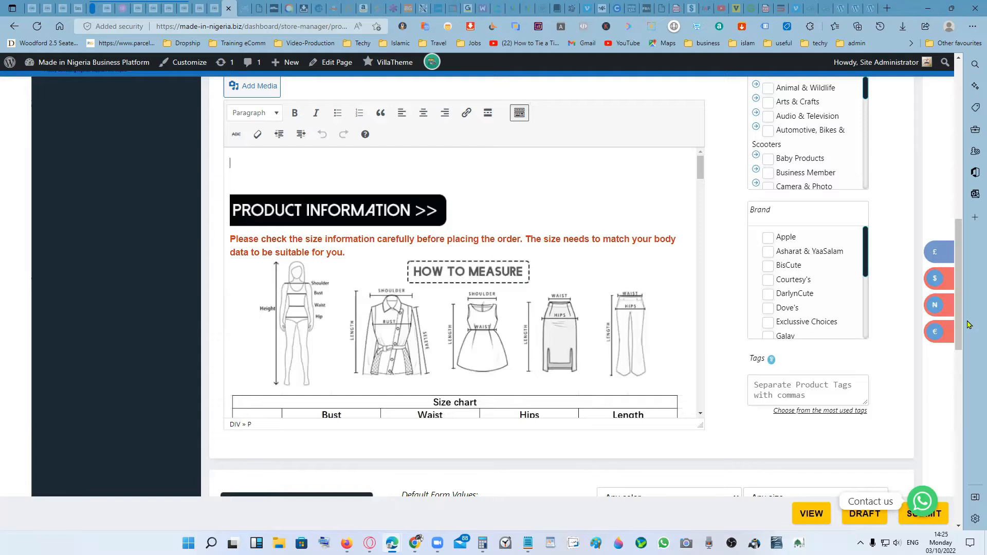
- Insert several blank lines at the start of the Description, above the "Product Information" banner
key(Return)
key(Return)
key(Return)
key(Return)
key(Return)
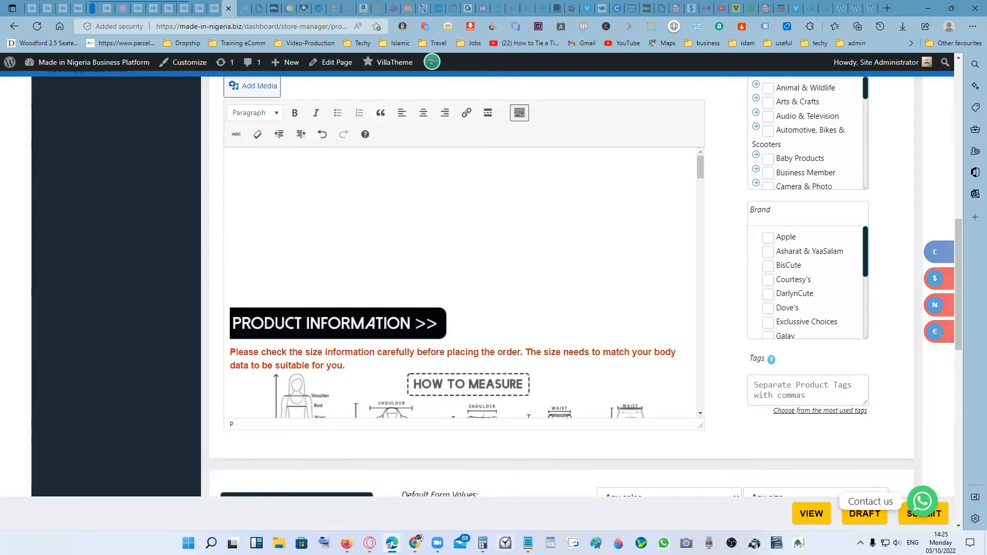
- Switch to the Notepad description template and paste the cut specification list under "Specifications", leaving a blank line below the heading
mouse_move(528, 542)
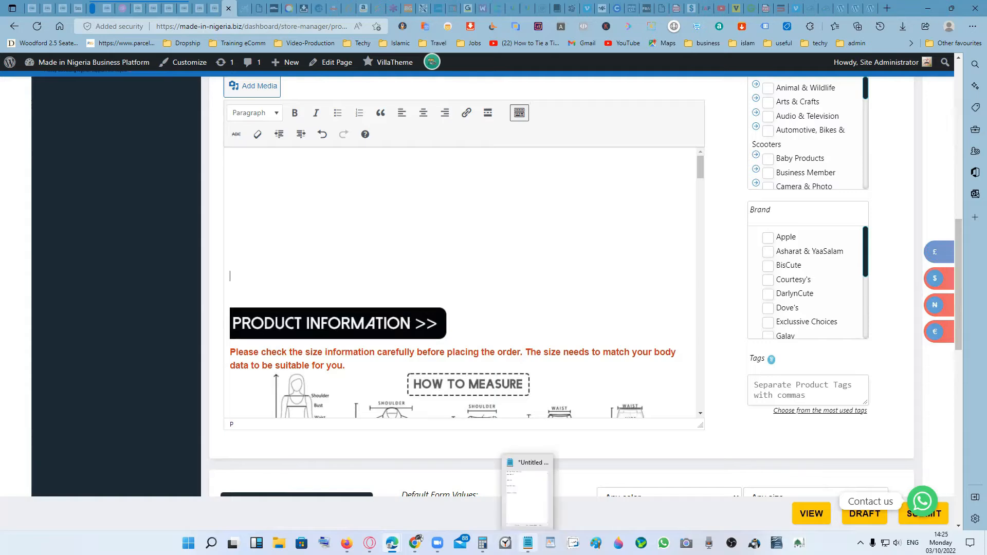
click(528, 498)
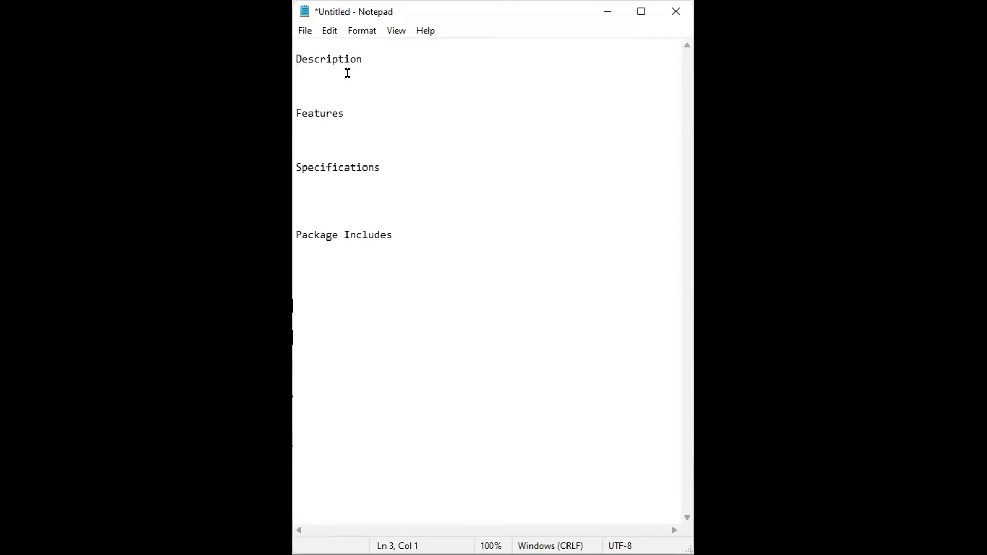
click(355, 180)
key(Return)
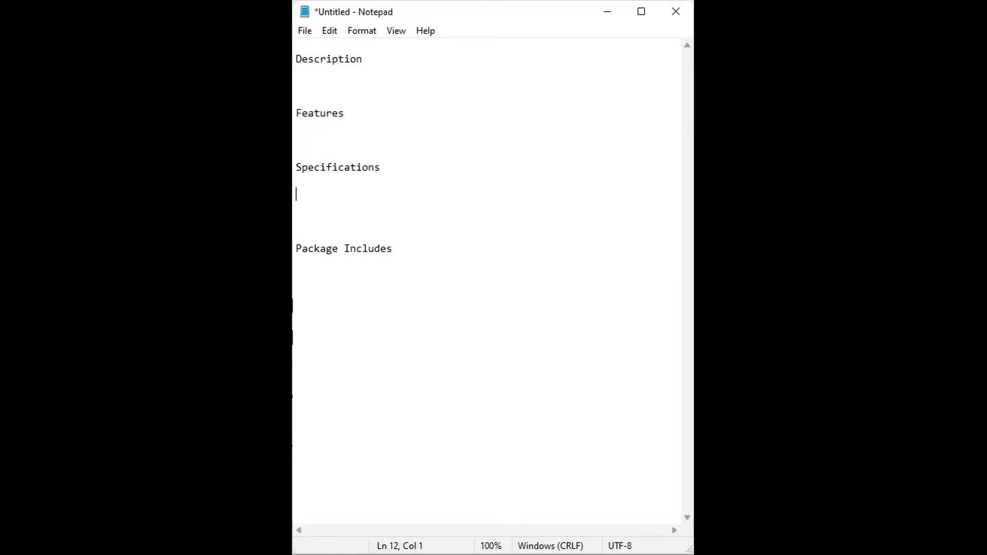
key(ctrl+v)
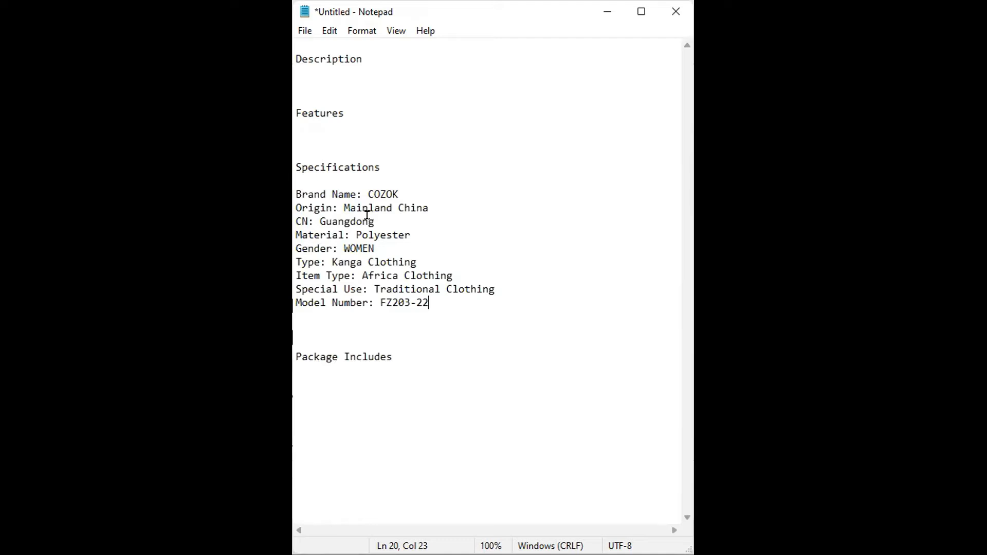
- Delete the origin value "Mainland China" and the "CN: Guangdong" line from the specifications
drag(374, 221, 331, 203)
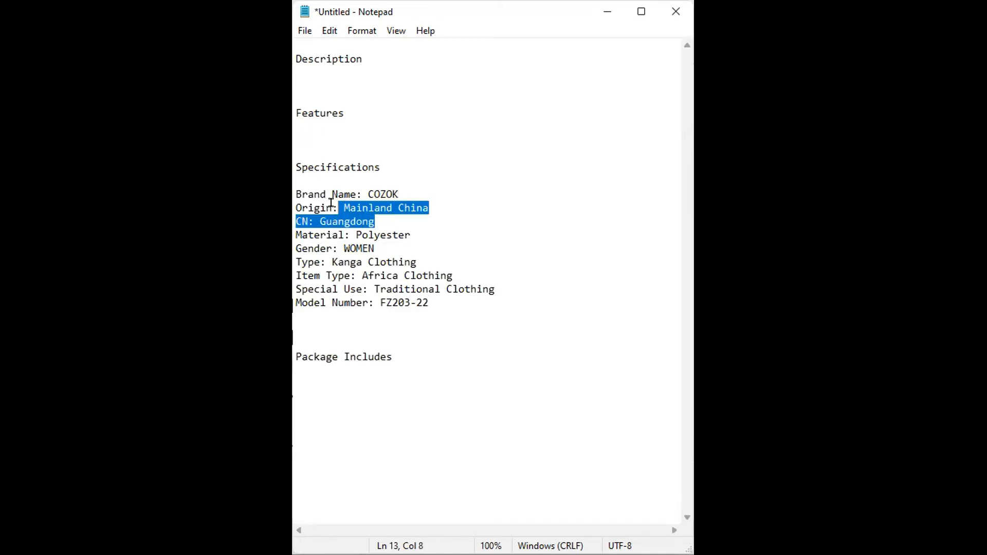
key(Delete)
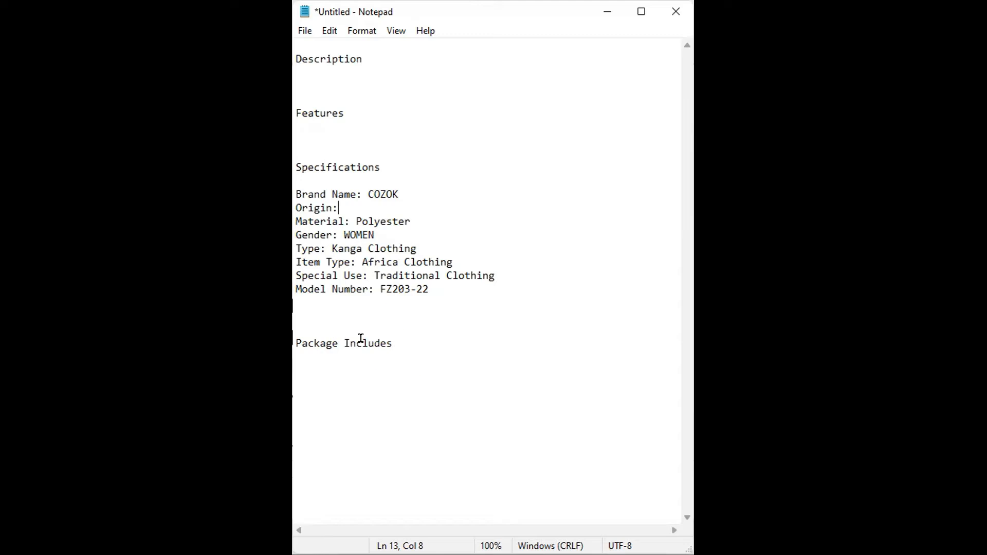
click(331, 123)
- Enter "1x Dress" below the "Package Includes" heading, leaving a blank line between them
click(362, 360)
text(1x Dress)
- Enter "Lady's Yellow Long Dress" as the first line under the "Features" heading
click(339, 121)
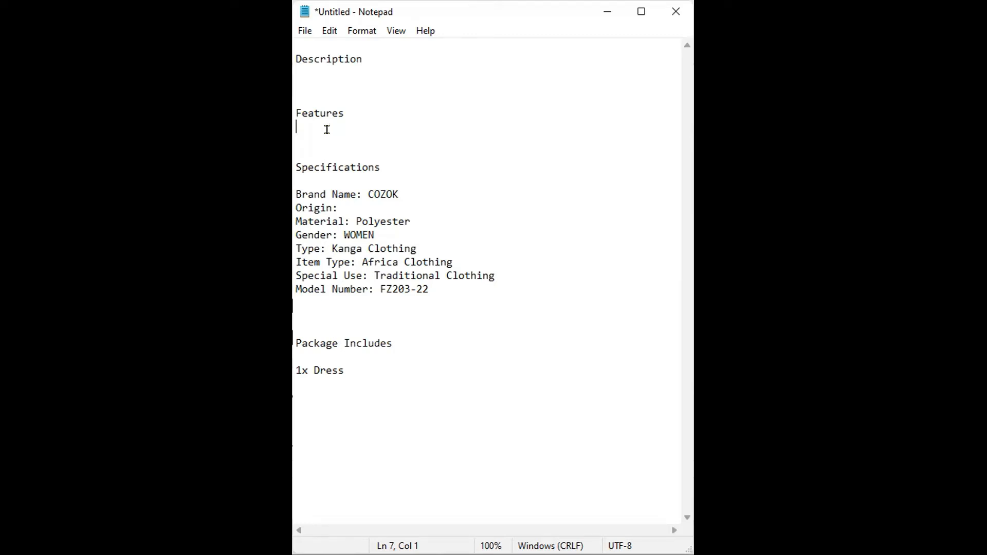
text(Lady's Yellow Long Dre)
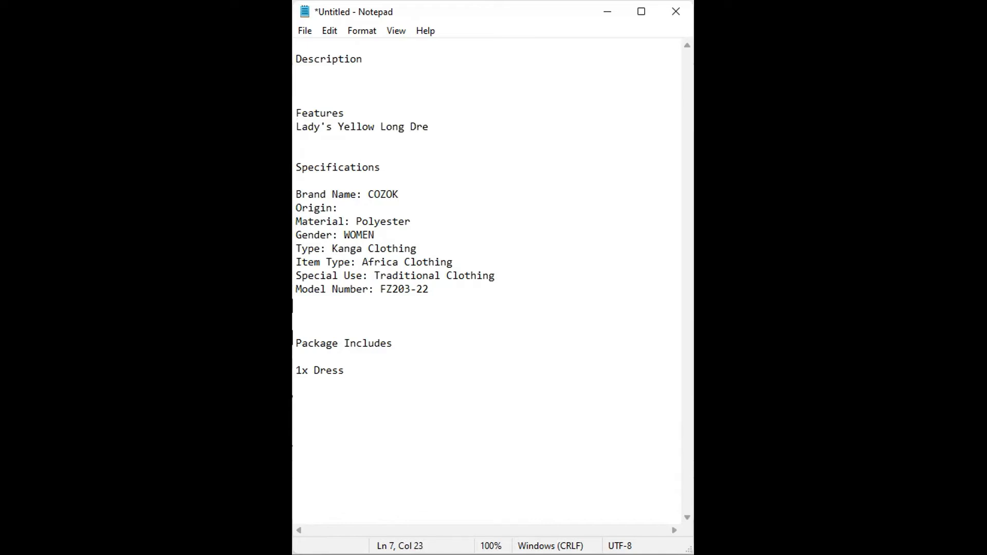
text(ss)
- Add "Short Arm" as the second line under the "Features" heading
key(Return)
text(S)
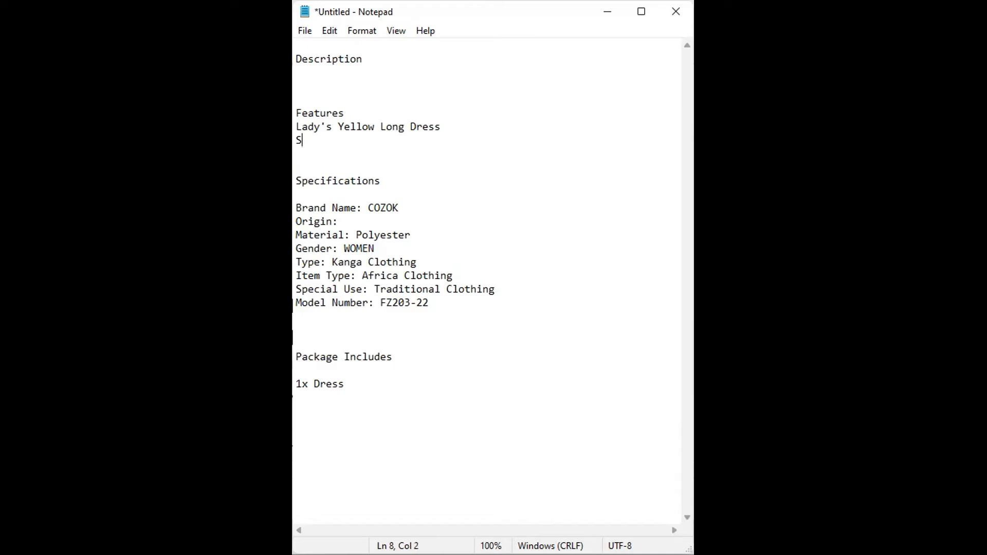
text(hort Arm)
- Add "Tapped on the front side with color Ankara pattern" as the third feature line, followed by a new line
key(Return)
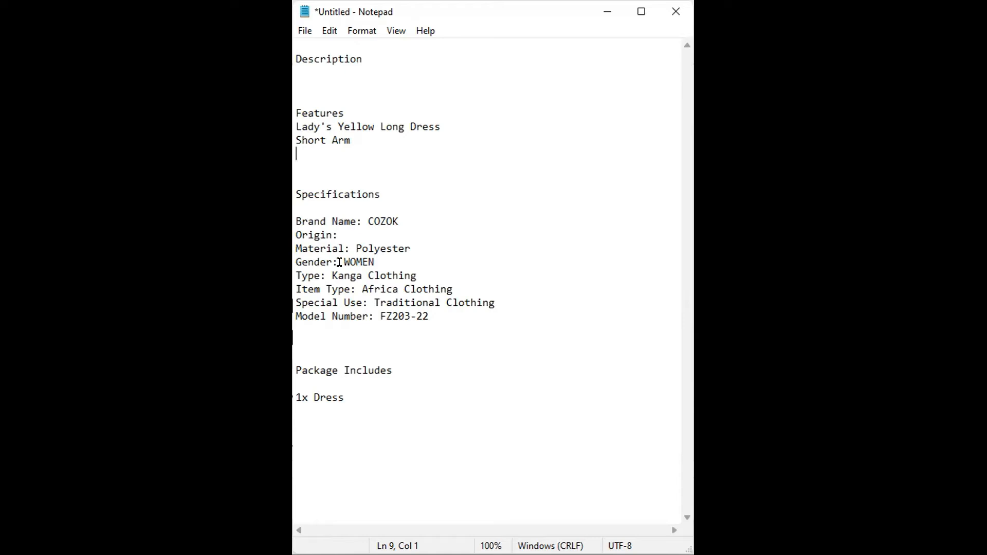
text(M)
key(BackSpace)
text(Tapped on the fro)
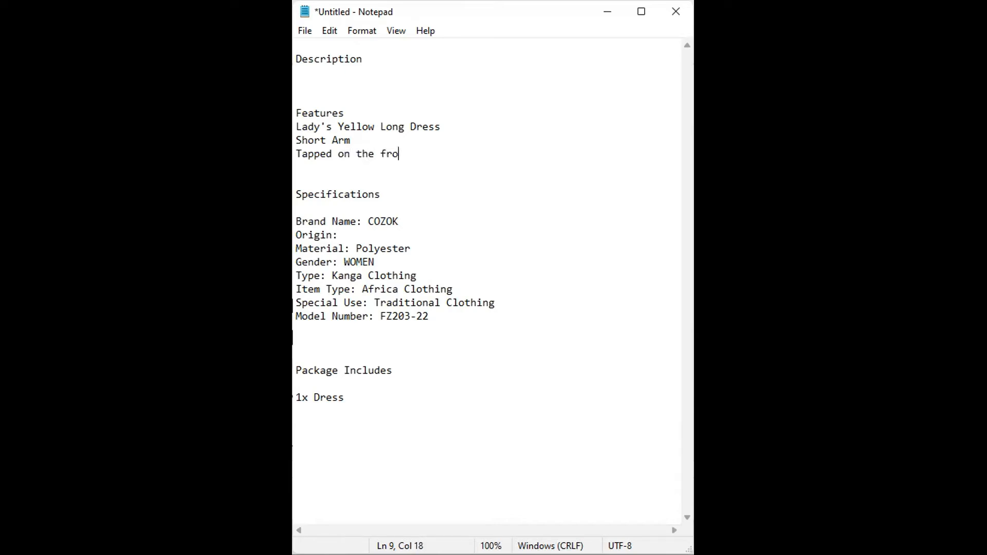
text(nt side)
text(with colo)
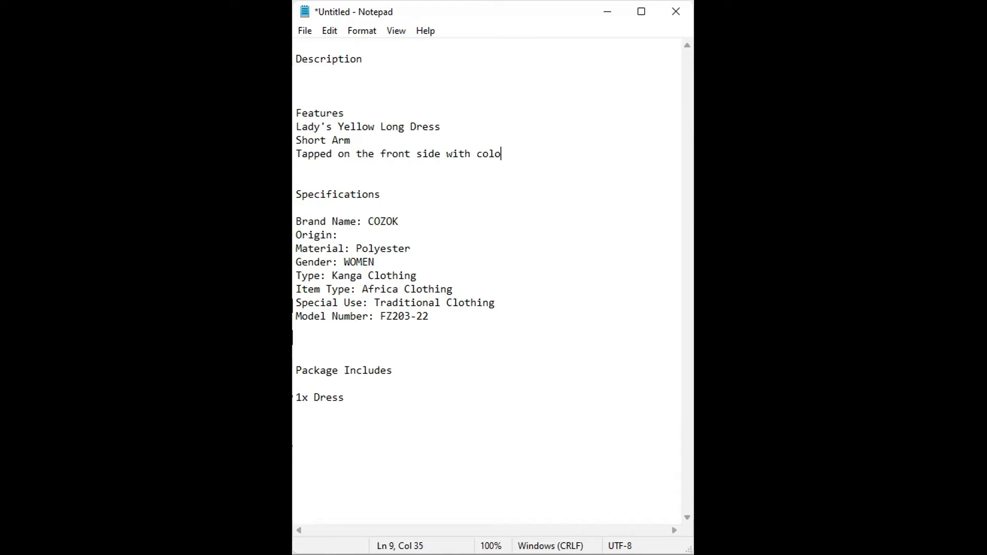
text(r Ankara pattern)
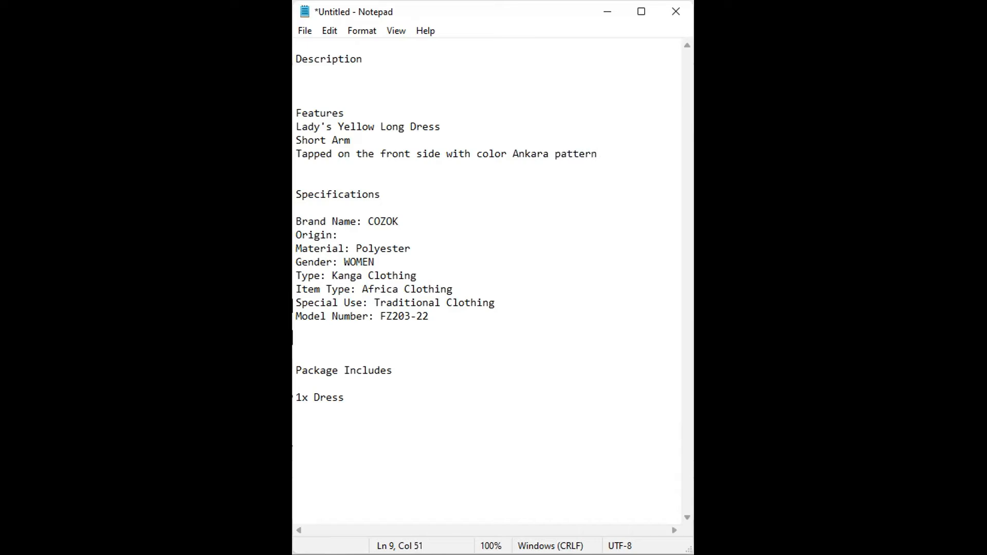
key(Return)
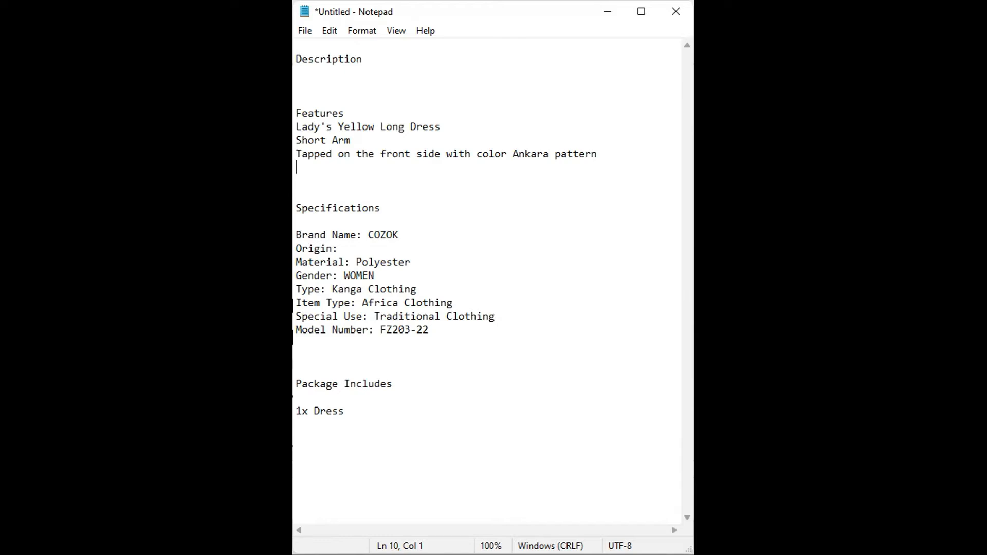
- Switch back to the product listing in the browser and examine the main dress photo for further features
key(alt+Tab)
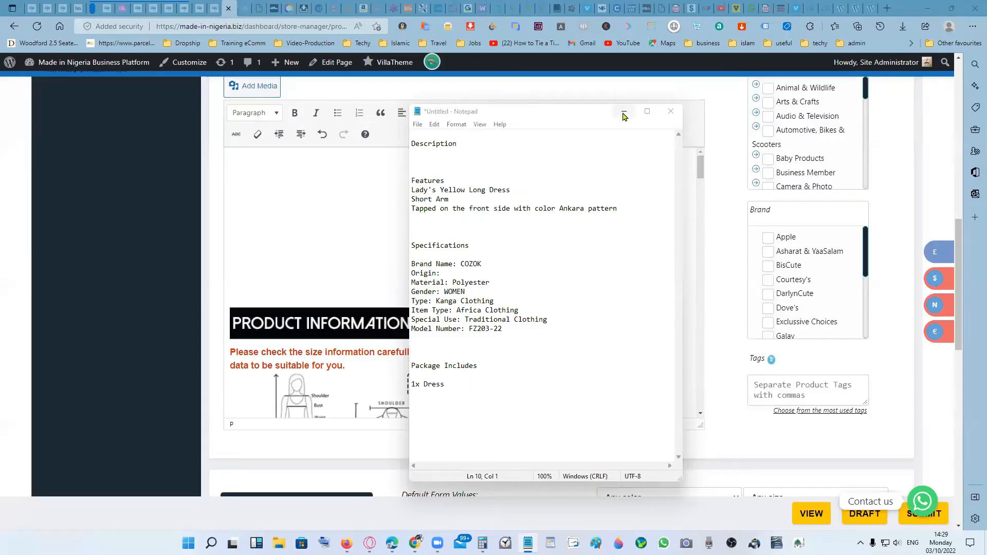
click(623, 114)
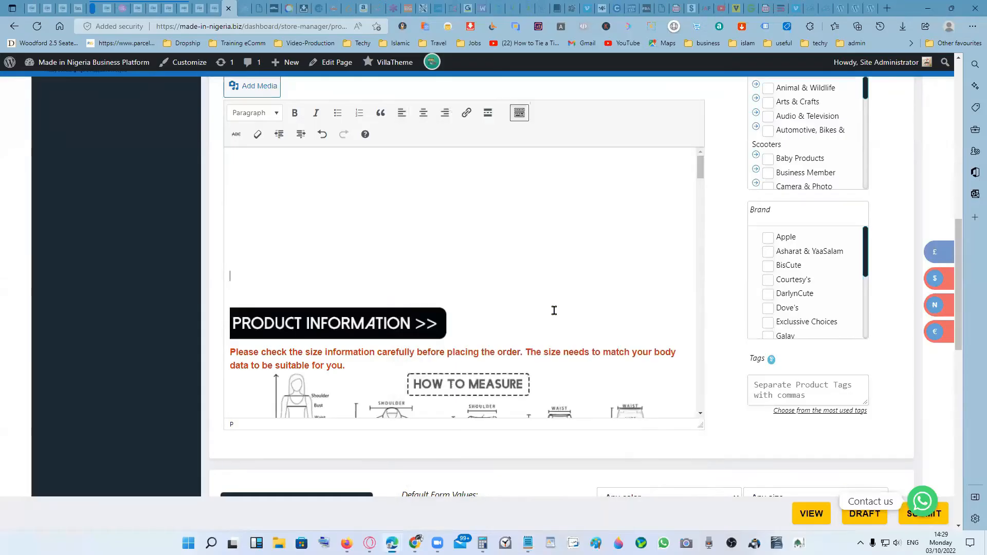
scroll(709, 270, up, 8)
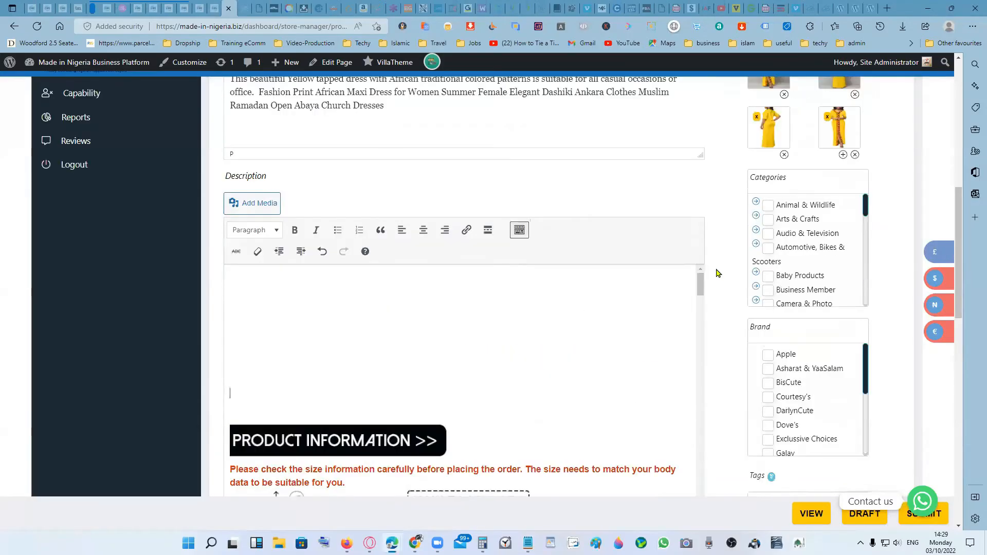
click(792, 276)
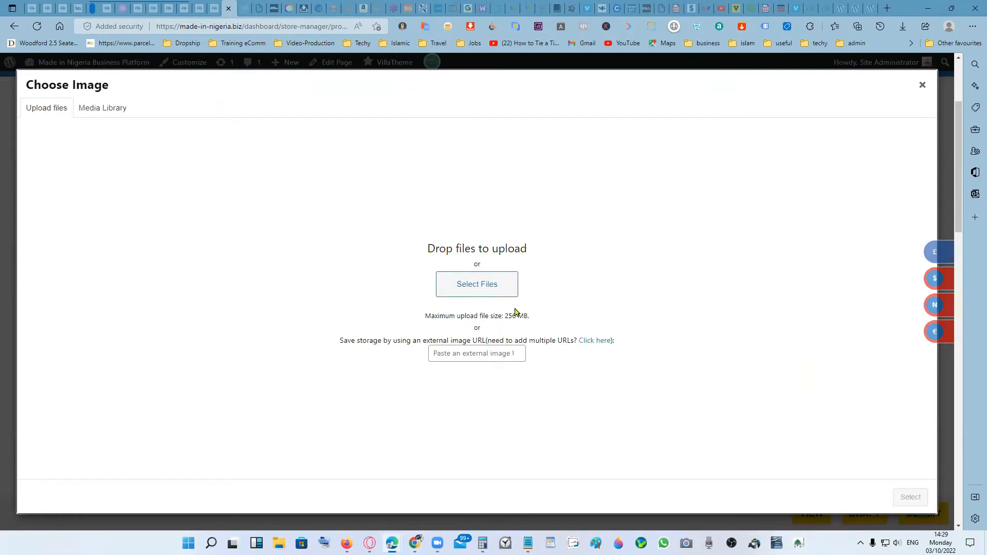
click(922, 86)
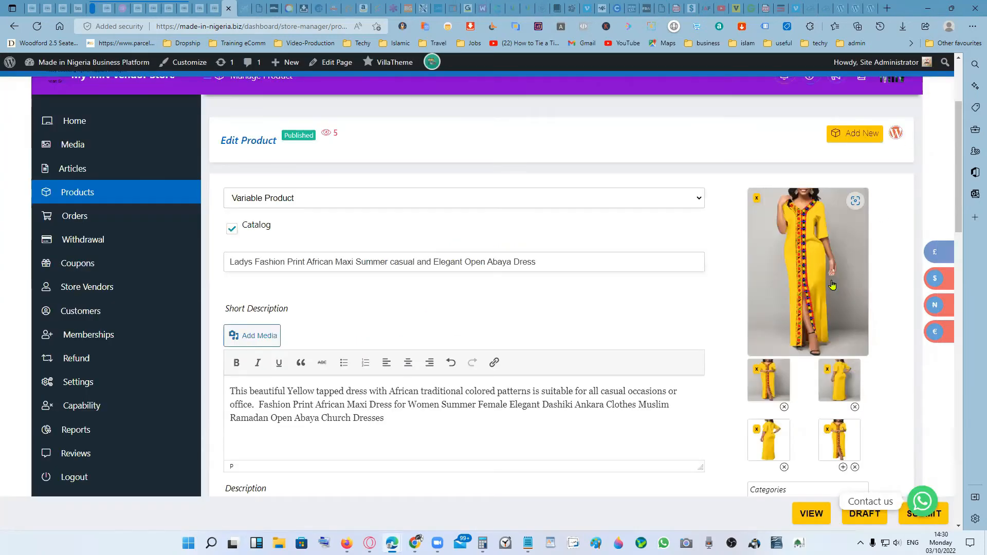
click(855, 201)
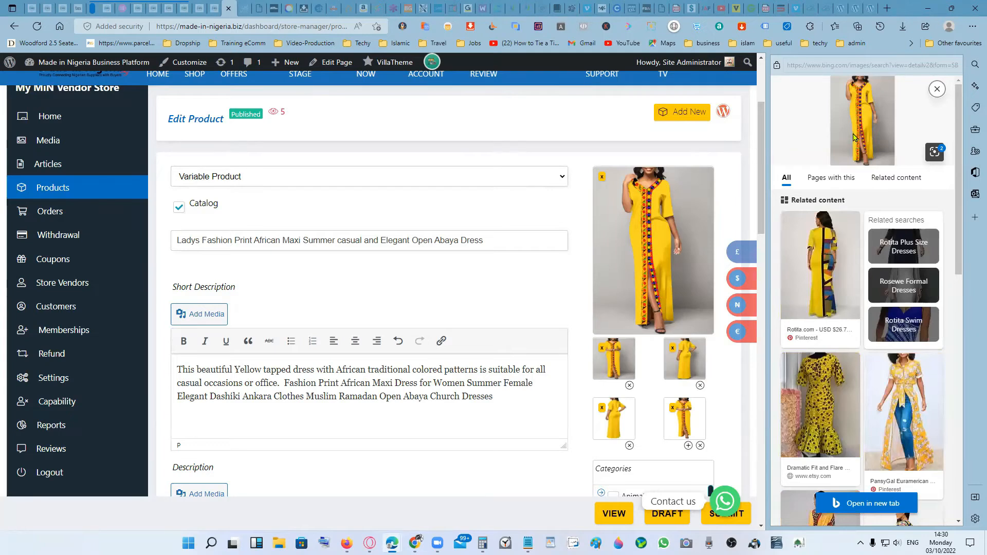
click(936, 88)
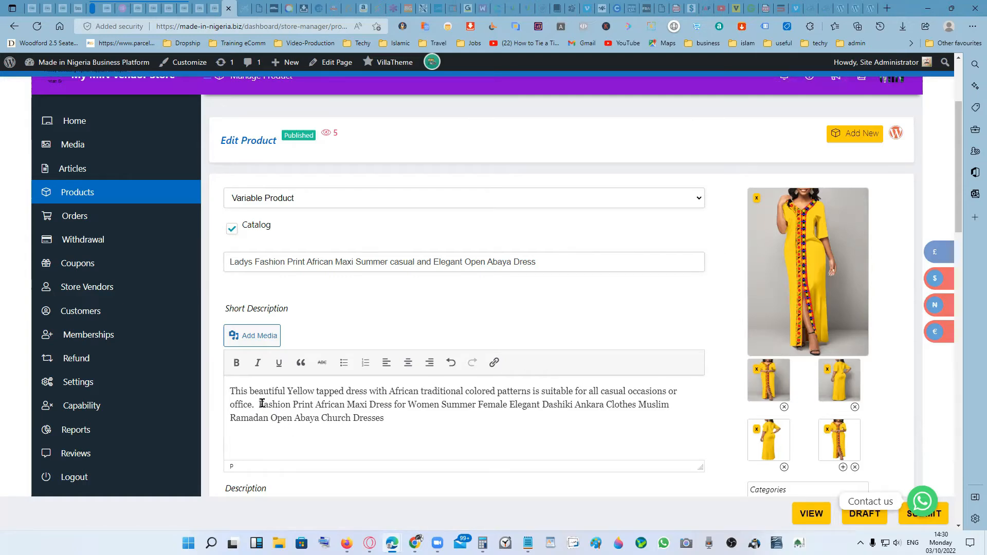
- Copy the short description's text from "Fashion Print African Maxi Dress" to "Church Dresses" and paste it as the fourth feature line in Notepad
drag(258, 404, 394, 421)
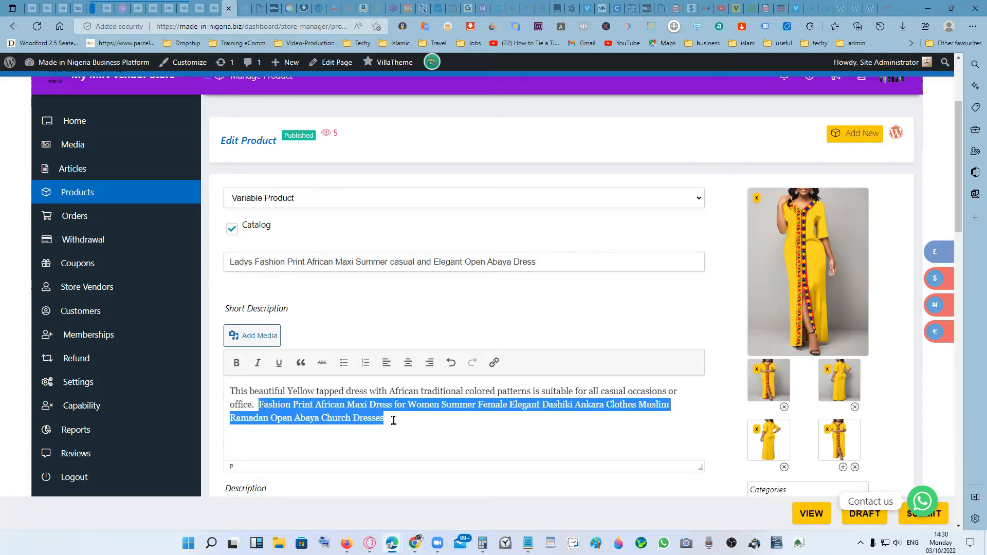
right_click(362, 410)
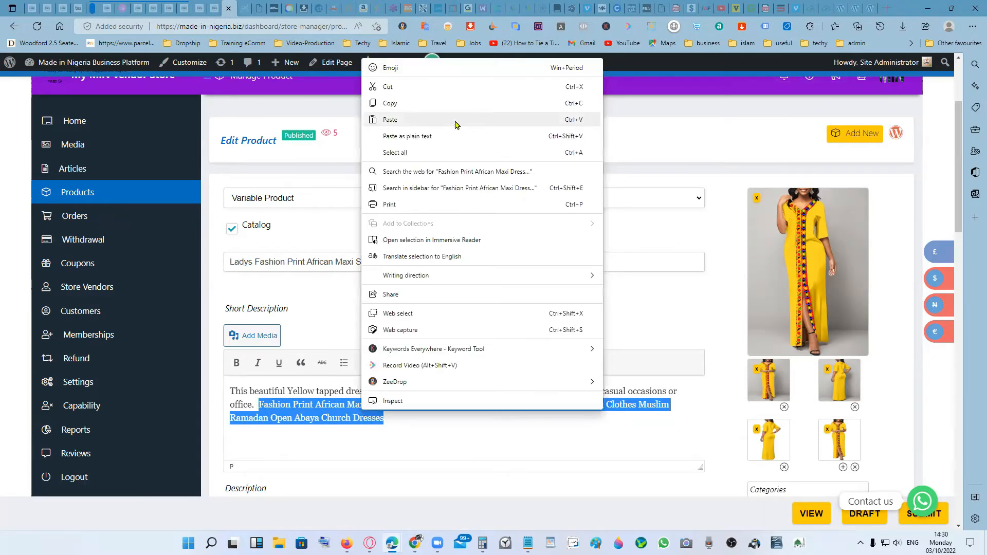
click(392, 103)
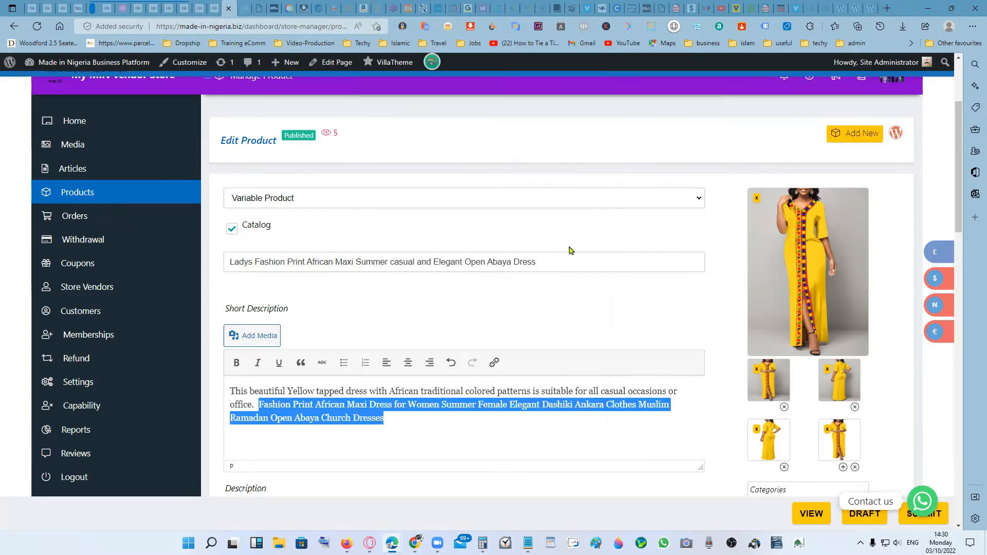
mouse_move(529, 537)
click(530, 509)
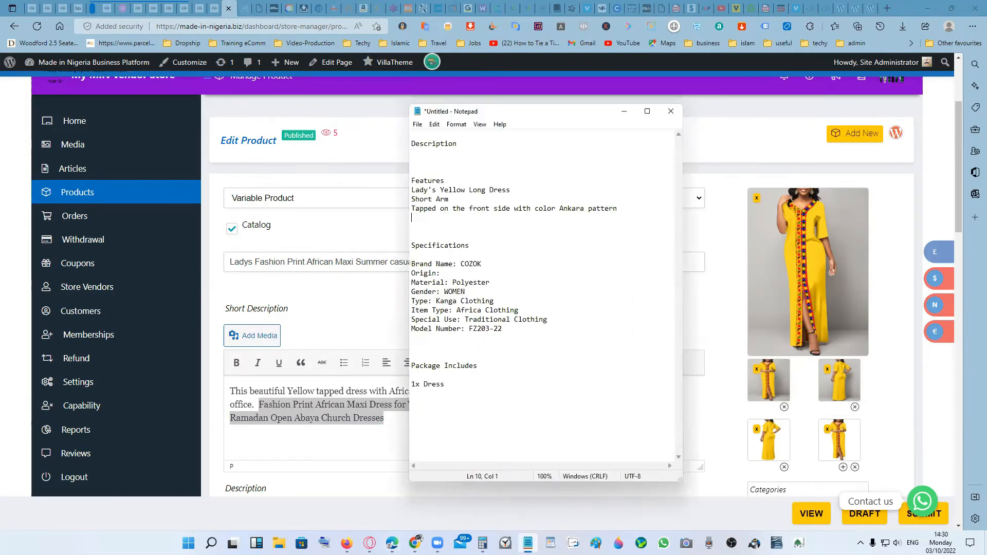
right_click(454, 225)
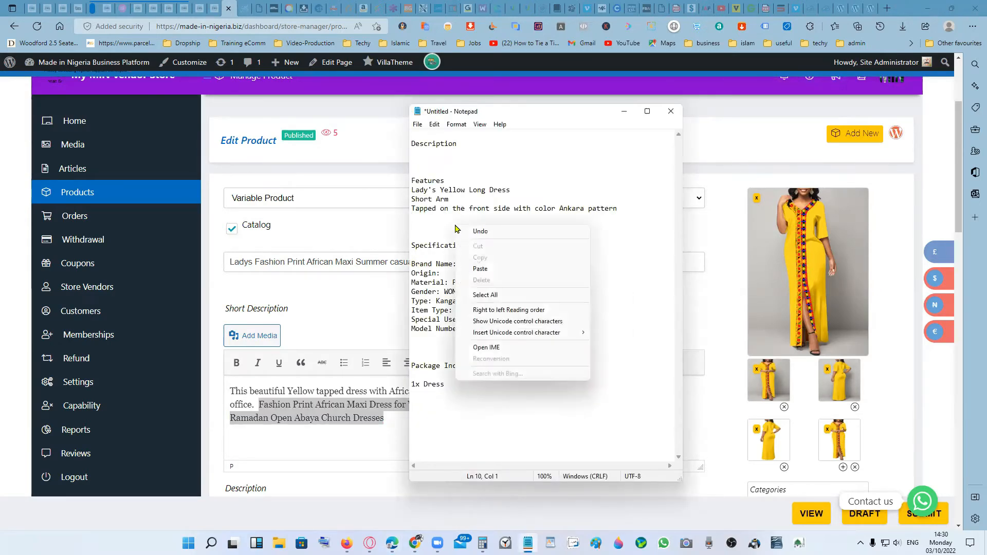
click(492, 268)
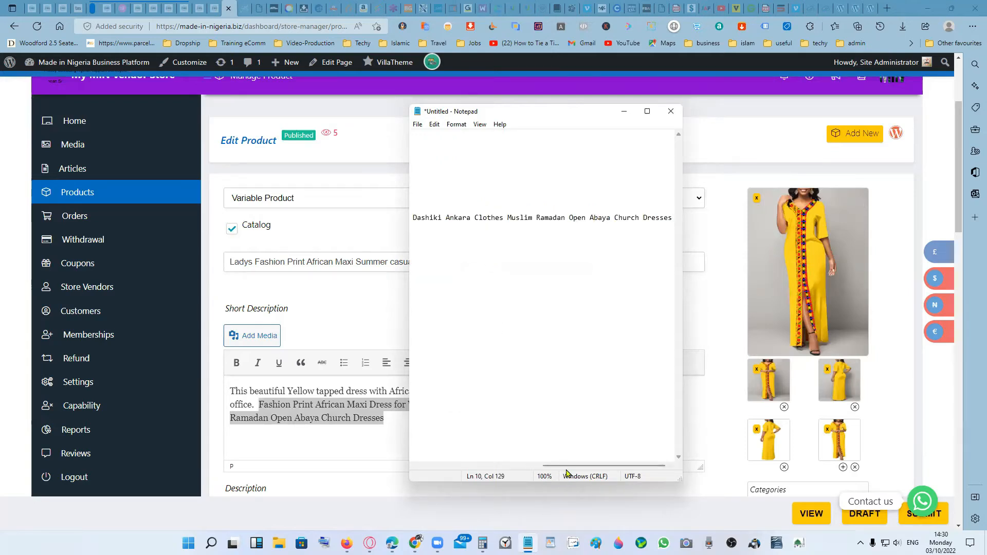
- Break the pasted feature line after "for Women" and delete "Dashiki" from the new line starting with "Summer"
drag(564, 466, 437, 467)
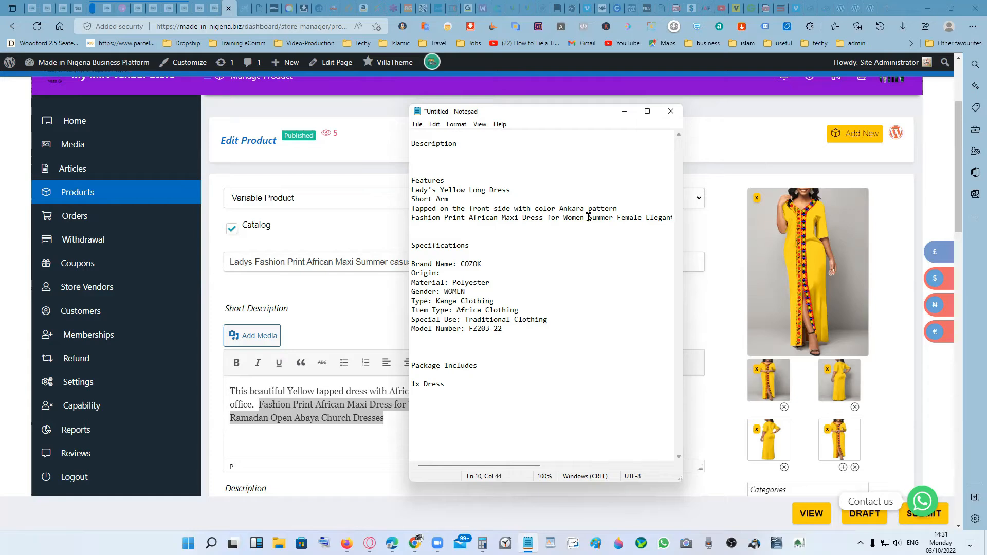
key(Return)
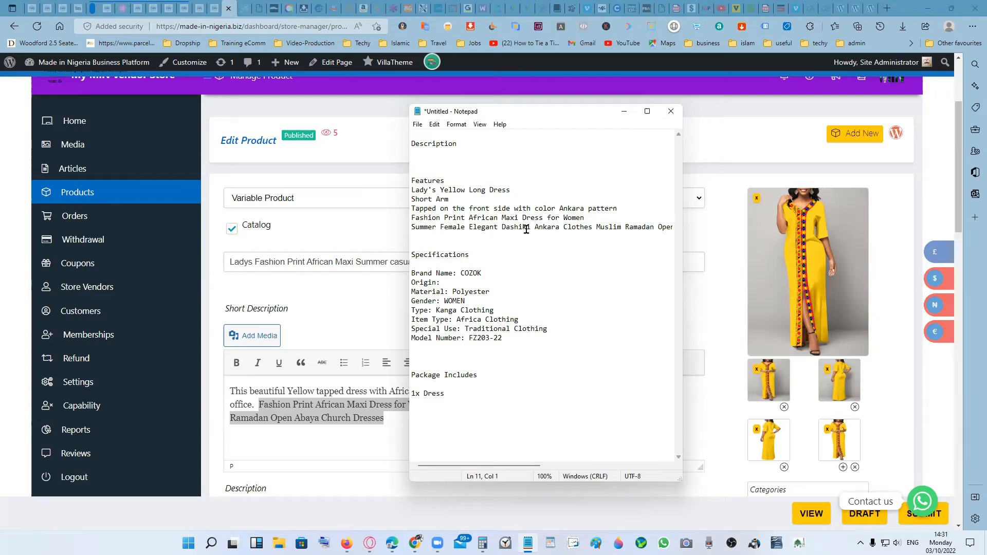
drag(502, 226, 533, 227)
key(Delete)
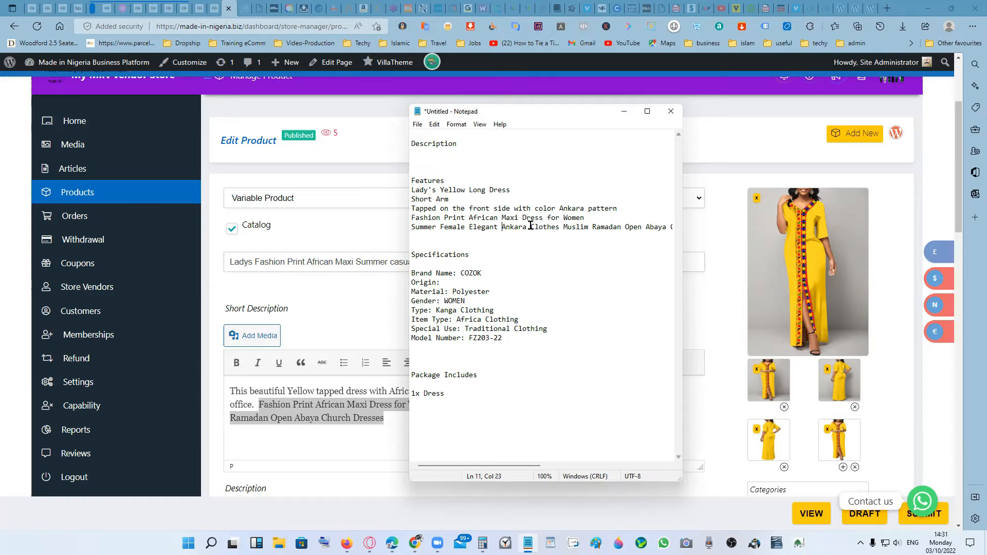
- Delete "Ankara Clothes" and "Muslim Ramadan" from the "Summer Female Elegant" feature line
double_click(551, 226)
click(561, 228)
drag(561, 228, 502, 230)
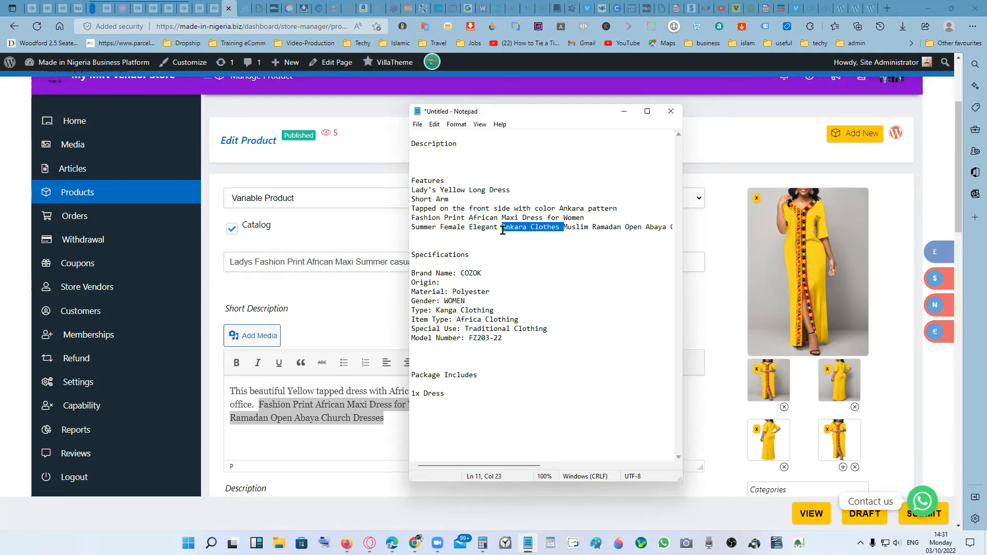
key(Delete)
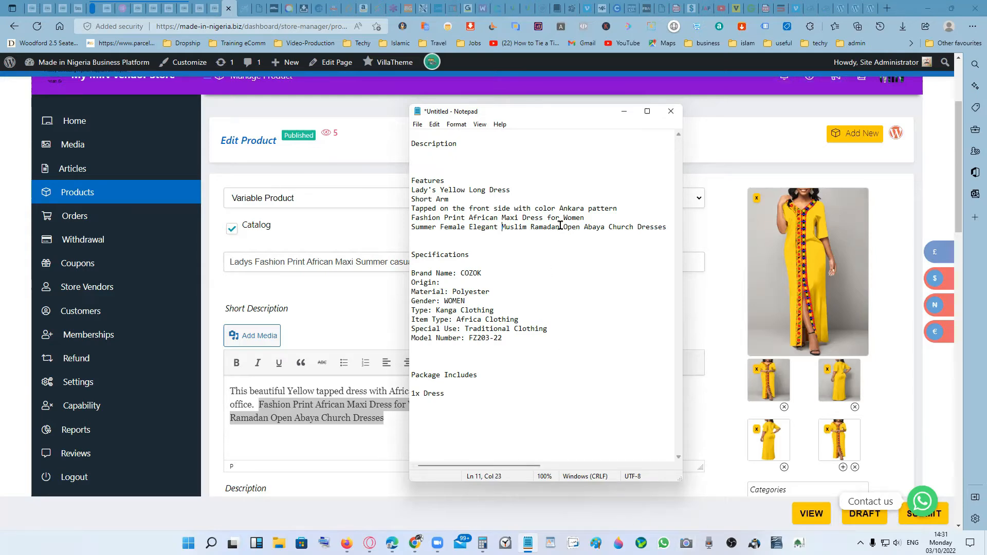
drag(558, 227, 502, 226)
key(Delete)
key(BackSpace)
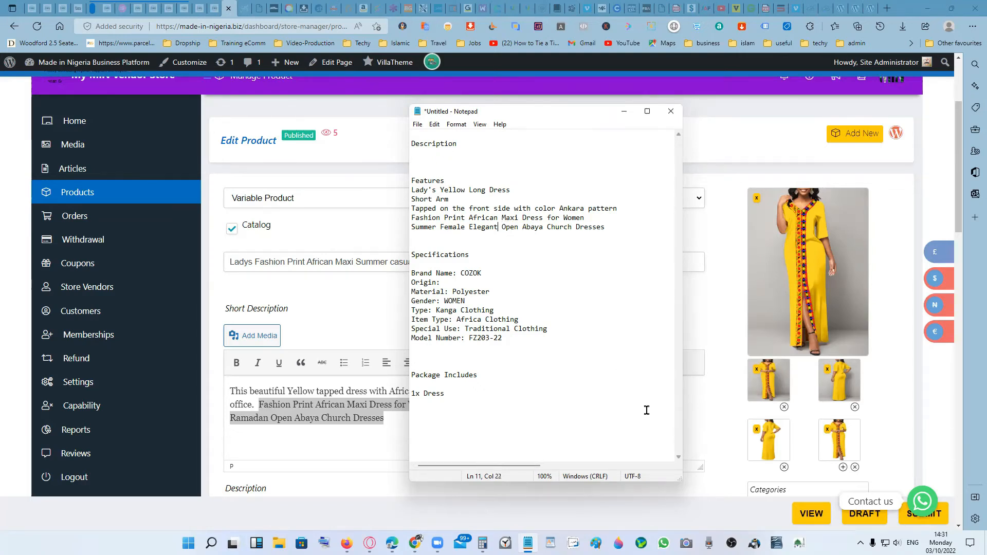
- Put "Open Abaya Church Dresses" on its own feature line and insert a blank line below the "Features" heading
click(502, 226)
key(Return)
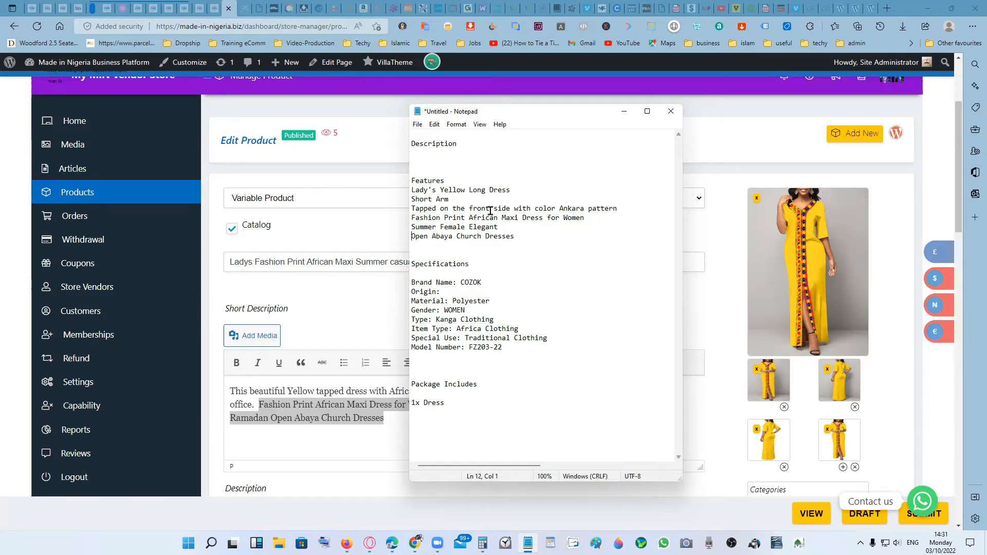
click(445, 181)
key(Return)
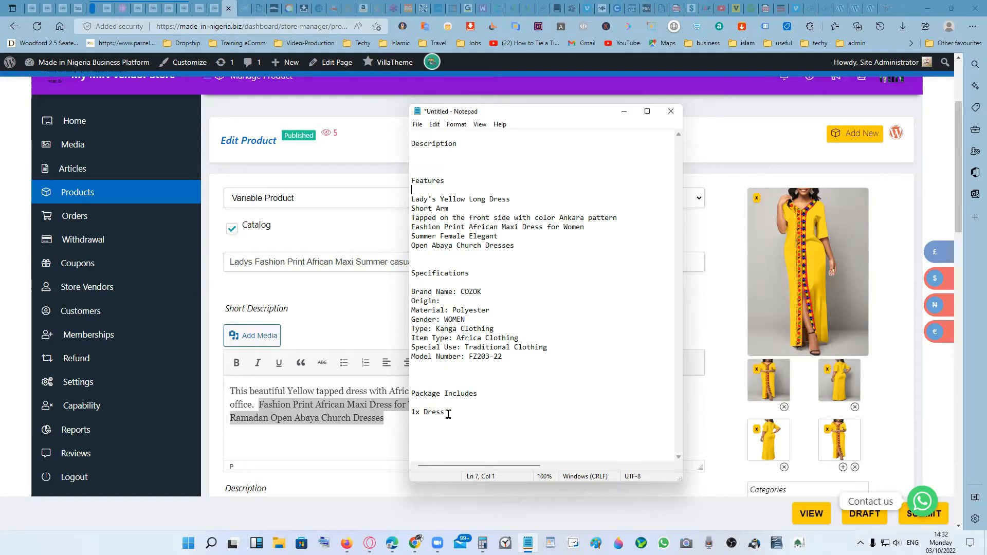
- Cut the whole template text from Notepad and paste it at the start of the listing's Description field
drag(445, 412, 401, 146)
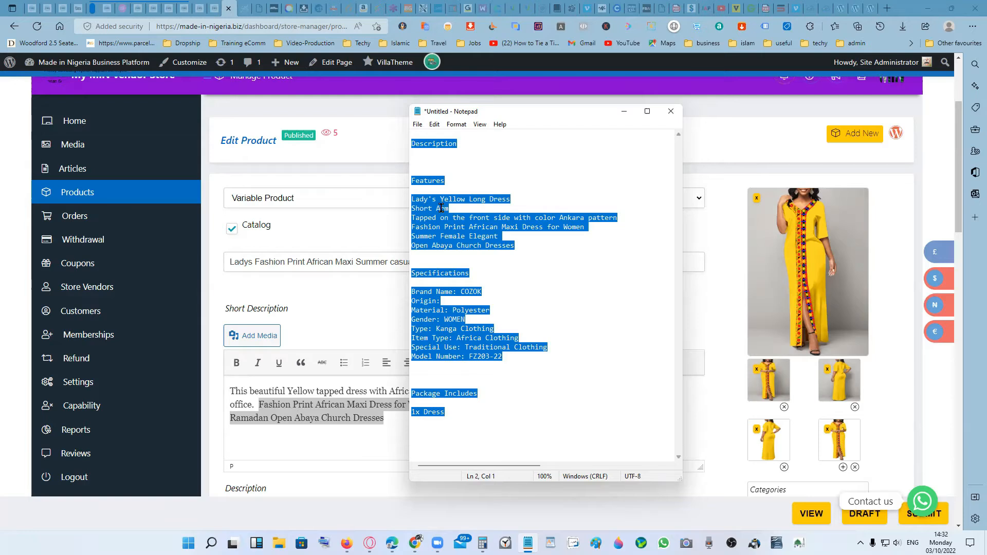
right_click(440, 211)
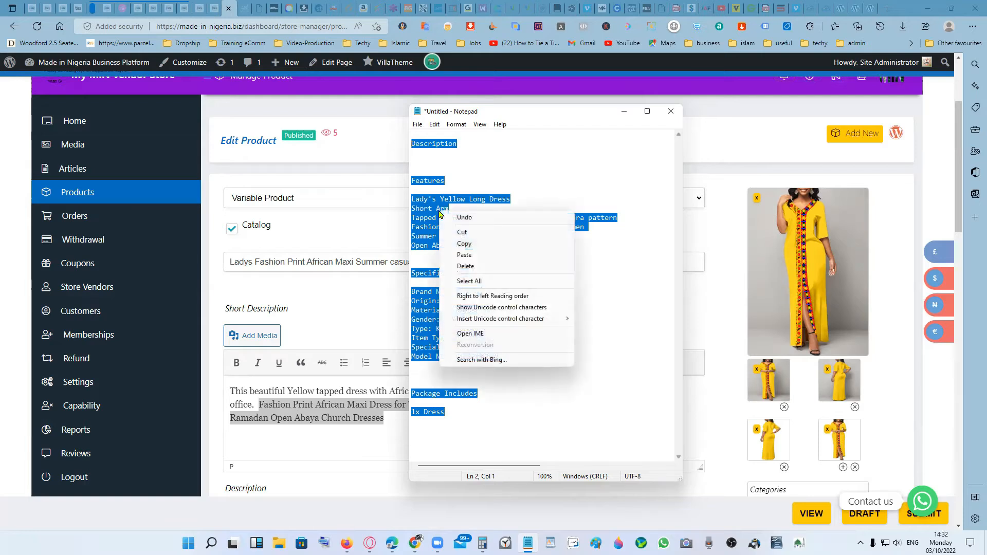
click(465, 234)
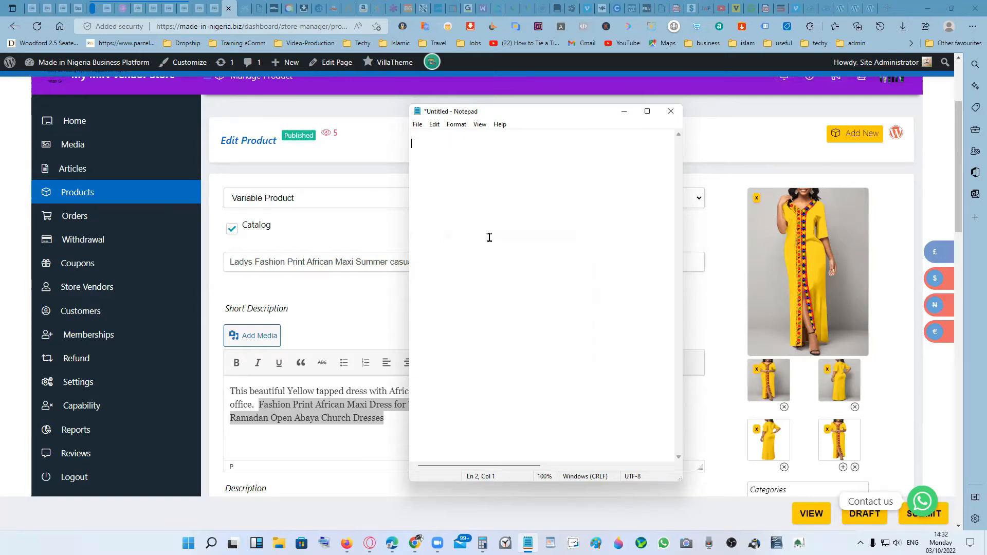
click(624, 112)
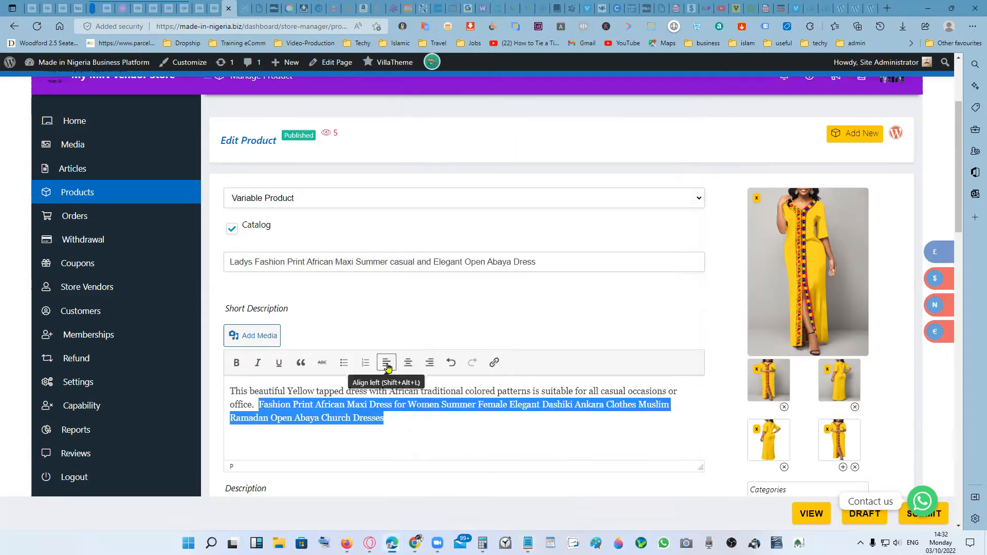
click(436, 427)
scroll(540, 327, down, 4)
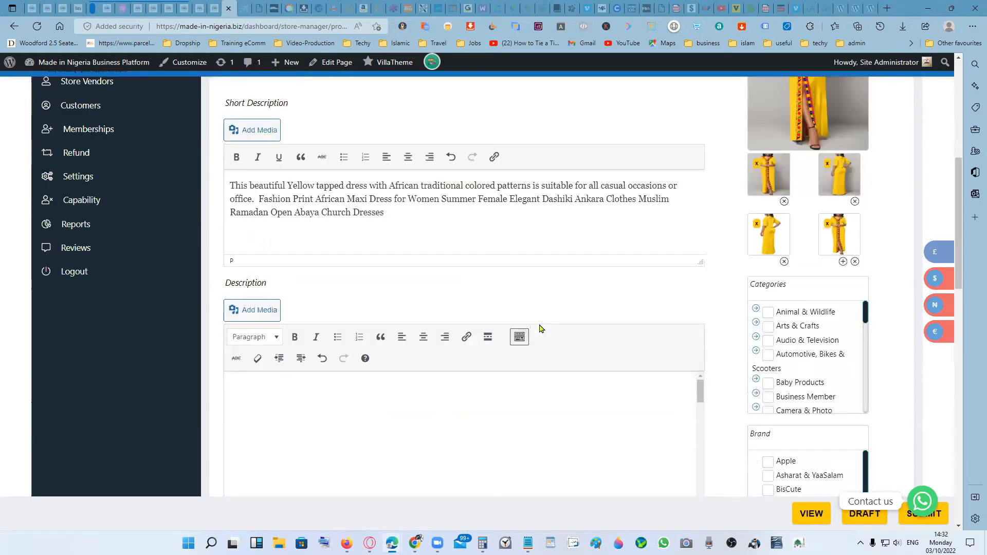
scroll(540, 328, down, 3)
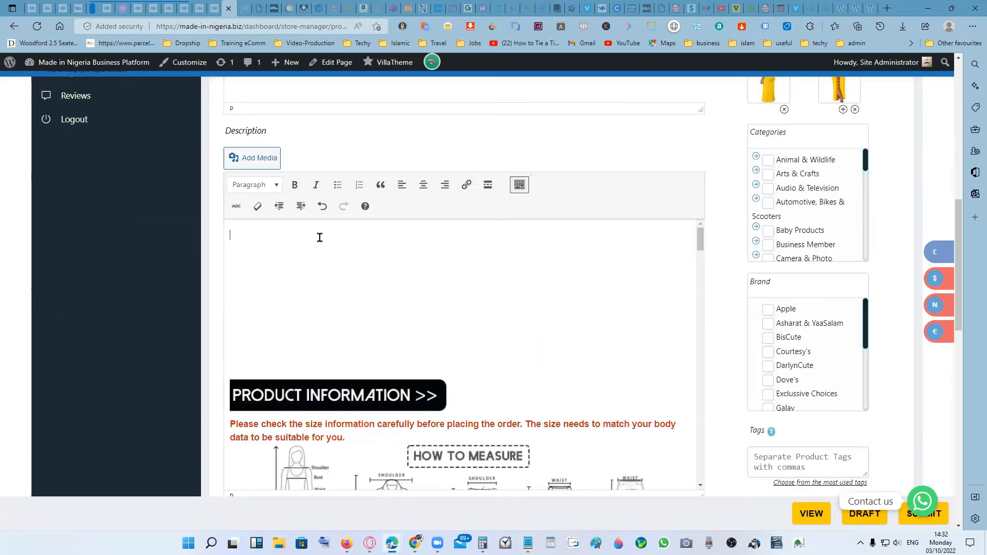
right_click(320, 236)
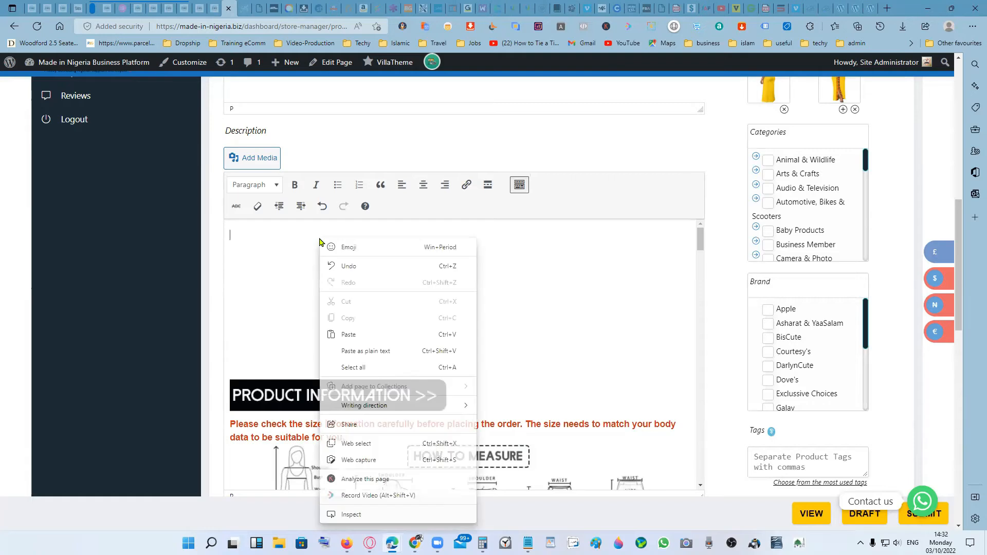
click(357, 331)
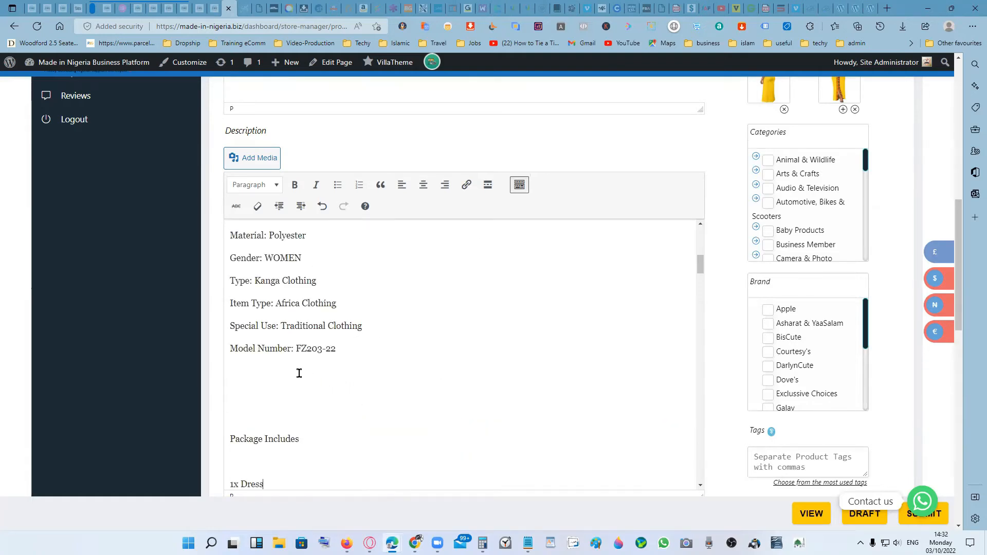
- Delete the "Description" heading and the extra blank lines below it from the start of the pasted description
scroll(438, 352, up, 1)
scroll(439, 352, up, 6)
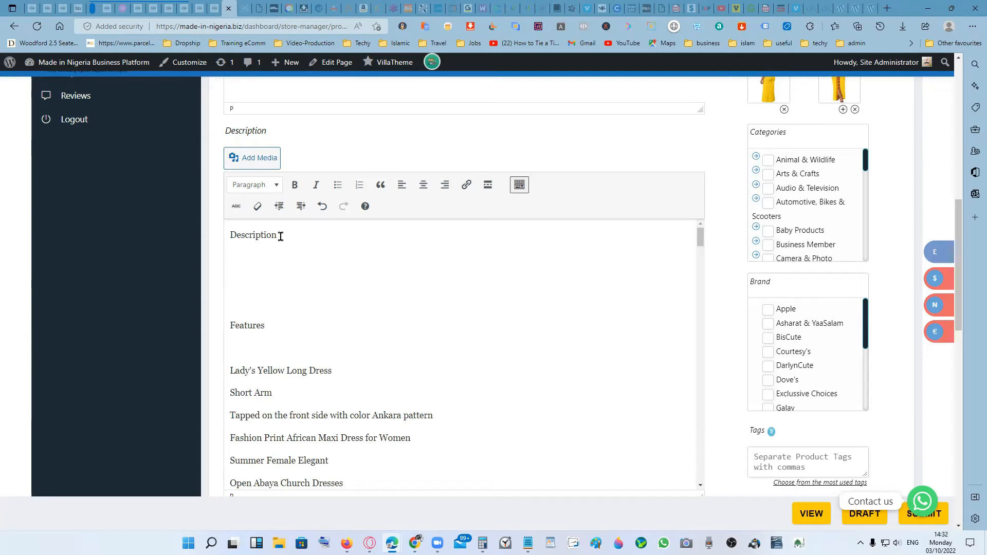
drag(263, 290, 225, 235)
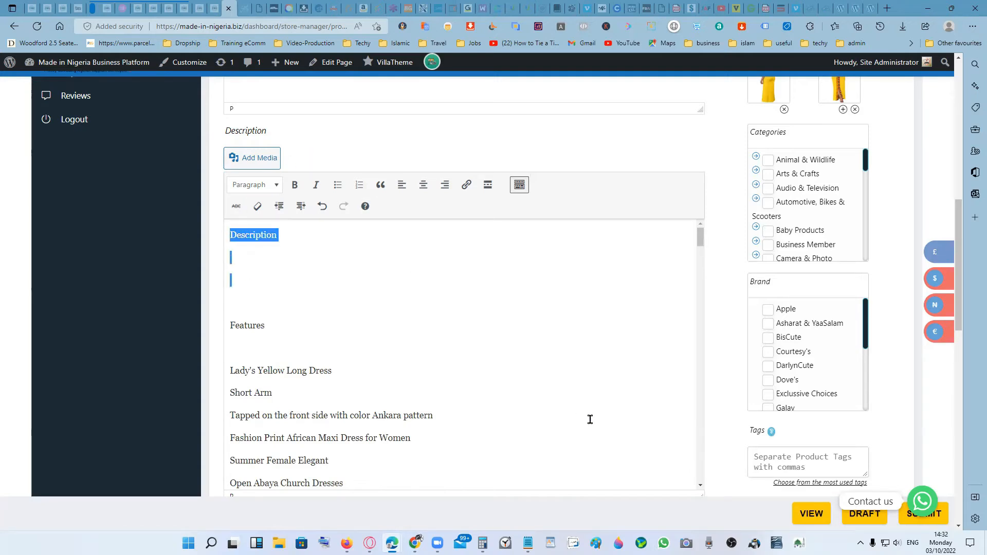
scroll(590, 419, up, 6)
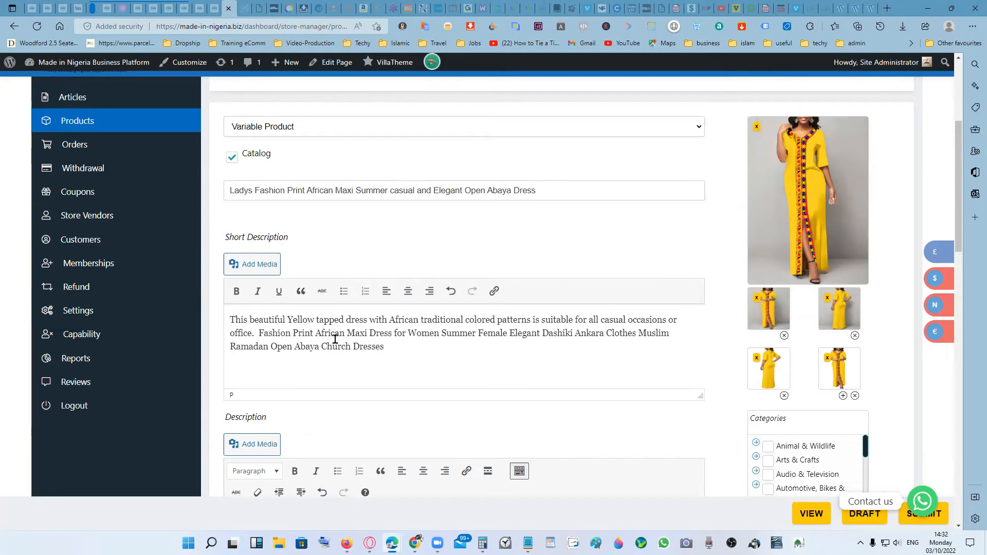
scroll(501, 333, down, 4)
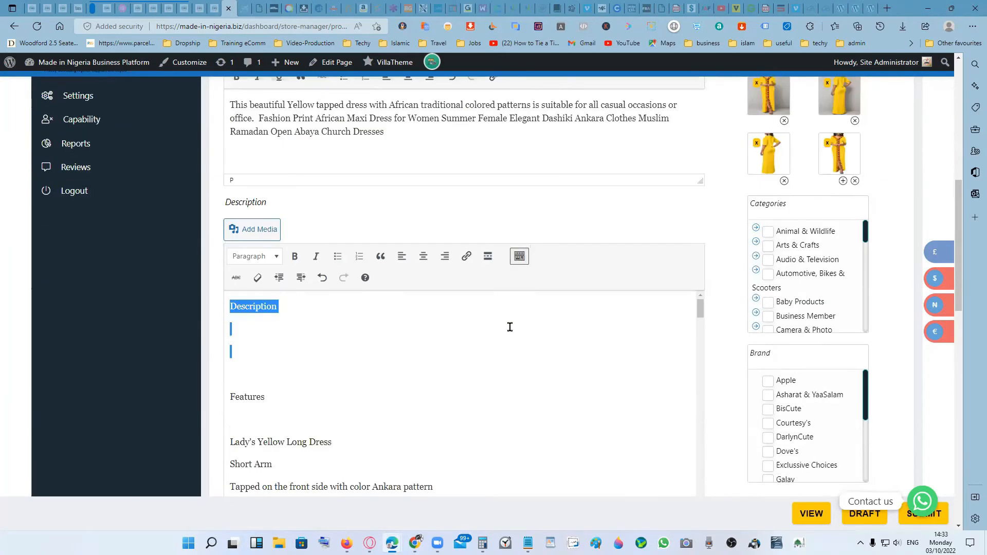
key(Delete)
key(Delete)
key(Delete)
key(Delete)
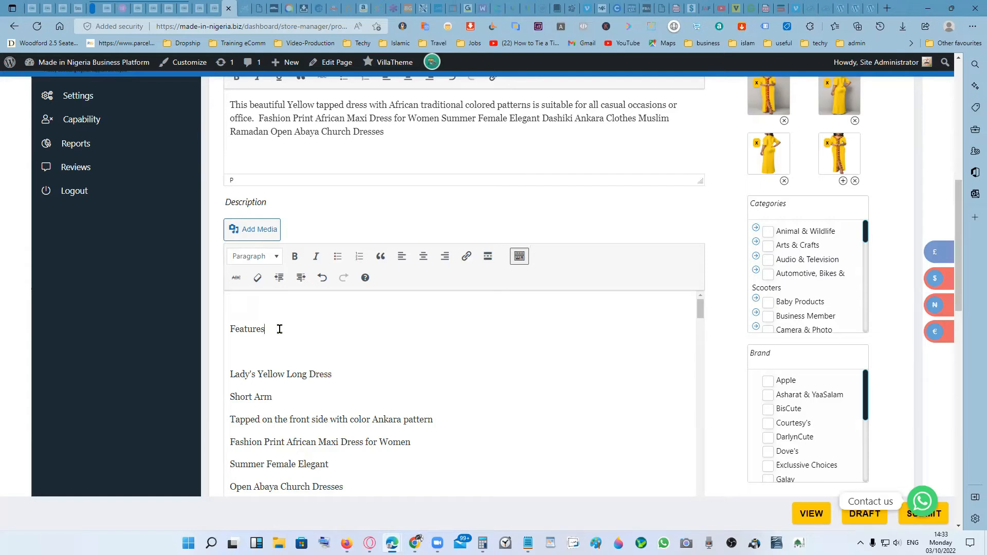
- Format the "Features" line as Heading 4 and turn the six feature lines below it into a bulleted list
click(277, 258)
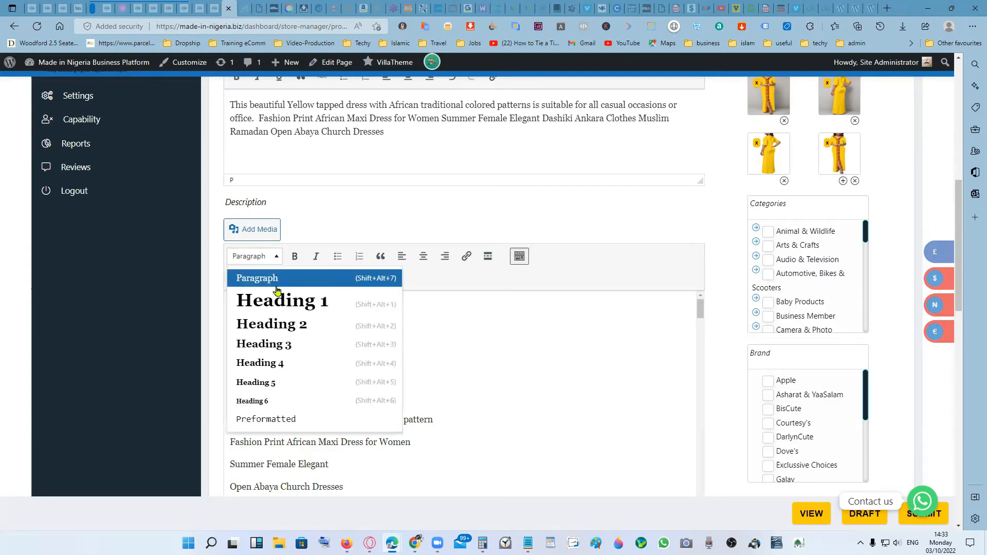
click(294, 363)
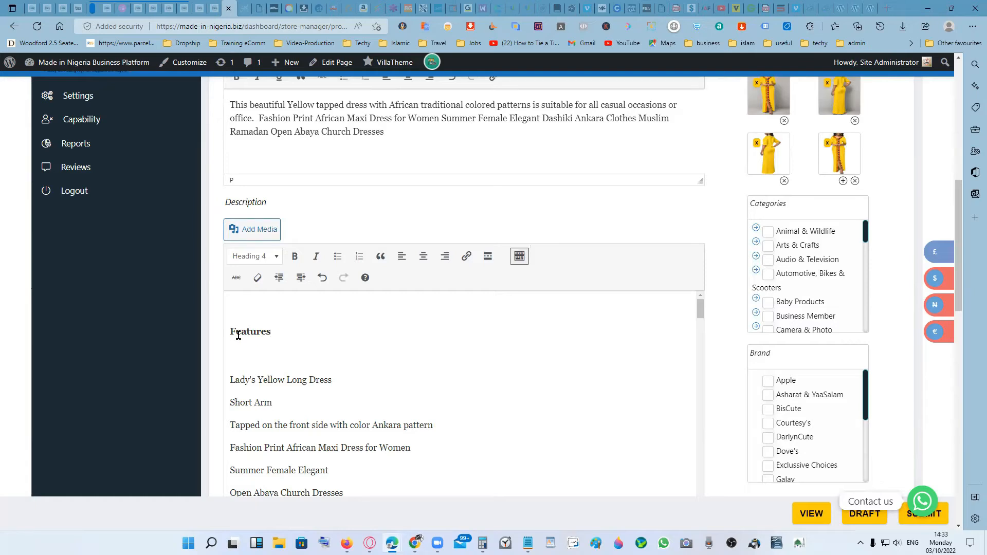
scroll(370, 359, down, 1)
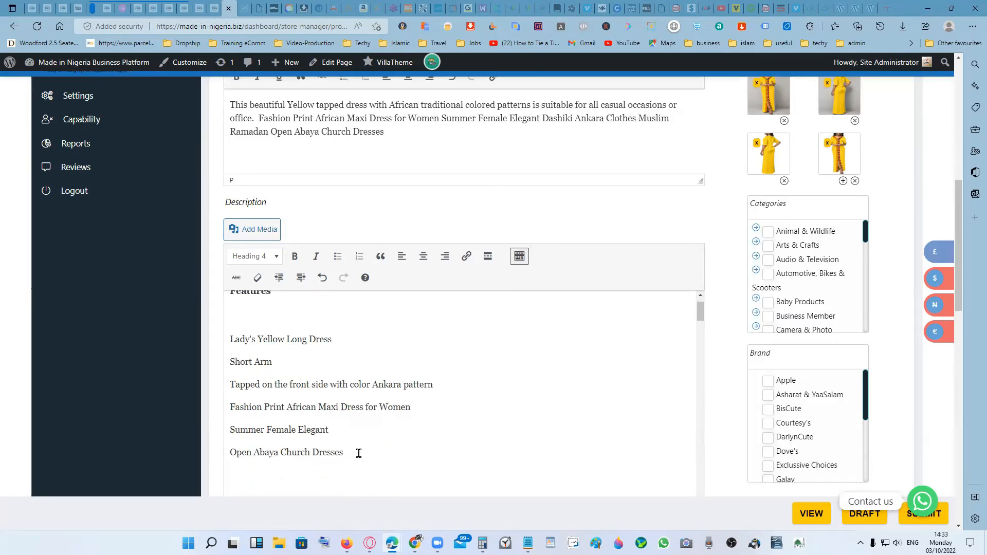
drag(354, 452, 226, 339)
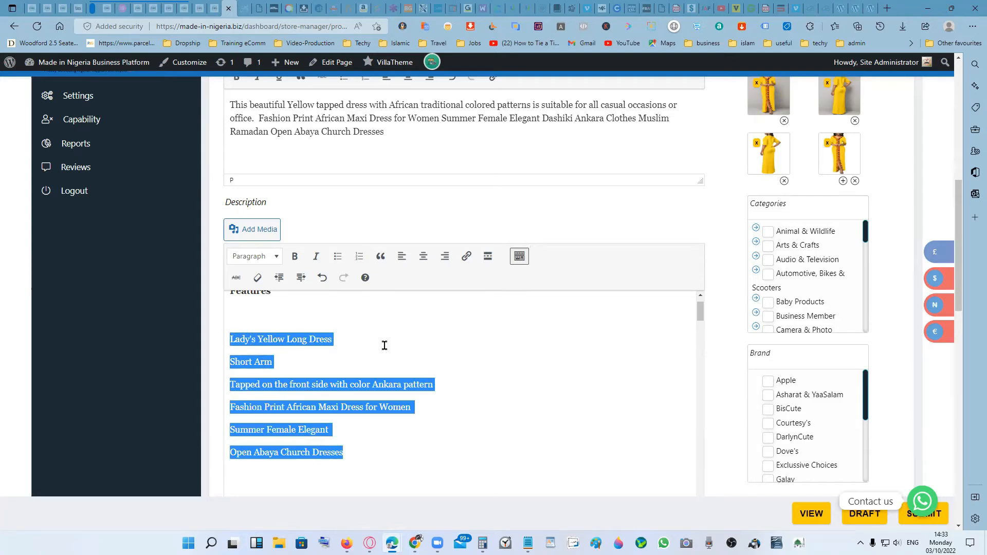
click(337, 256)
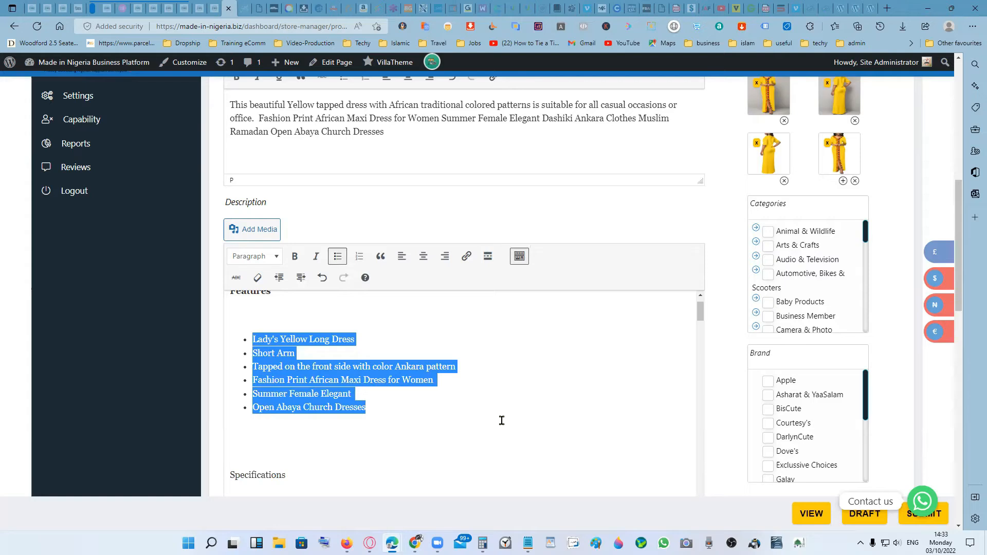
- Delete the blank line between the "Features" heading and its bulleted list
scroll(536, 405, up, 1)
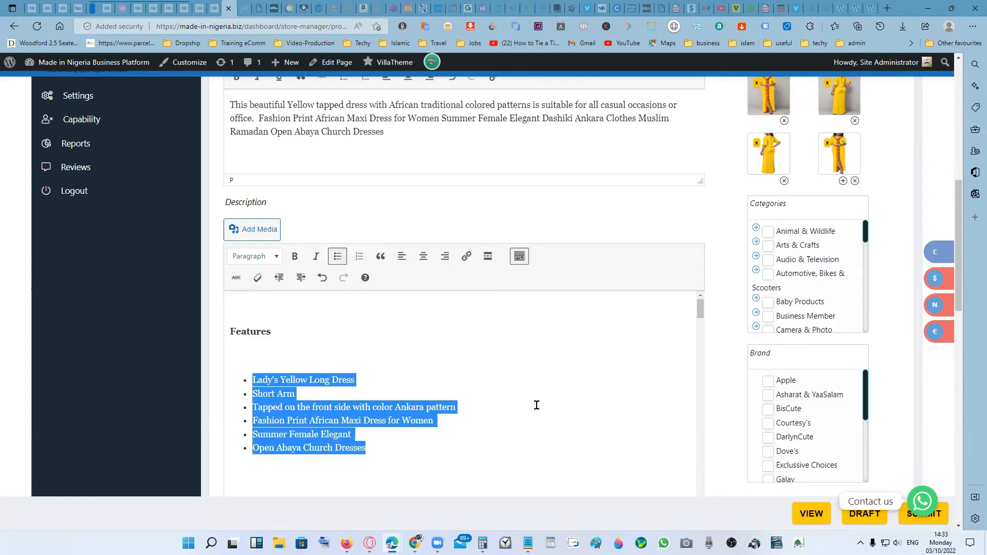
click(298, 355)
key(BackSpace)
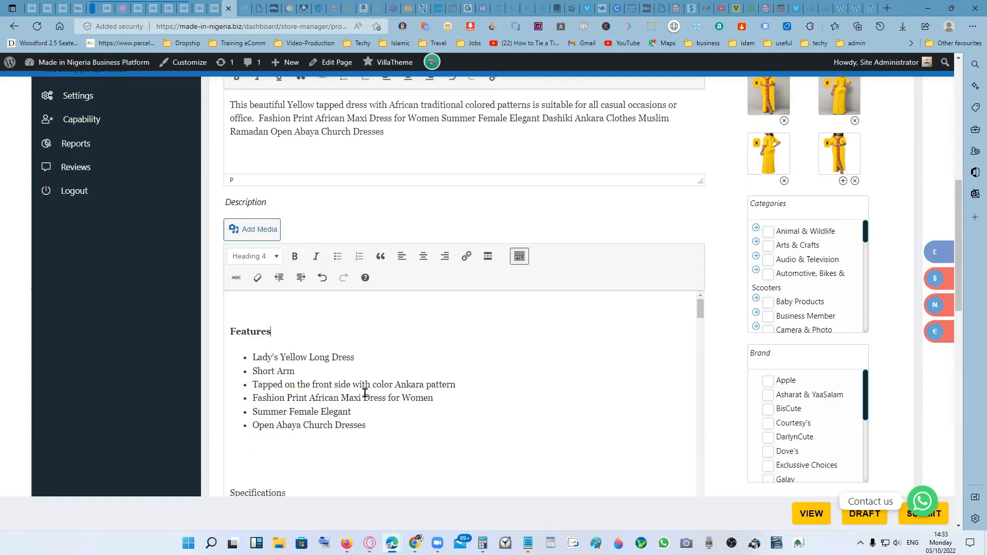
- Format the "Specifications" line in the Description as Heading 4
scroll(388, 398, up, 4)
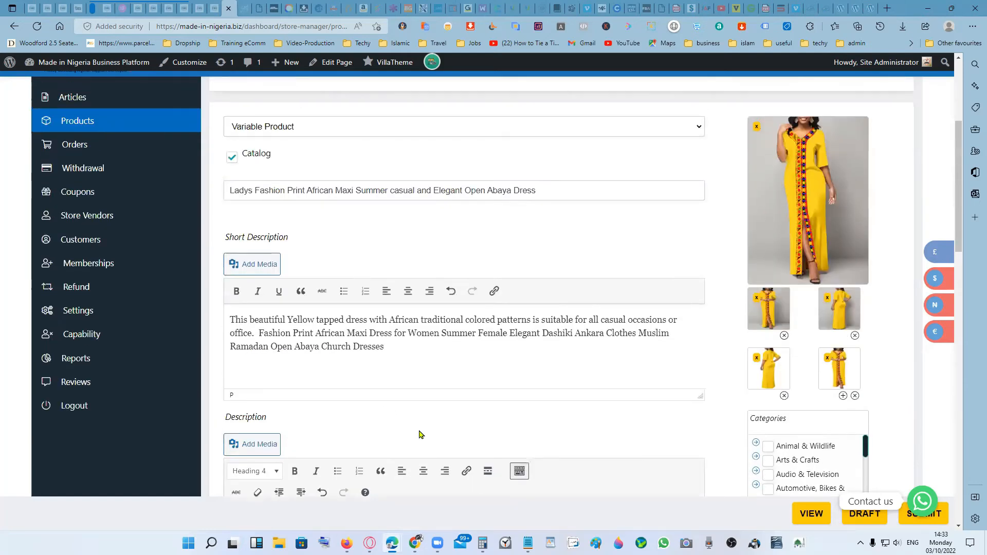
scroll(535, 435, down, 5)
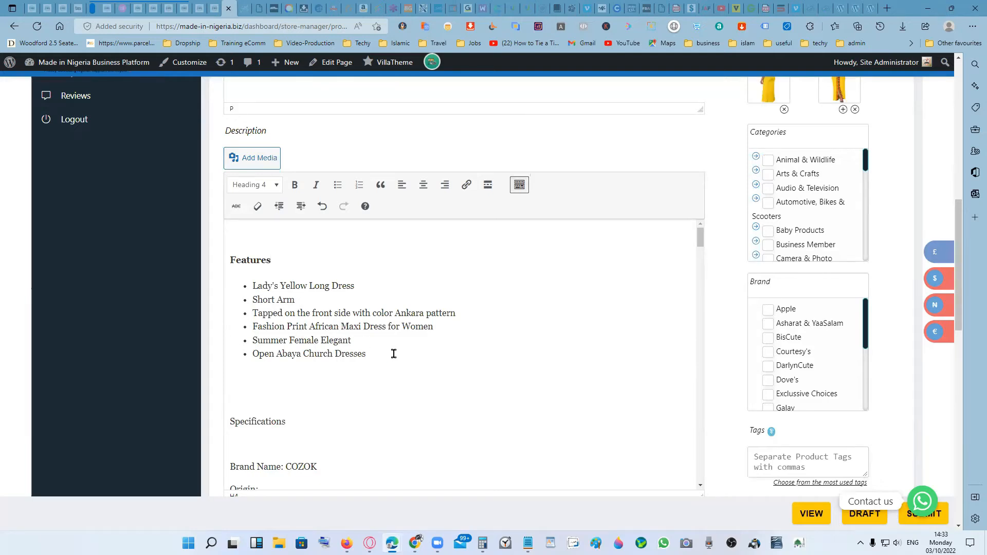
scroll(414, 386, down, 1)
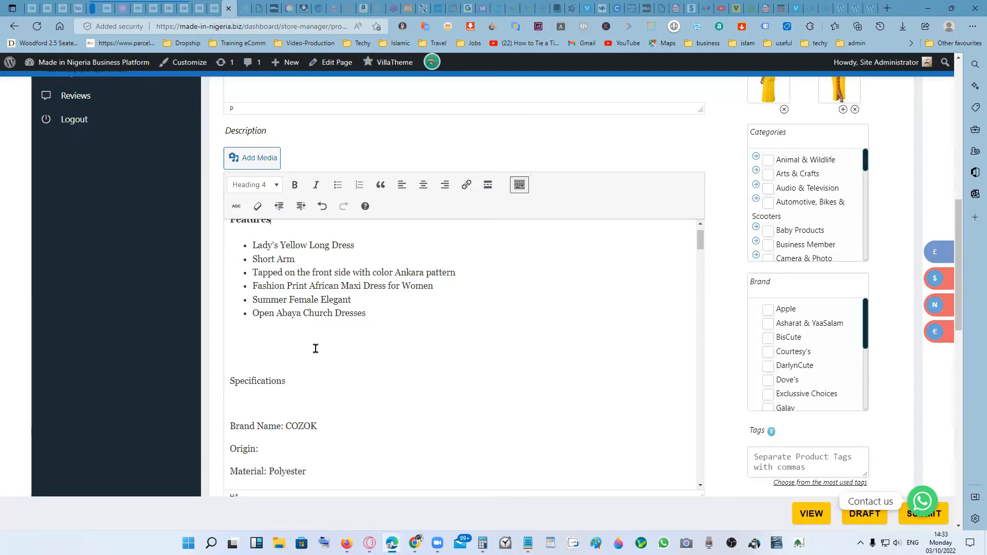
scroll(345, 366, down, 1)
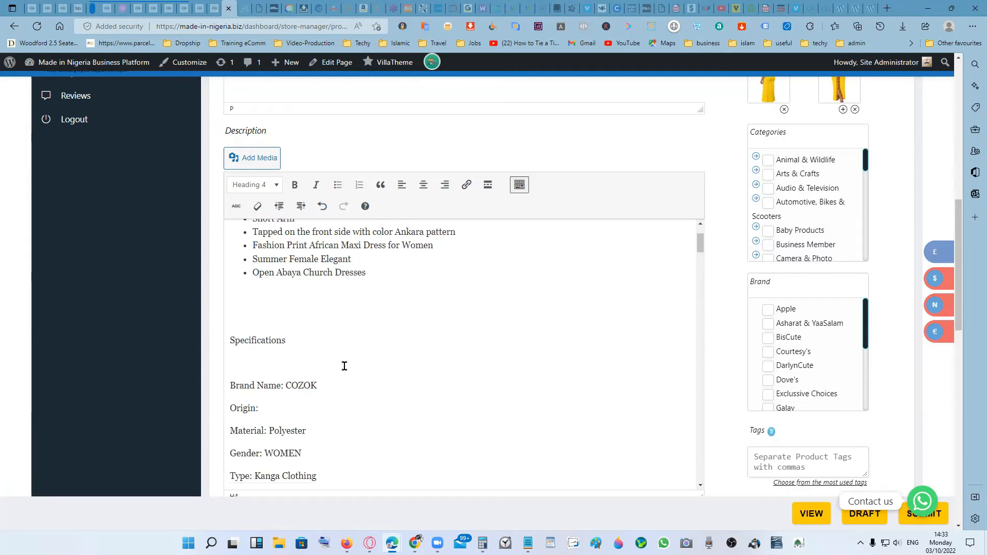
click(297, 340)
scroll(282, 275, up, 2)
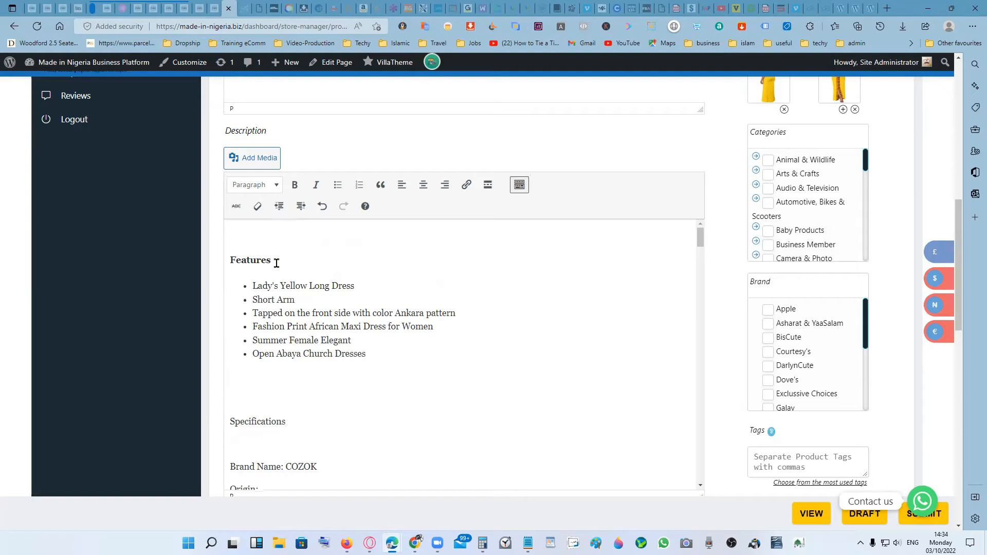
click(277, 264)
click(299, 417)
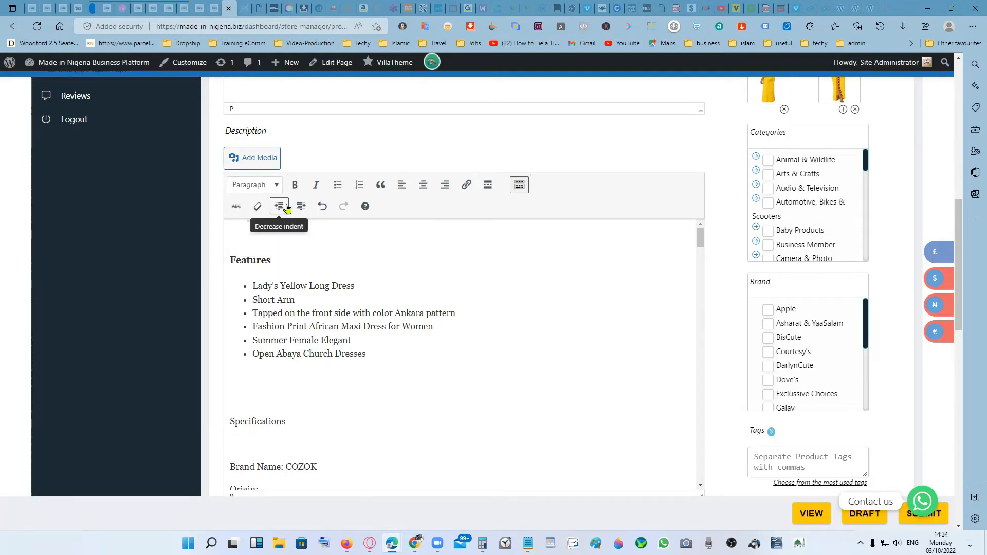
click(278, 186)
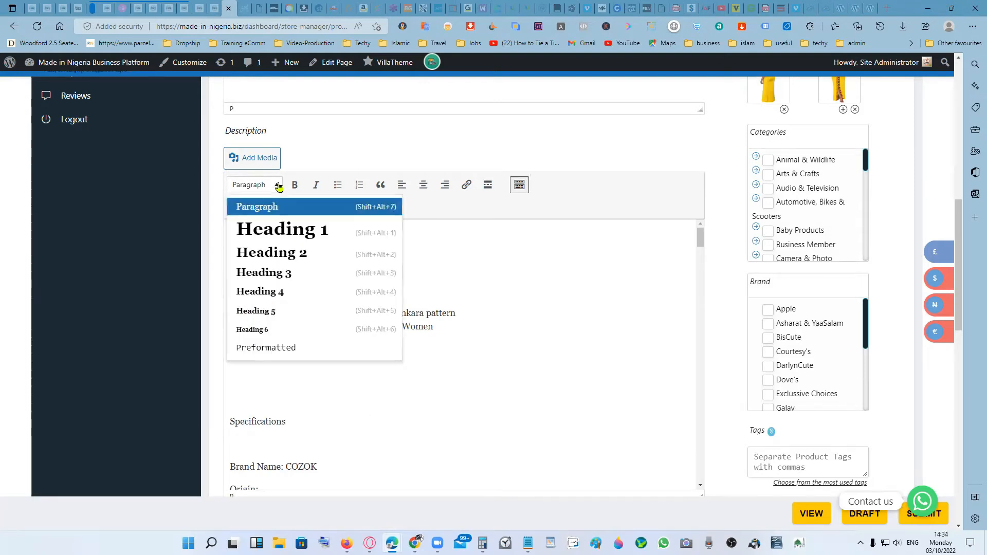
click(288, 298)
- Turn the specification lines from "Brand Name: COZOK" to "Model Number: FZ203-22" into a bulleted list
scroll(403, 388, down, 3)
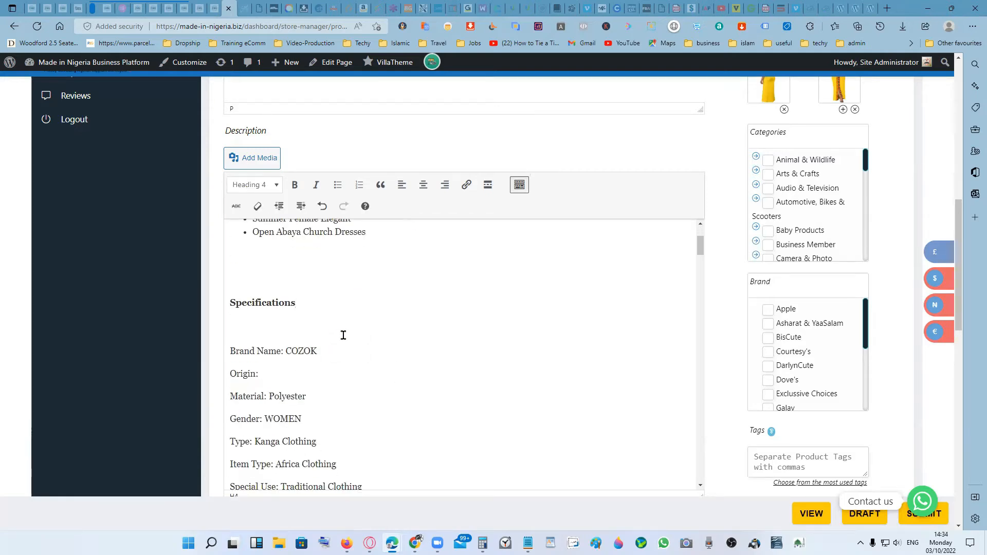
scroll(348, 339, down, 1)
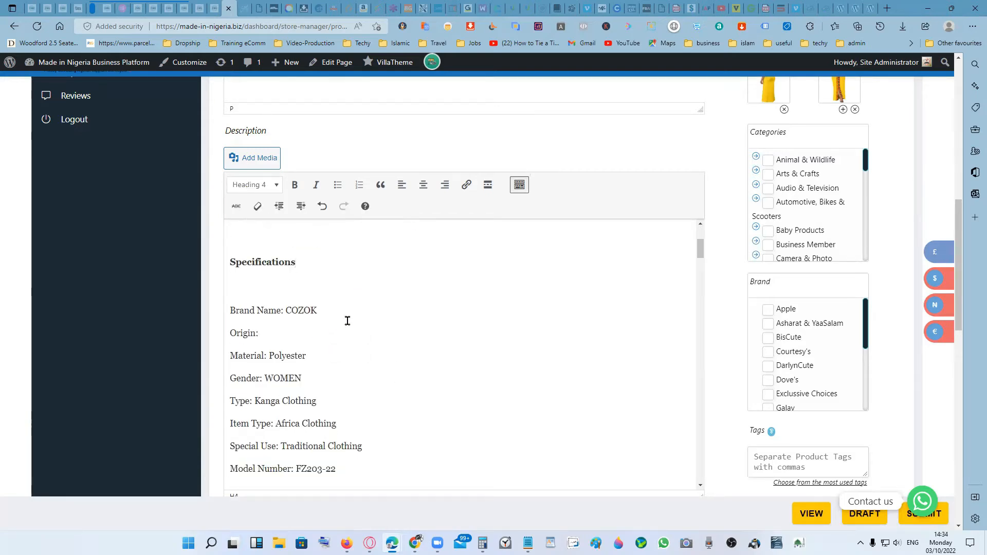
scroll(348, 321, down, 2)
drag(347, 389, 220, 230)
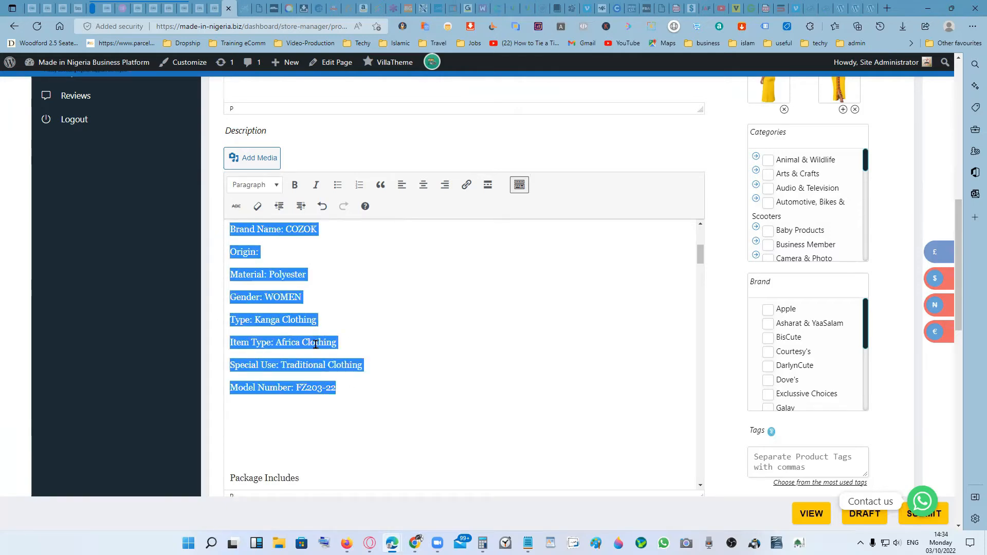
click(337, 186)
scroll(462, 334, up, 1)
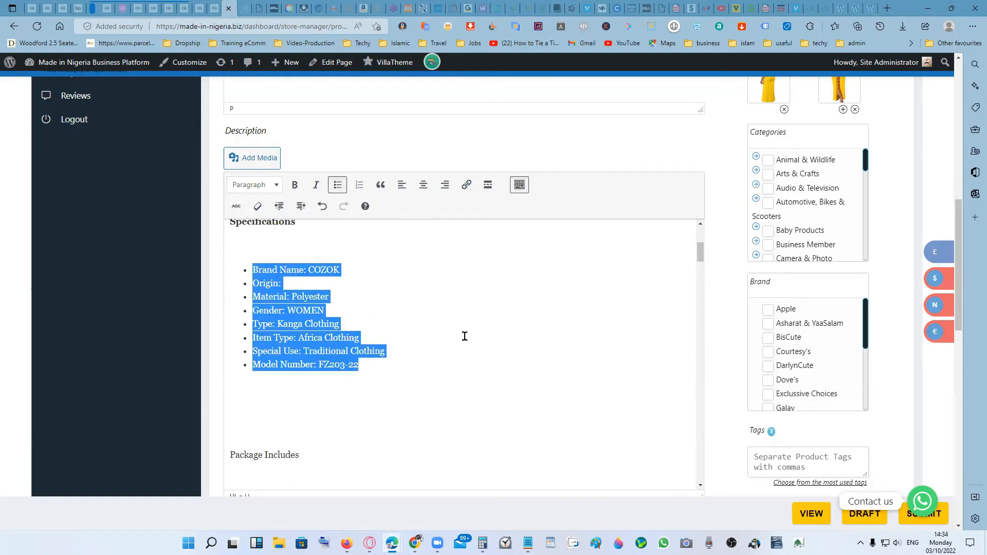
click(370, 310)
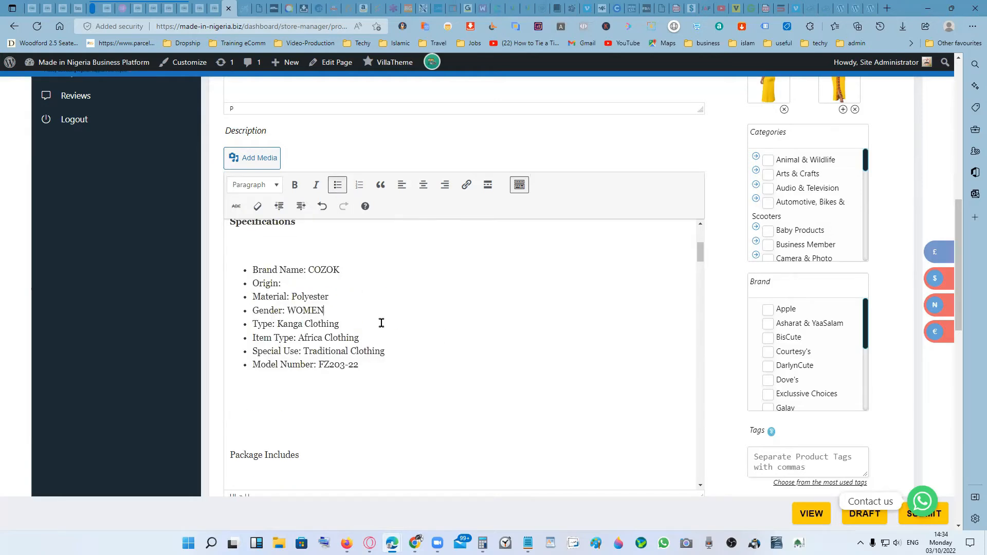
- Delete the blank line below the "Specifications" heading and two of the blank lines after the specification bullets
scroll(367, 308, up, 1)
click(315, 288)
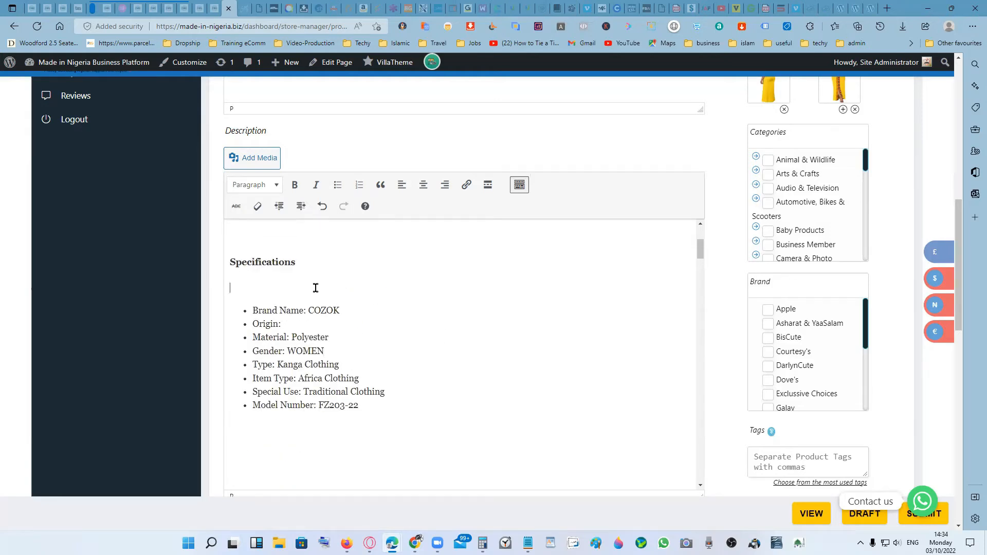
key(BackSpace)
scroll(395, 369, down, 2)
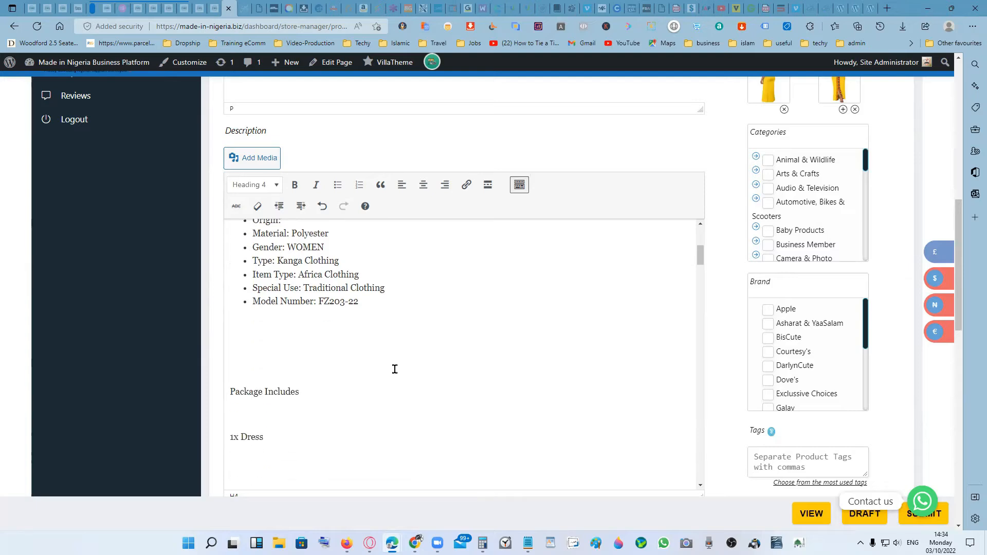
click(315, 355)
key(BackSpace)
key(BackSpace)
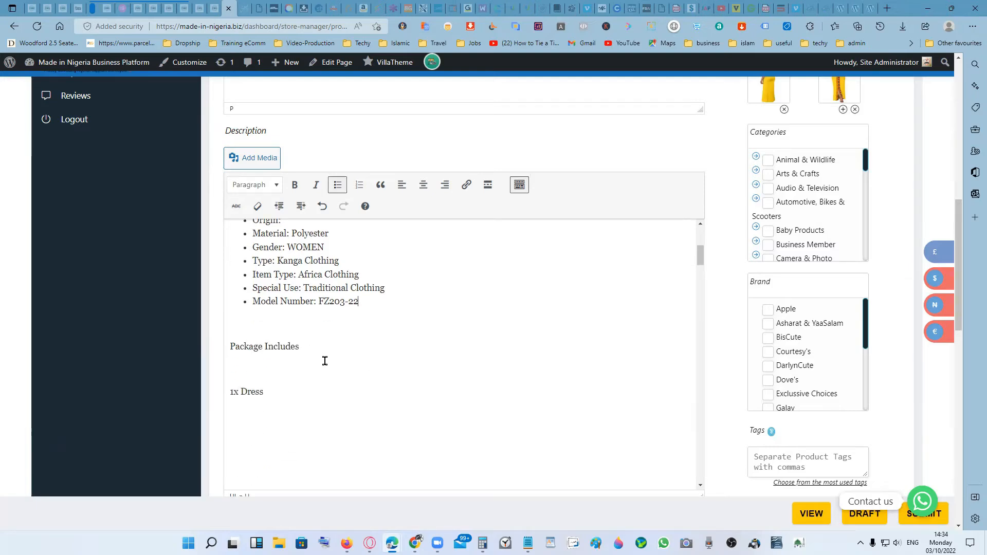
- Format the "Package Includes" line as Heading 4
click(311, 350)
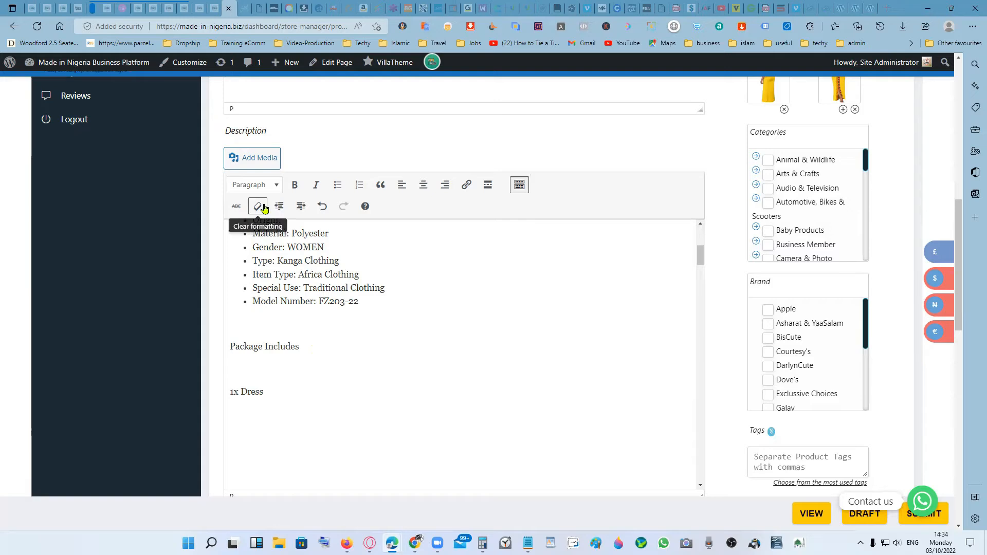
click(277, 185)
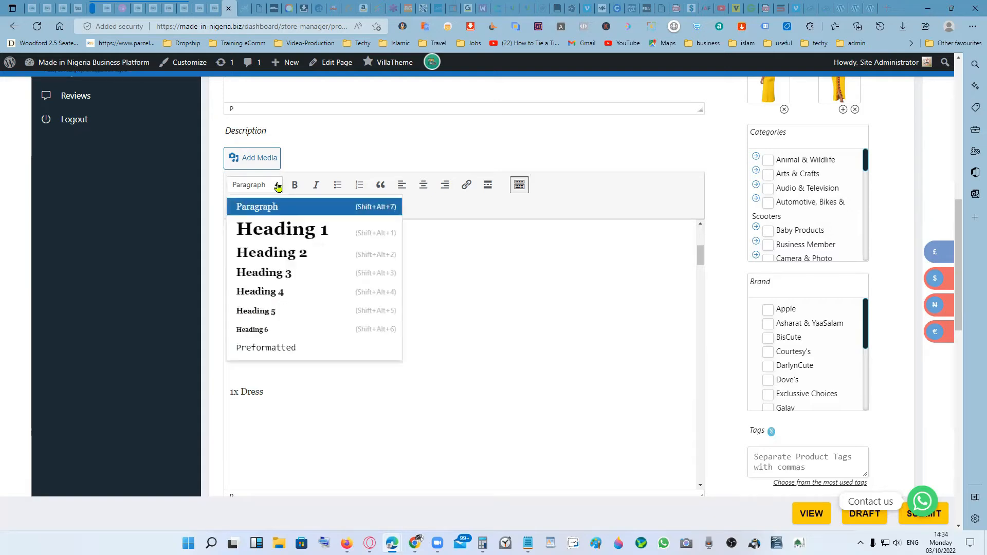
click(283, 290)
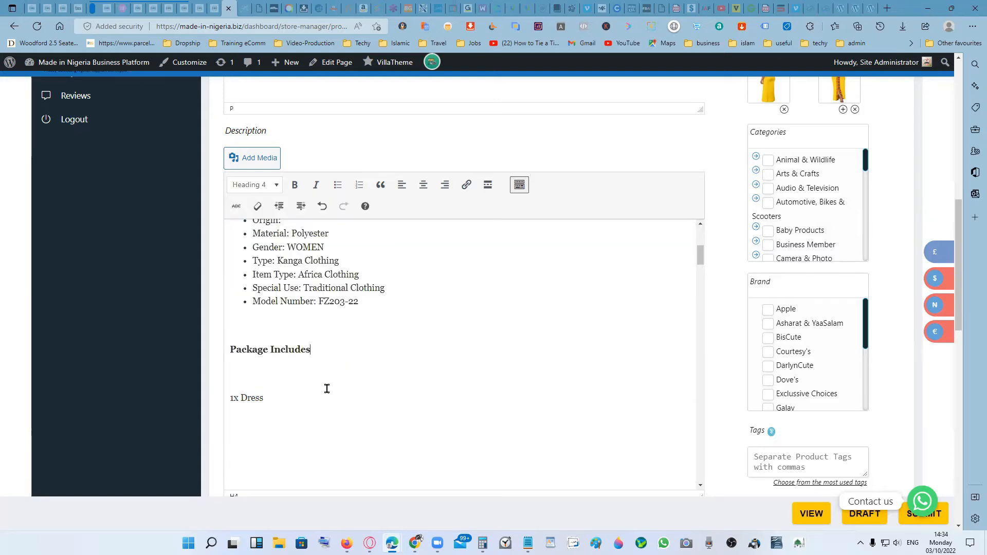
- Make "1x Dress" a bullet item and delete the blank line between it and the "Package Includes" heading
click(306, 395)
click(337, 184)
click(337, 370)
key(Delete)
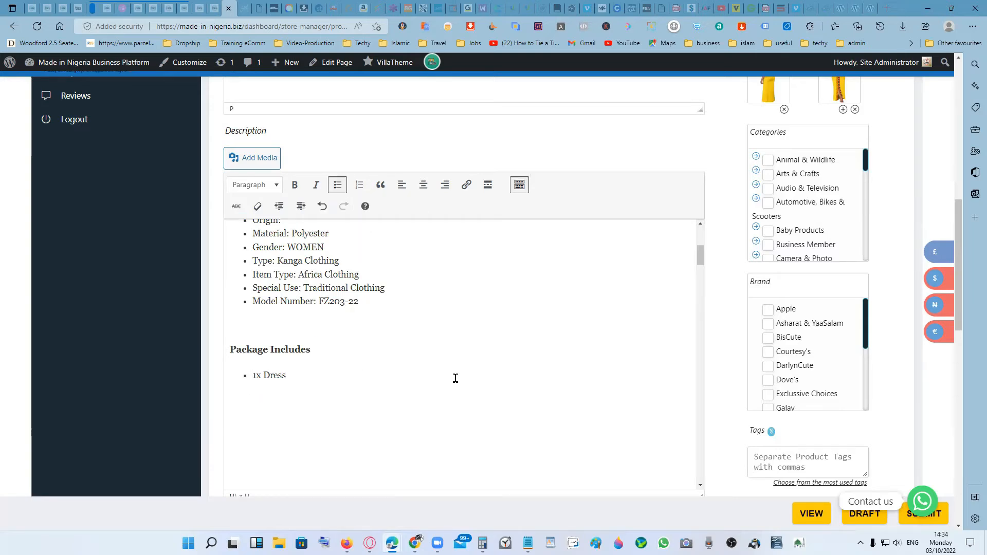
- Delete one of the extra blank lines between the feature bullets and the "Specifications" heading
scroll(457, 378, up, 5)
click(351, 389)
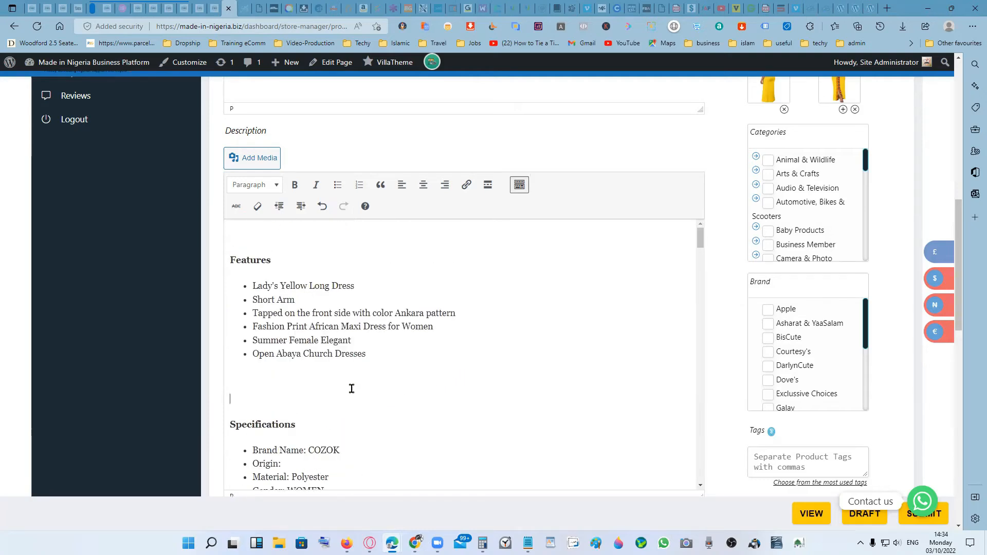
key(BackSpace)
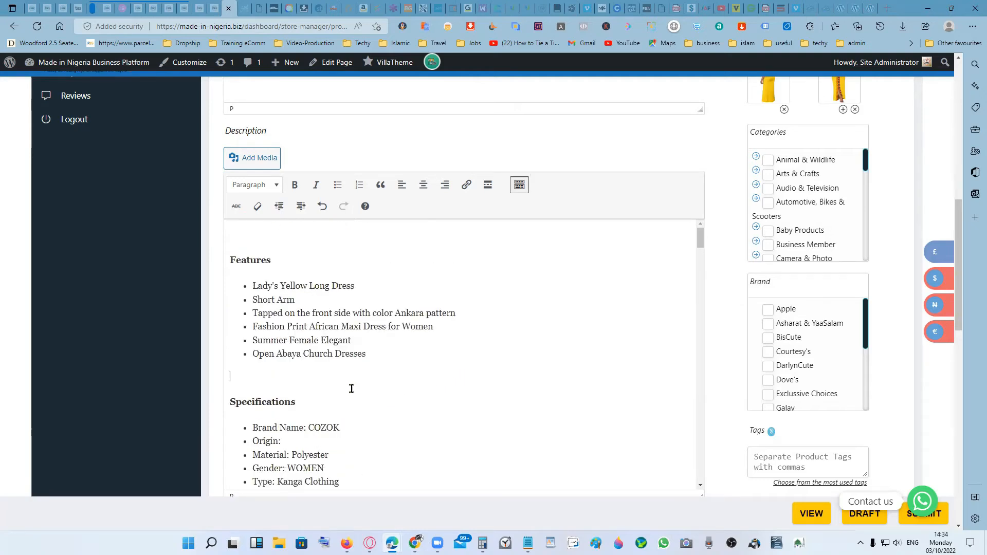
- Review the formatted description and the product settings below it, including the variations
scroll(352, 389, down, 4)
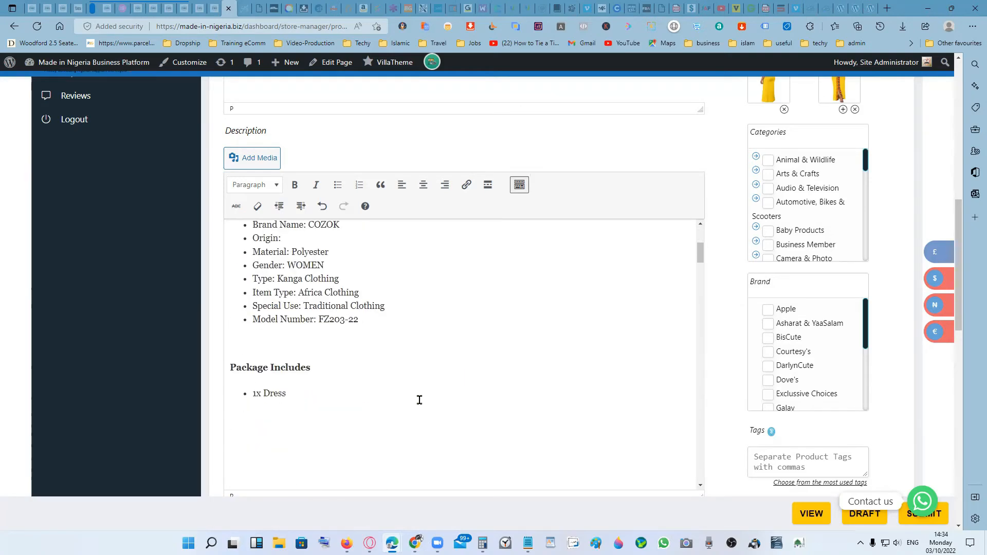
scroll(427, 395, up, 6)
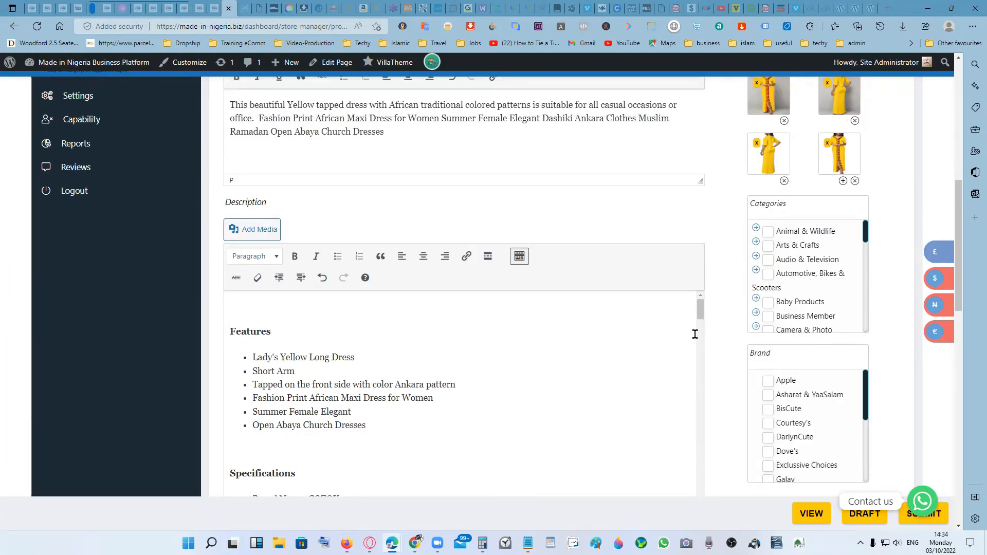
scroll(660, 344, down, 7)
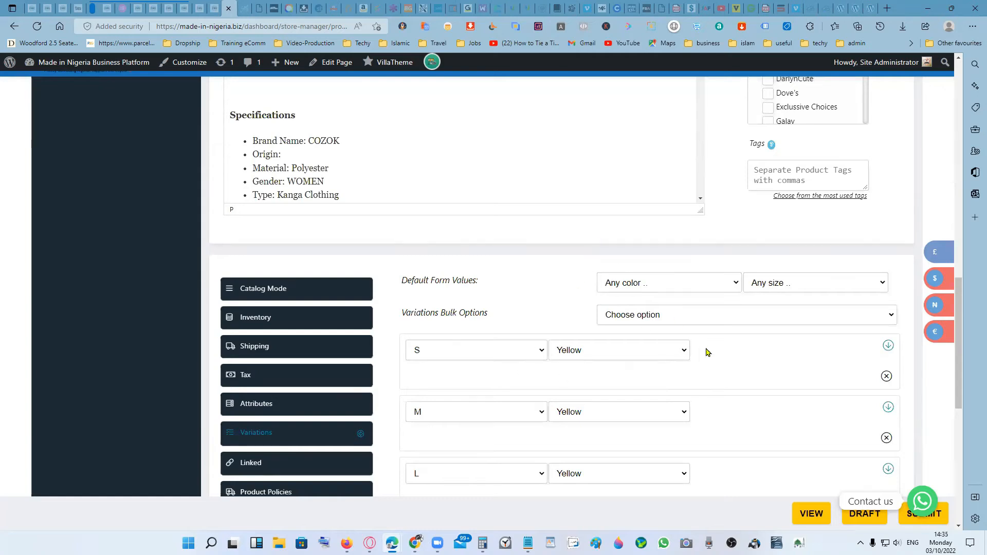
scroll(707, 350, up, 4)
scroll(758, 267, up, 1)
scroll(806, 228, down, 1)
scroll(807, 228, up, 1)
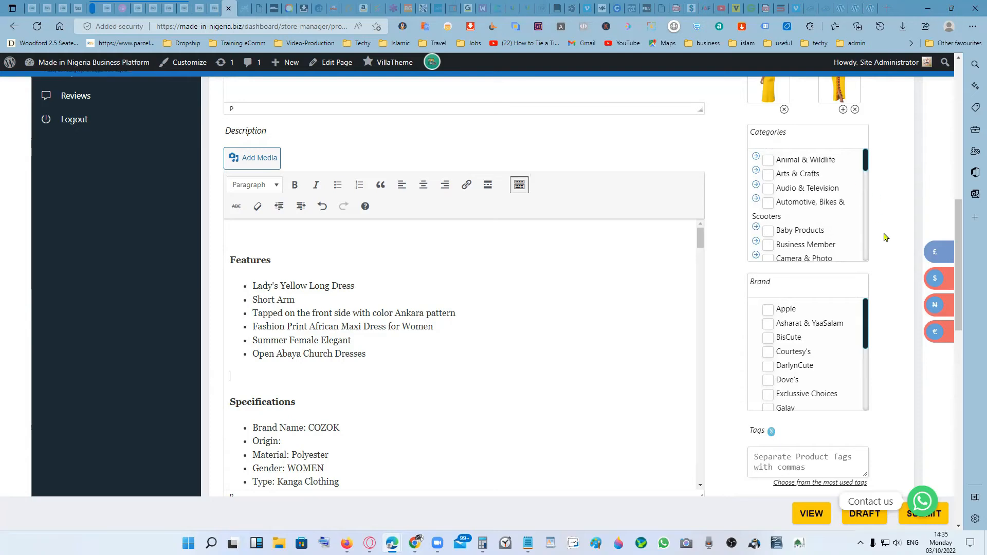
scroll(885, 237, up, 3)
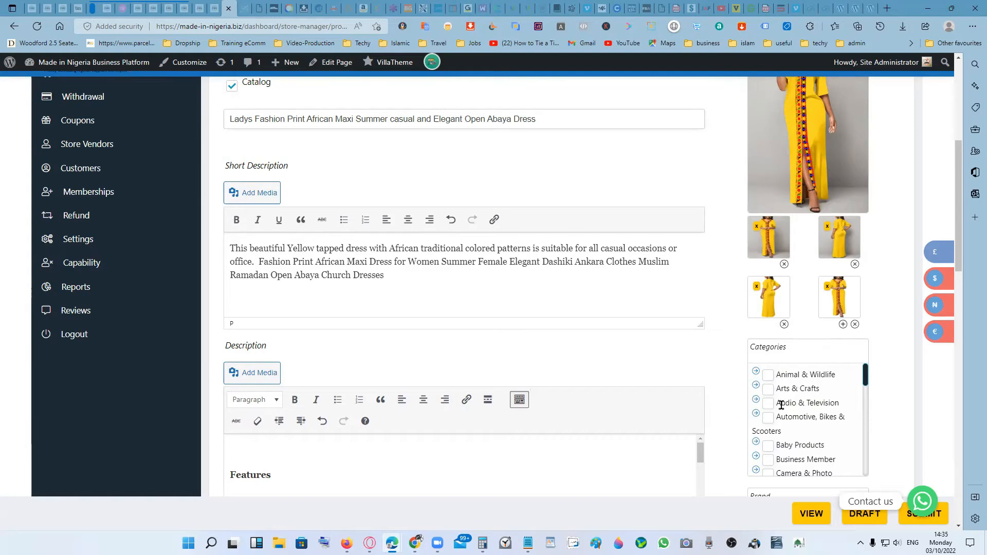
scroll(880, 386, down, 1)
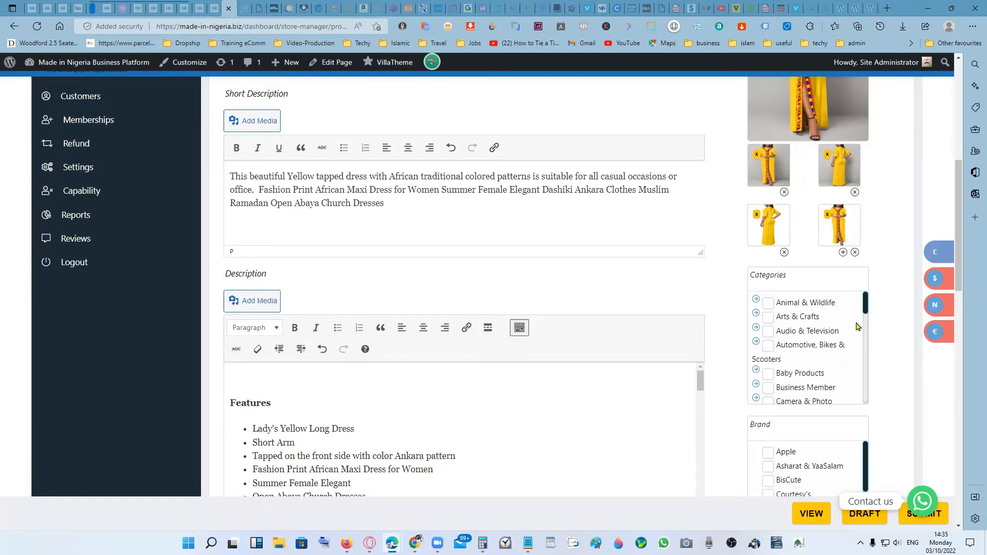
drag(865, 311, 865, 325)
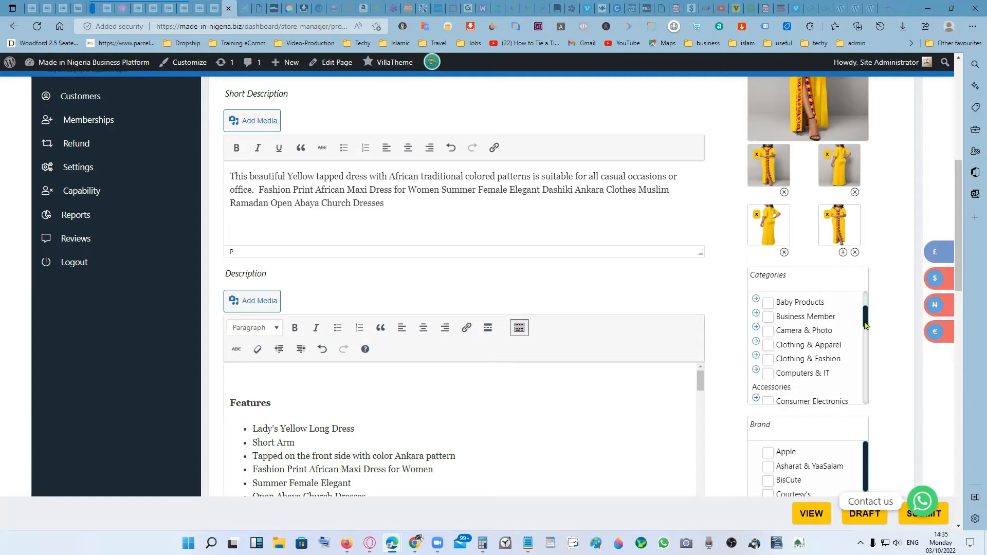
scroll(791, 329, down, 2)
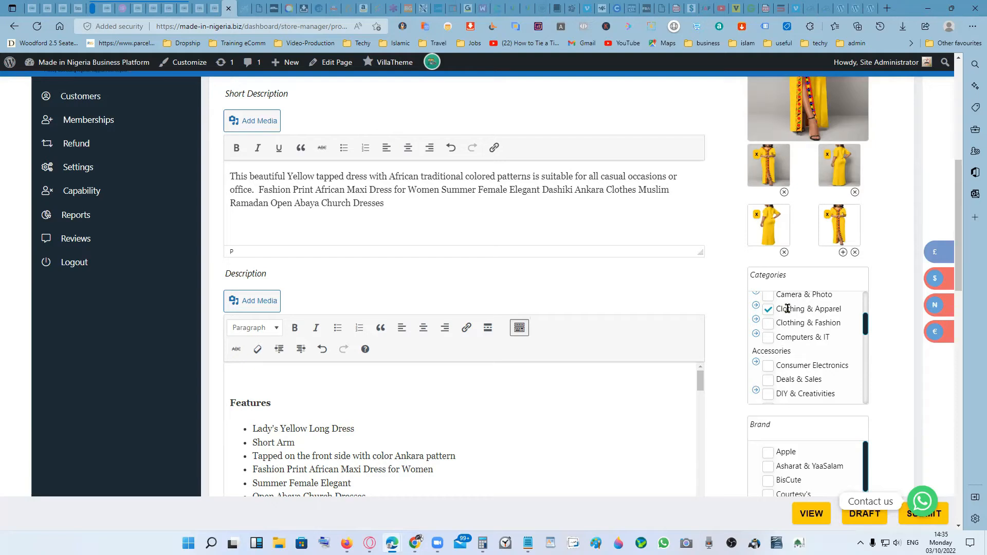
click(766, 312)
click(755, 307)
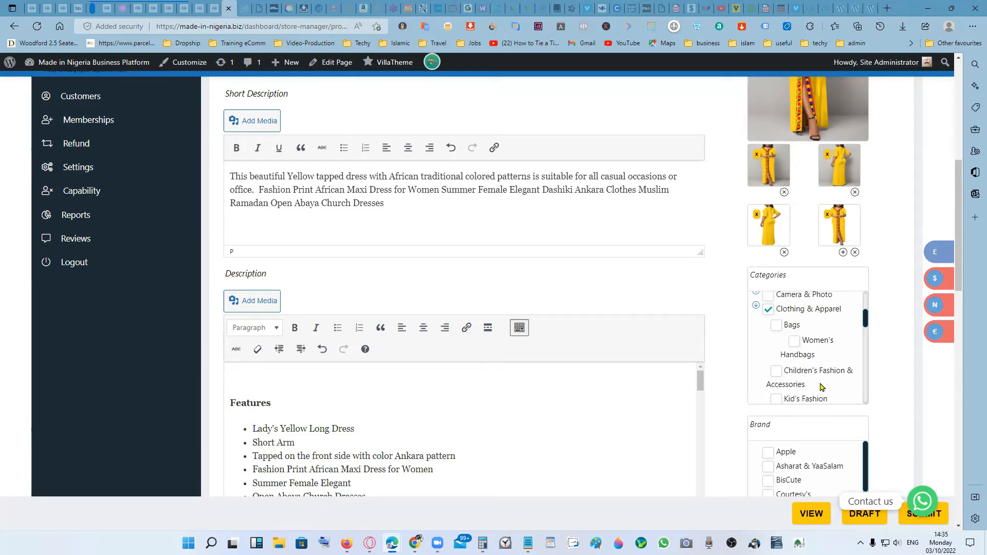
mouse_move(866, 320)
mouse_down()
mouse_move(866, 339)
mouse_move(865, 309)
mouse_move(865, 319)
mouse_up()
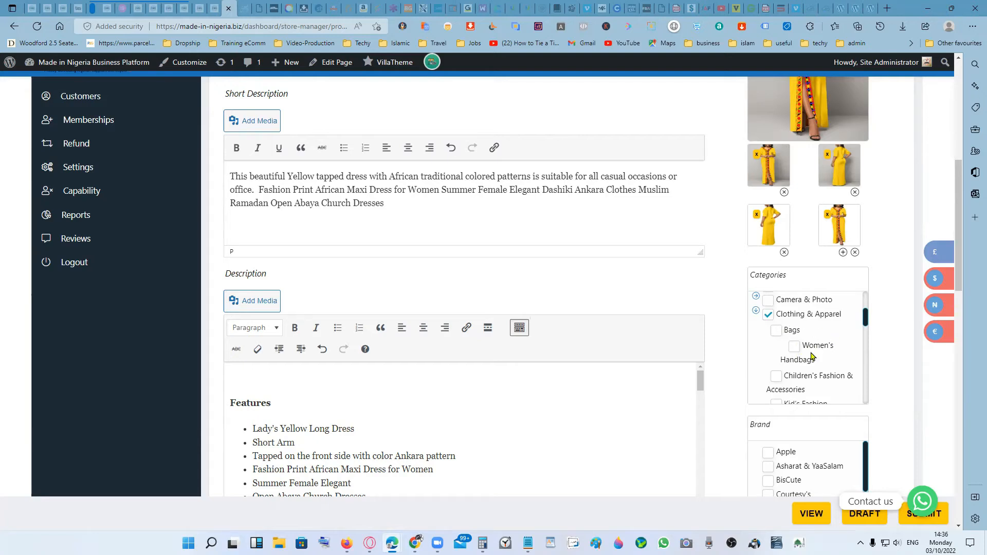
mouse_move(866, 322)
mouse_down()
mouse_move(865, 340)
mouse_move(866, 327)
mouse_up()
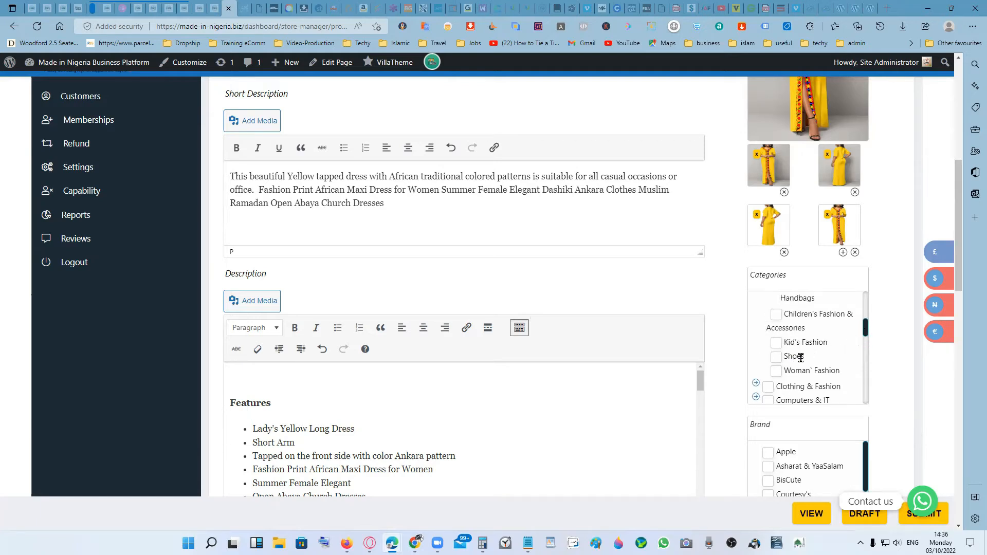
drag(866, 332, 866, 323)
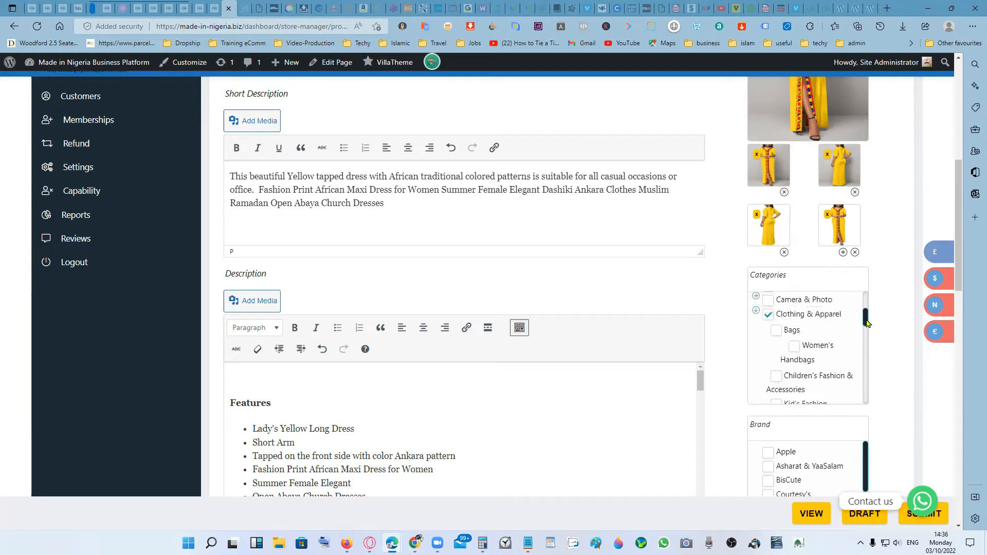
click(755, 313)
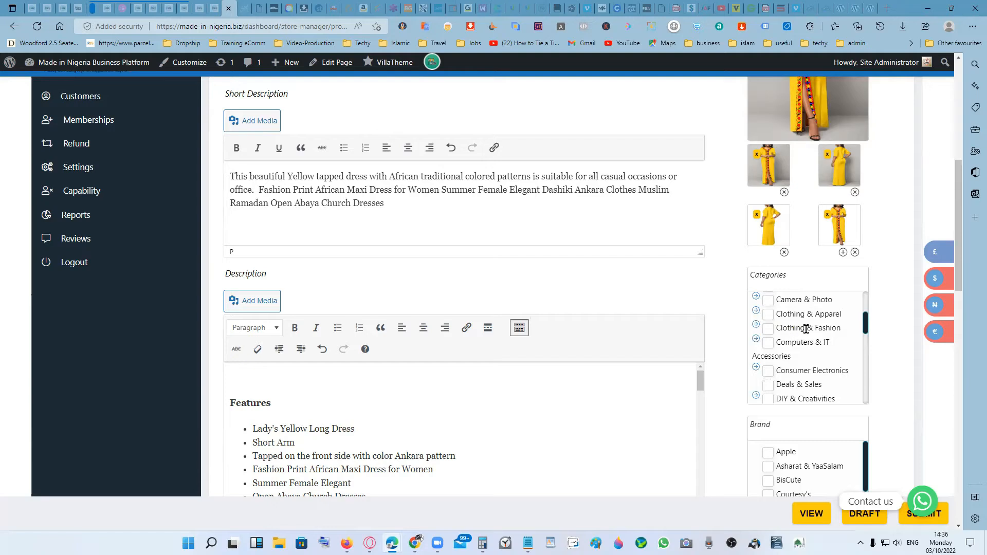
- Assign the product to the Clothing & Fashion category and its Ready Made for Women subcategory
click(755, 325)
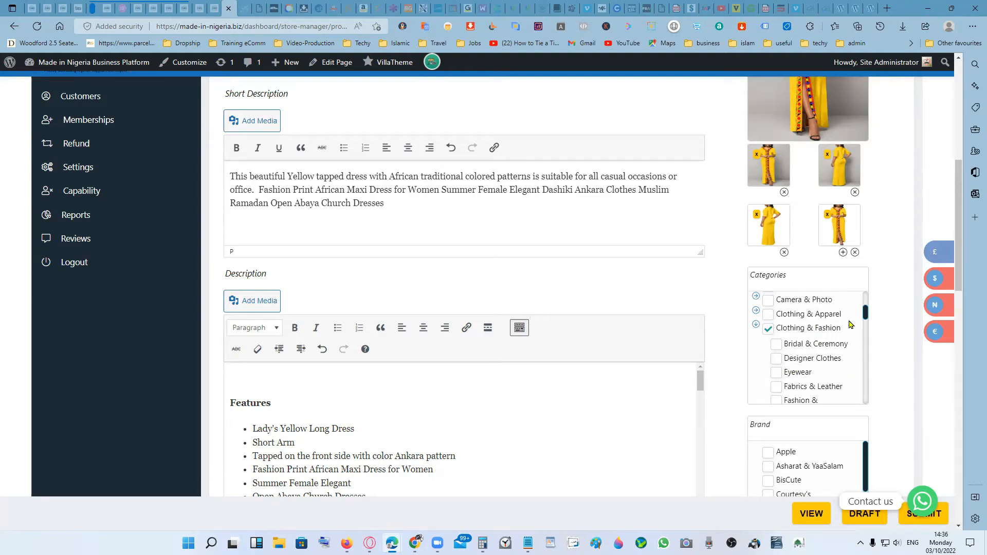
drag(865, 315, 865, 347)
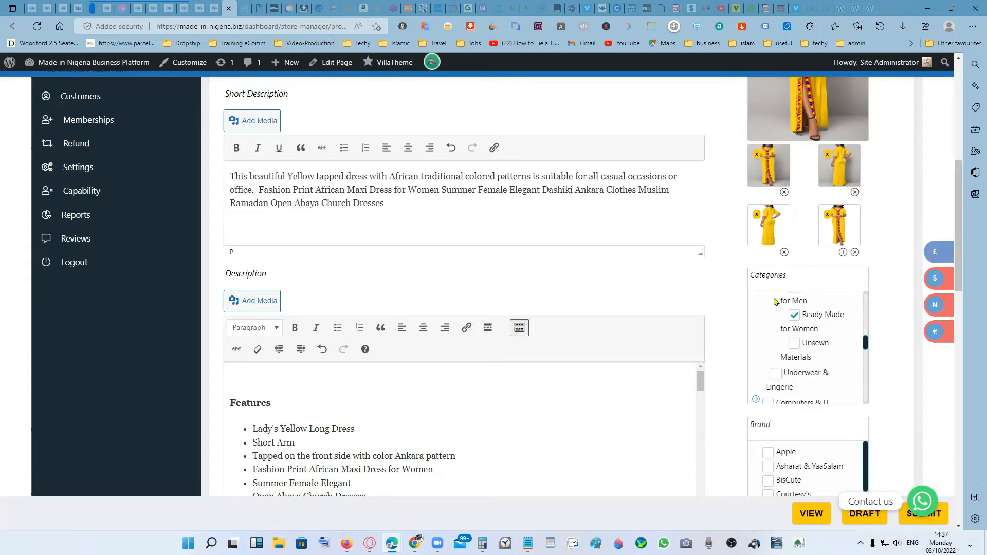
- Open the product's Store settings and its store chooser
scroll(887, 346, down, 4)
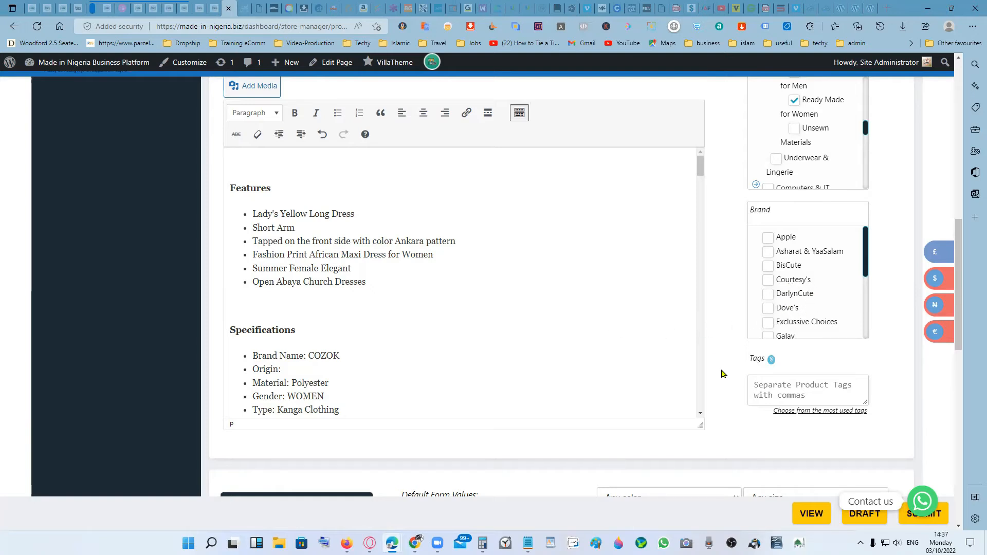
scroll(722, 374, down, 1)
scroll(721, 374, down, 2)
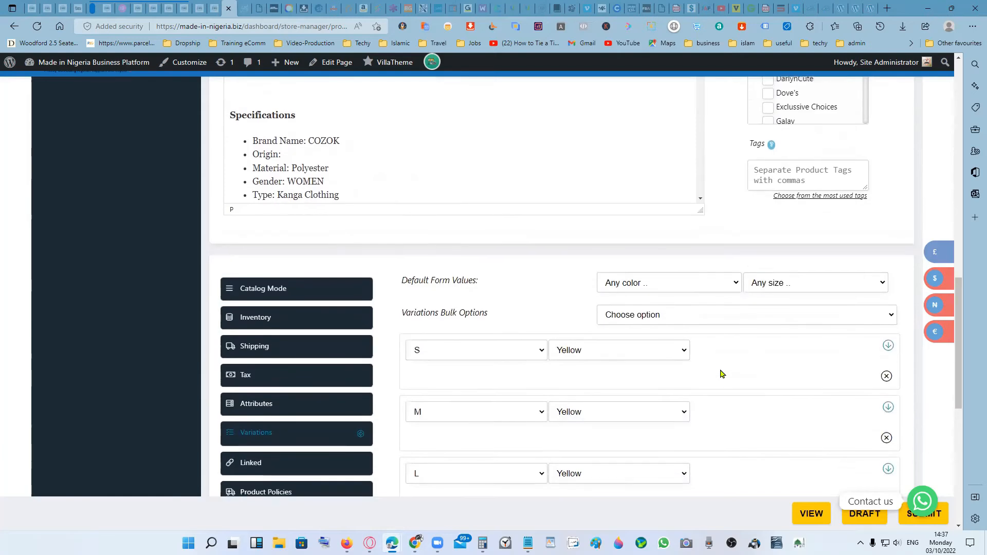
scroll(721, 373, down, 3)
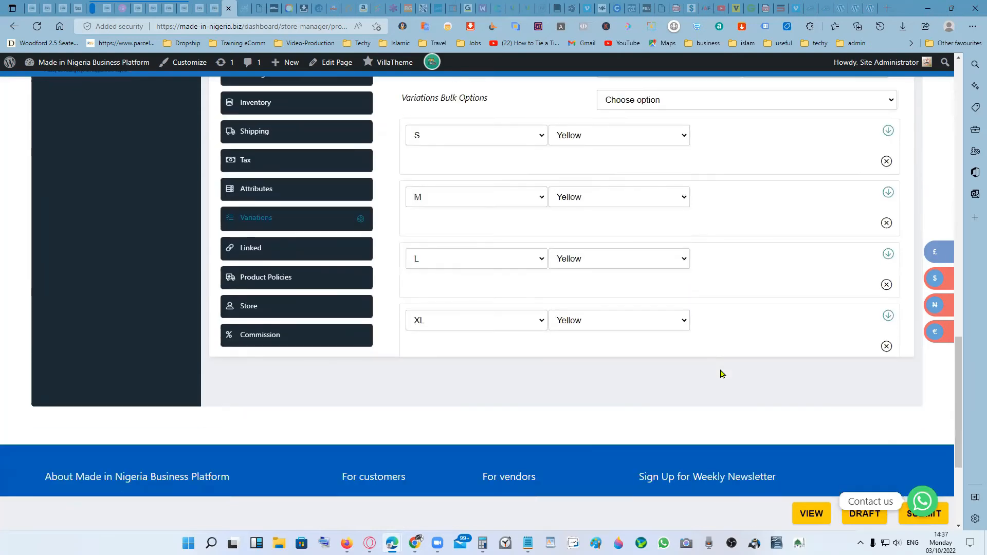
click(272, 307)
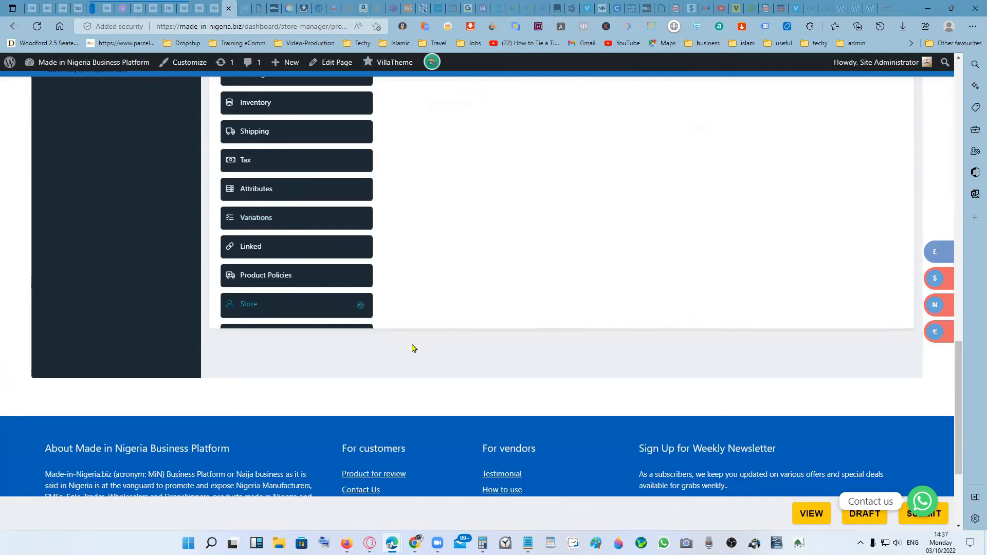
scroll(562, 341, up, 2)
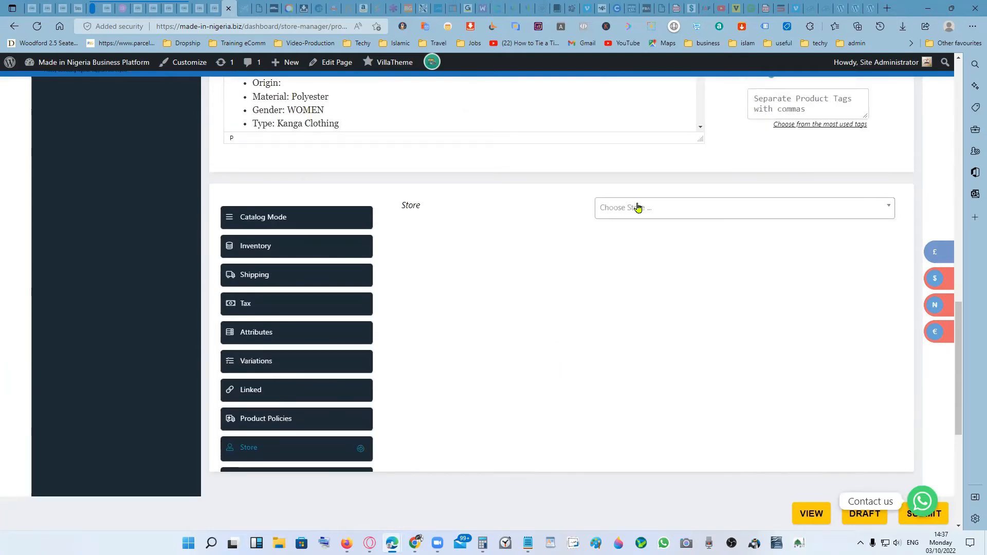
click(655, 205)
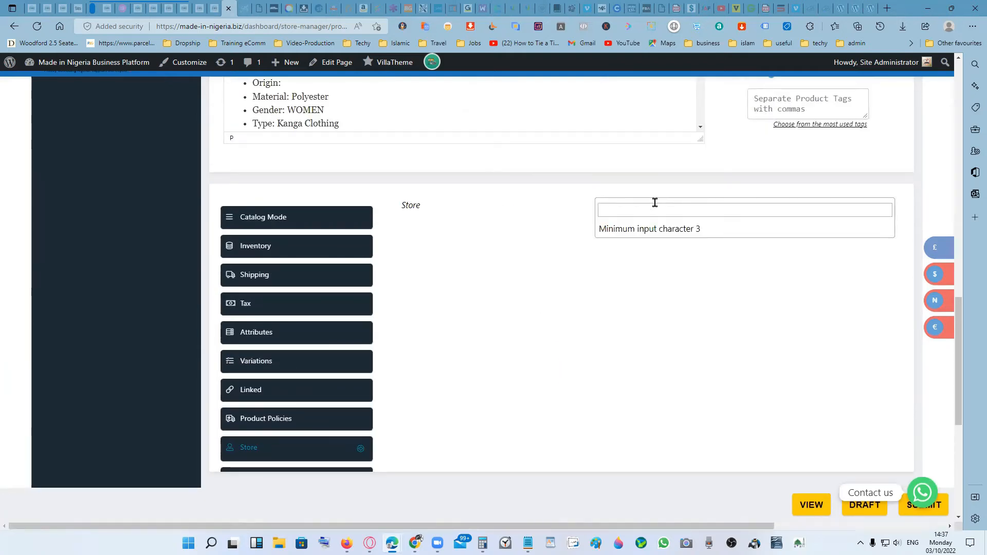
- Set the product's brand to Exclussive Choices and look through the rest of the brand list
scroll(704, 308, up, 1)
scroll(740, 339, up, 2)
scroll(745, 342, down, 2)
scroll(740, 339, up, 4)
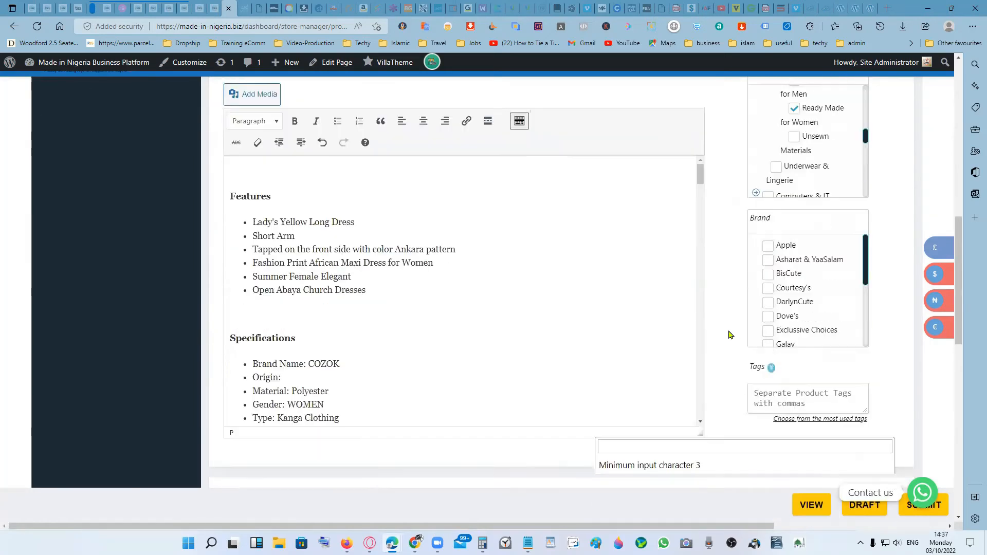
scroll(729, 334, down, 1)
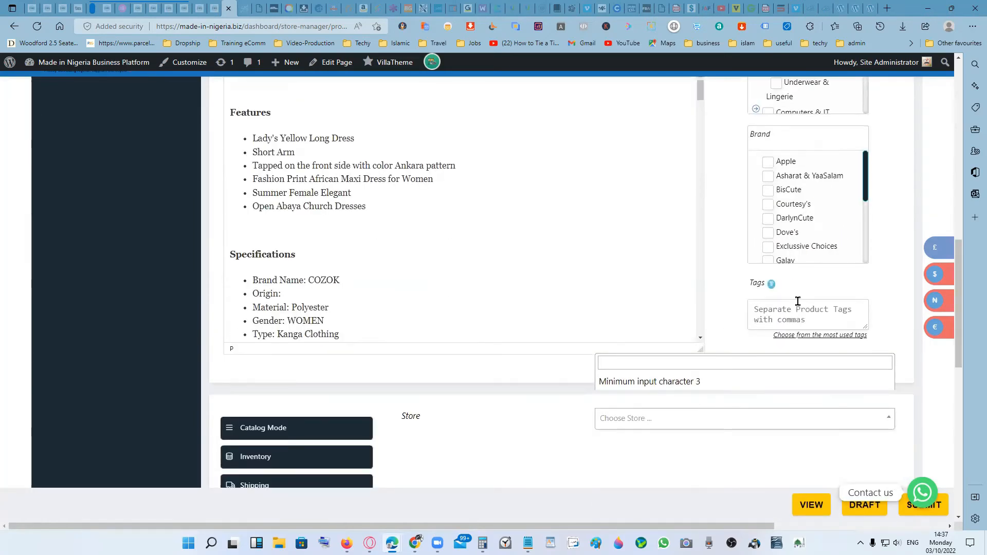
drag(867, 190, 866, 217)
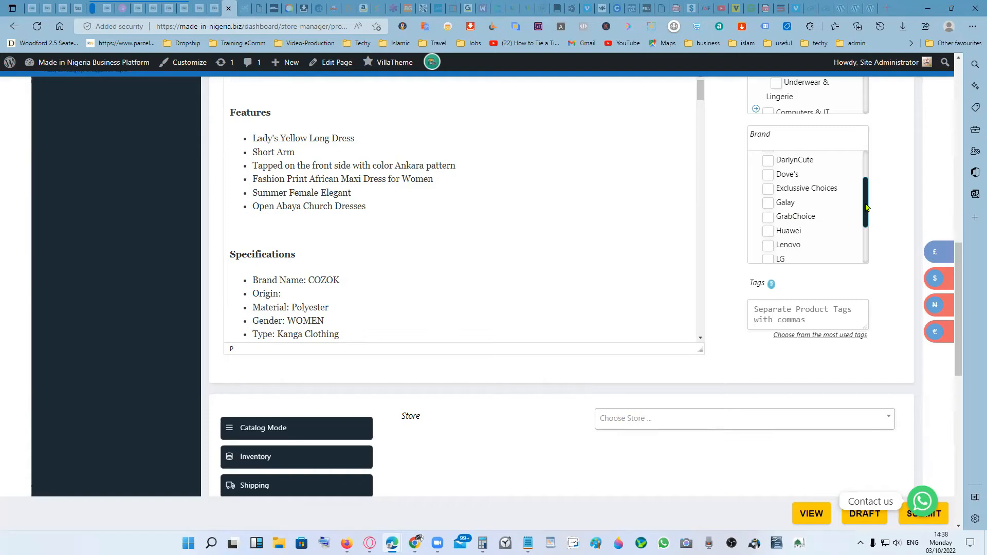
drag(865, 208, 863, 188)
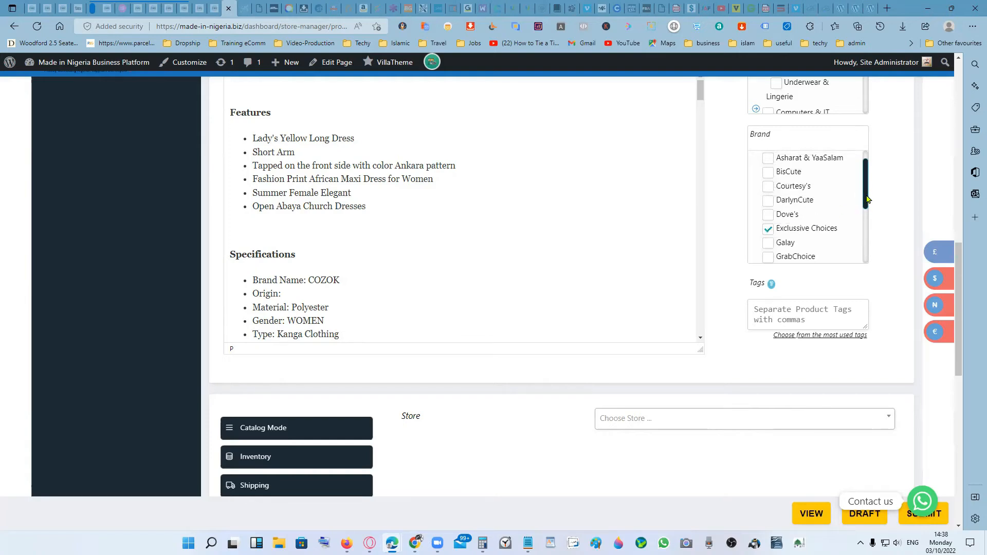
drag(866, 200, 866, 260)
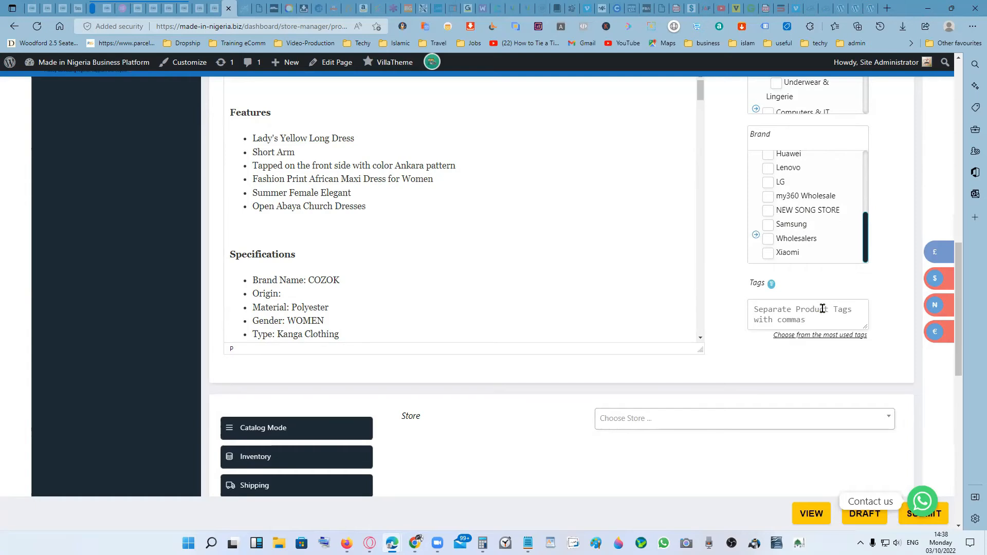
- Search the store chooser for "exc" and assign the product to Exclusive Choices Store
scroll(700, 346, down, 3)
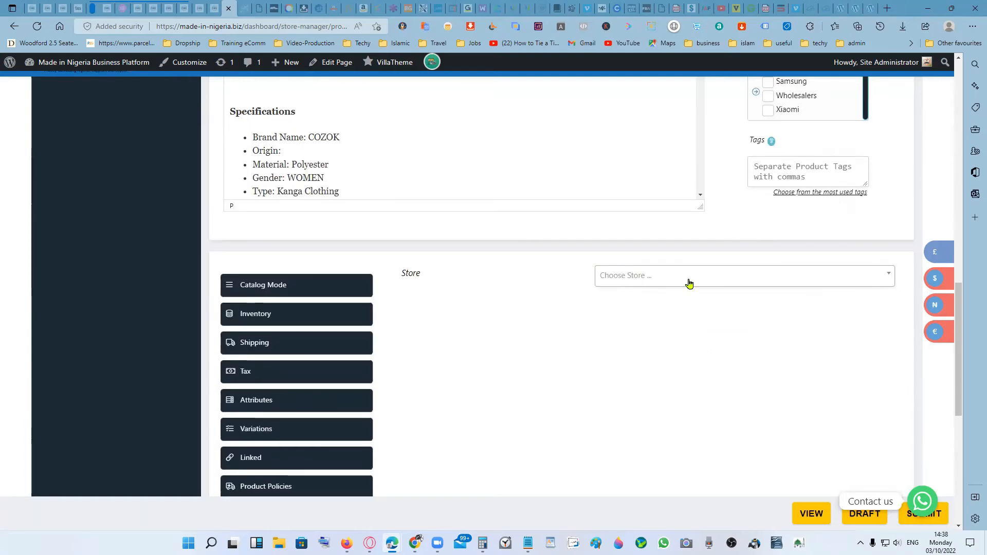
click(706, 279)
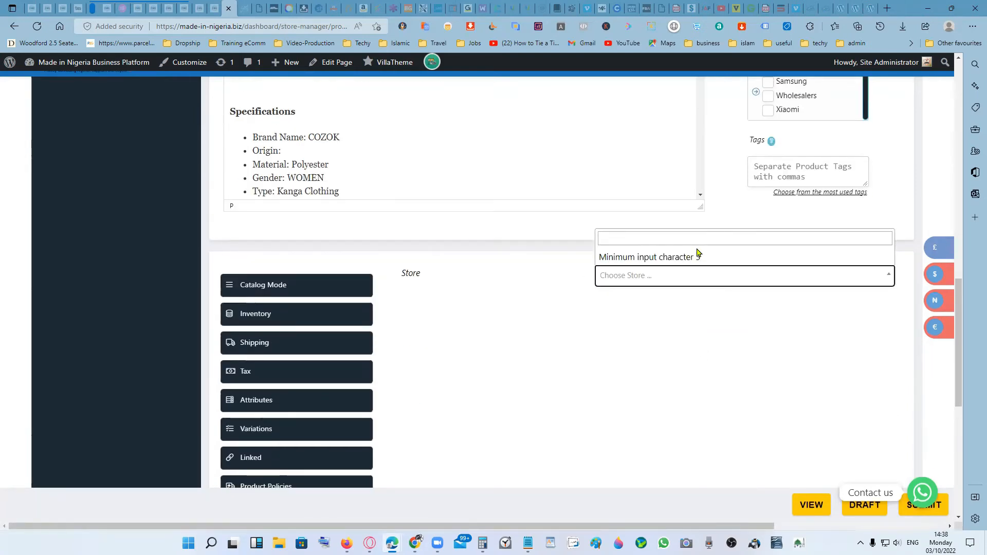
click(675, 242)
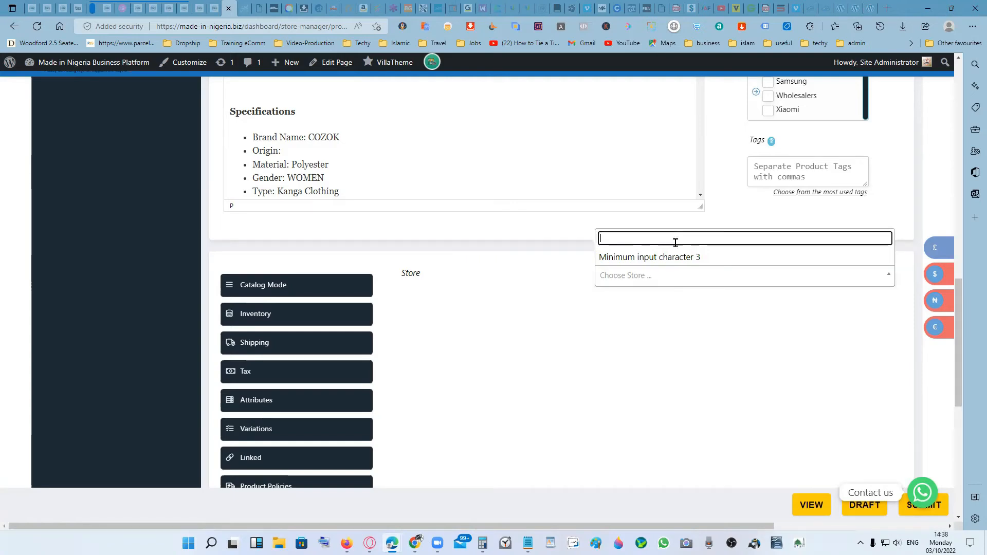
text(exc)
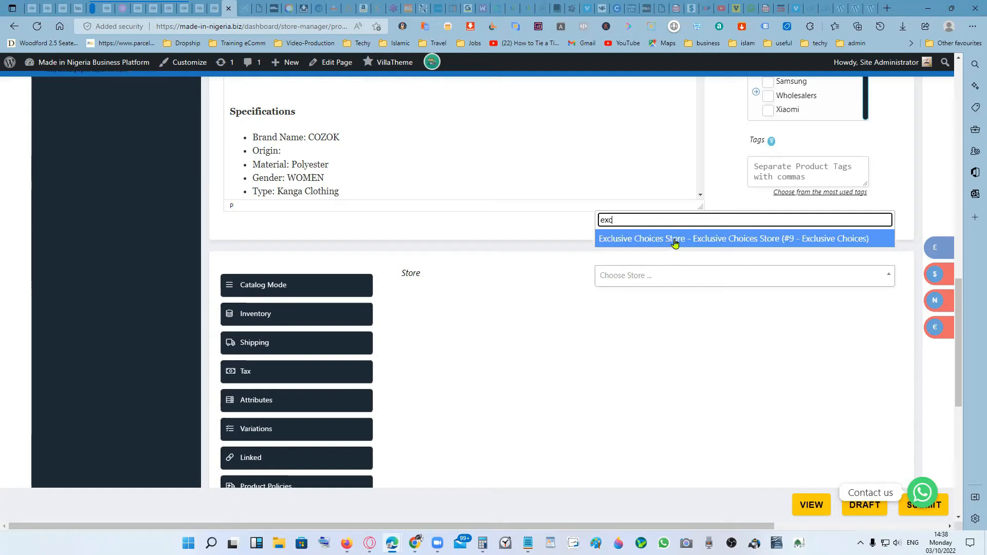
click(676, 243)
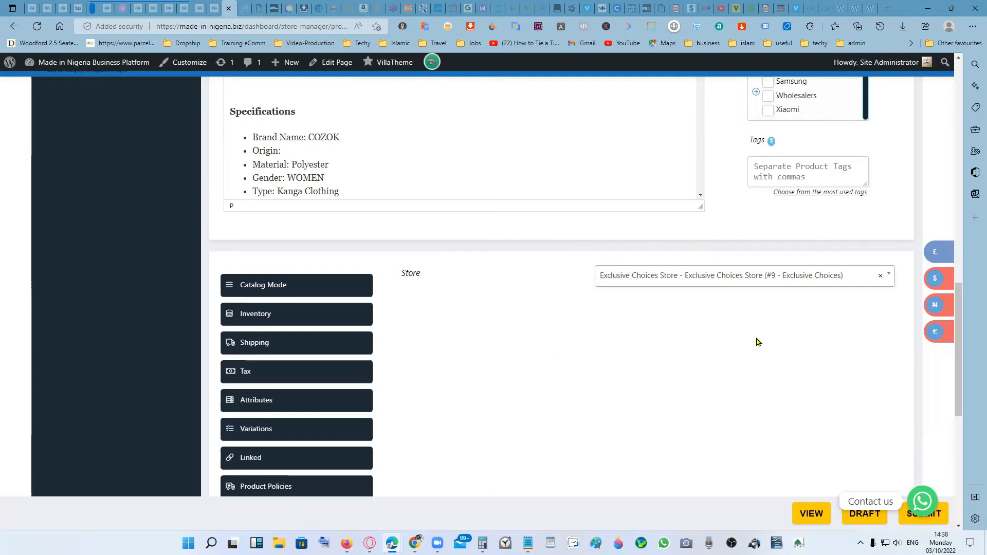
- Review the product's catalog mode, inventory and shipping settings, including the shipping class options
scroll(760, 380, down, 3)
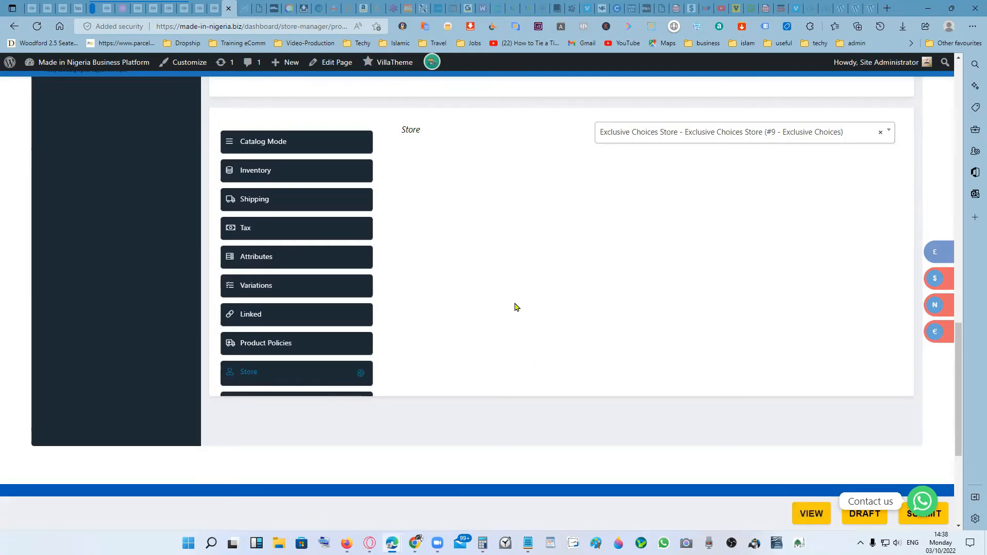
scroll(517, 305, up, 3)
scroll(536, 312, down, 3)
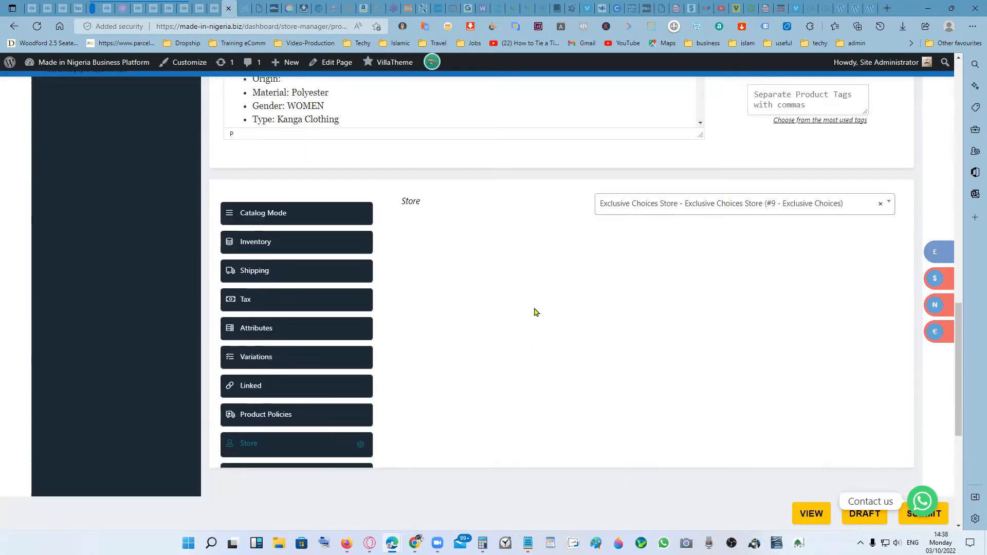
scroll(536, 313, up, 3)
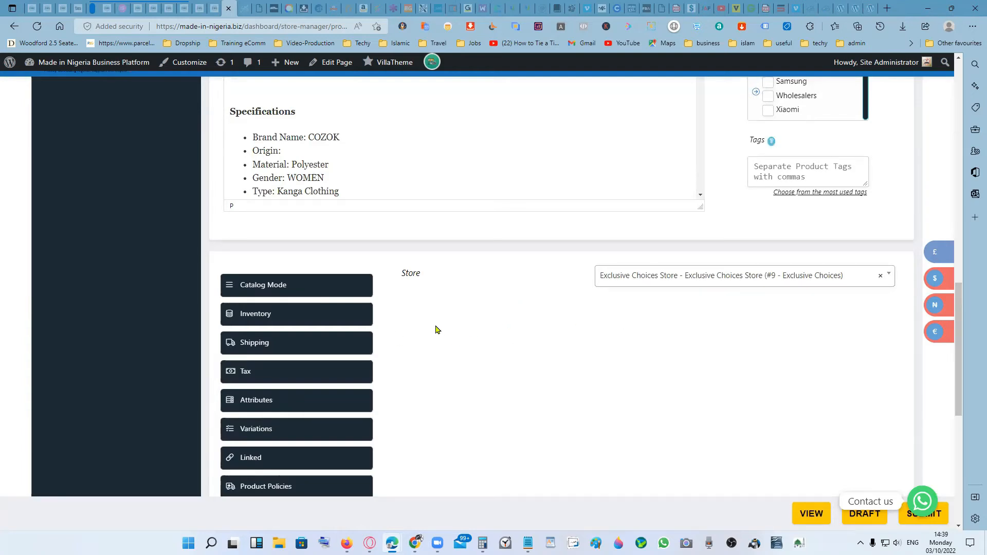
click(289, 286)
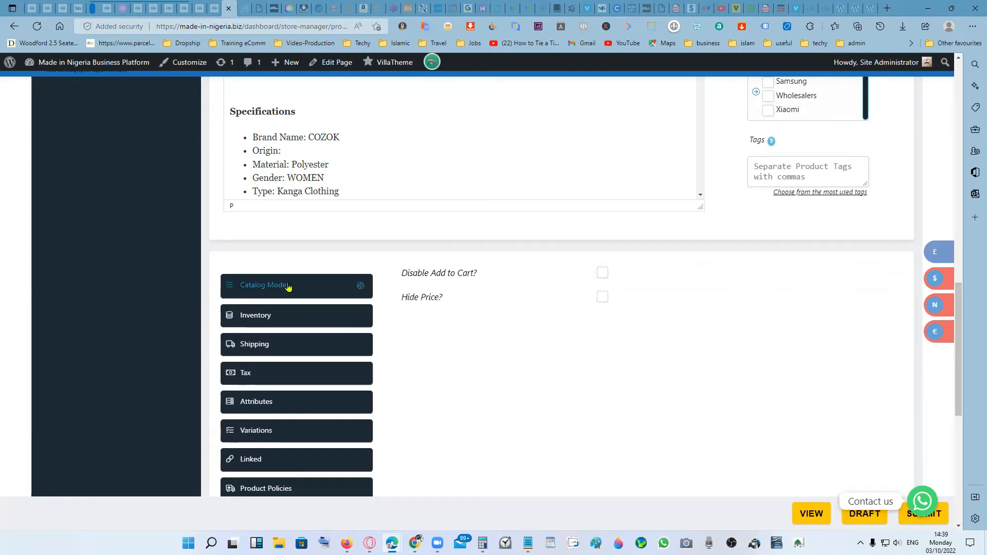
click(289, 315)
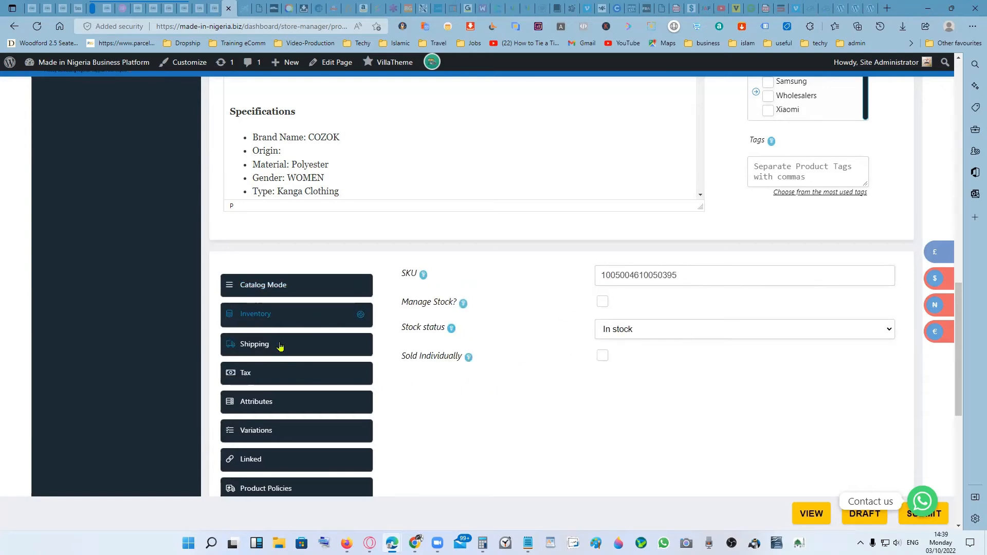
click(280, 345)
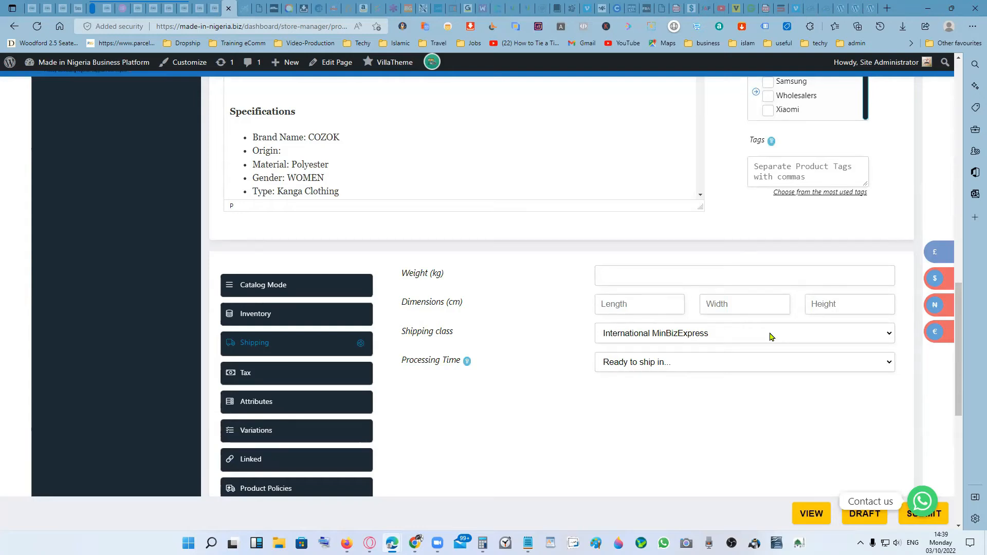
click(770, 336)
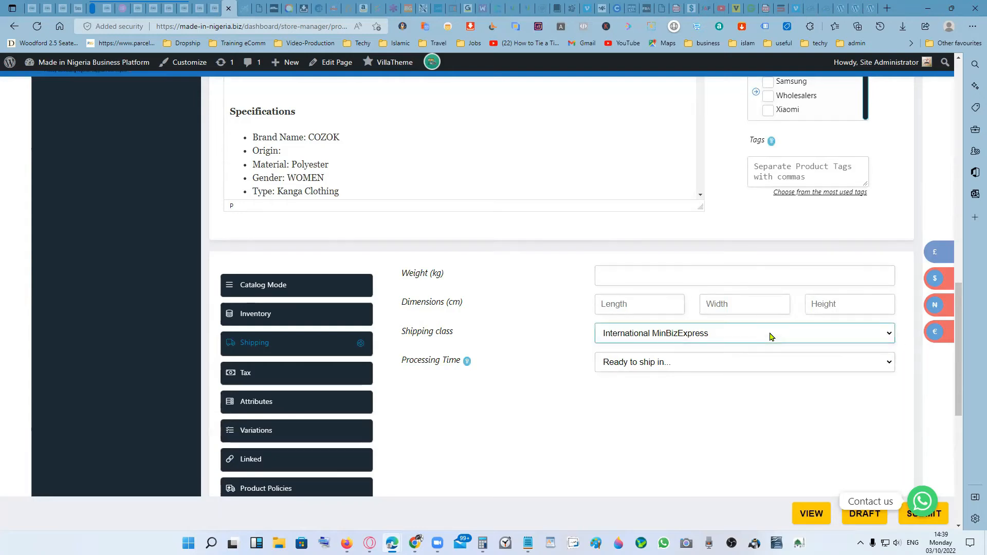
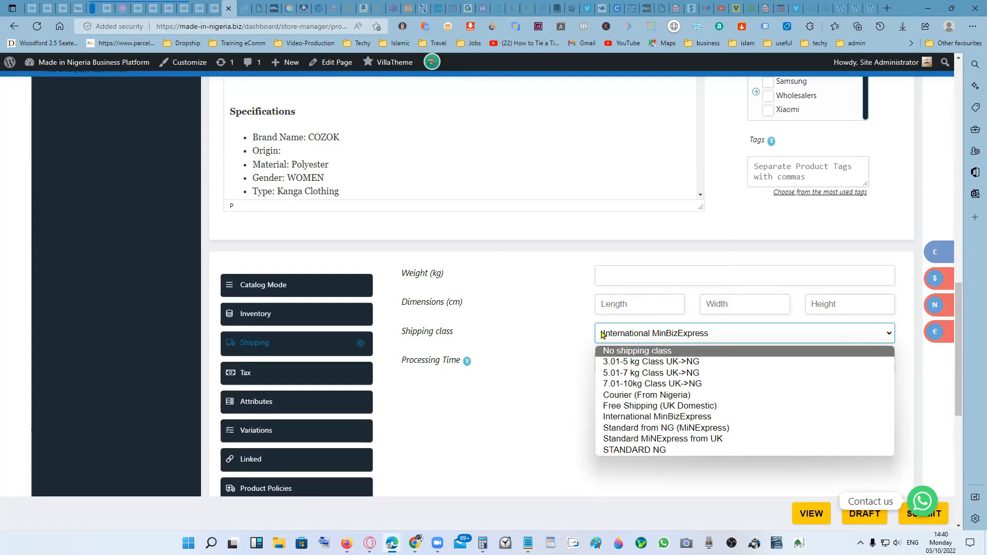
- Set the product's tax status to None and its tax class to Zero rate
click(570, 340)
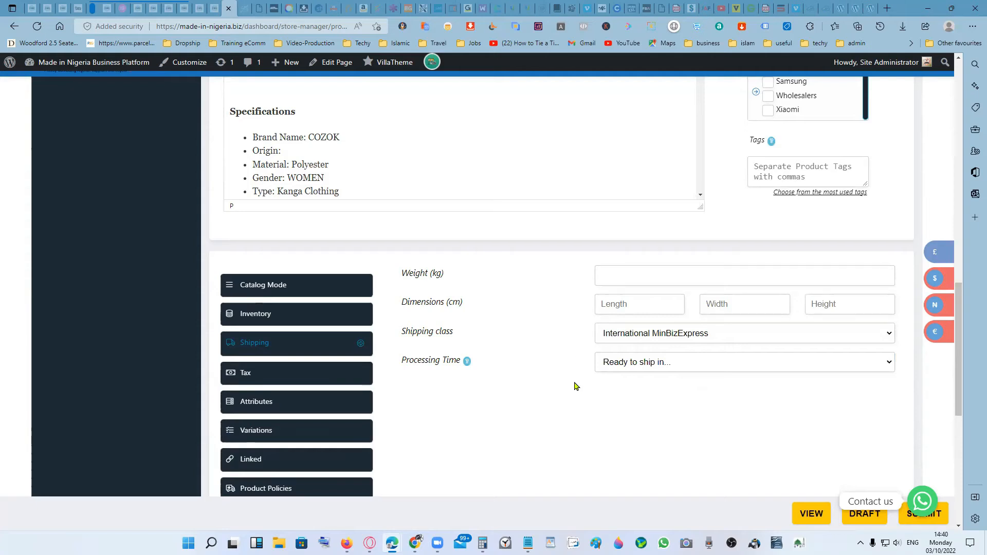
scroll(590, 388, up, 1)
scroll(590, 388, down, 1)
scroll(558, 367, down, 3)
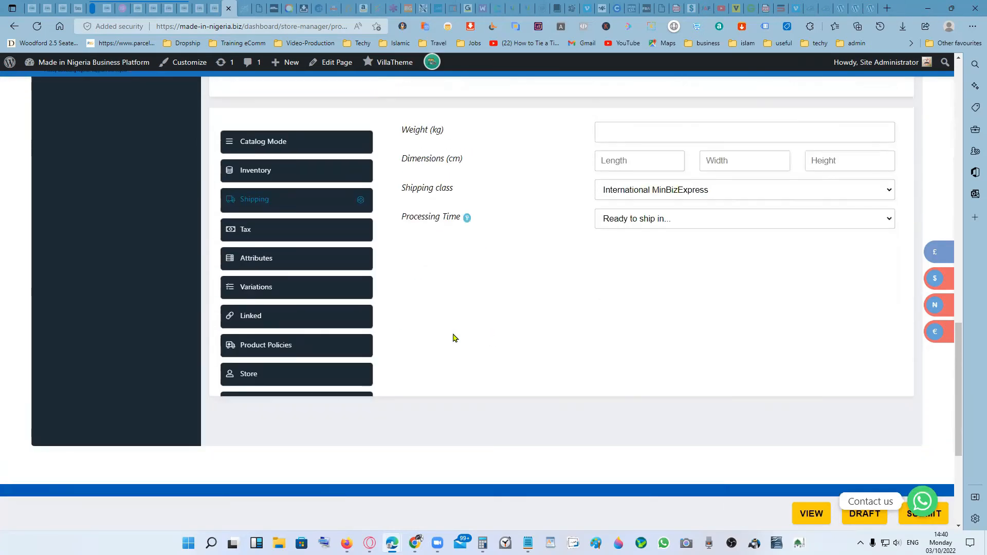
click(288, 232)
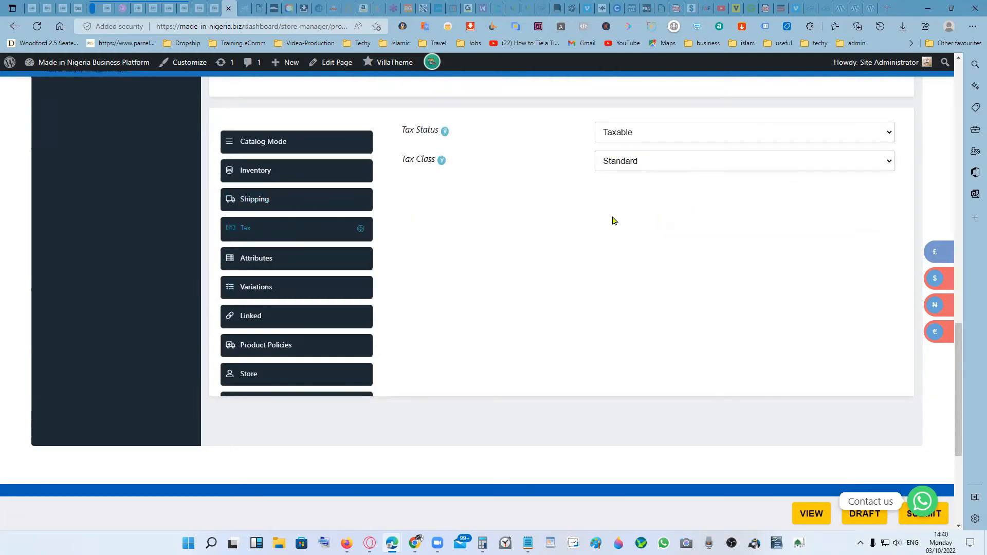
click(679, 133)
click(674, 172)
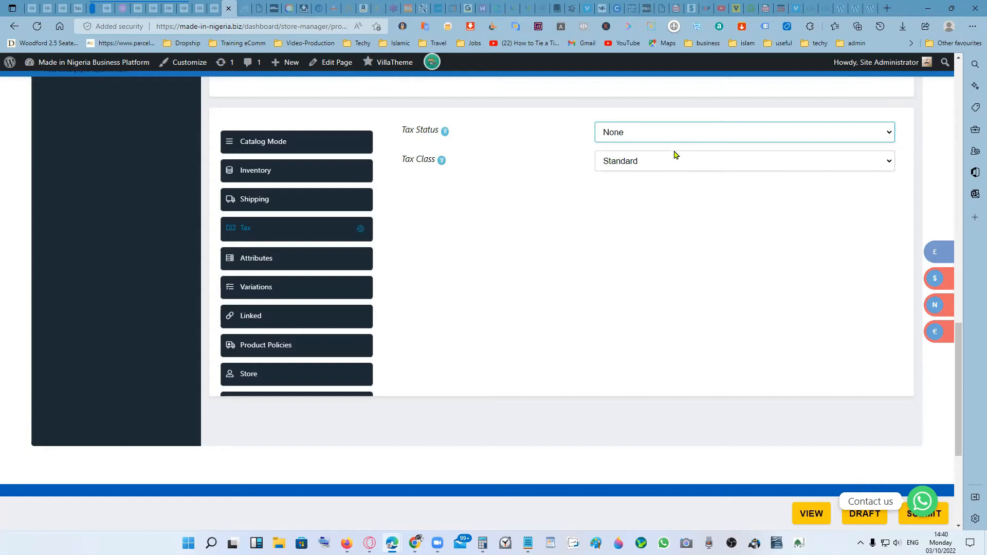
click(675, 160)
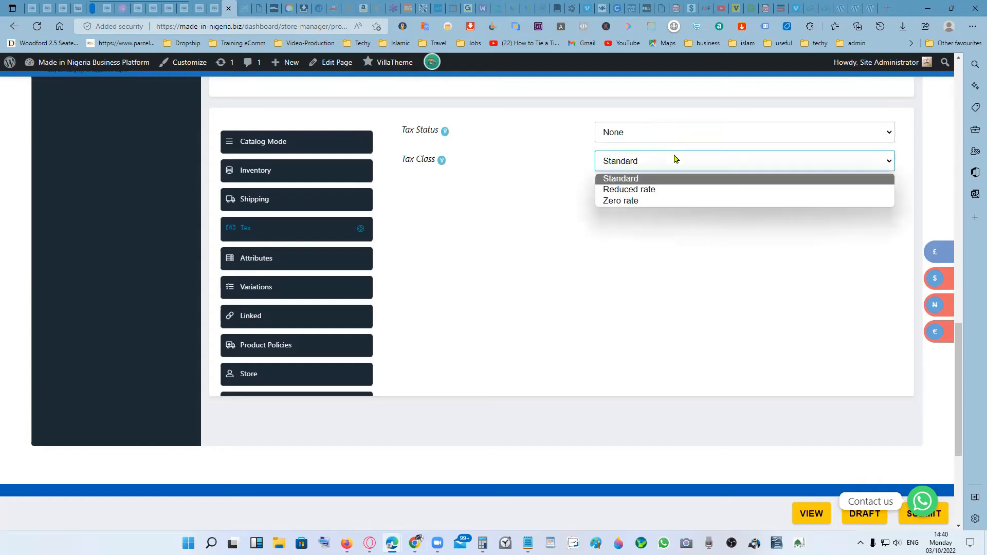
click(672, 201)
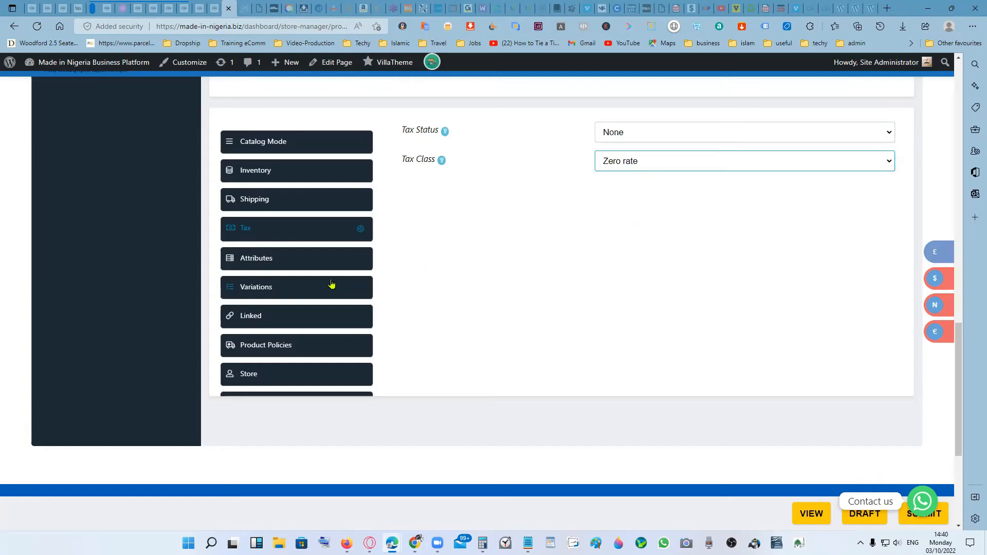
- Review the product's attributes, expanding the color attribute to look through its available values
click(307, 260)
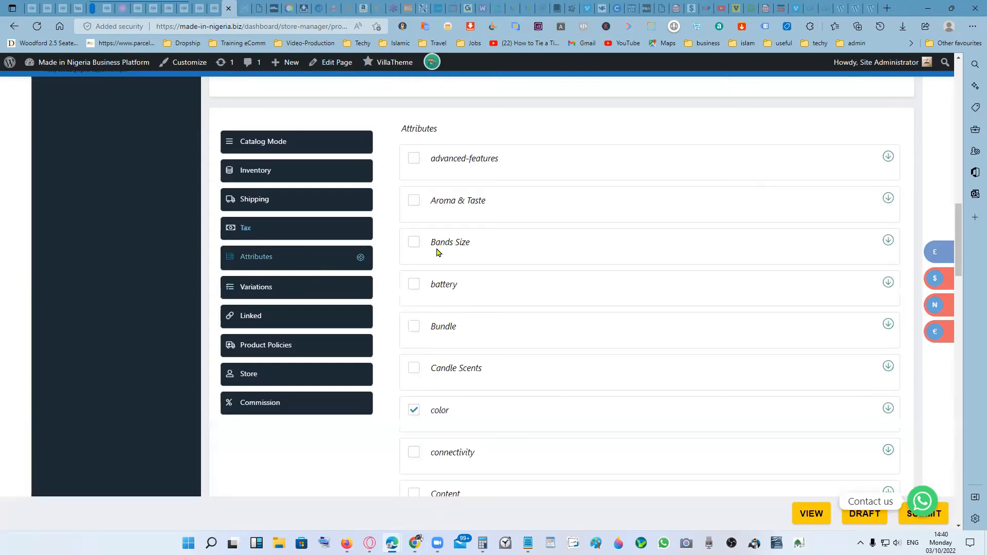
click(889, 409)
scroll(755, 379, down, 5)
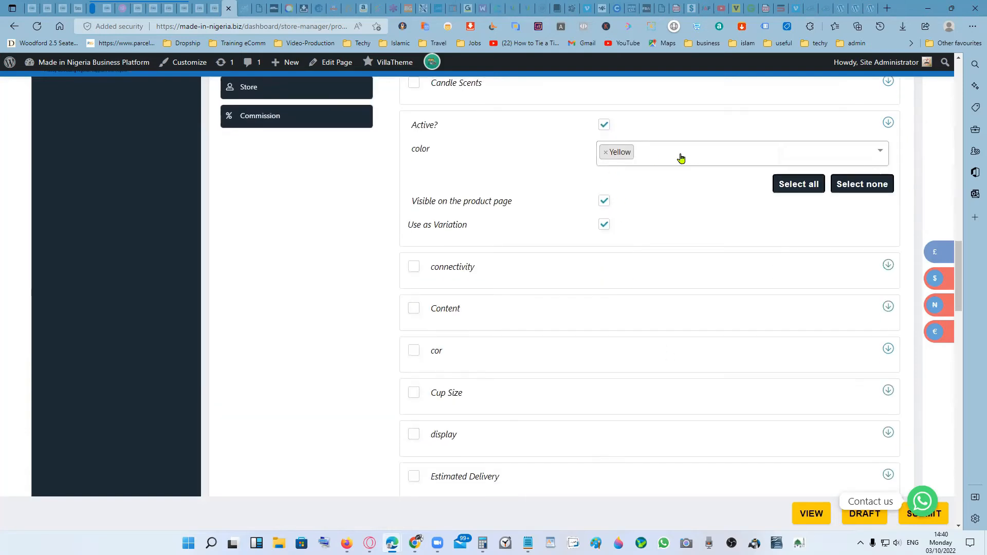
click(727, 156)
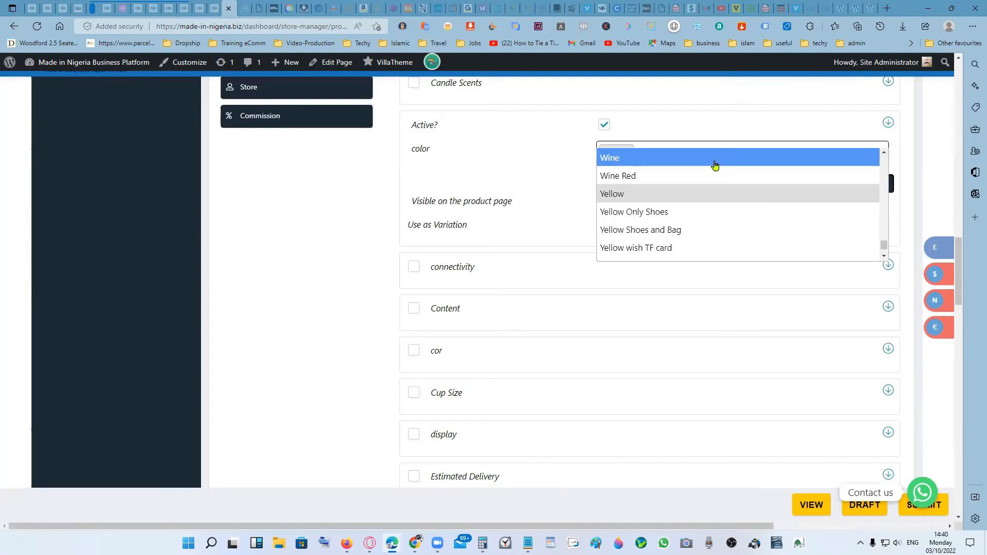
click(532, 167)
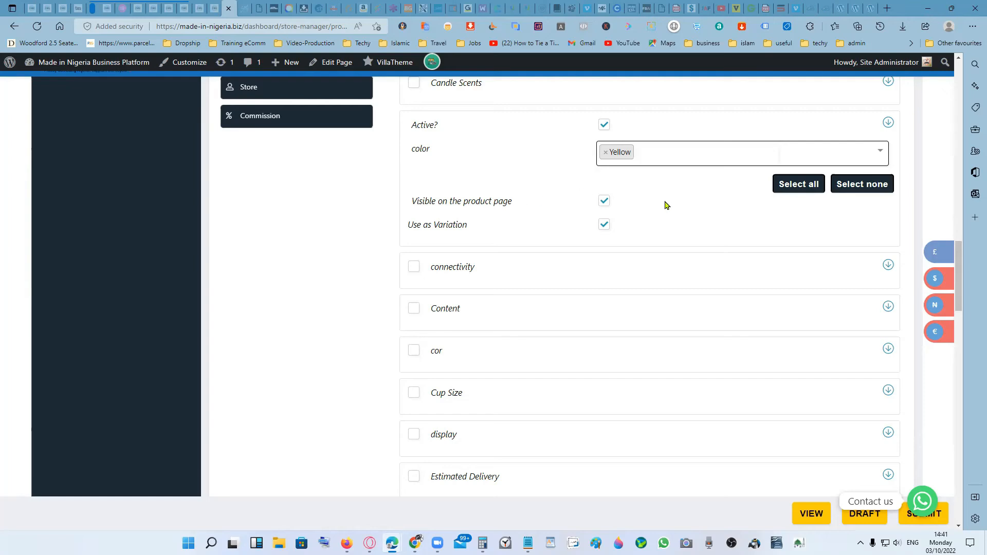
scroll(663, 209, up, 3)
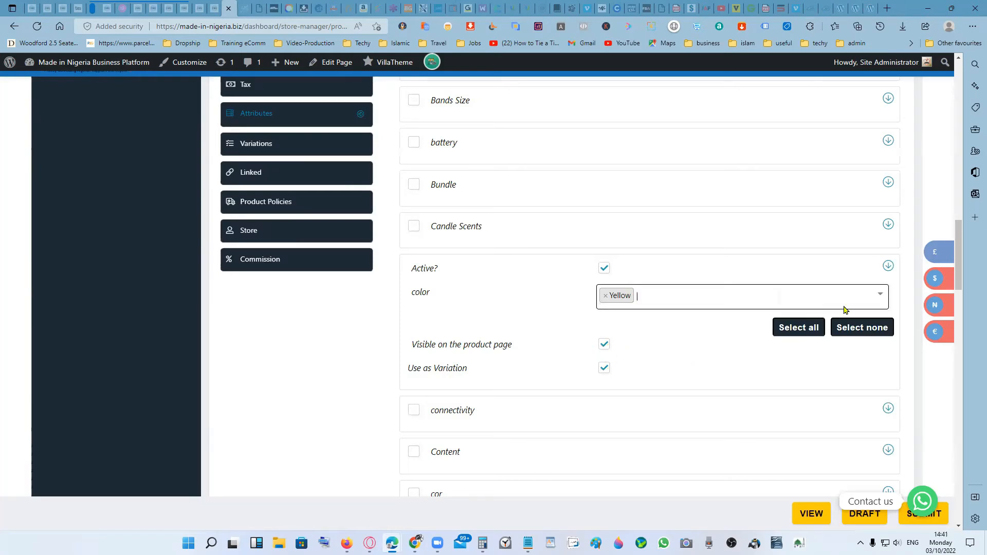
click(888, 267)
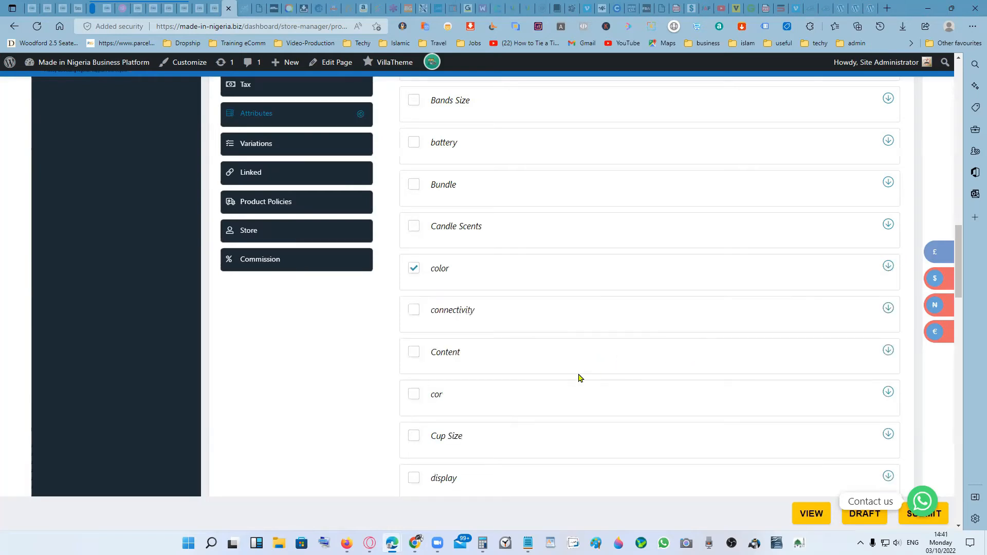
scroll(575, 379, down, 5)
scroll(584, 381, up, 8)
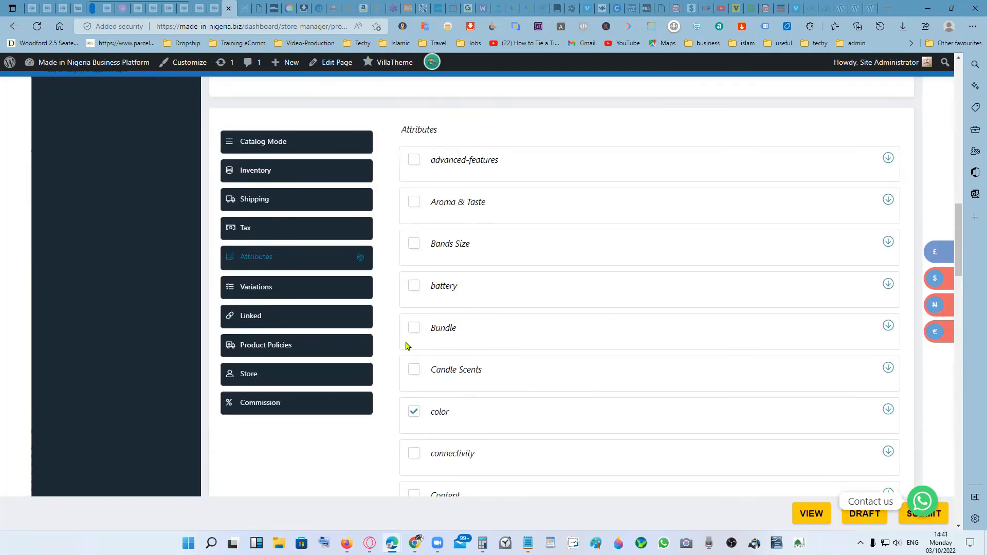
- Review the product's size and color variations, including the color choices of the S variation
click(288, 293)
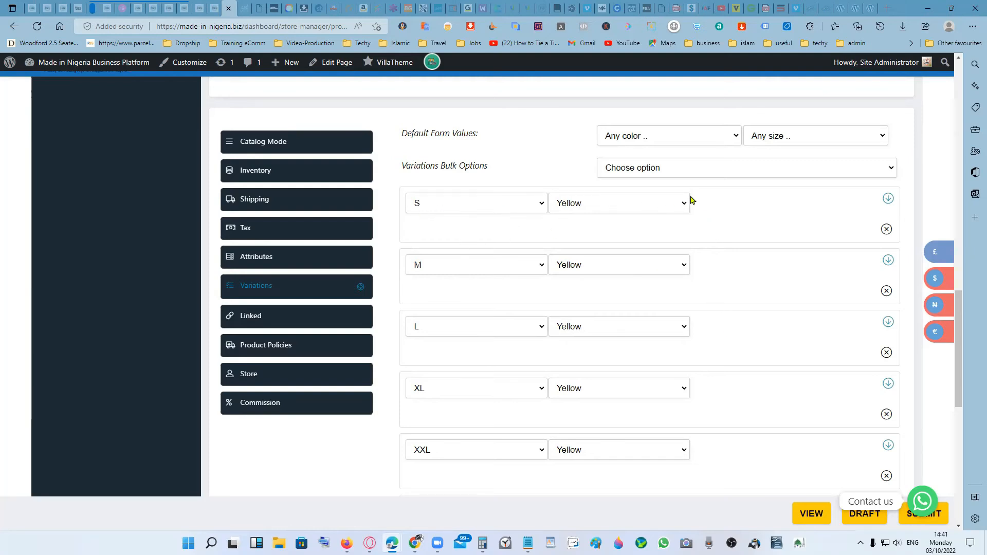
click(656, 208)
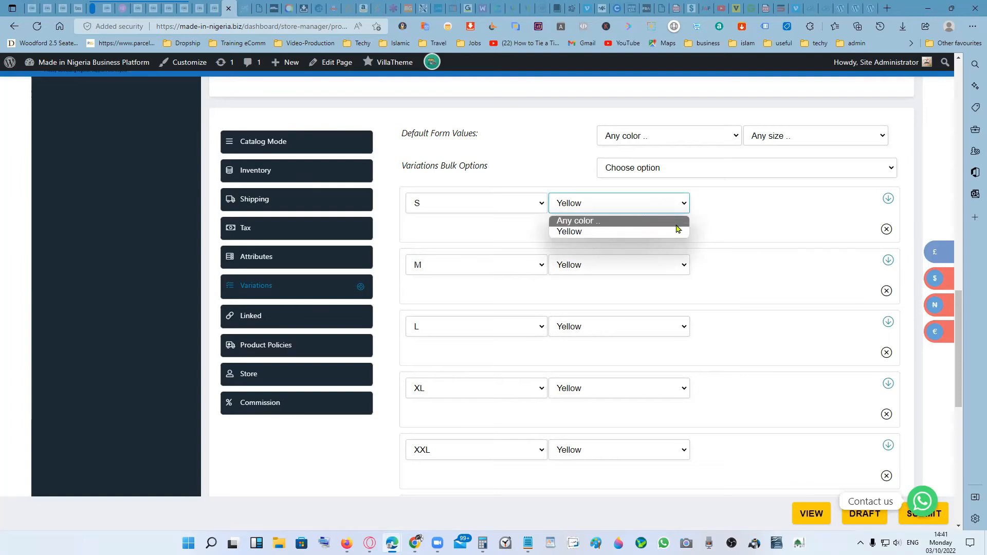
click(727, 215)
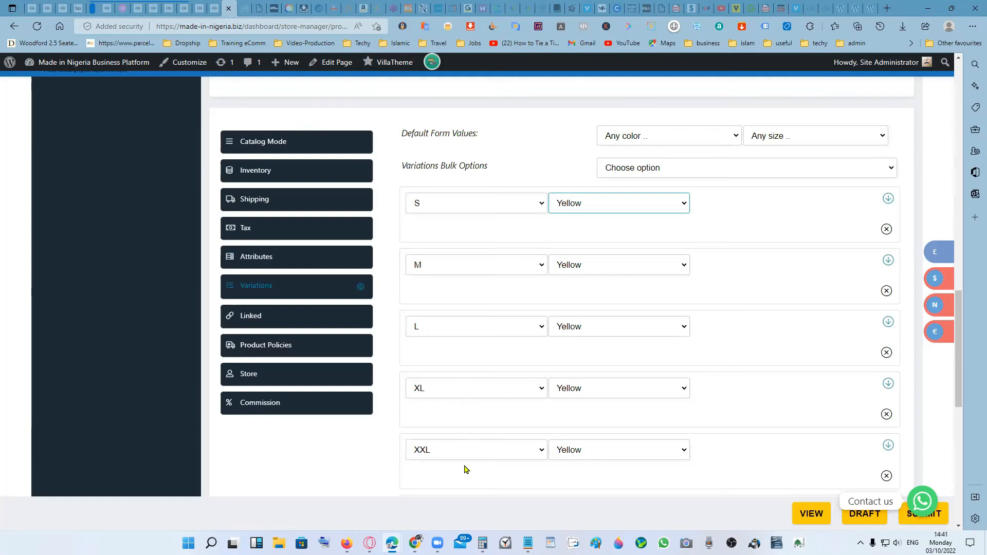
scroll(797, 411, down, 4)
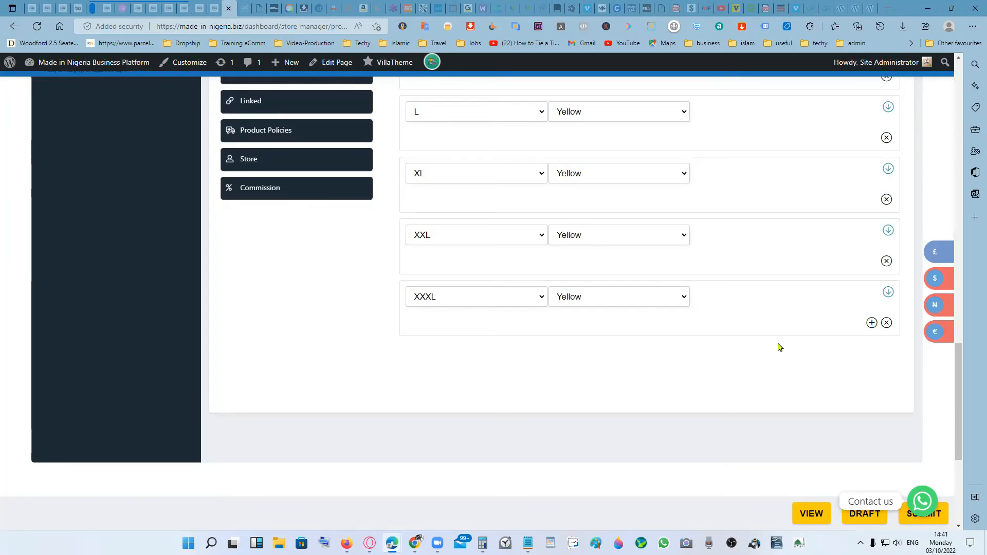
scroll(779, 347, up, 8)
scroll(778, 348, down, 3)
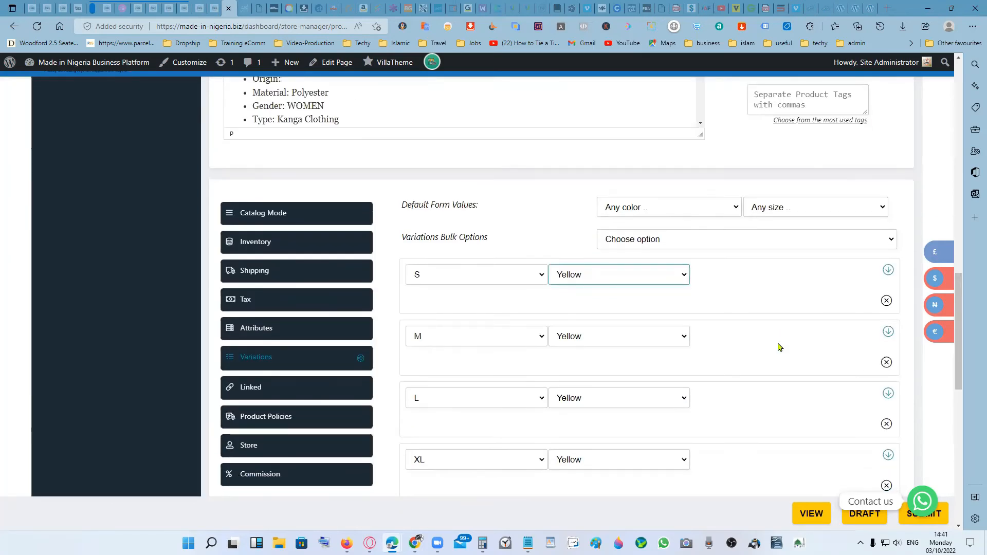
scroll(778, 347, down, 3)
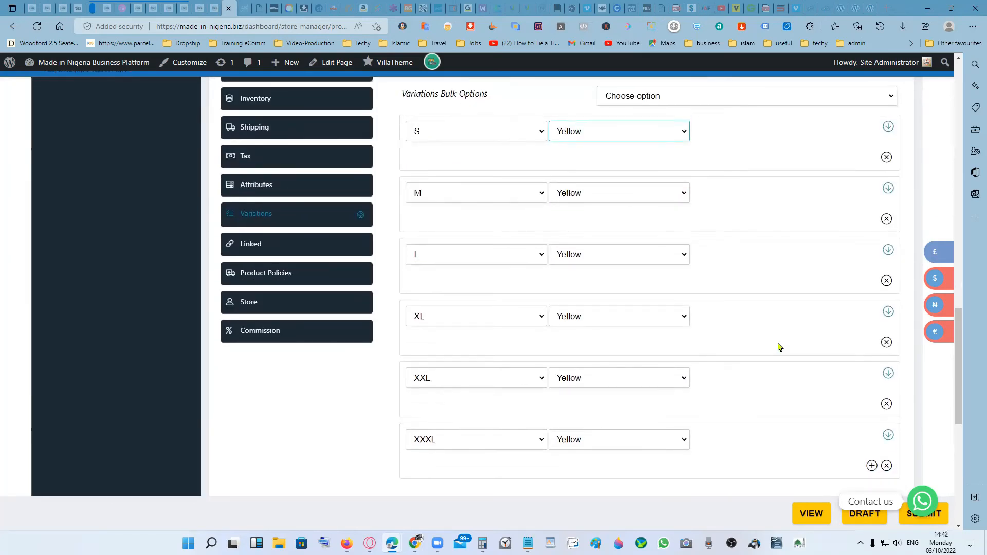
- Examine the linked-product settings for up-sells and cross-sells
click(289, 245)
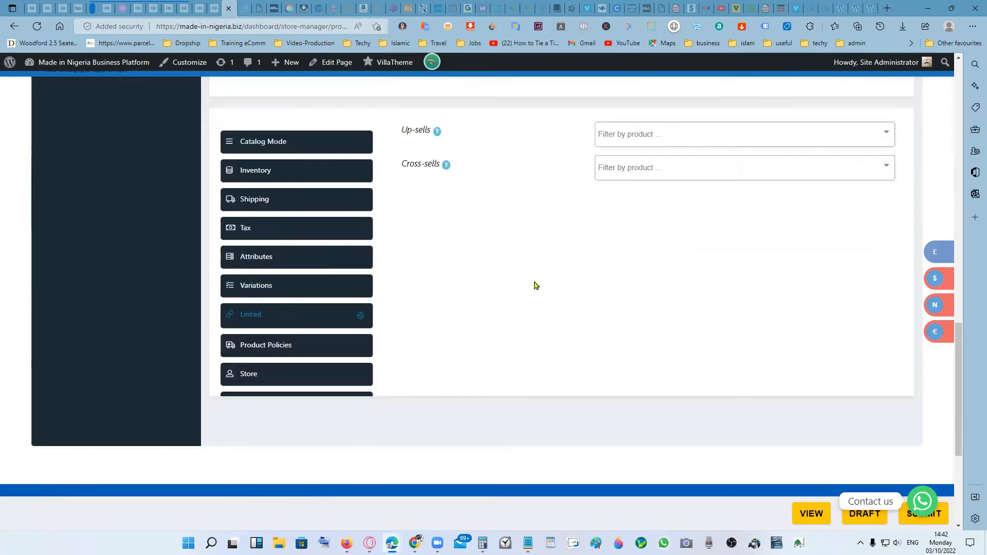
click(662, 138)
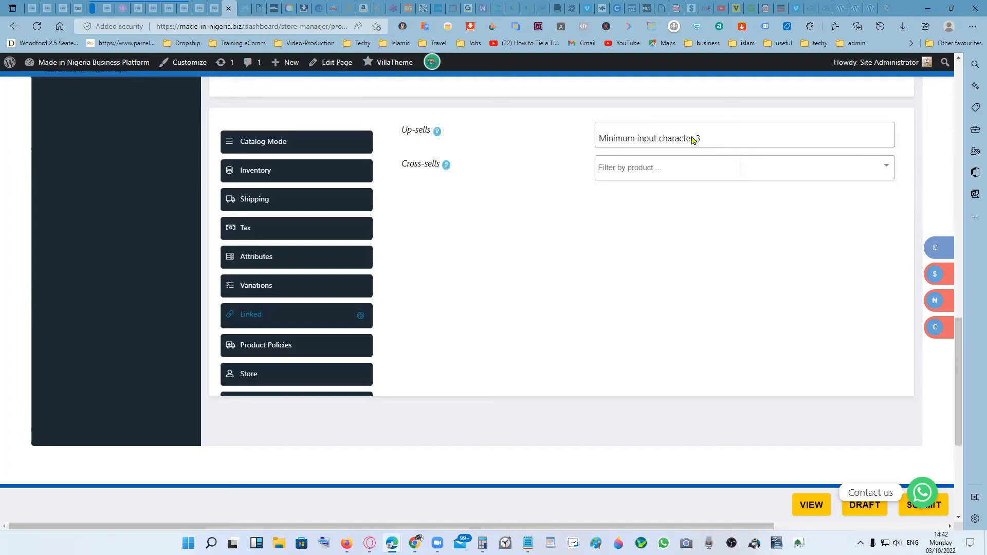
click(550, 162)
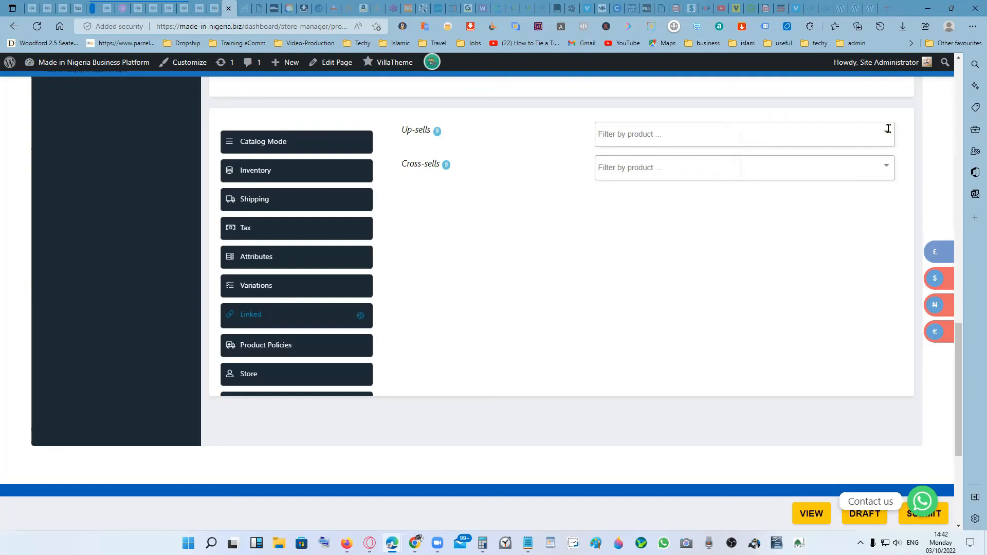
click(611, 141)
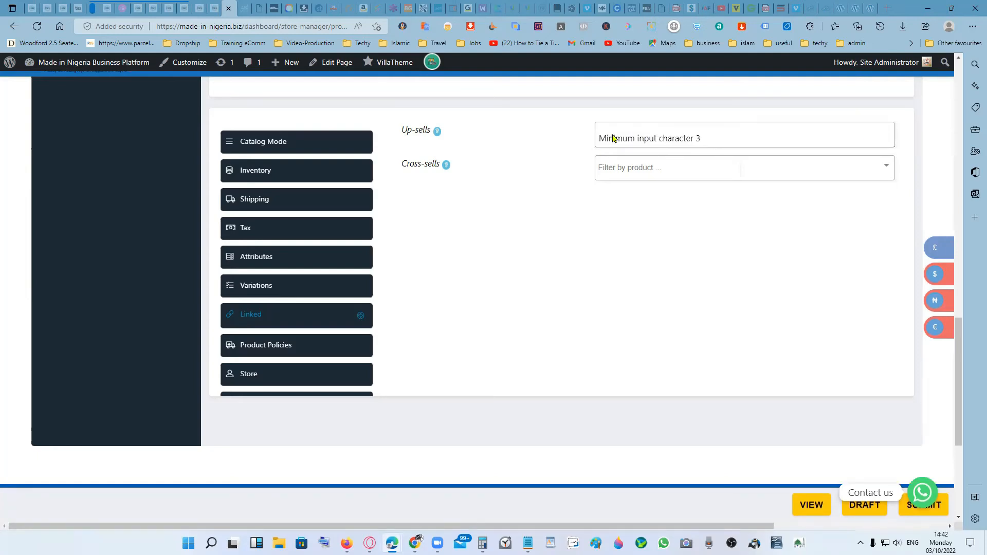
right_click(612, 138)
click(572, 187)
click(612, 166)
click(566, 168)
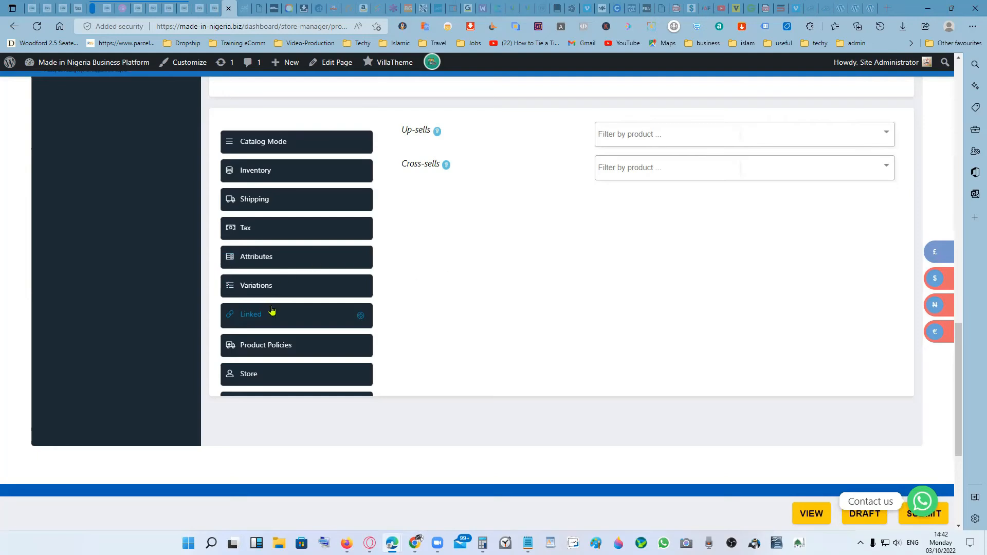
- Look over the product policies and the commission settings of the product
click(306, 349)
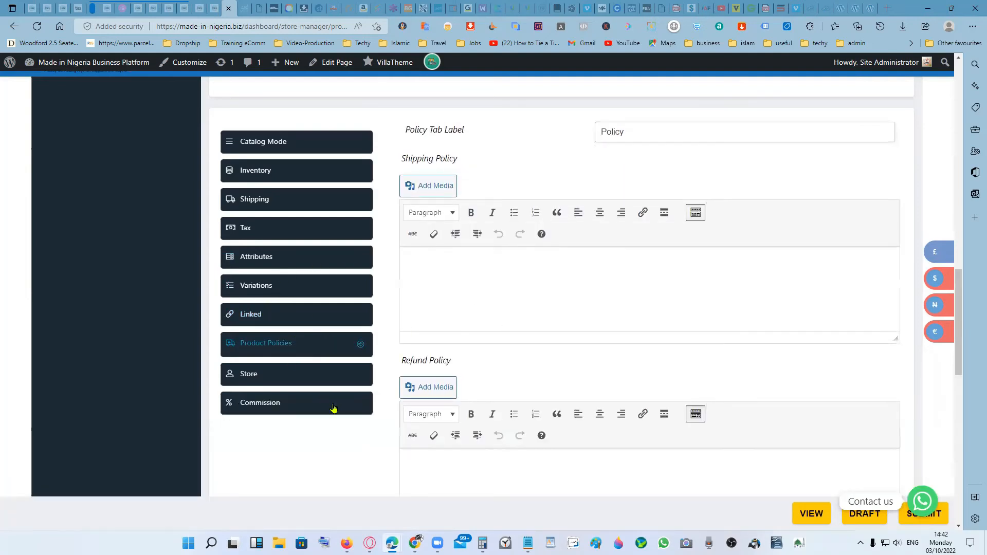
click(297, 406)
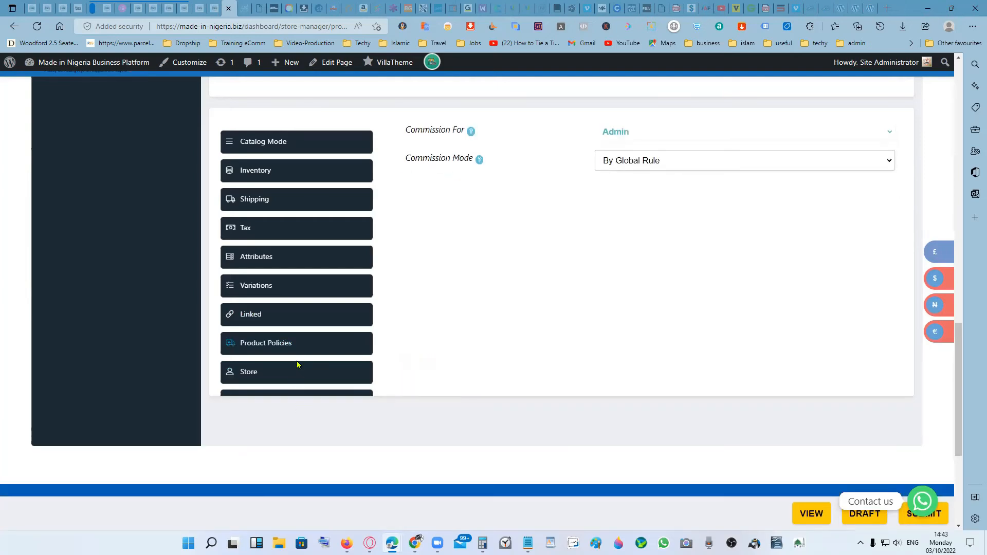
scroll(372, 359, down, 2)
scroll(381, 362, down, 3)
scroll(387, 366, up, 5)
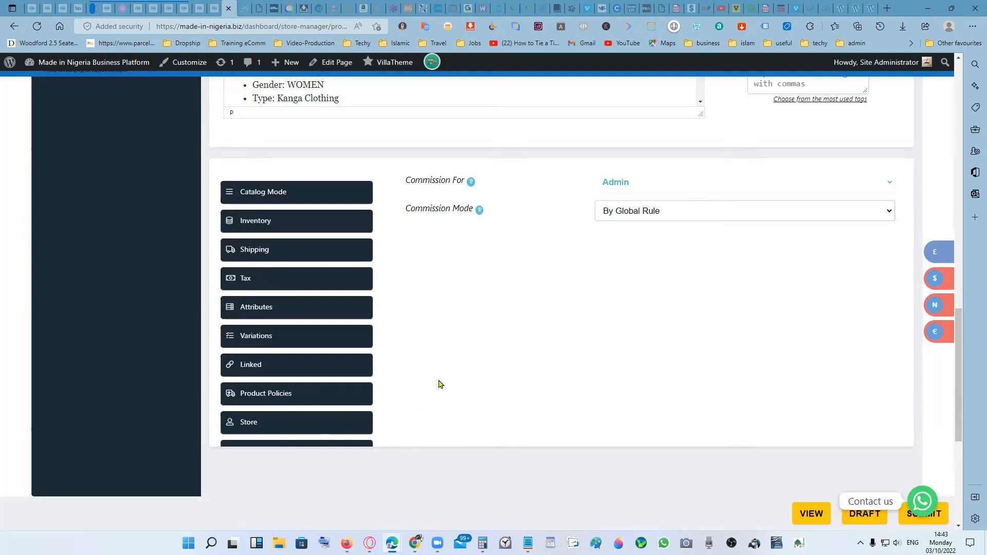
scroll(571, 386, up, 3)
scroll(570, 386, down, 5)
scroll(571, 386, up, 6)
scroll(573, 386, down, 6)
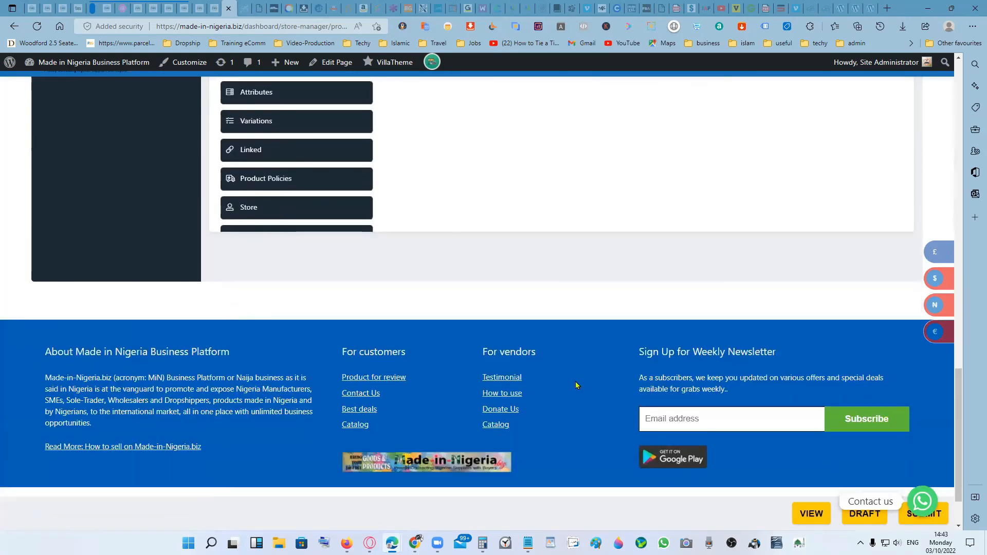
- View the product's public page and submit the edited listing from the vendor dashboard
click(808, 516)
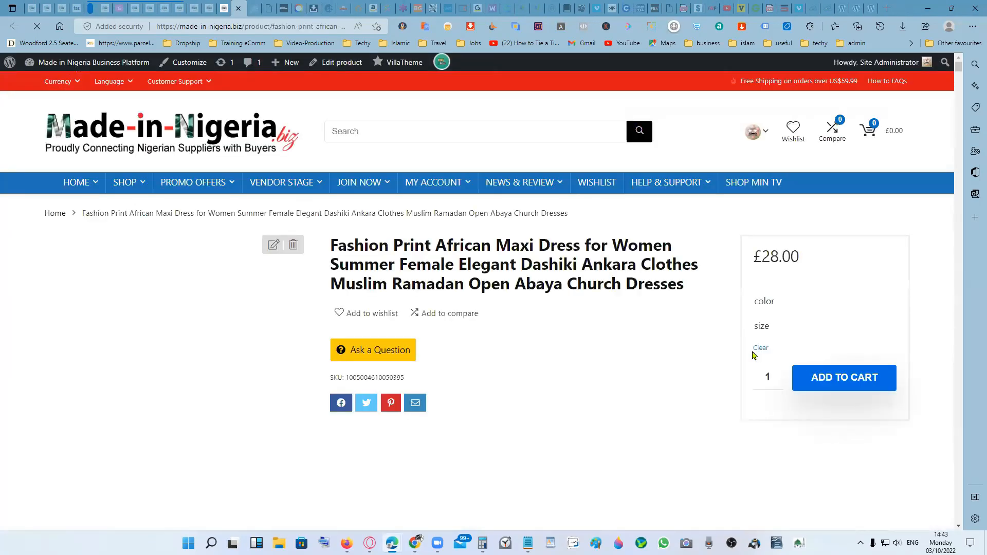
scroll(619, 359, down, 1)
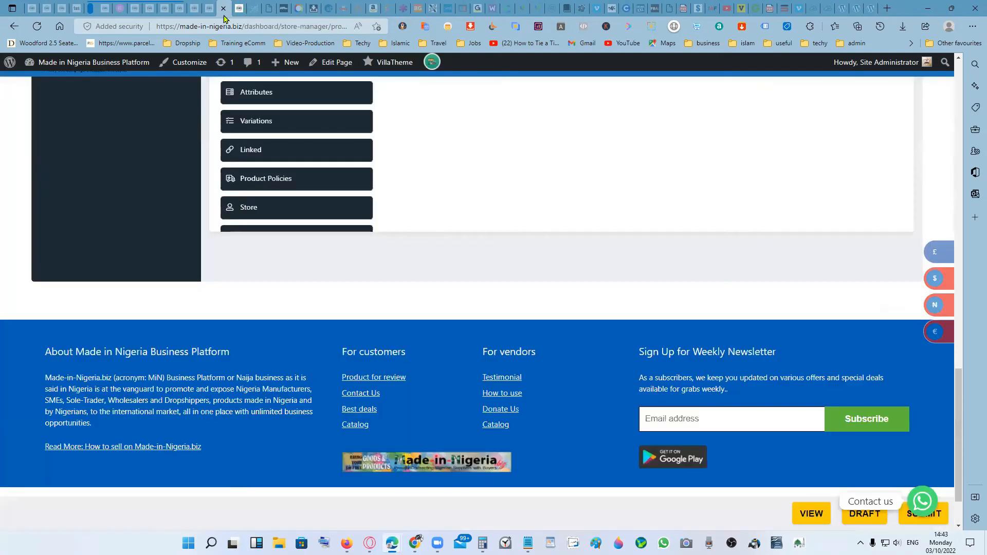
scroll(560, 260, up, 3)
scroll(577, 257, down, 5)
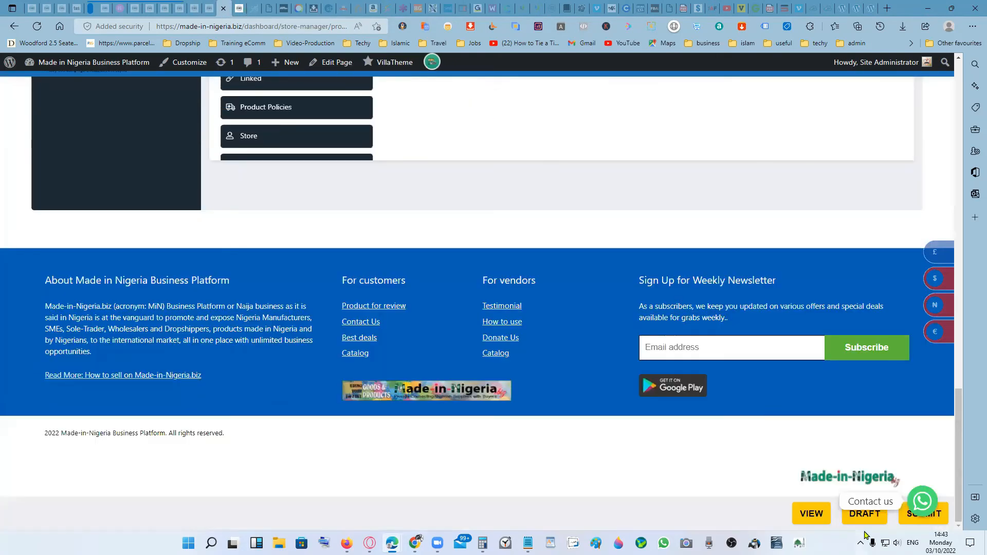
click(905, 520)
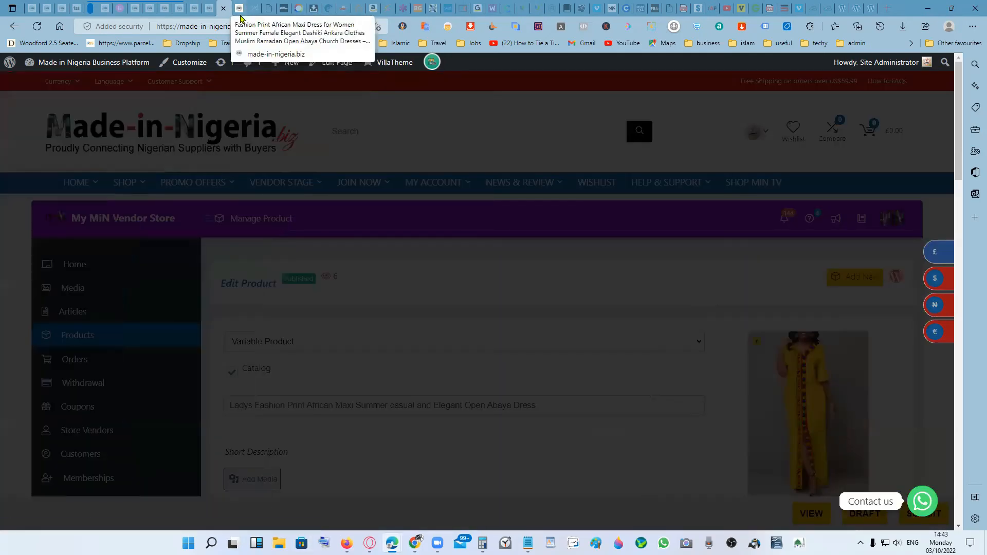
- Reload the dress's public product page and check its title, short description, categories, and color and size options
click(240, 9)
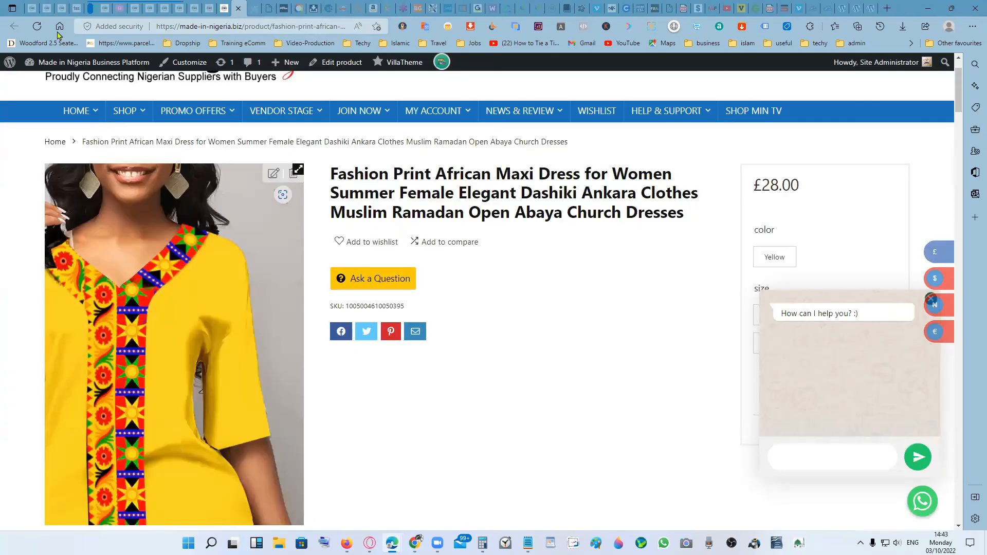
click(38, 28)
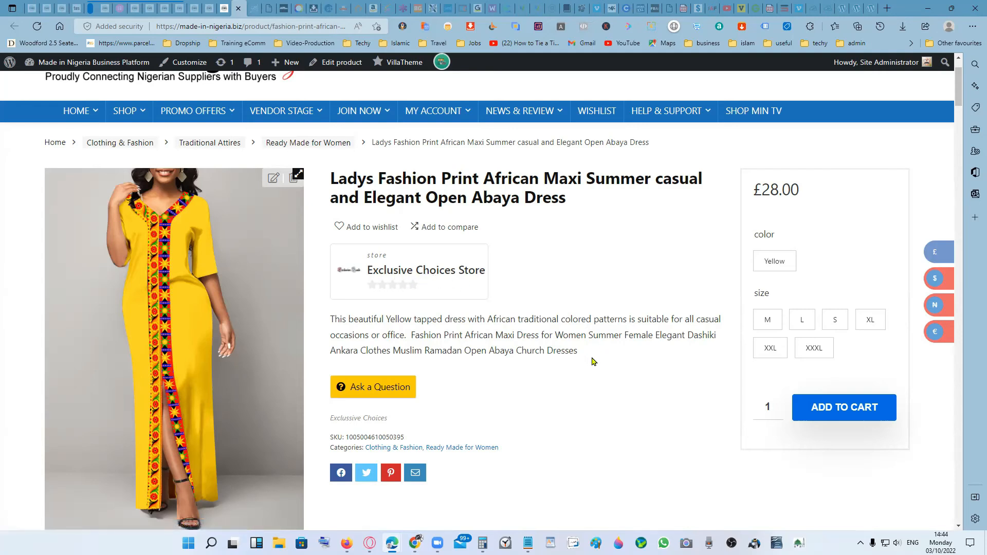
click(786, 261)
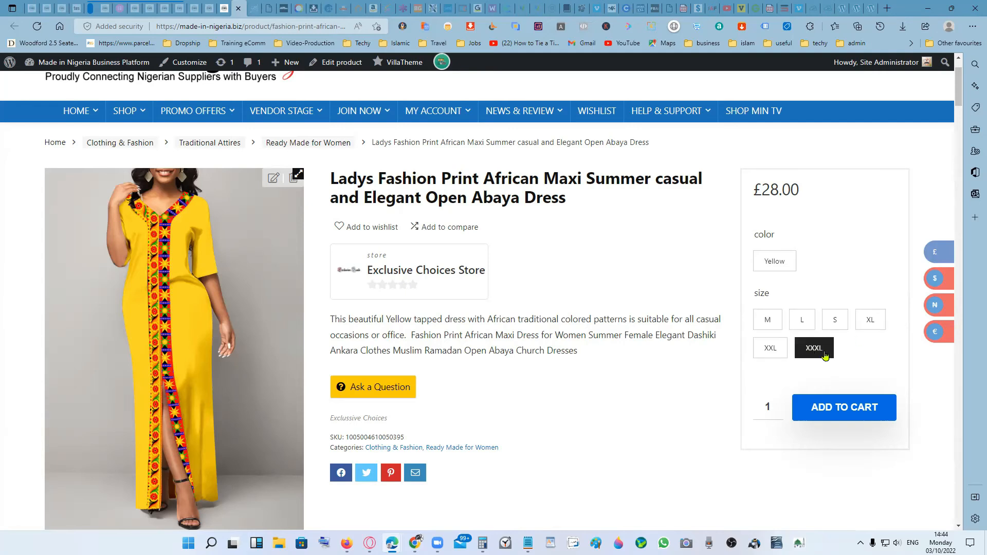
- Read the features, specifications and package contents in the product description on the public page
scroll(546, 417, down, 1)
scroll(543, 412, down, 6)
scroll(529, 406, up, 1)
scroll(128, 358, down, 1)
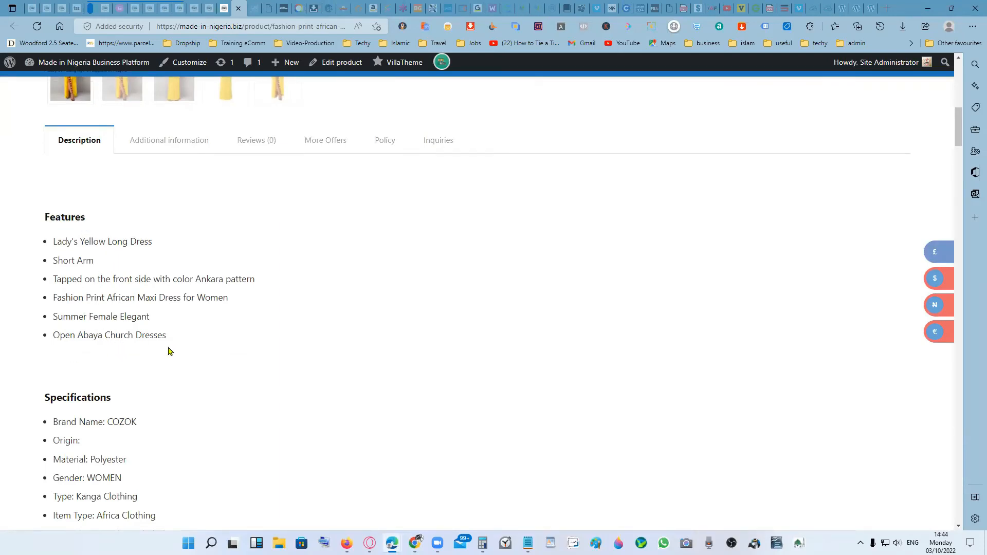
scroll(196, 350, down, 1)
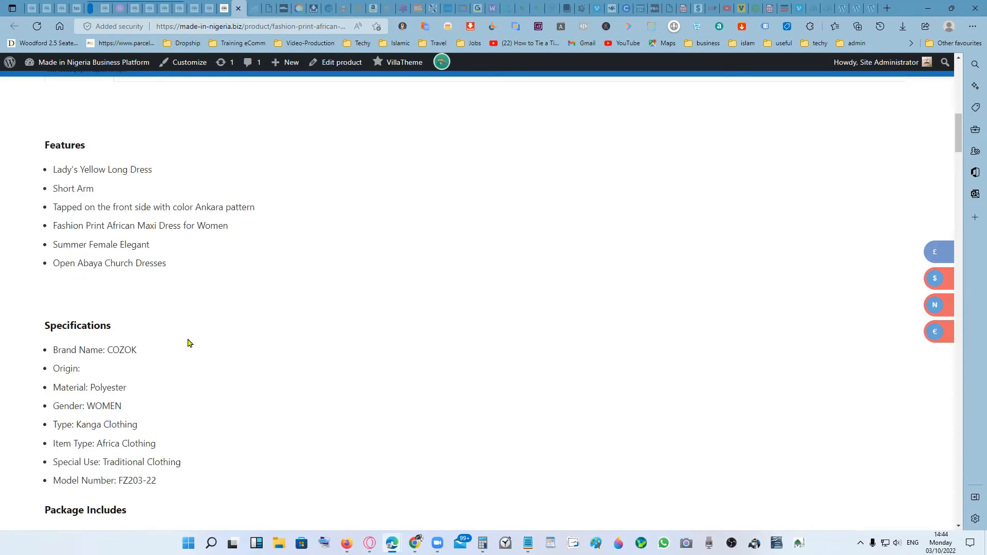
scroll(188, 342, down, 3)
scroll(182, 294, up, 3)
scroll(154, 315, down, 4)
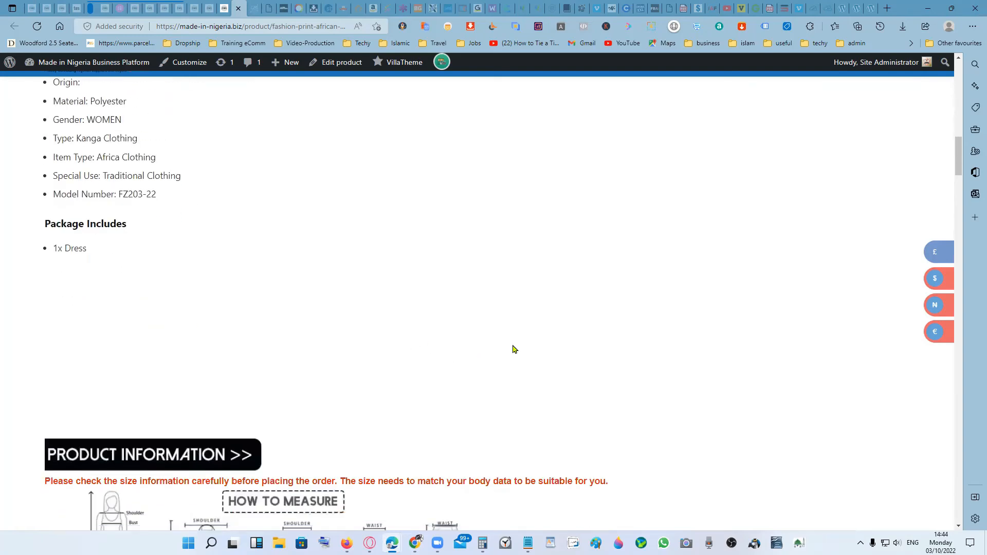
- Examine the measuring guide and the size chart in the public product description
scroll(512, 349, down, 4)
scroll(512, 349, down, 2)
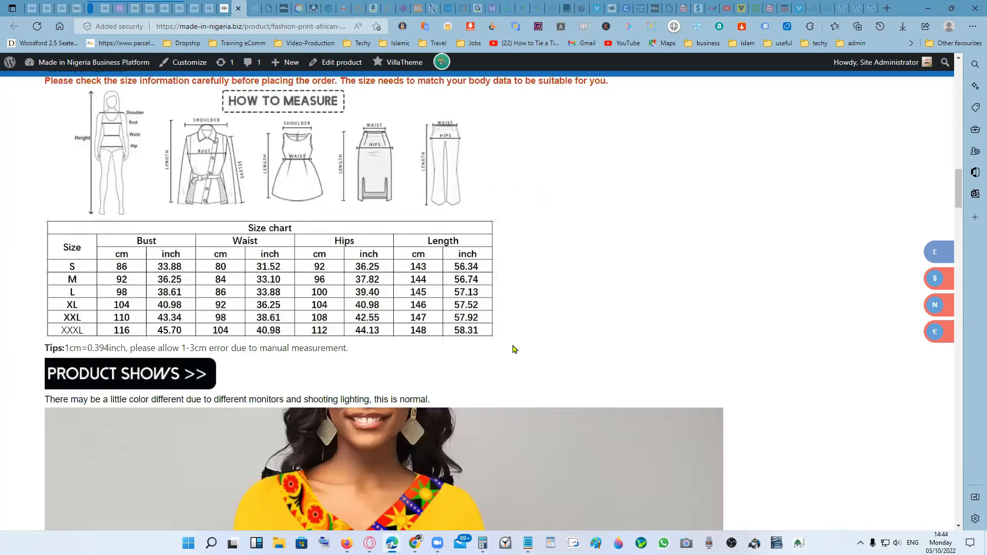
scroll(512, 349, down, 4)
scroll(512, 345, up, 6)
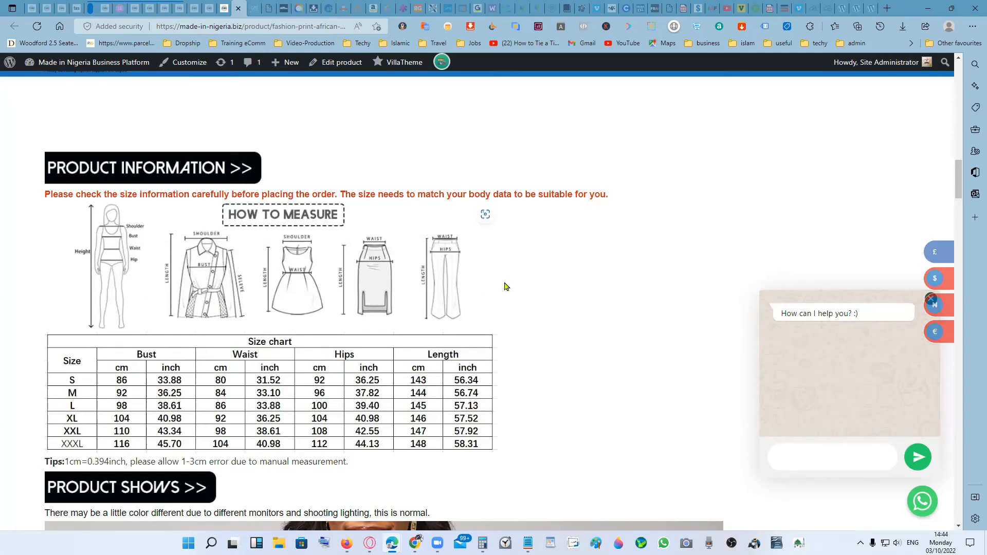
scroll(463, 299, down, 1)
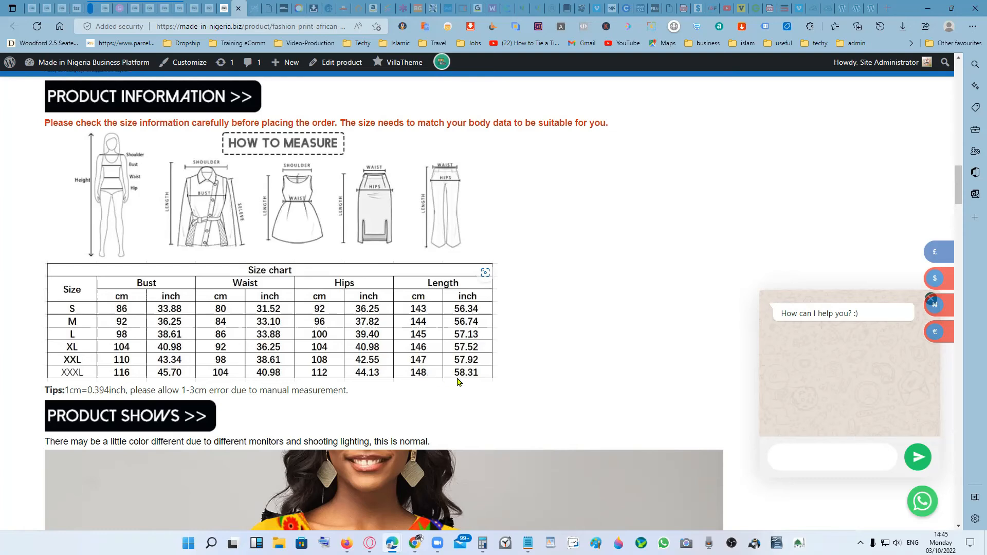
scroll(447, 376, down, 1)
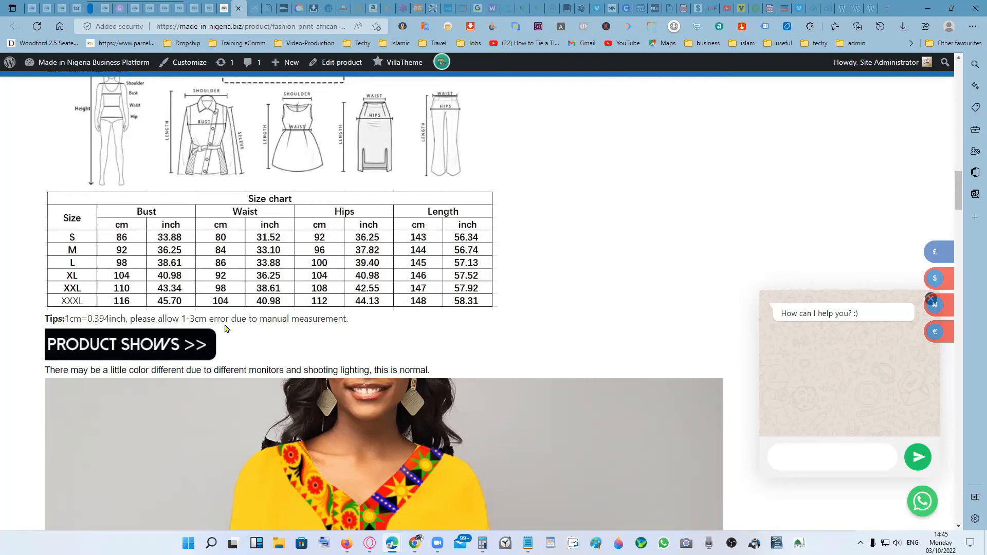
scroll(244, 315, down, 1)
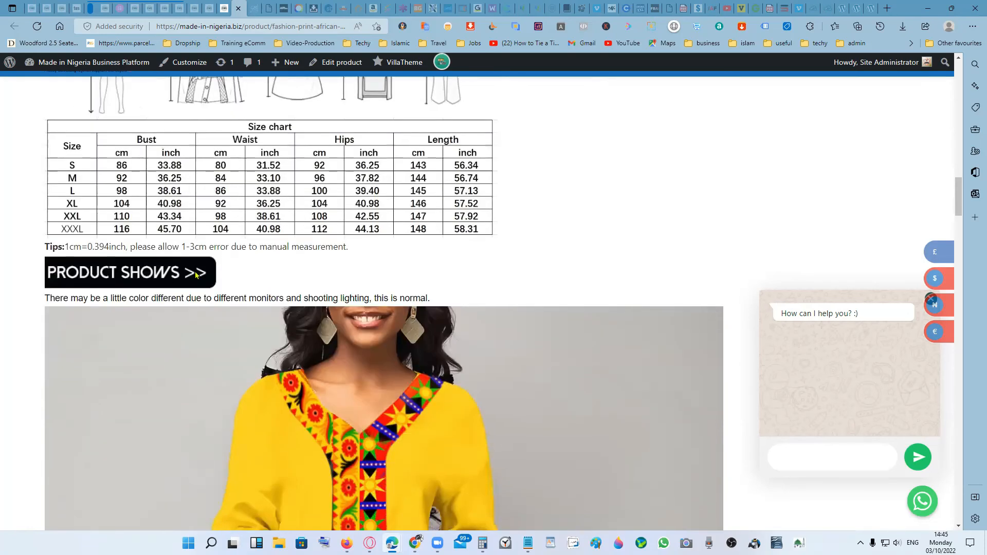
- Look through the dress photos in the Product Shows section of the description
scroll(307, 354, down, 3)
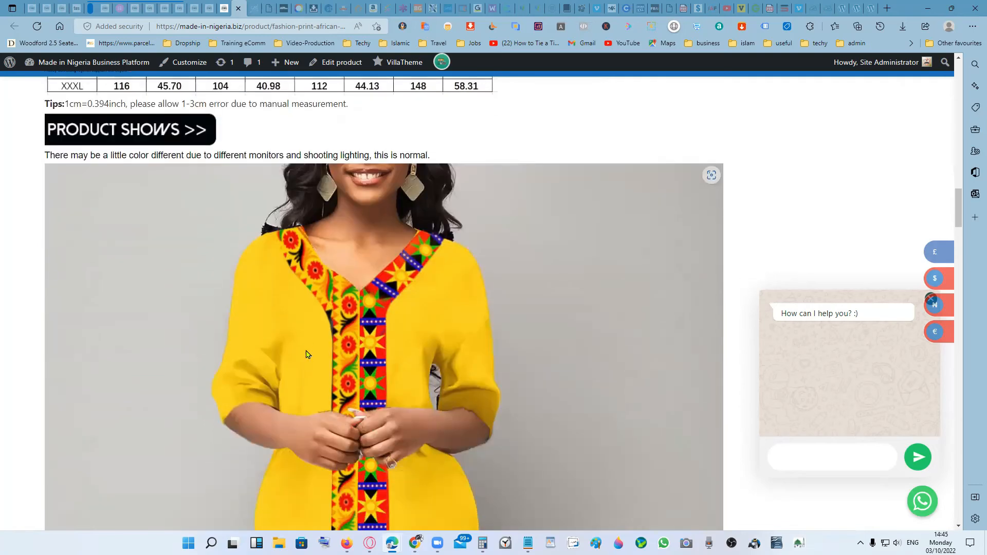
scroll(482, 343, down, 10)
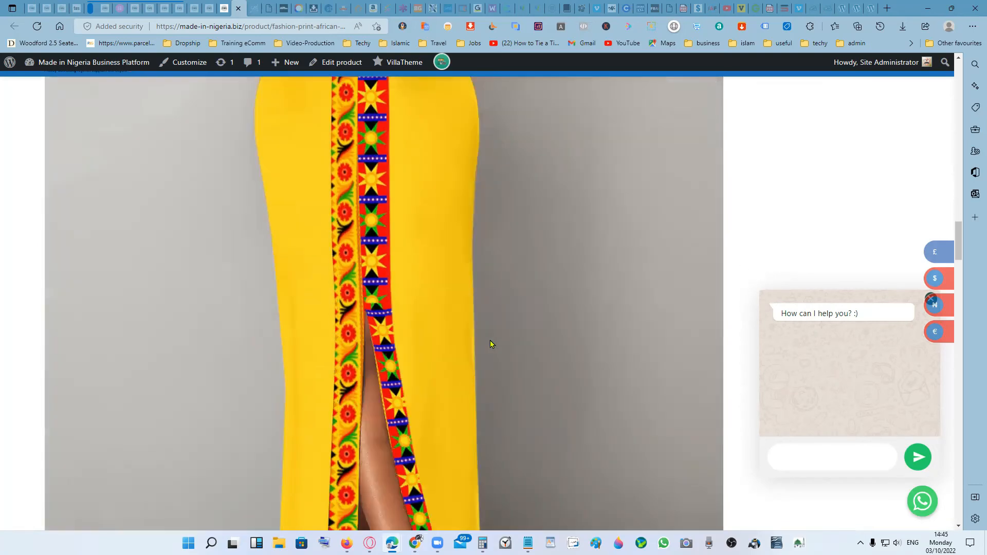
scroll(492, 340, down, 15)
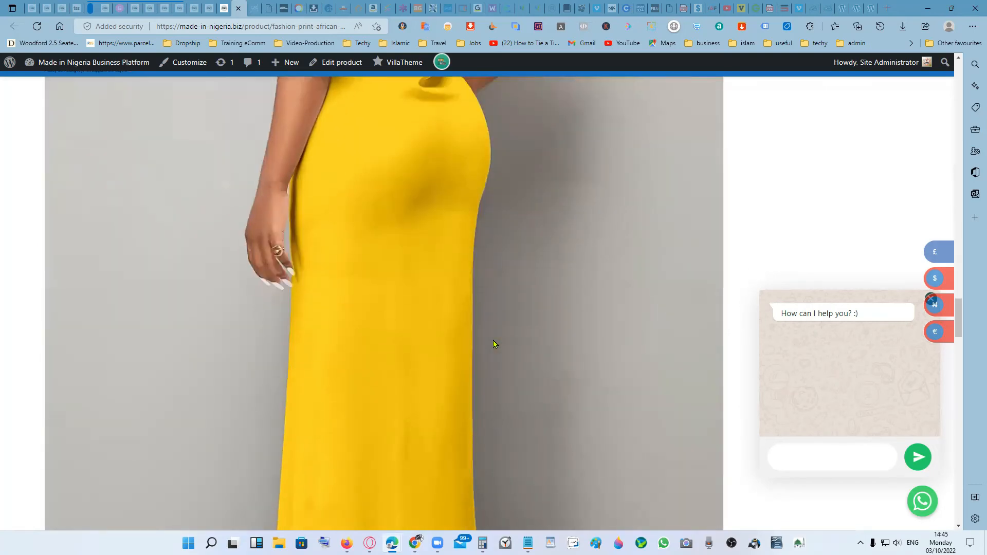
scroll(519, 341, down, 6)
scroll(519, 342, up, 11)
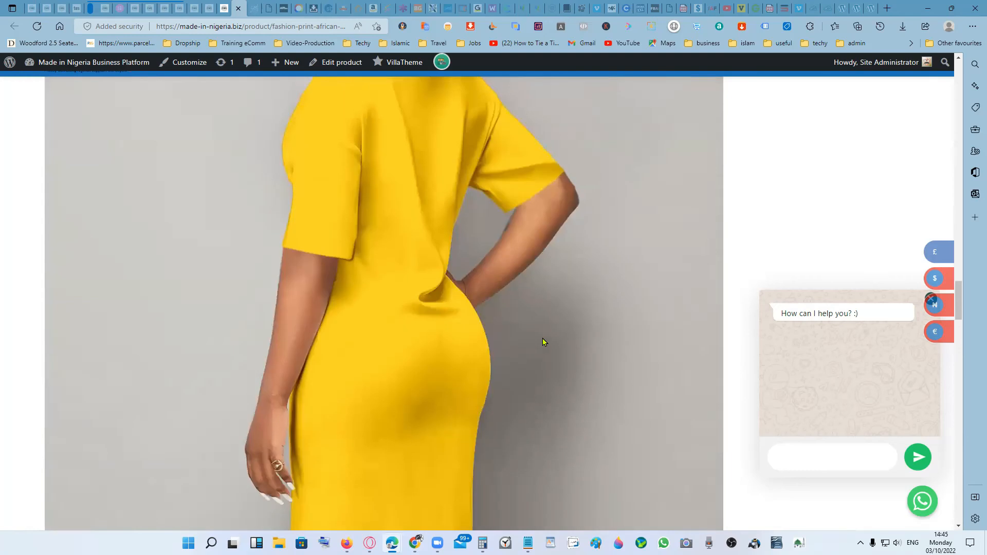
scroll(569, 328, down, 12)
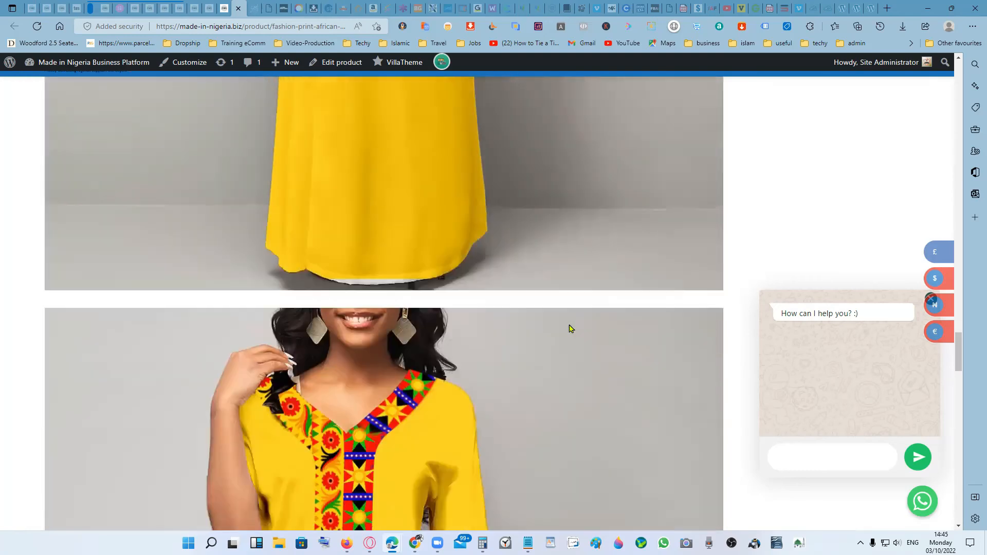
scroll(568, 328, up, 3)
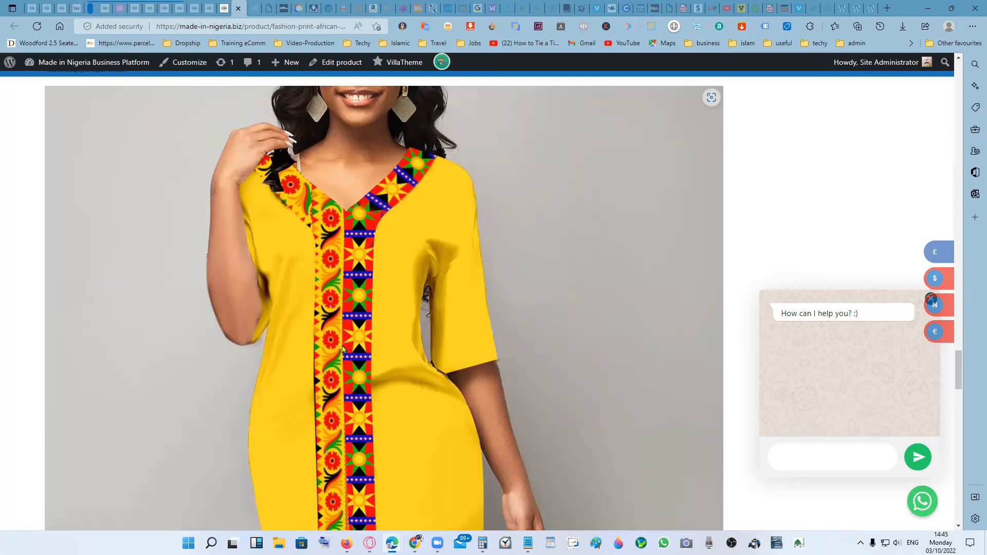
scroll(369, 406, down, 4)
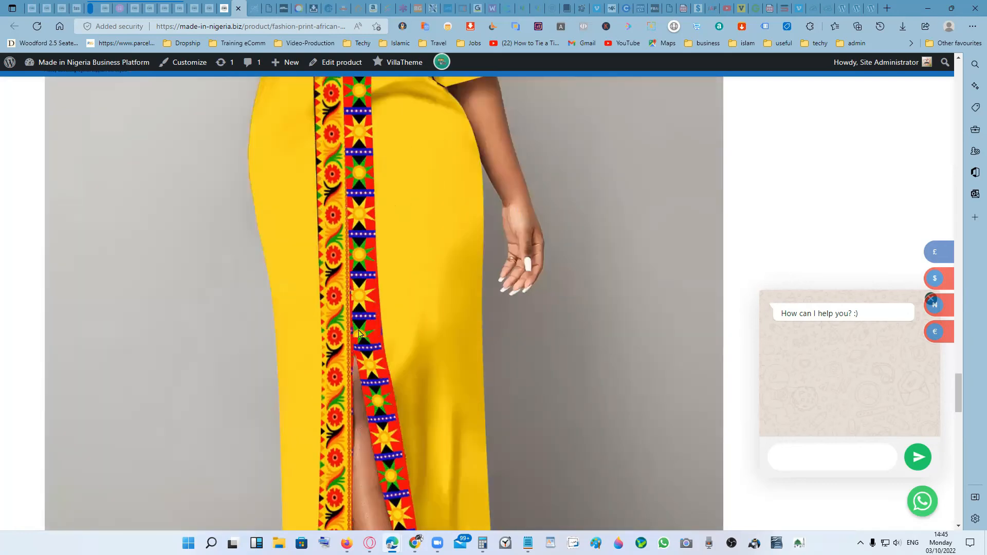
scroll(362, 368, down, 7)
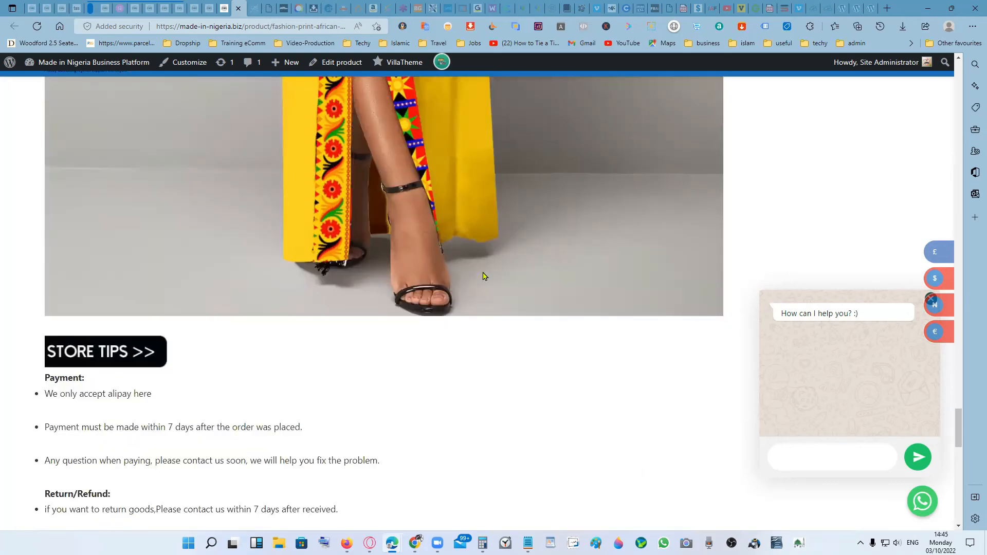
- Read the store tips on payment, returns, feedback and shipment at the end of the description
scroll(473, 268, down, 1)
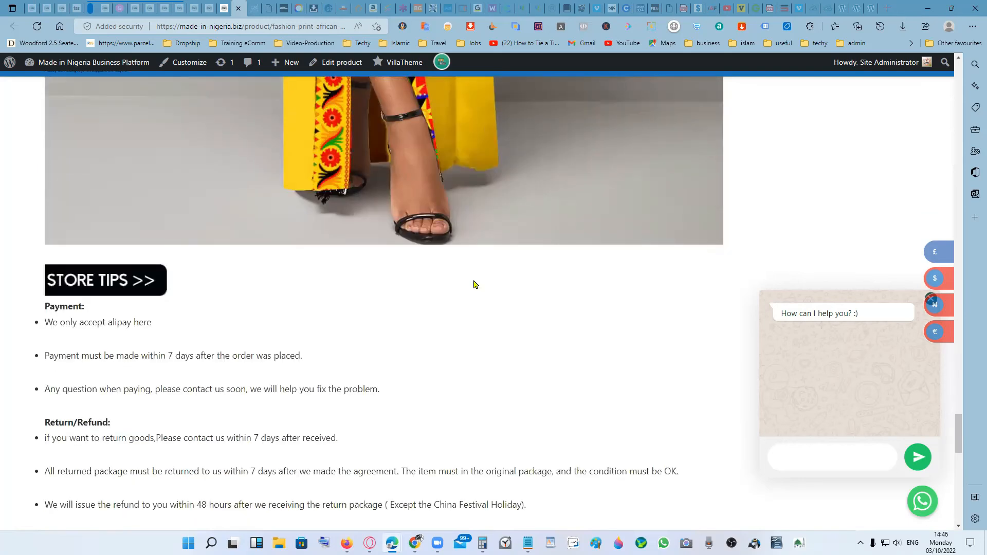
scroll(473, 284, down, 3)
scroll(474, 284, up, 2)
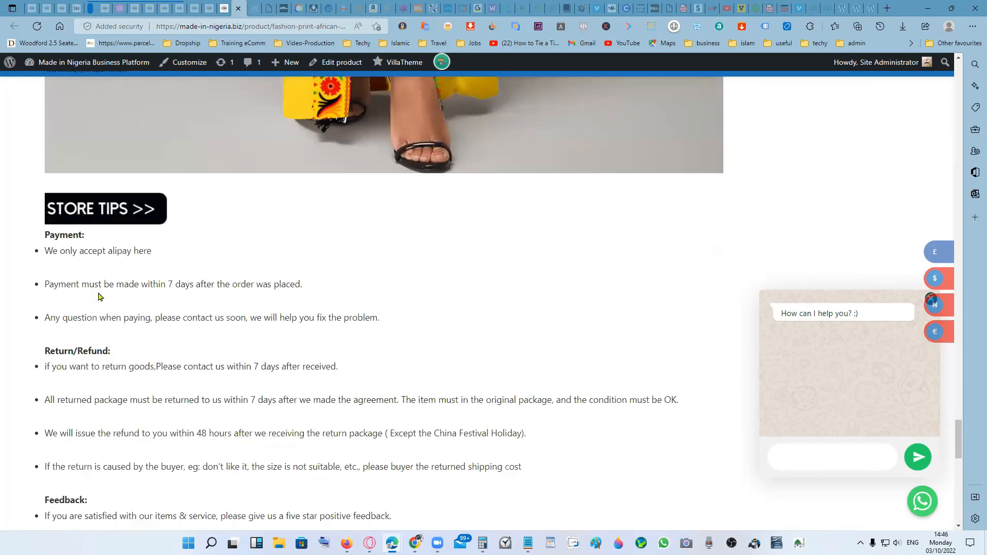
scroll(242, 355, down, 3)
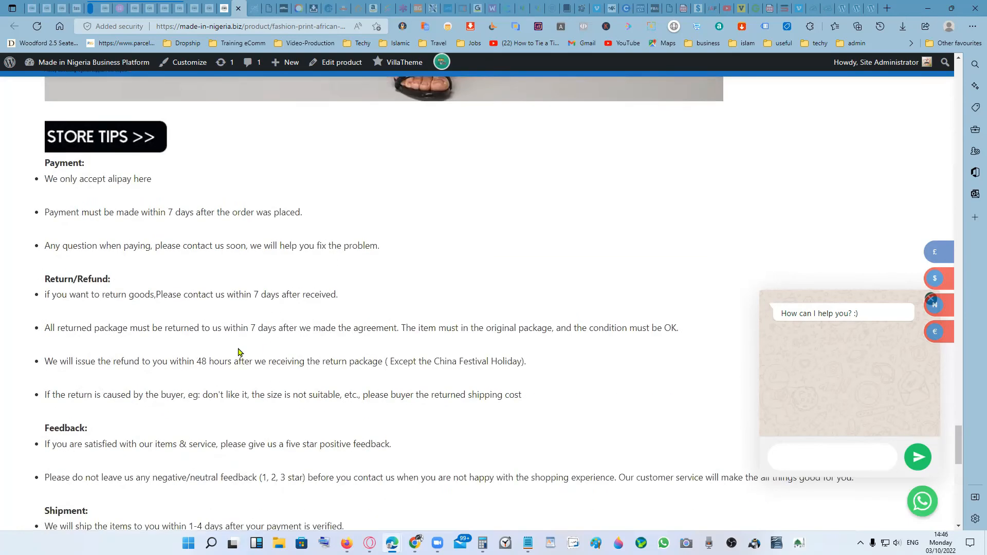
scroll(243, 353, down, 3)
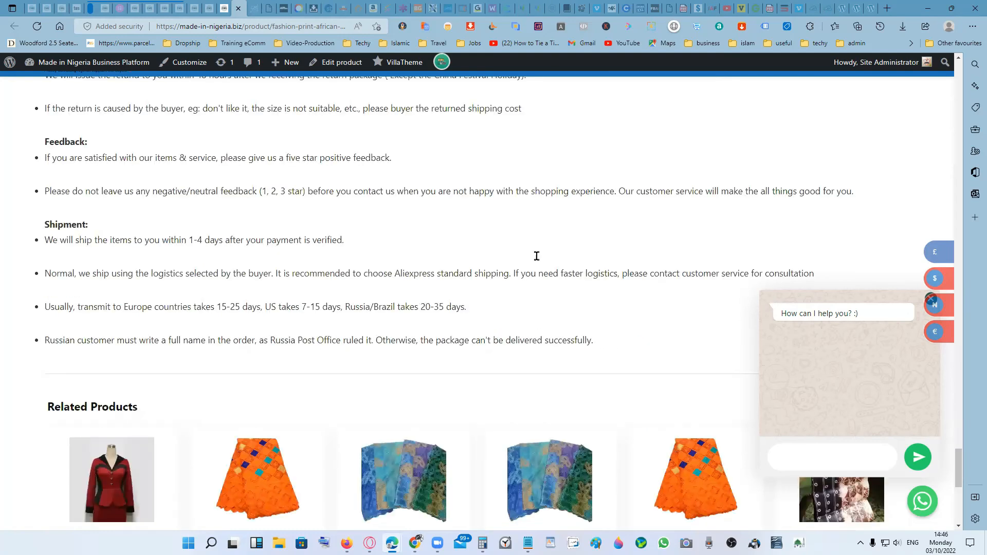
- Return to the product editor and activate the Estimated Delivery attribute in the product's attribute settings
click(211, 8)
scroll(447, 367, down, 2)
scroll(446, 366, down, 15)
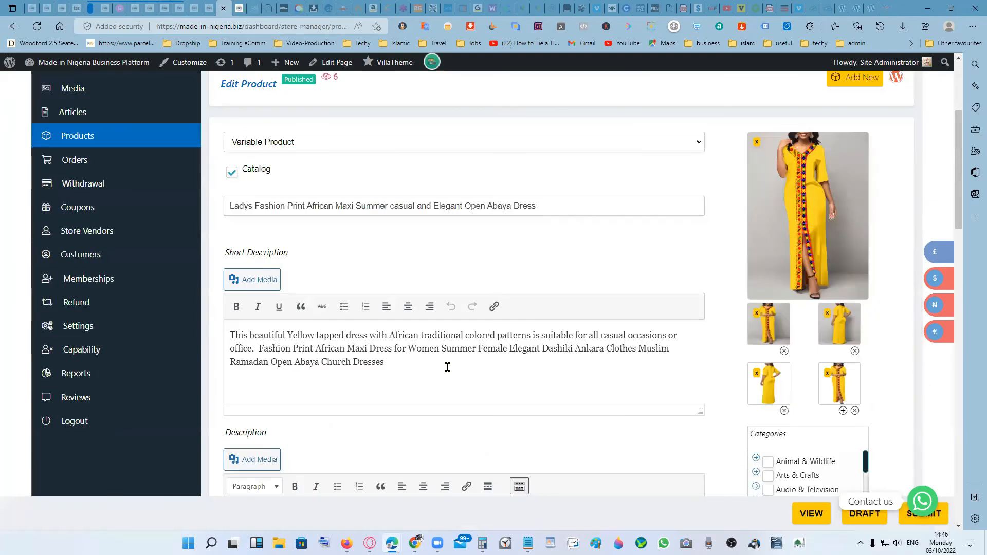
scroll(446, 371, down, 5)
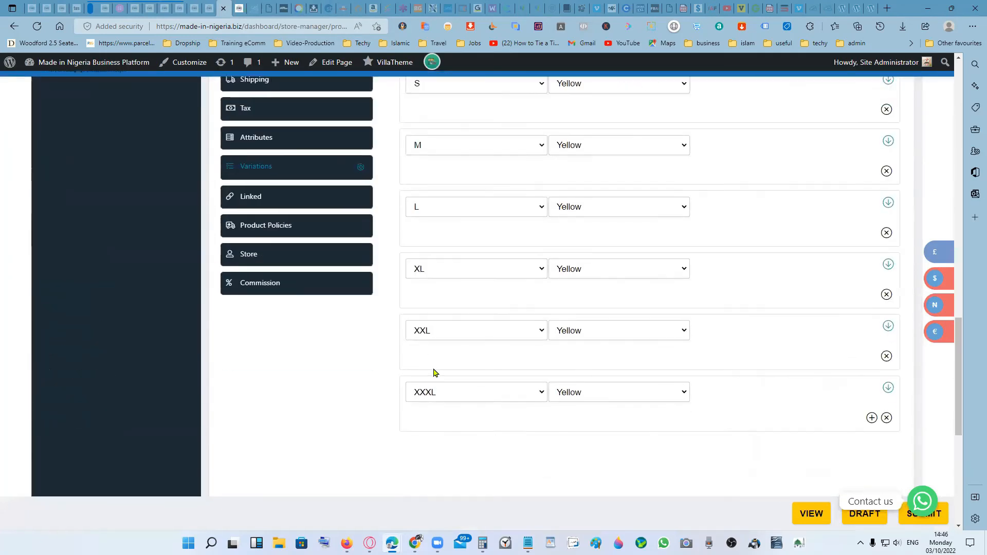
scroll(412, 368, up, 5)
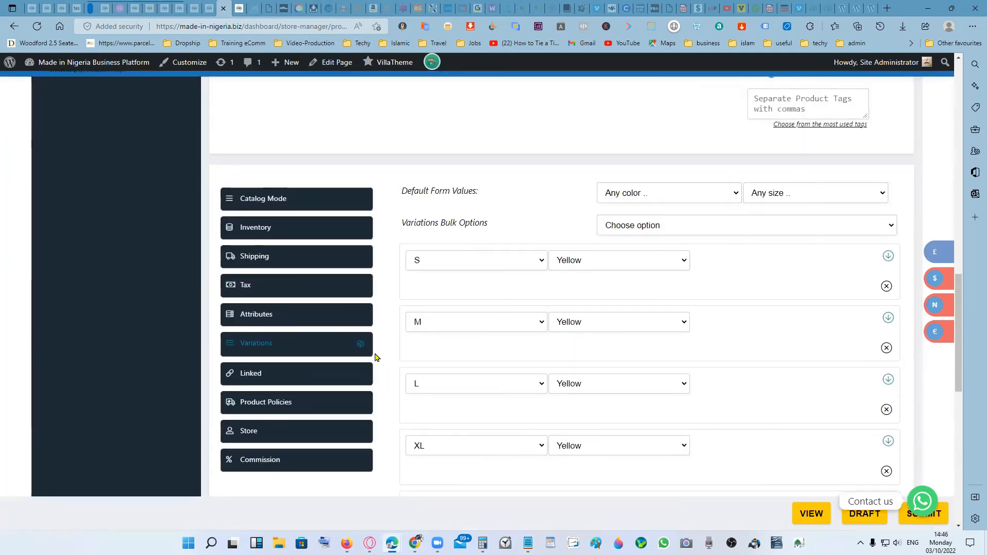
click(300, 317)
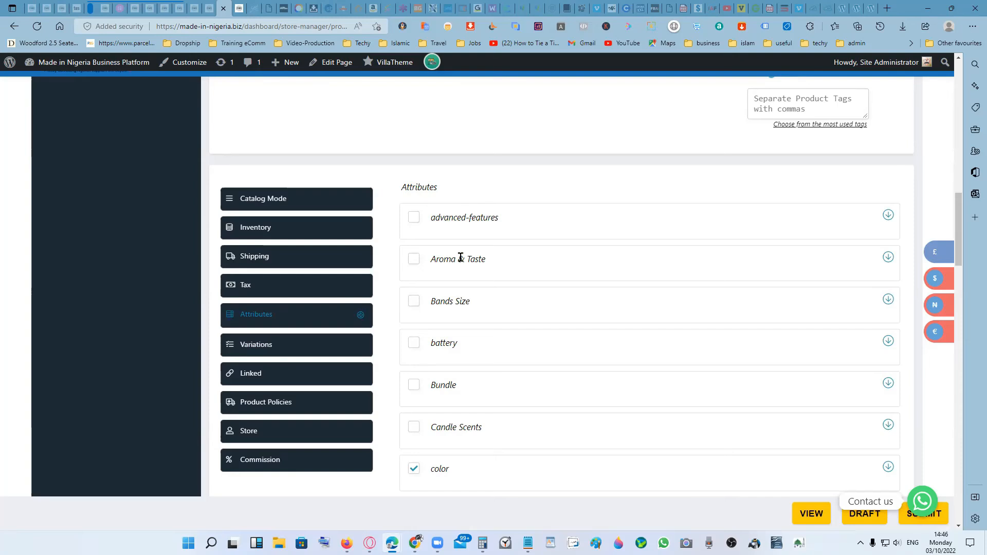
scroll(502, 340, down, 3)
scroll(502, 346, down, 2)
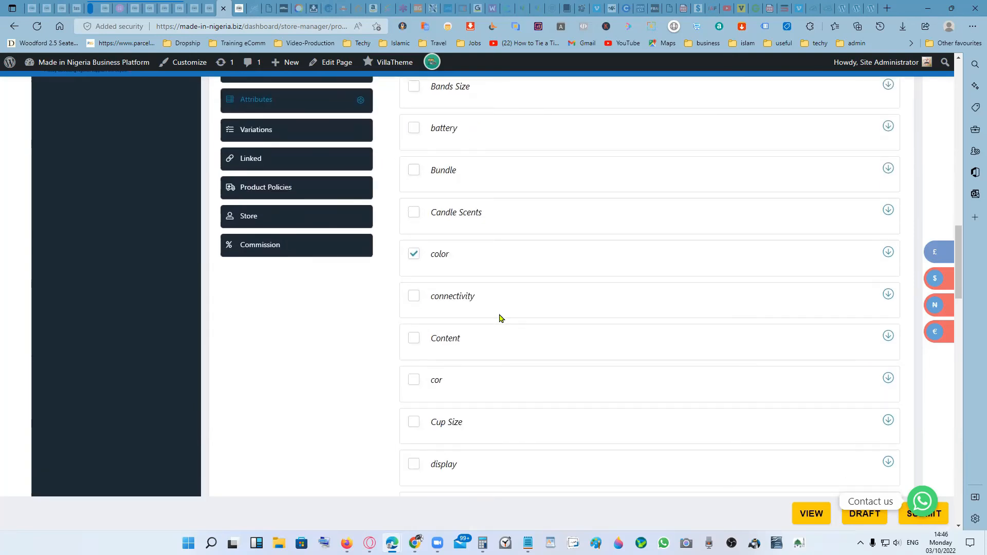
scroll(502, 346, down, 3)
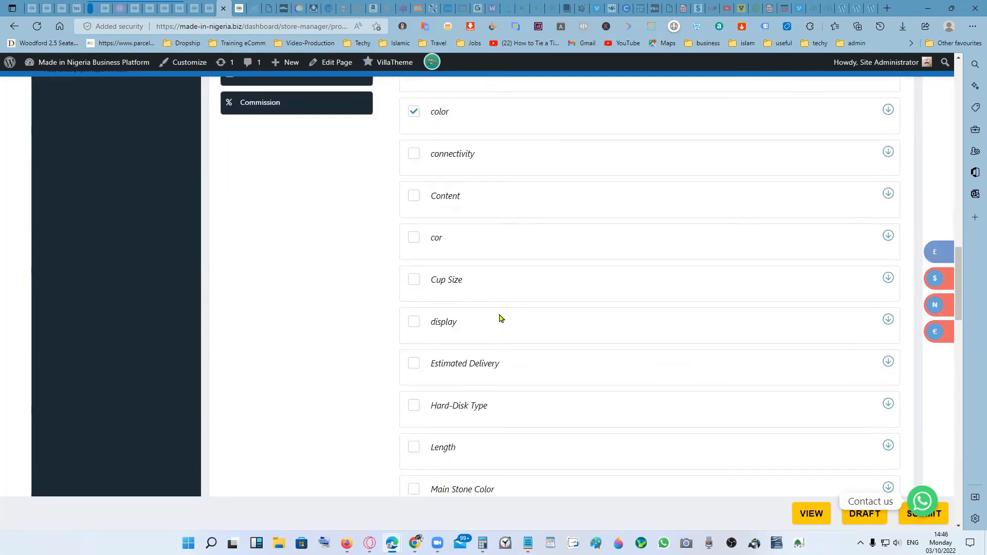
click(413, 363)
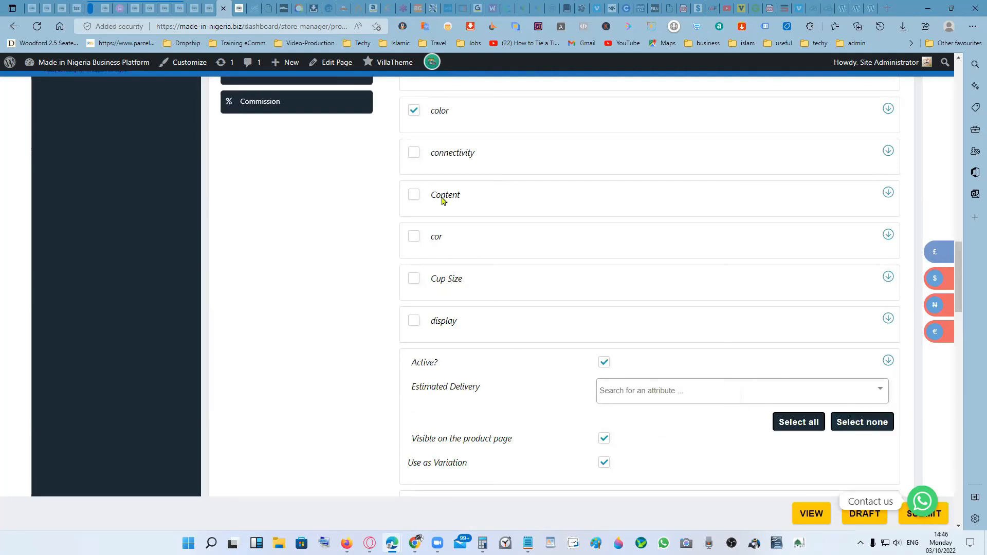
- Check the shipment delivery times and the related products on the public product page
click(239, 8)
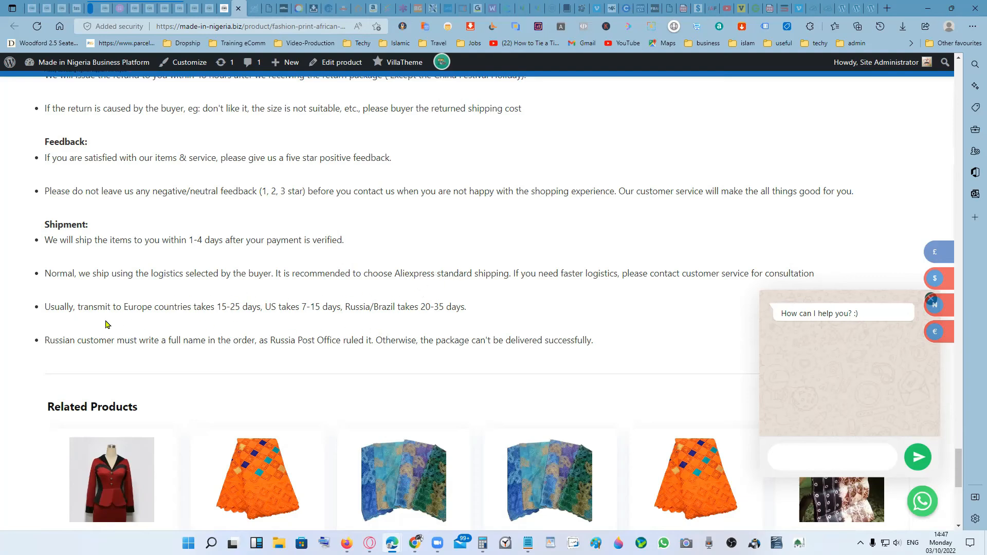
scroll(180, 318, down, 1)
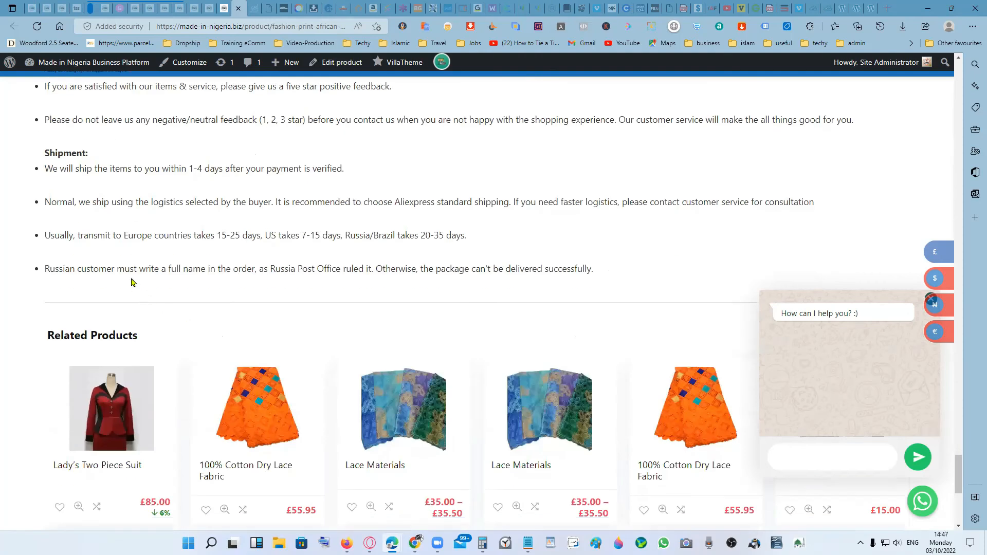
scroll(132, 282, down, 2)
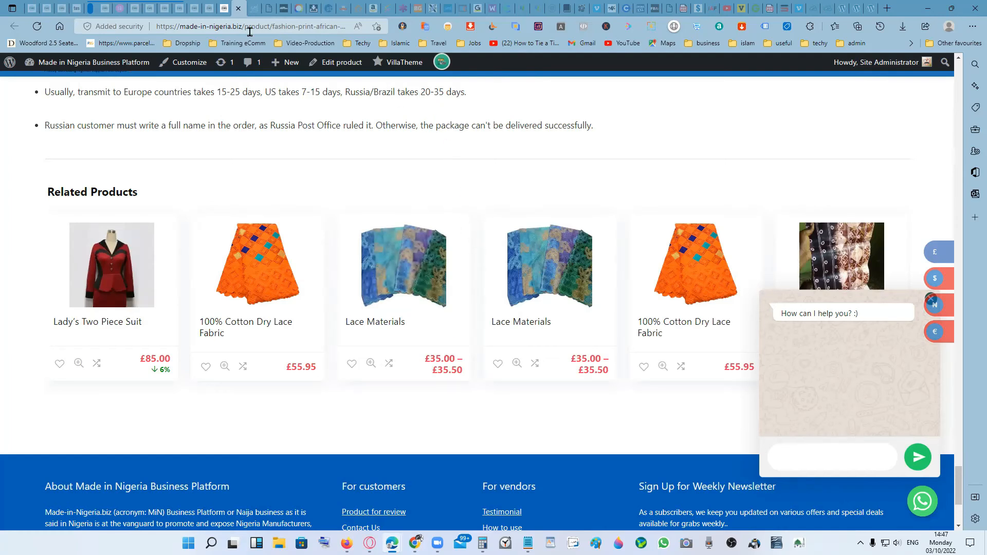
- Return to the product editor and set the Estimated Delivery attribute to 15-20 Days
click(216, 8)
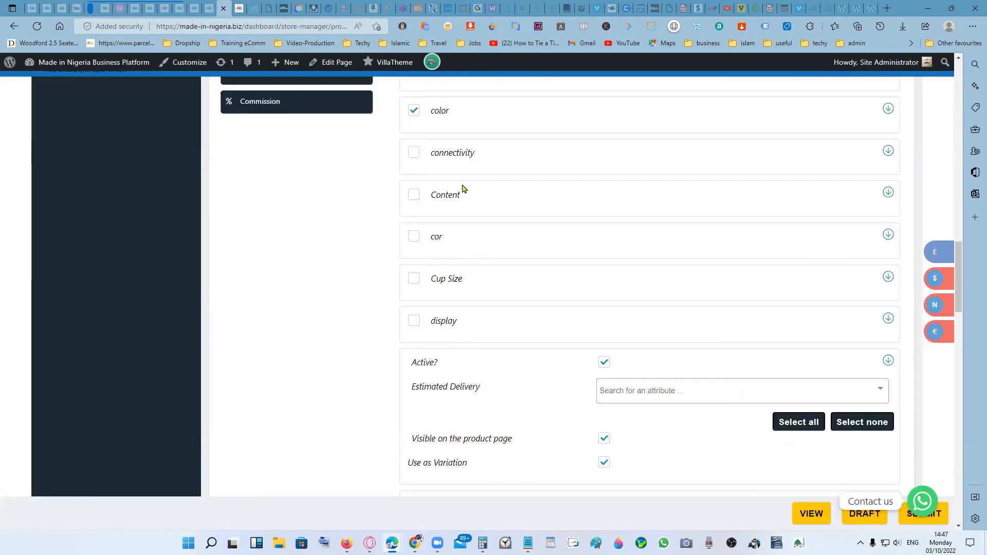
click(707, 397)
scroll(702, 416, down, 1)
scroll(702, 416, down, 1)
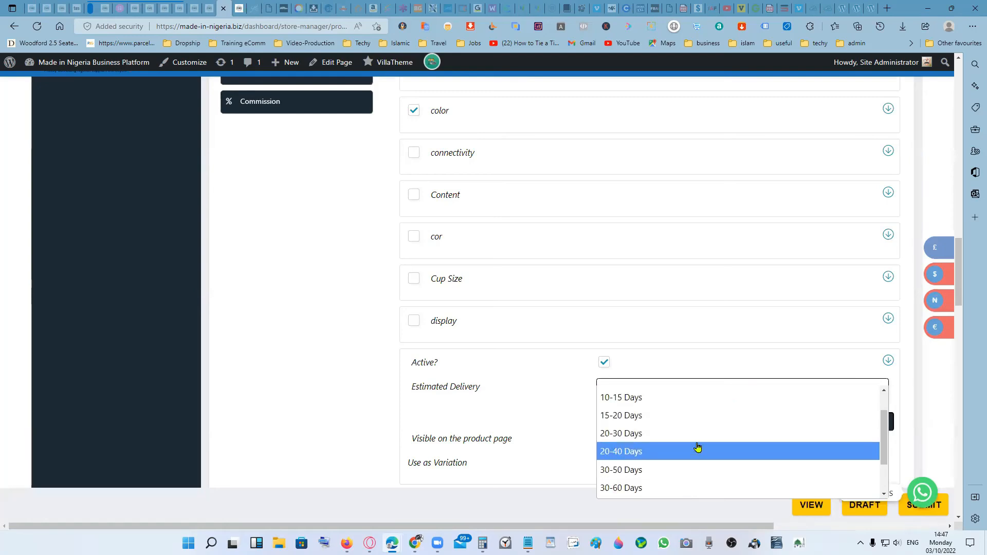
click(697, 414)
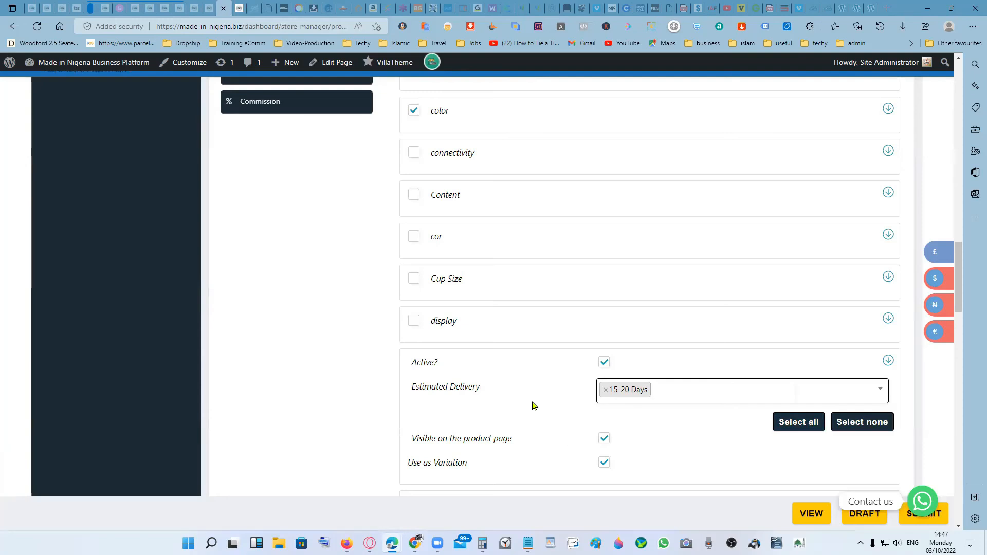
- Turn off Use as Variation for Estimated Delivery, keep it visible on the product page, and submit the product
scroll(532, 406, down, 3)
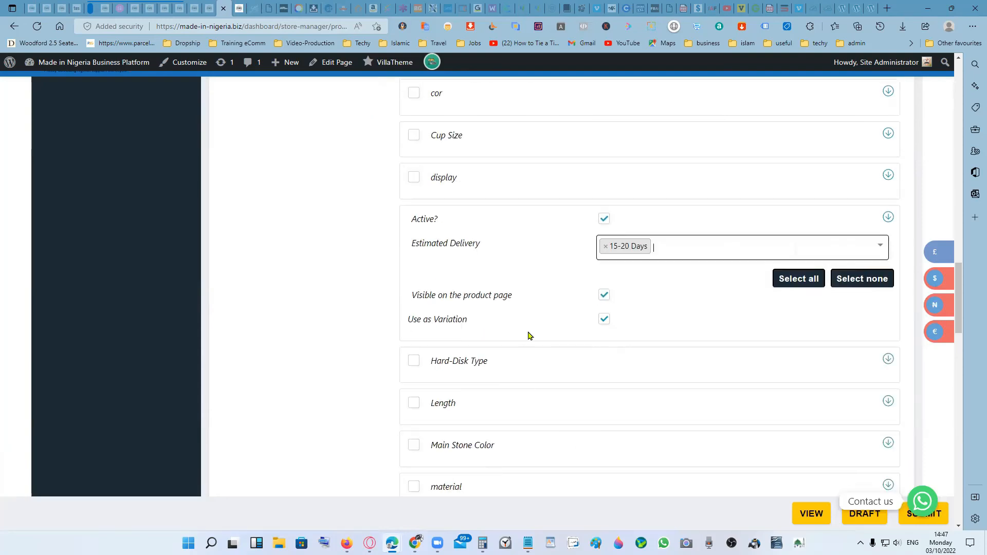
click(605, 297)
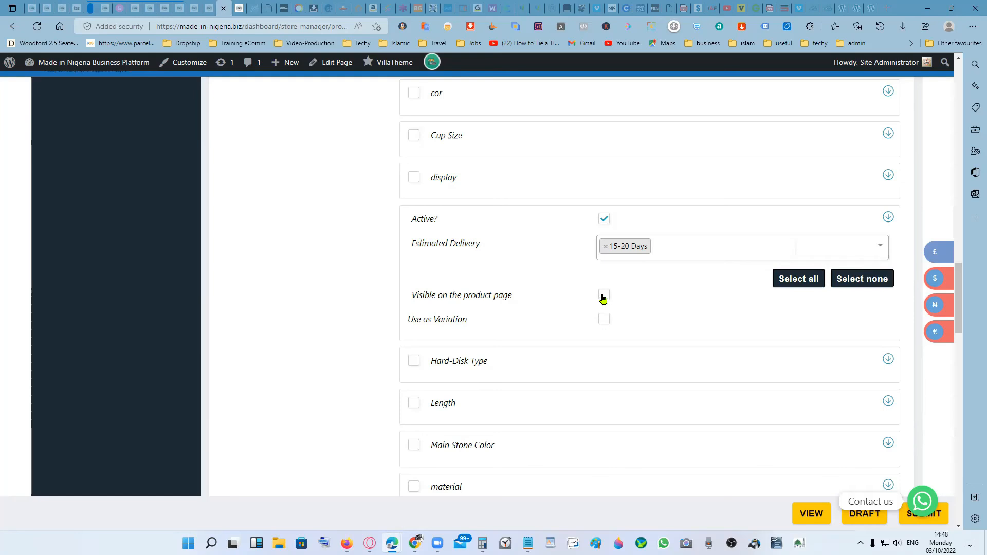
click(603, 297)
click(904, 522)
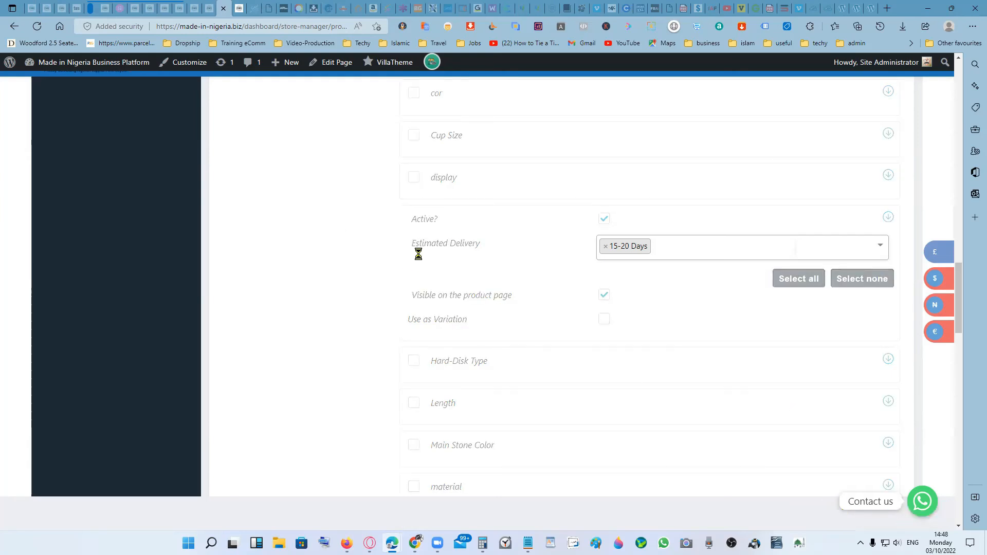
- Review the product form and its description from the features and size guide down to the Product Shows section
scroll(380, 269, up, 15)
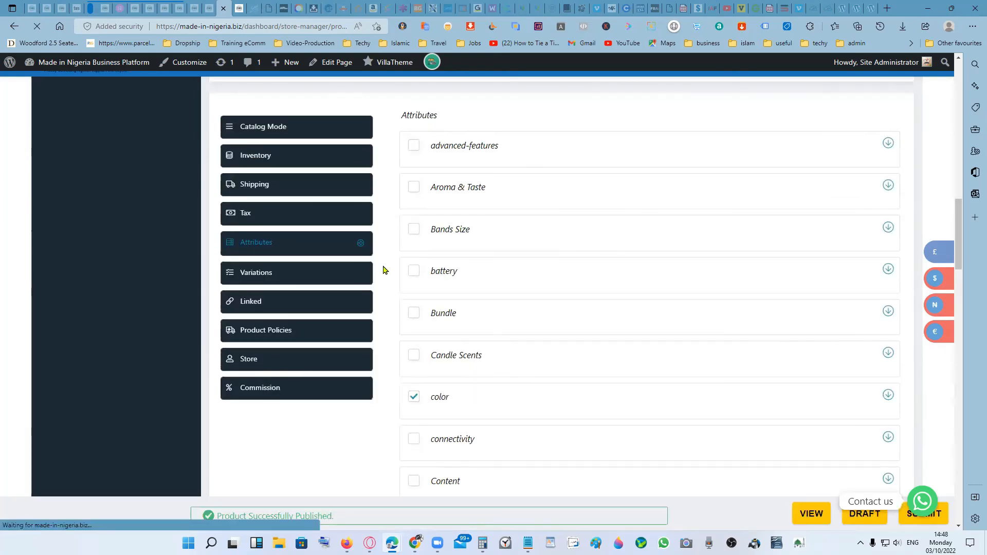
scroll(649, 278, down, 5)
scroll(652, 319, up, 10)
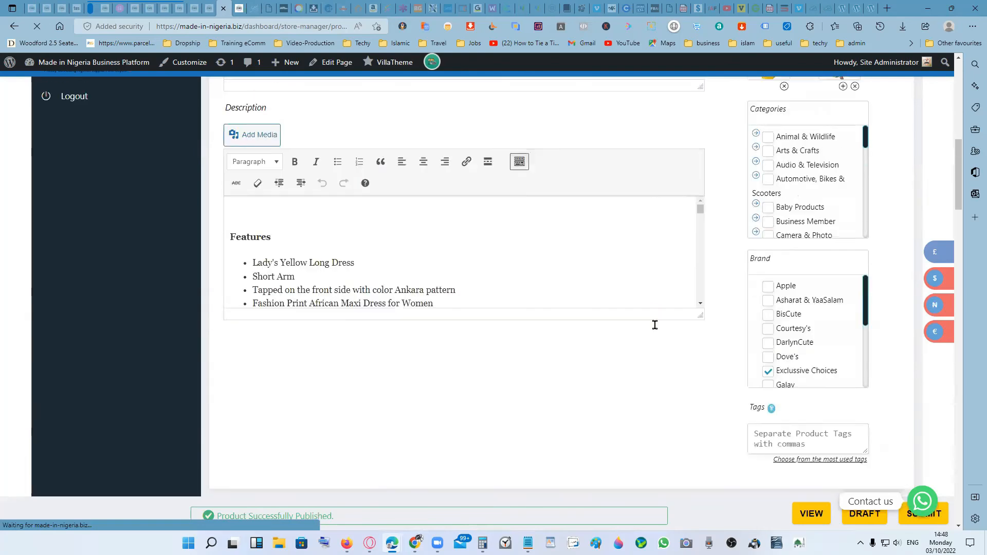
scroll(706, 334, down, 5)
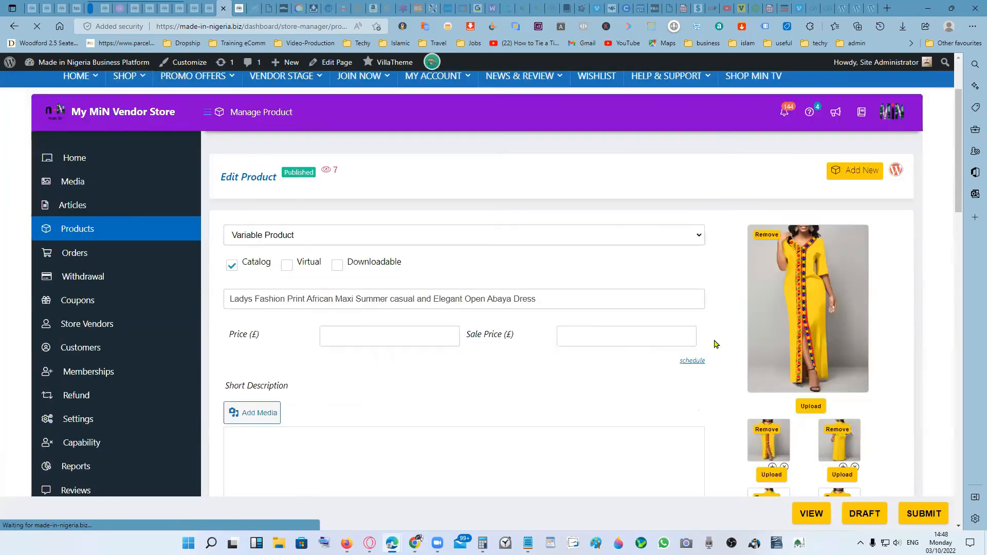
scroll(682, 291, down, 5)
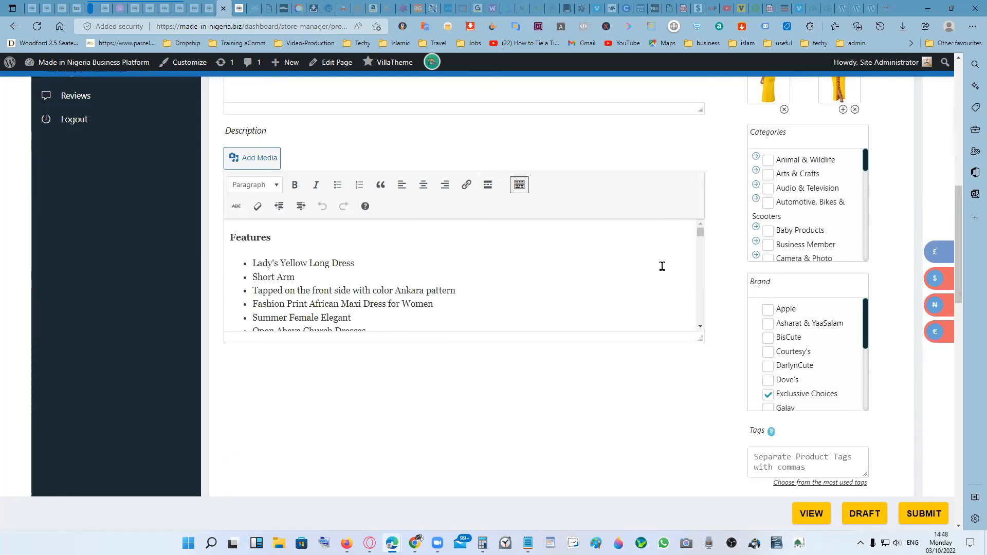
scroll(681, 277, down, 1)
scroll(681, 277, down, 6)
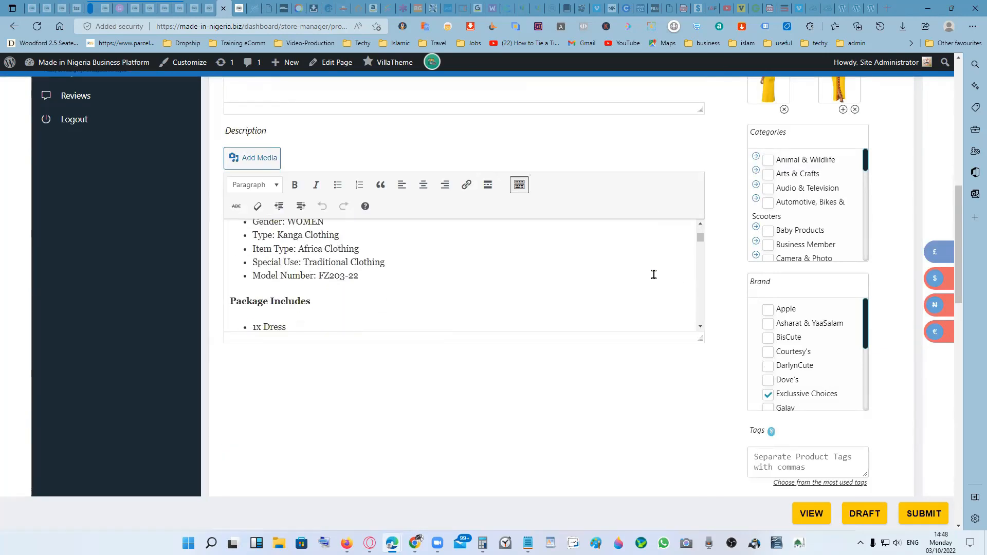
scroll(653, 274, down, 6)
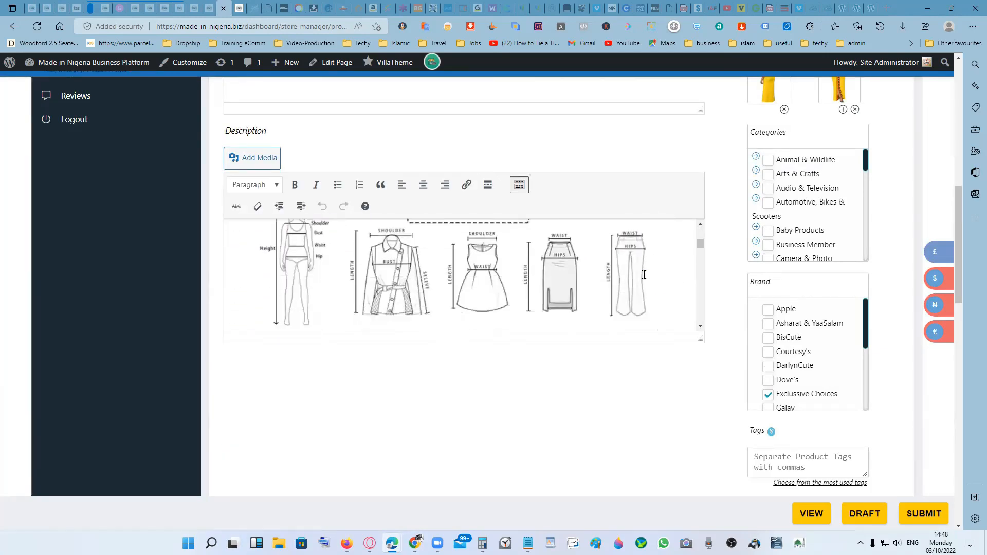
scroll(612, 277, down, 1)
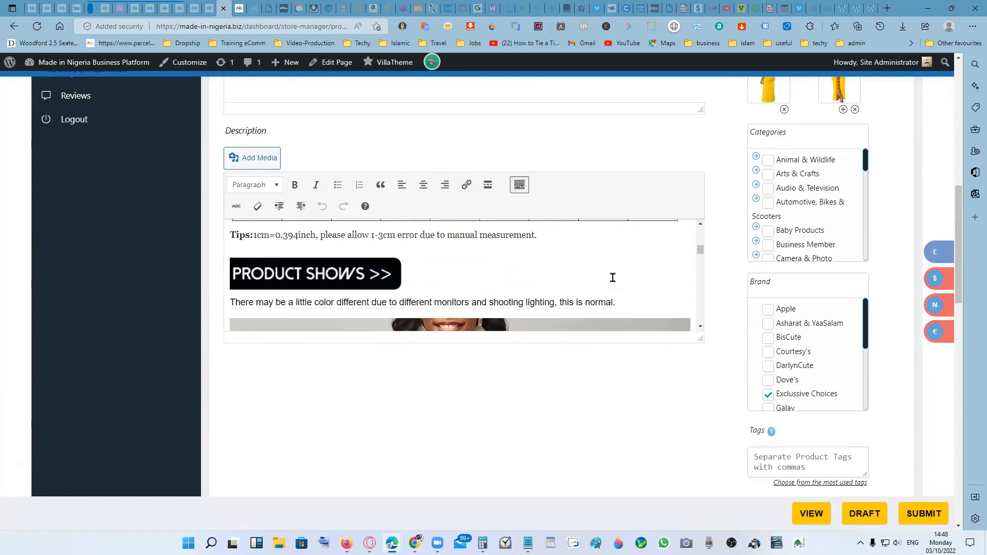
- Delete the dress photos from the Product Shows section of the description
scroll(506, 275, down, 1)
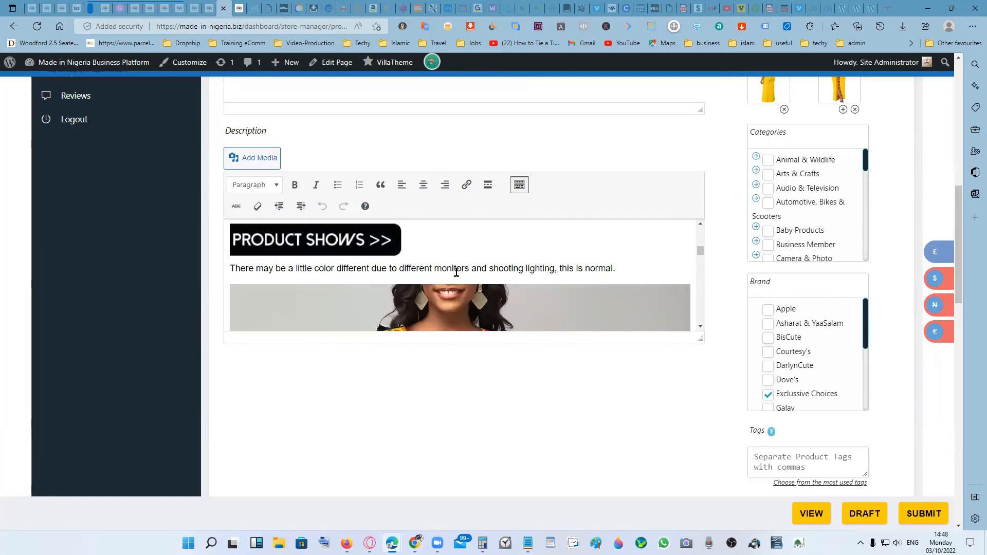
scroll(639, 273, down, 3)
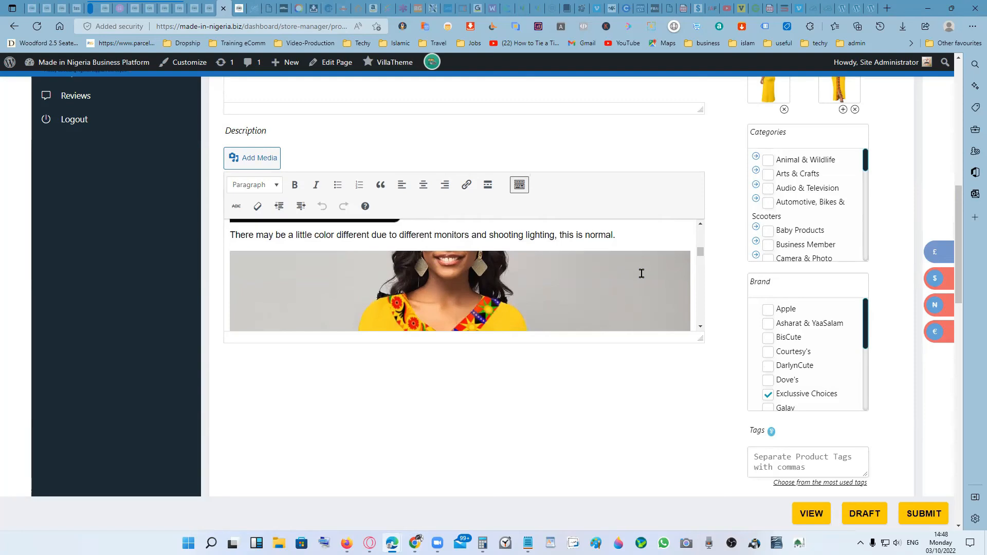
scroll(642, 275, down, 5)
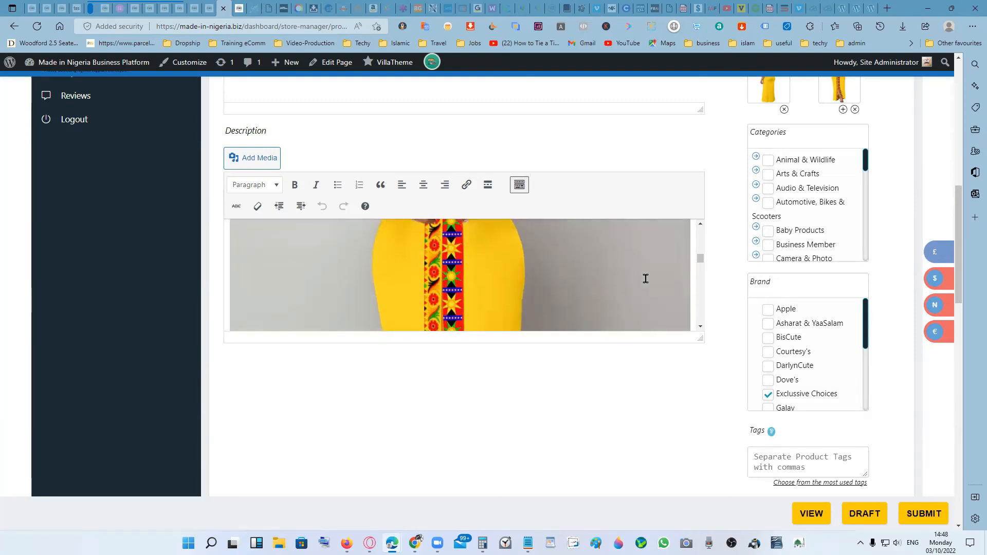
scroll(645, 279, down, 8)
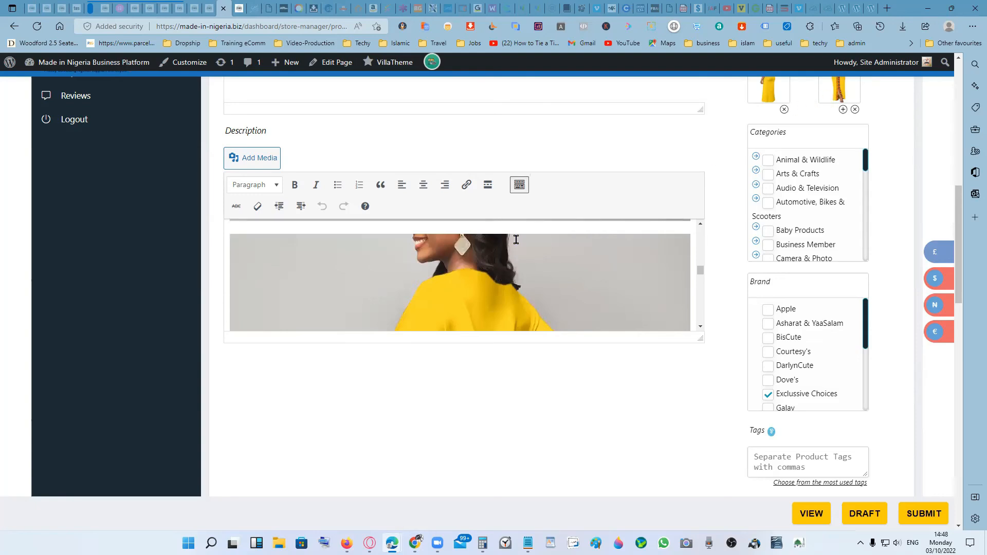
scroll(583, 286, up, 5)
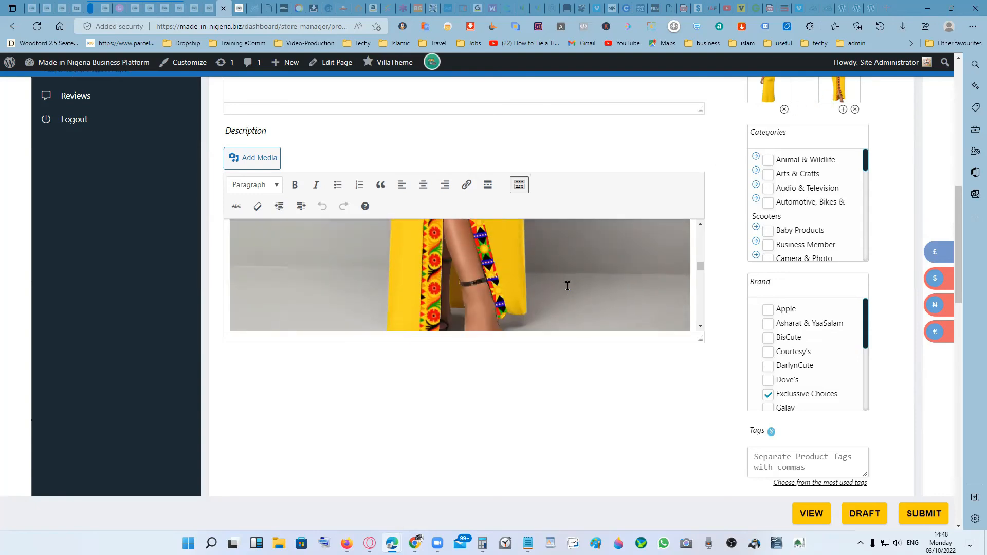
click(567, 285)
click(505, 232)
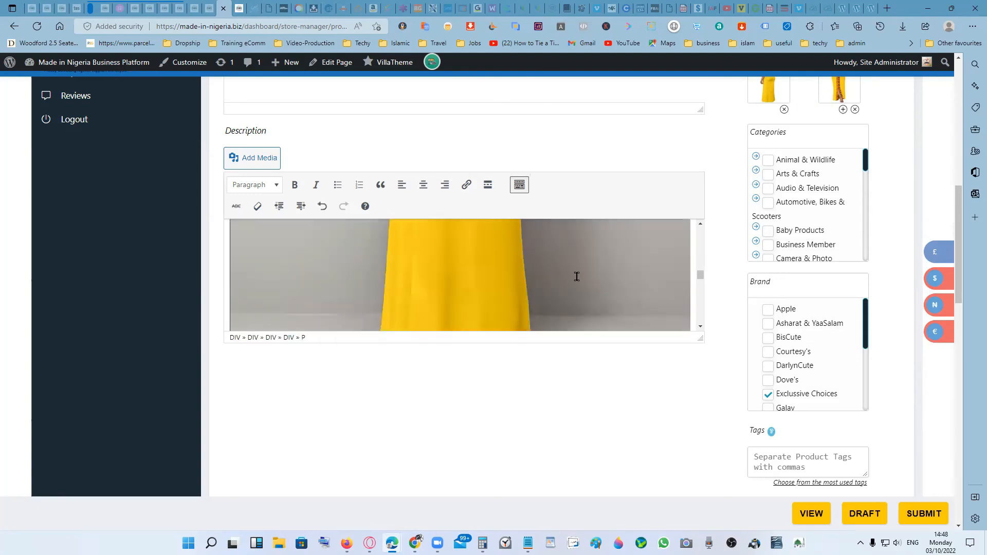
scroll(587, 278, up, 5)
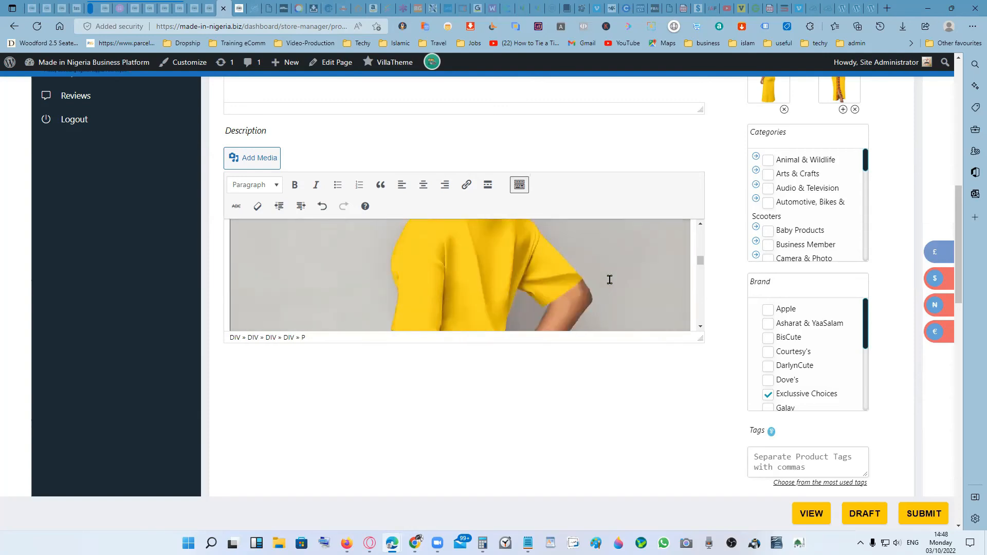
scroll(609, 279, up, 3)
scroll(609, 279, down, 2)
click(617, 279)
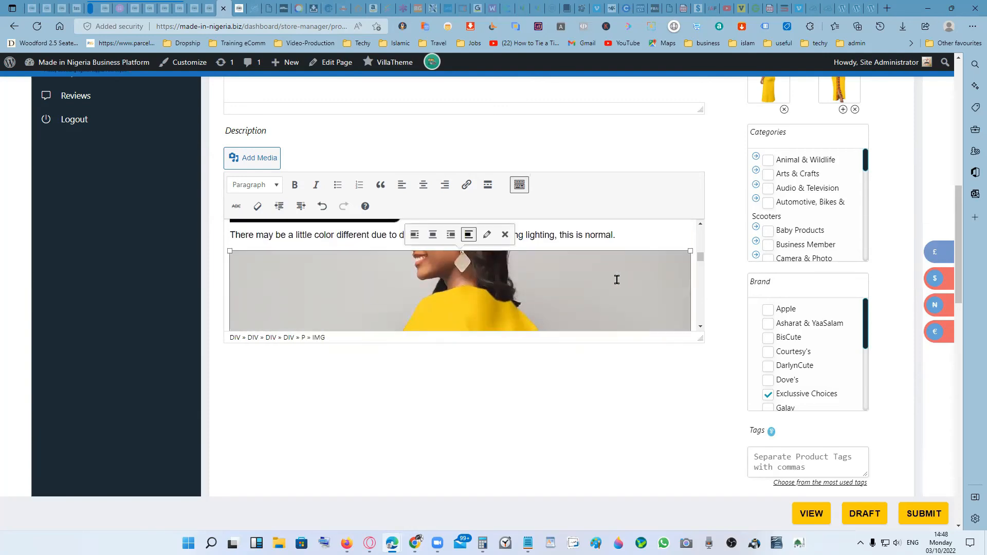
click(504, 234)
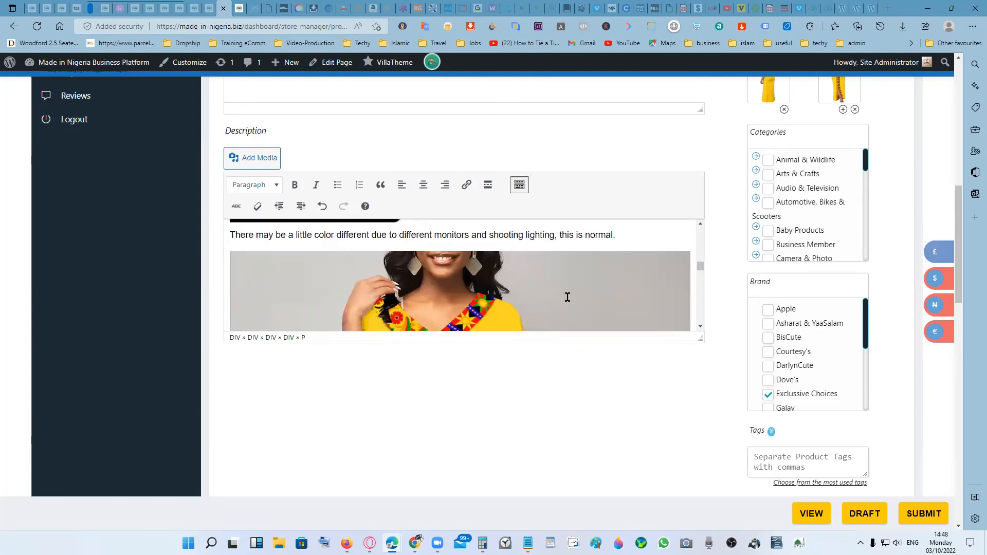
click(627, 286)
click(504, 234)
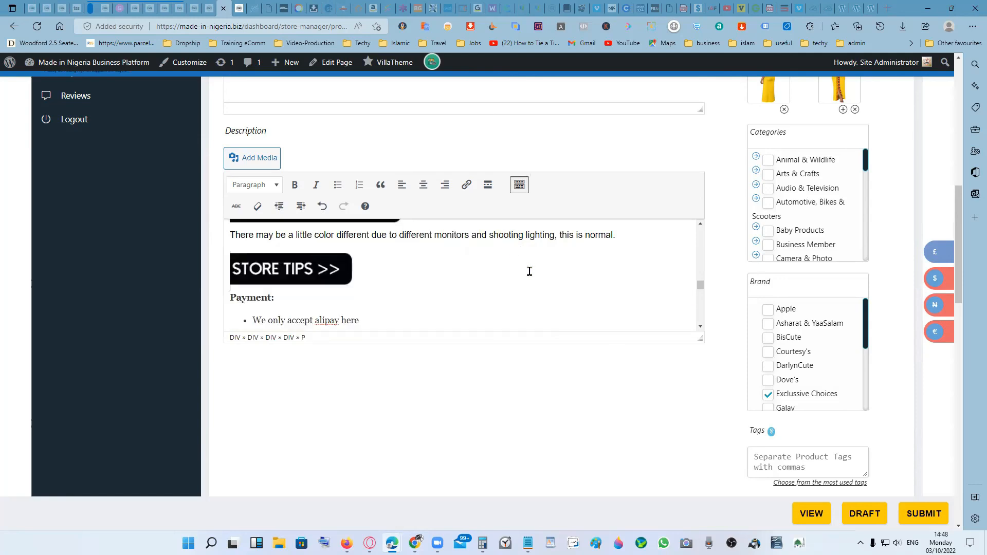
- Replace "alipay" with "Paypal &" in the first Payment bullet of the store tips
scroll(368, 293, down, 1)
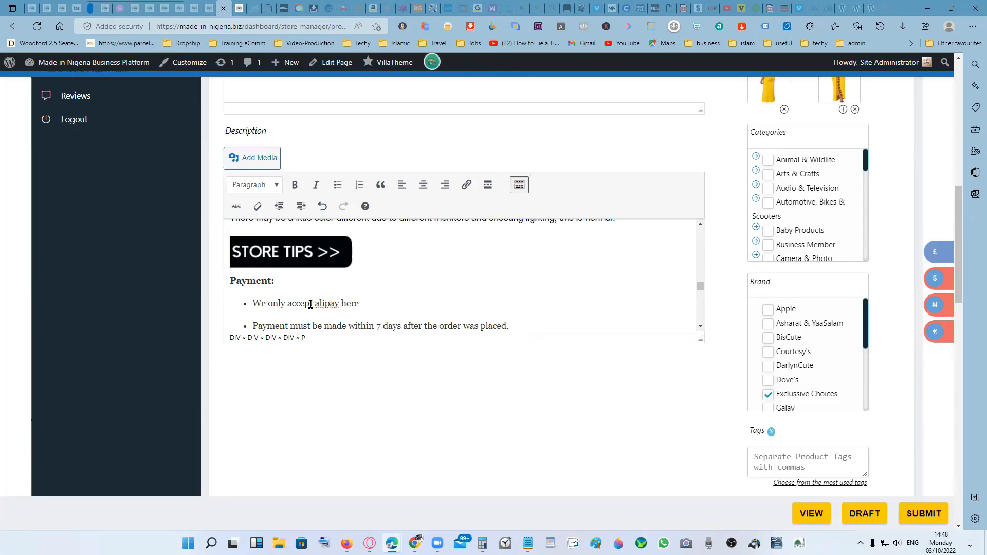
drag(315, 304, 338, 303)
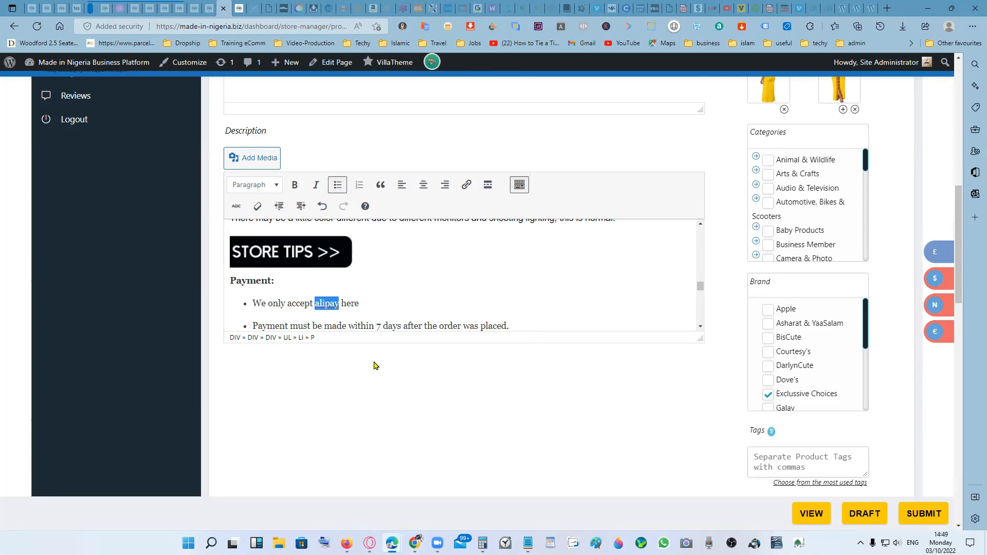
text(Paypal)
text(&)
scroll(419, 299, down, 1)
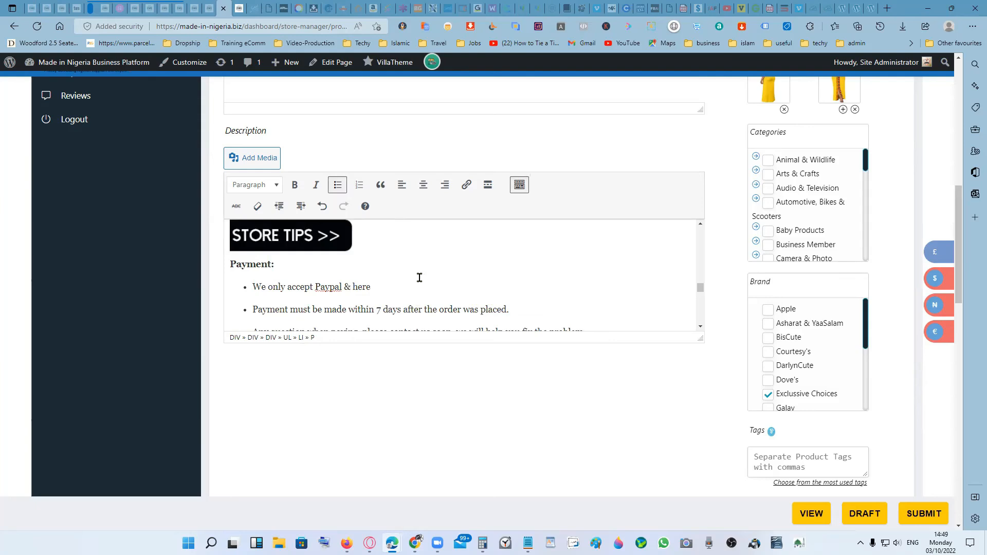
scroll(452, 279, down, 1)
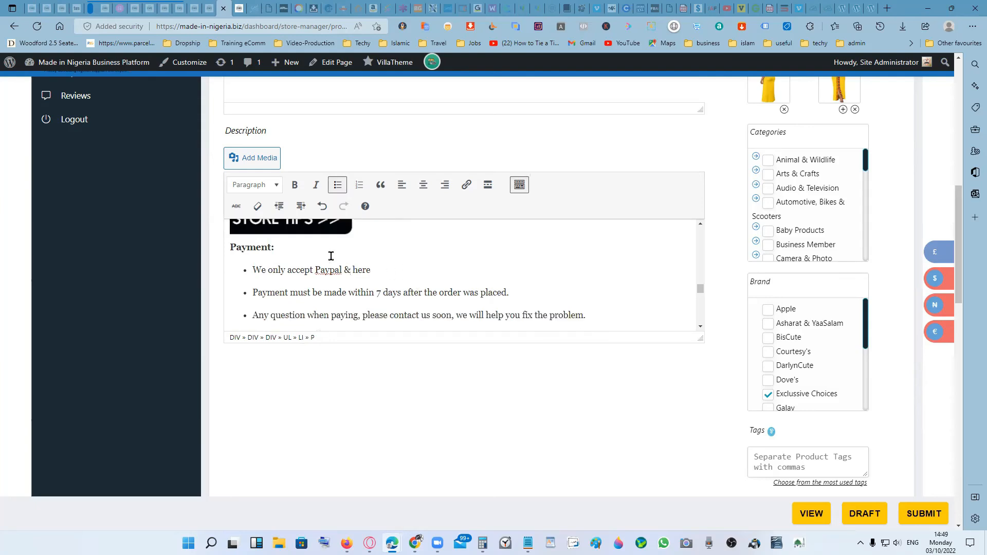
- Delete the Payment heading and its three bullet points from the store tips
click(228, 247)
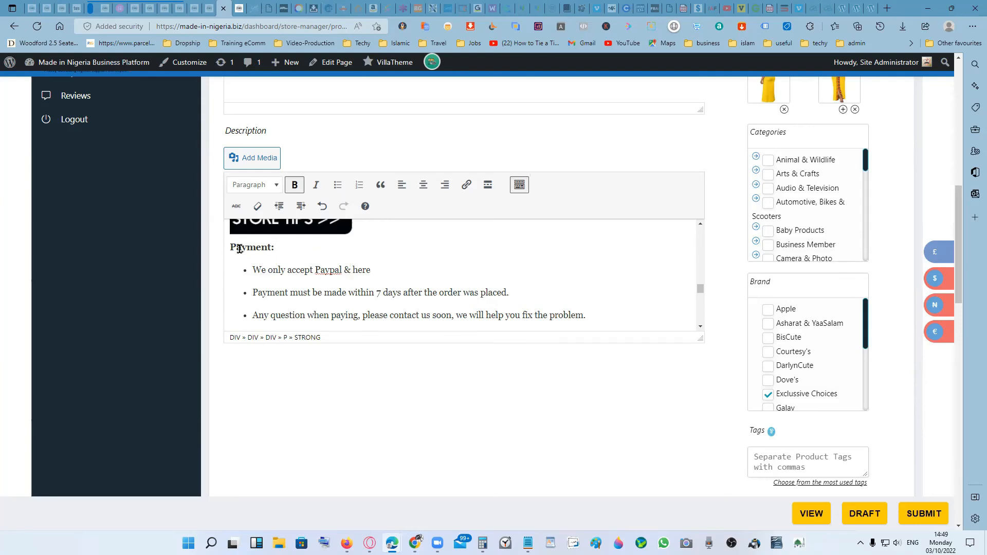
key(BackSpace)
key(BackSpace)
key(BackSpace)
key(BackSpace)
key(BackSpace)
key(BackSpace)
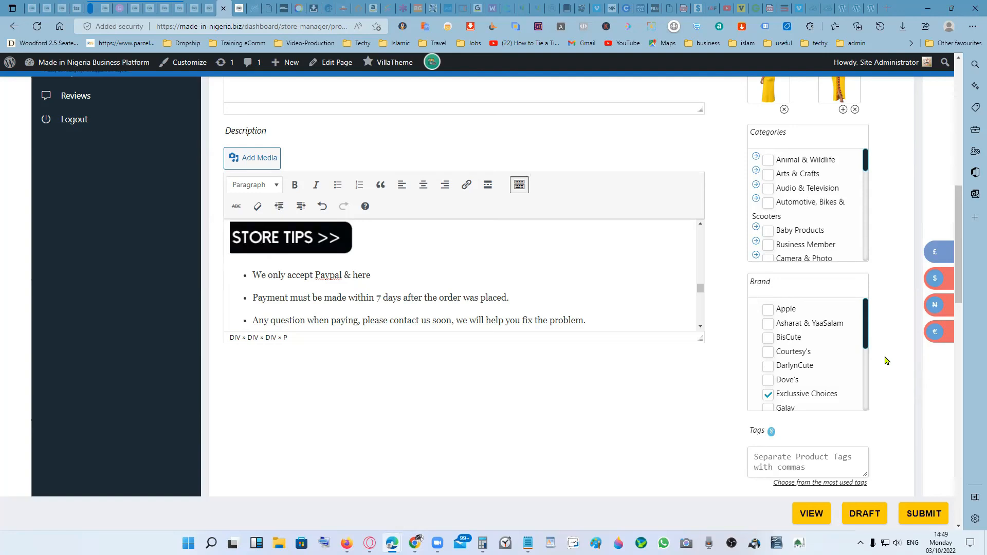
scroll(579, 296, down, 1)
drag(603, 302, 245, 254)
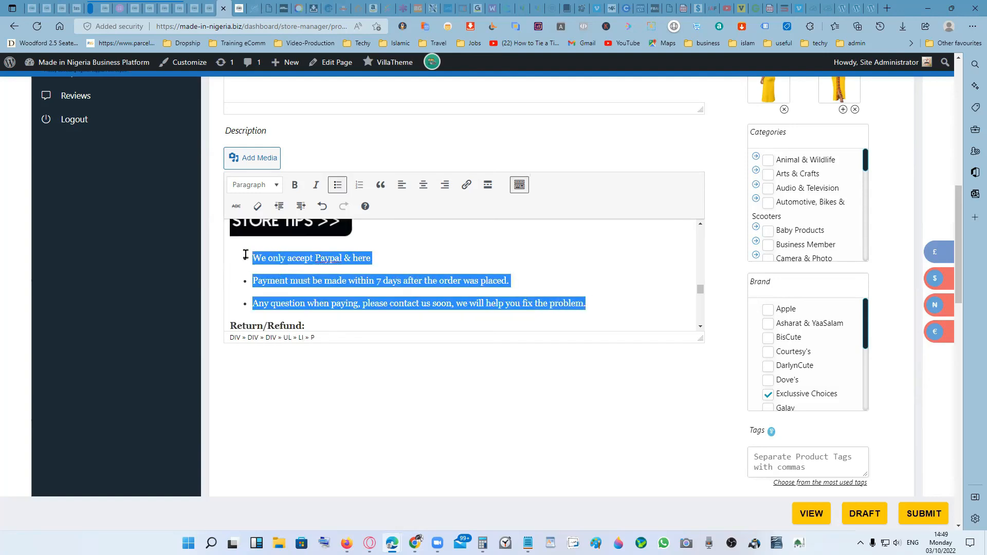
key(BackSpace)
key(BackSpace)
key(BackSpace)
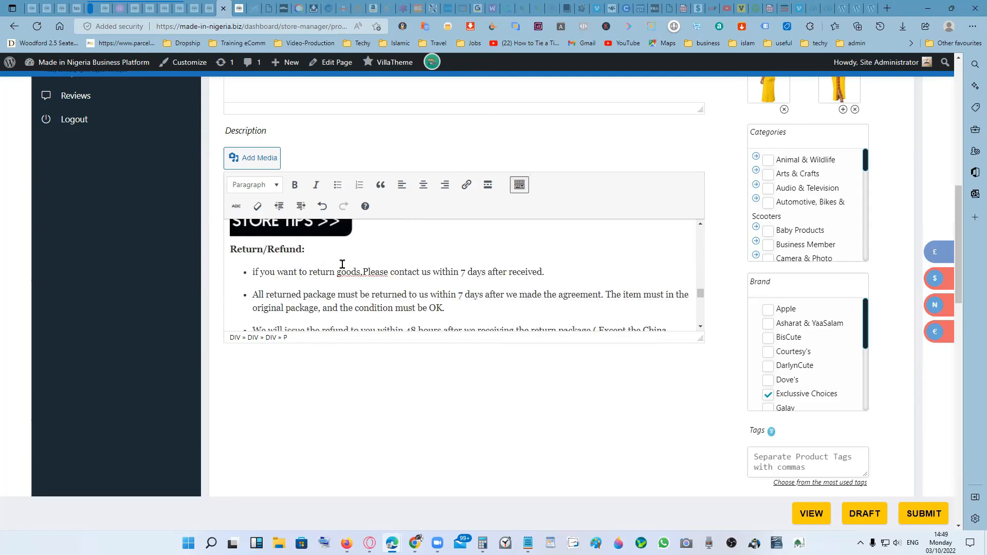
- Add the missing space after the comma in "goods,Please" in the first Return/Refund bullet
click(360, 270)
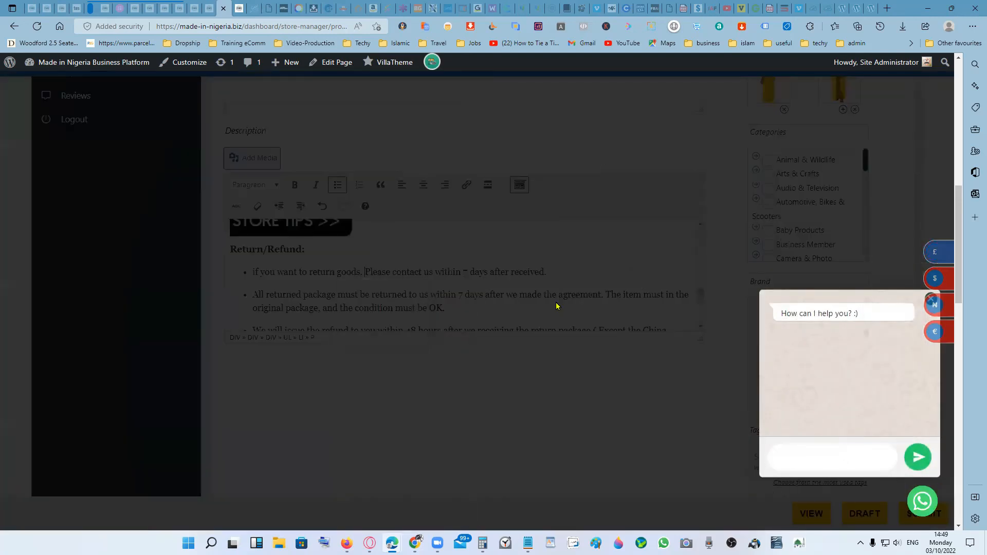
click(576, 224)
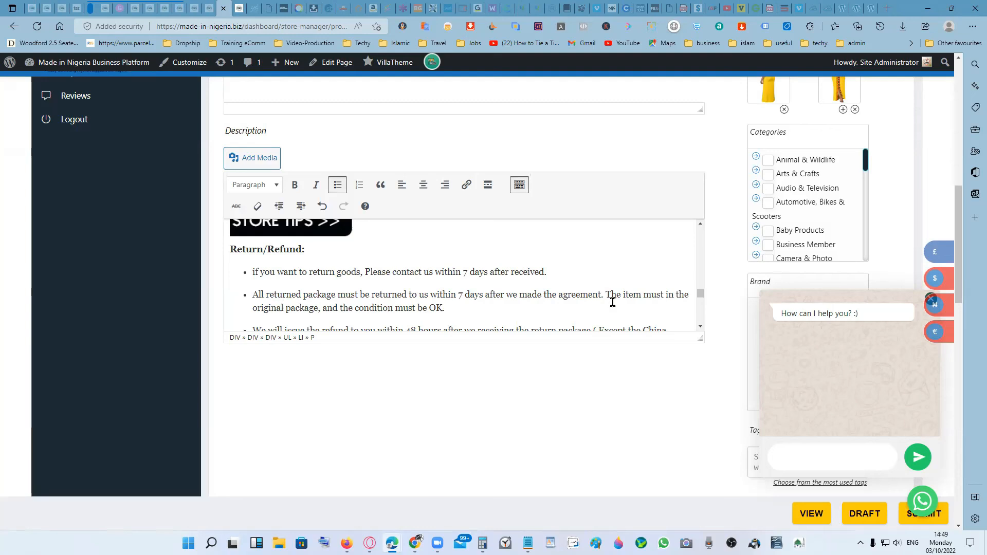
scroll(665, 286, up, 2)
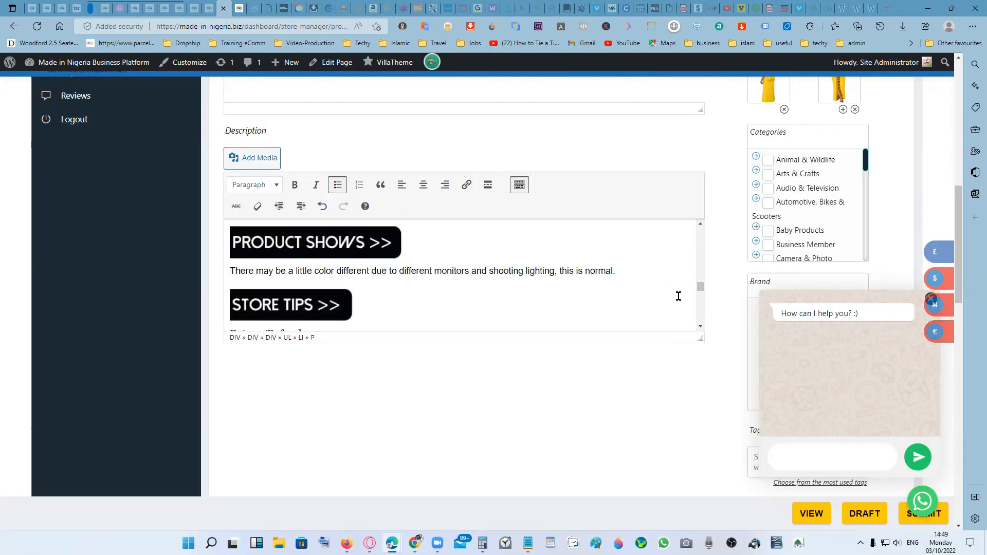
scroll(678, 296, down, 1)
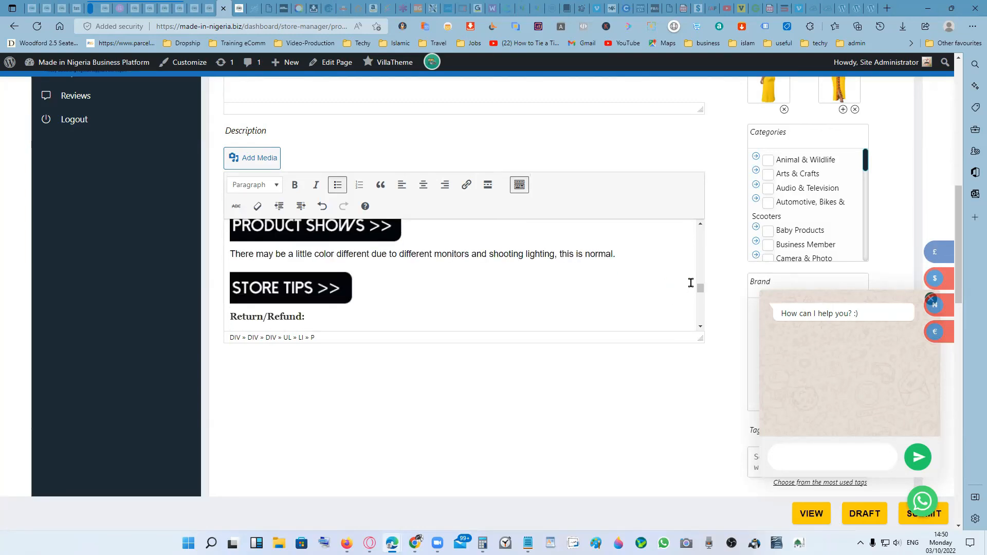
- Replace "Aliexpress" with "MiNBiz Express" in the second Shipment bullet of the store tips
click(699, 326)
scroll(699, 326, down, 10)
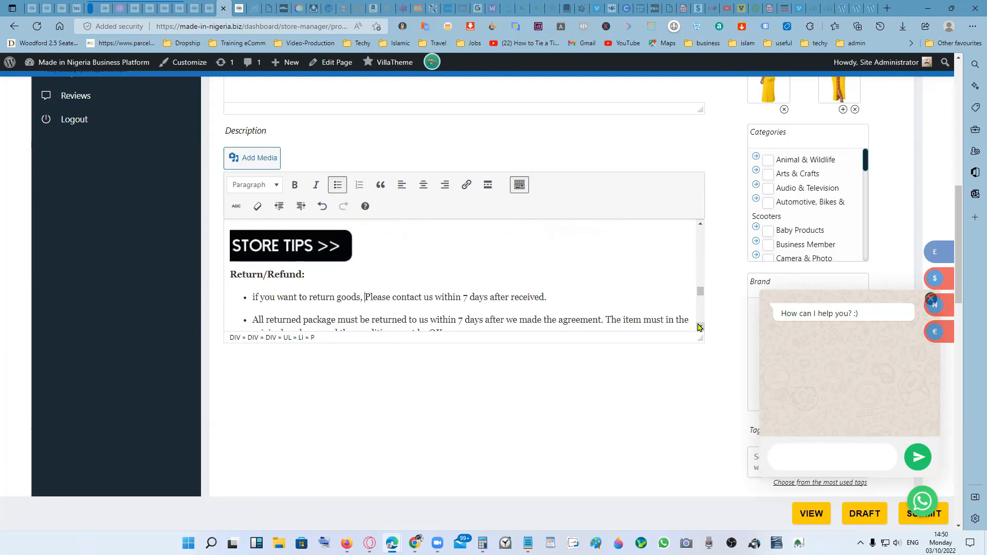
scroll(699, 327, down, 4)
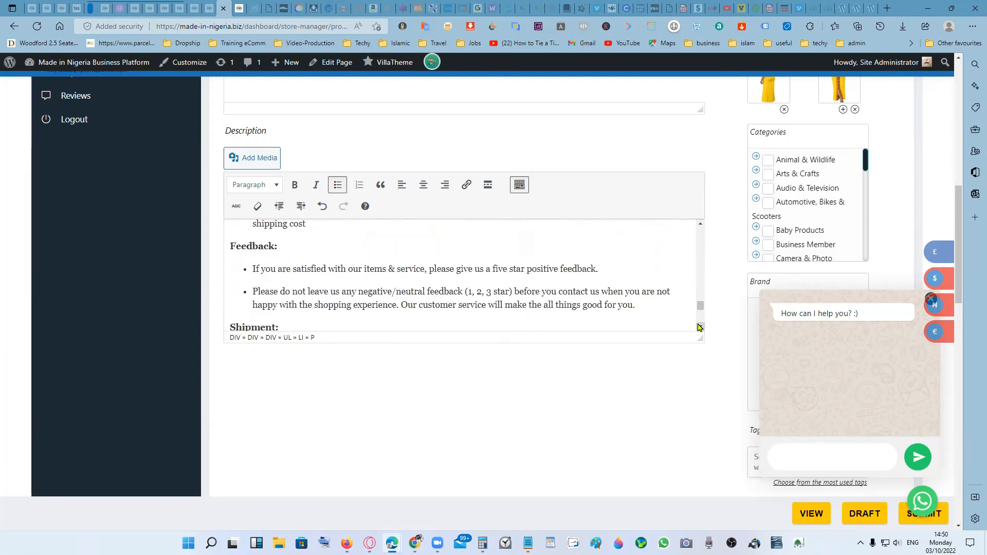
scroll(698, 327, down, 1)
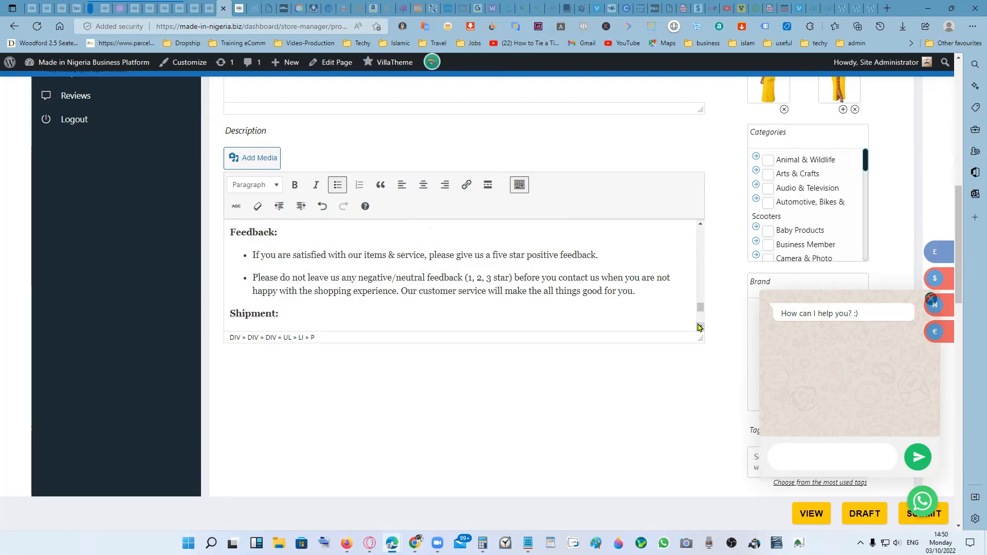
scroll(700, 327, down, 1)
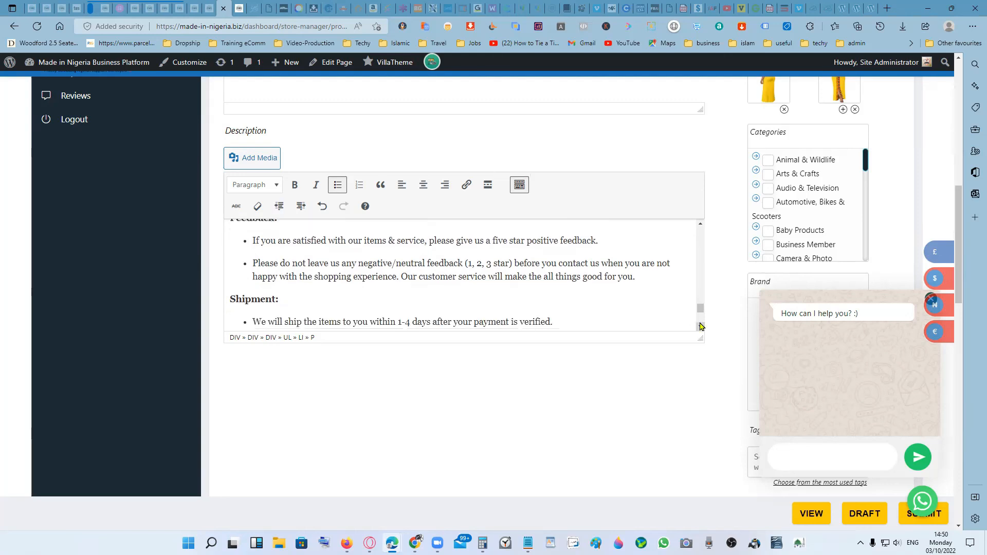
scroll(700, 327, down, 2)
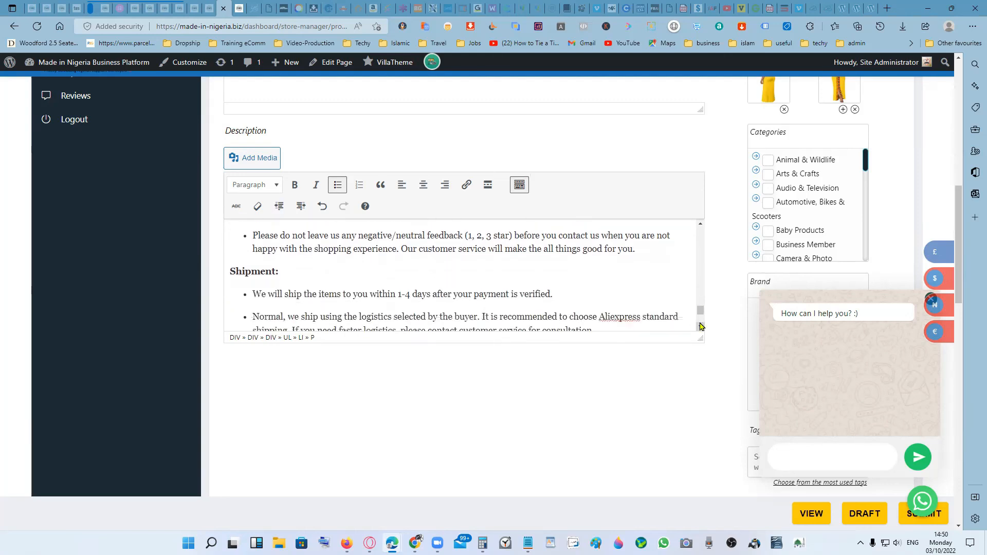
click(700, 327)
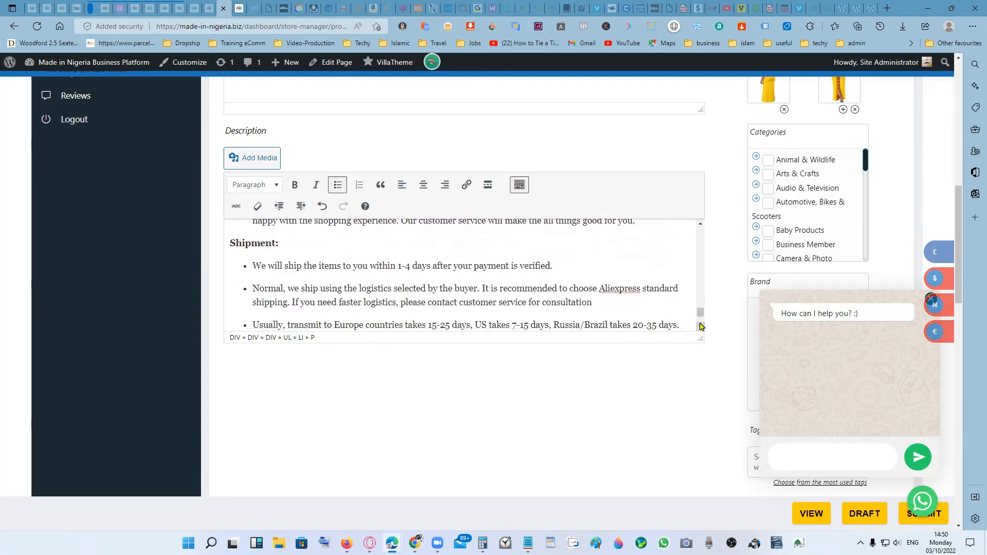
click(700, 327)
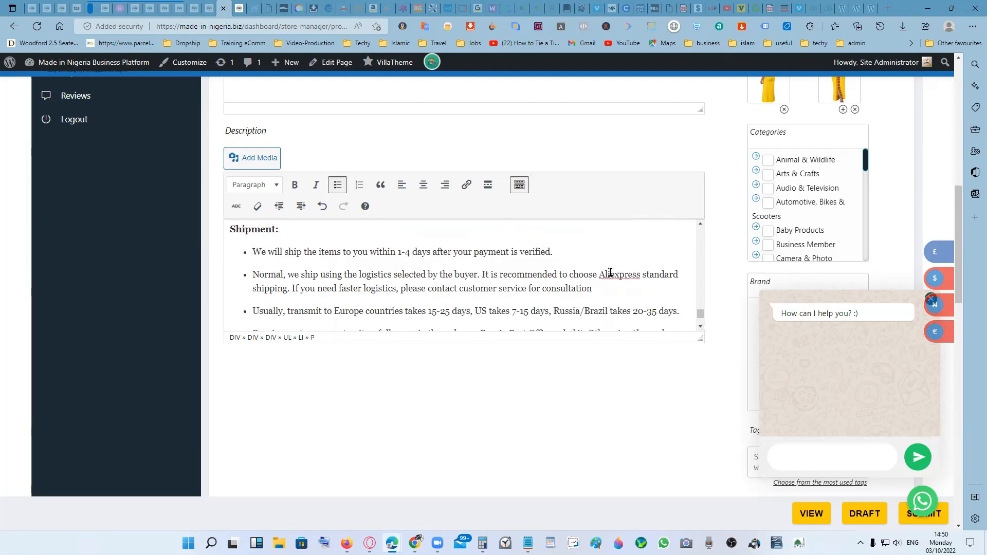
drag(599, 273, 640, 272)
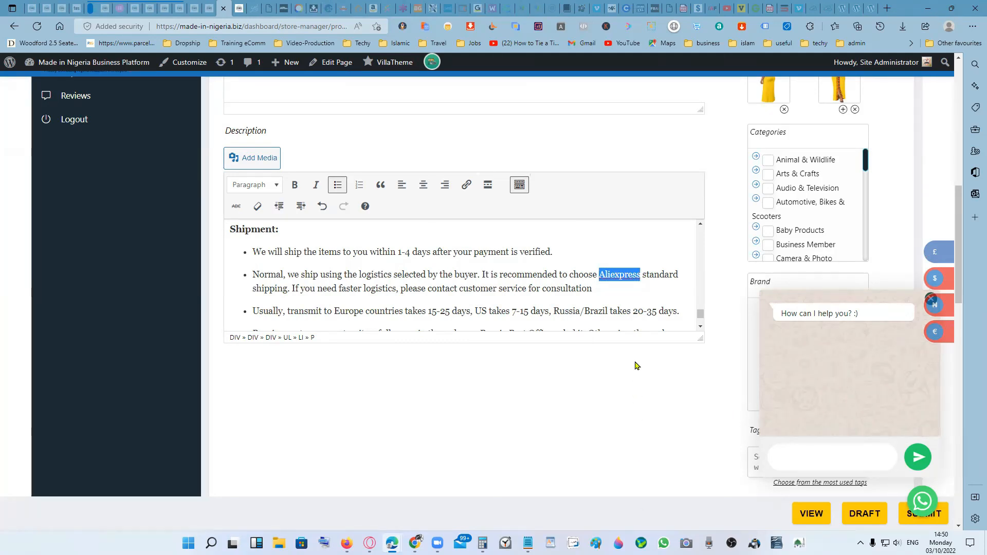
click(612, 274)
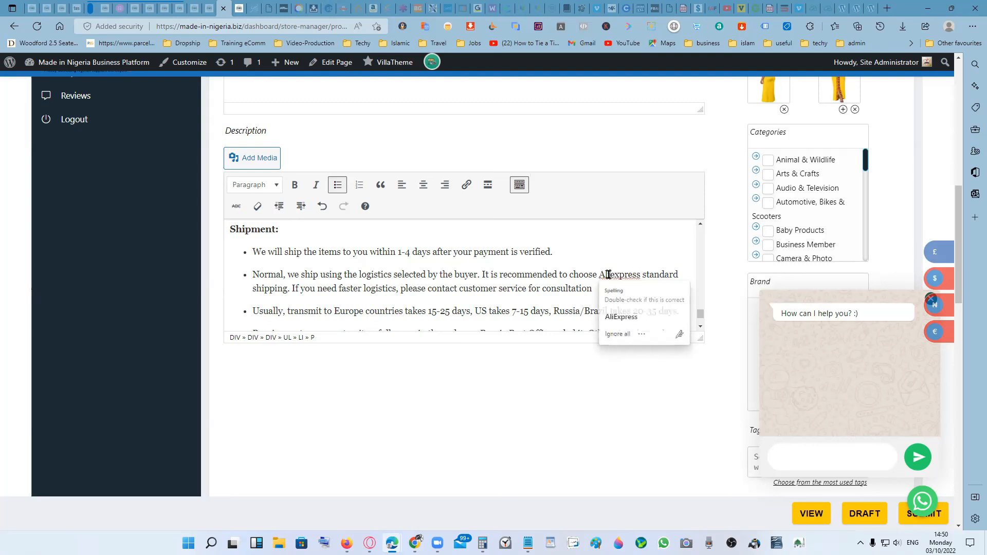
drag(610, 274, 599, 276)
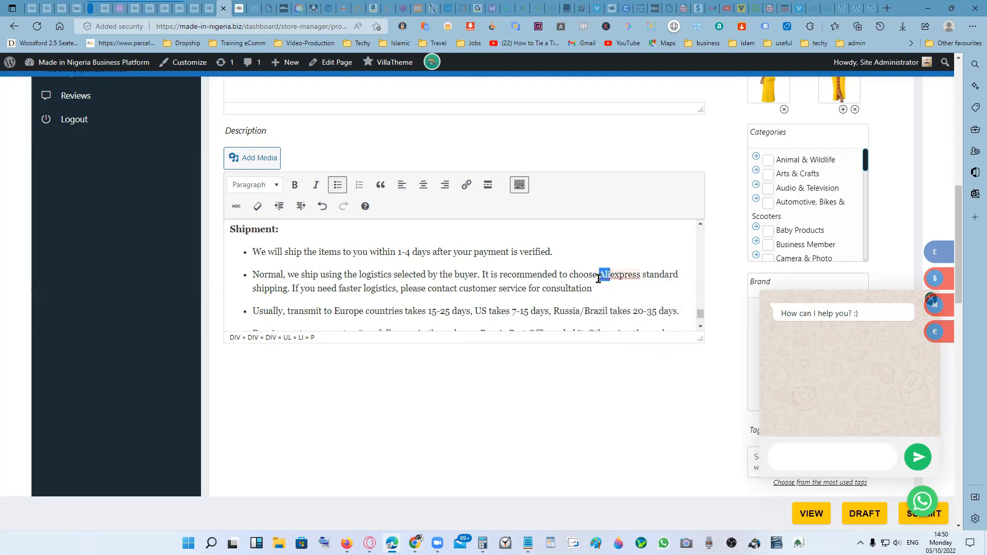
text(MiN)
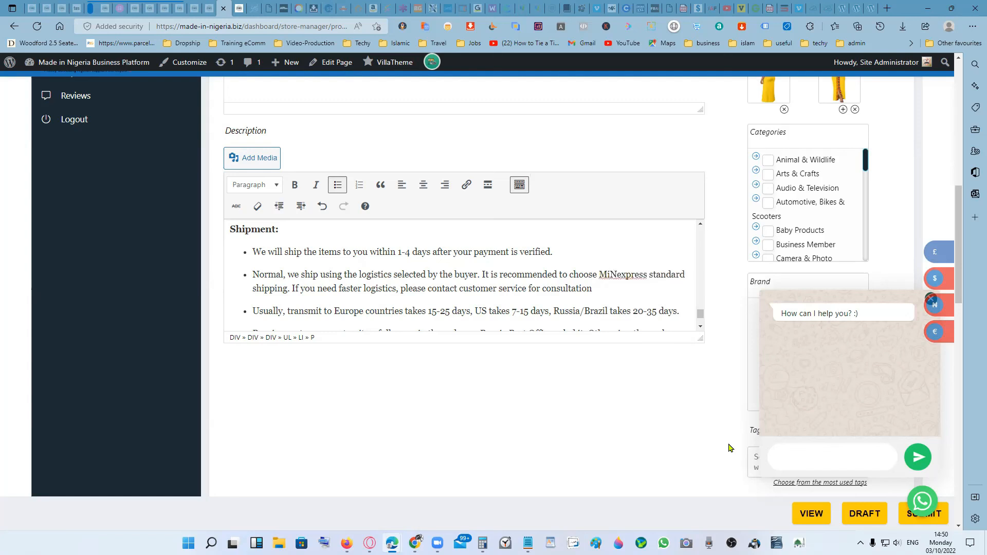
text(Bi)
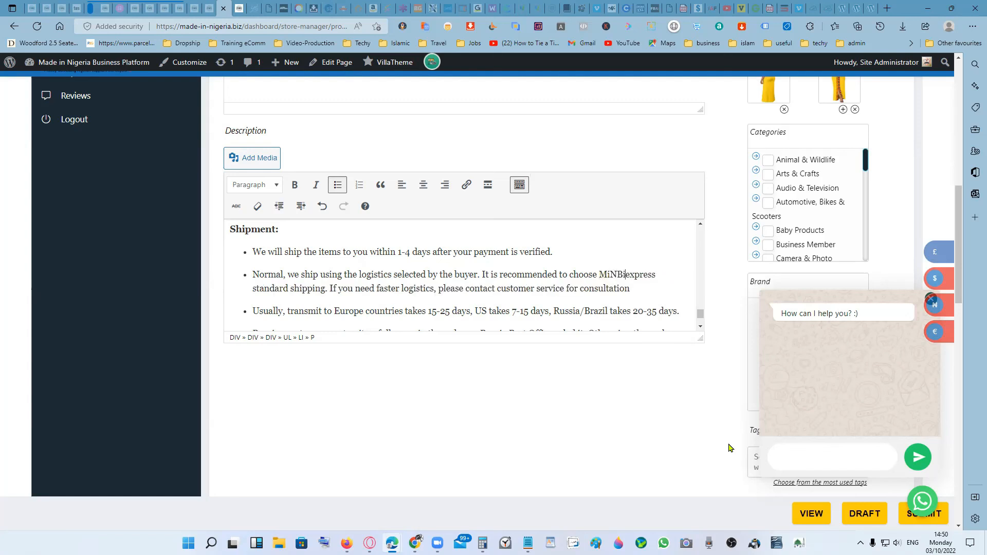
text(z)
key(Delete)
text(E)
- Check the remaining Shipment bullets, close the chat pop-up and submit the edited dress listing
drag(700, 314, 702, 319)
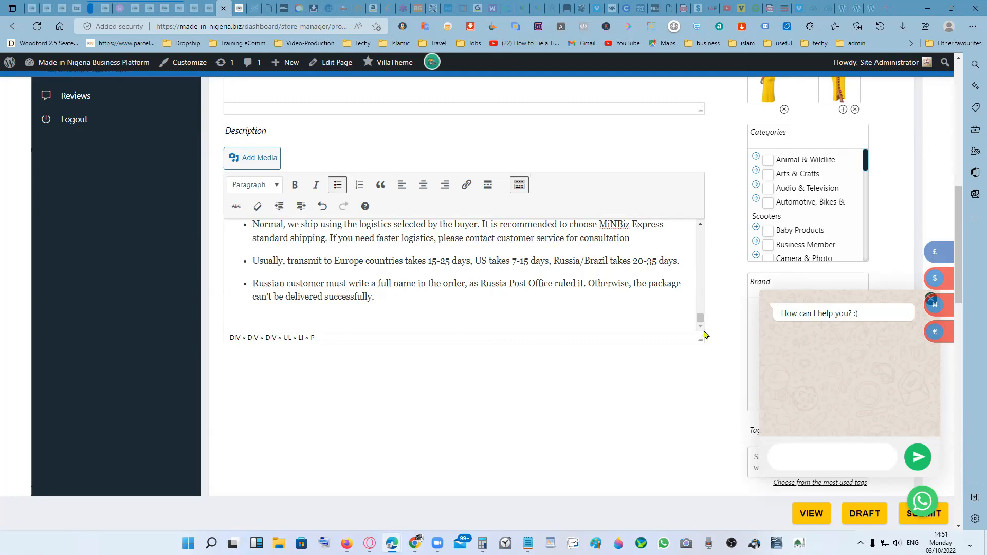
scroll(700, 227, up, 3)
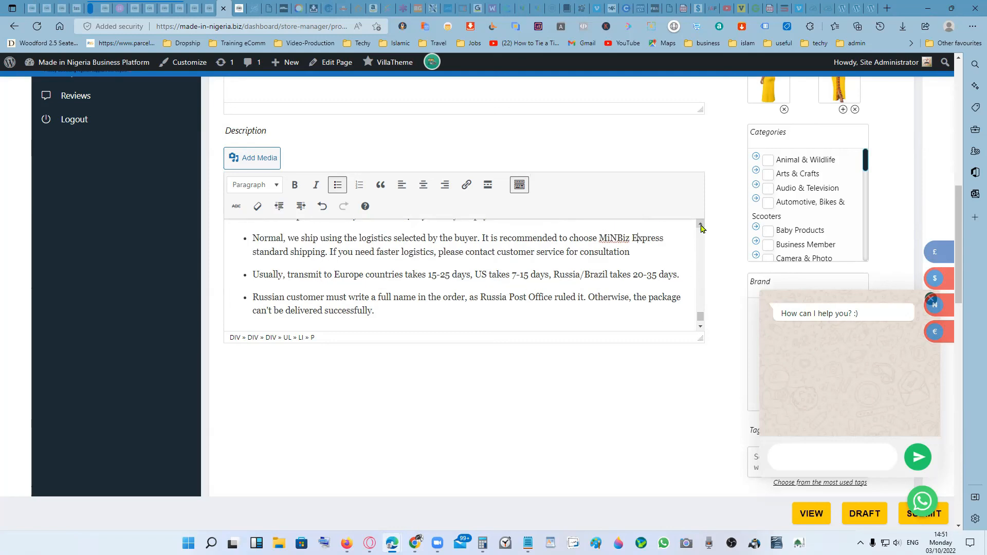
scroll(700, 226, up, 1)
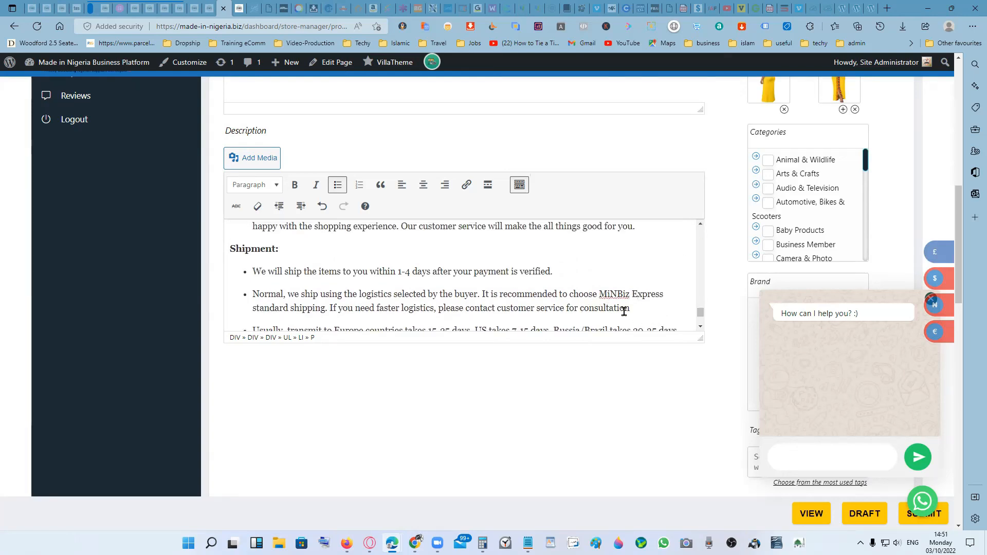
scroll(620, 313, down, 4)
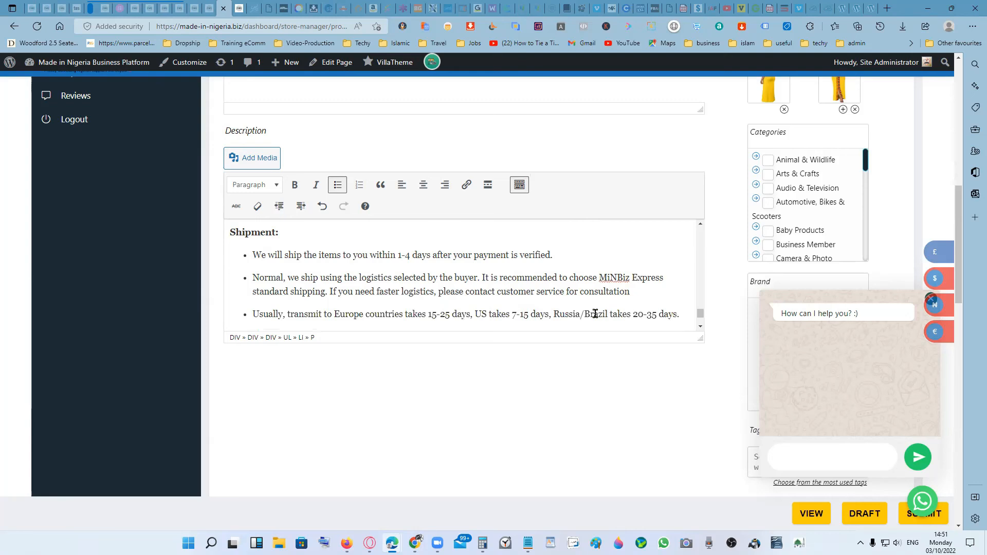
scroll(591, 306, down, 10)
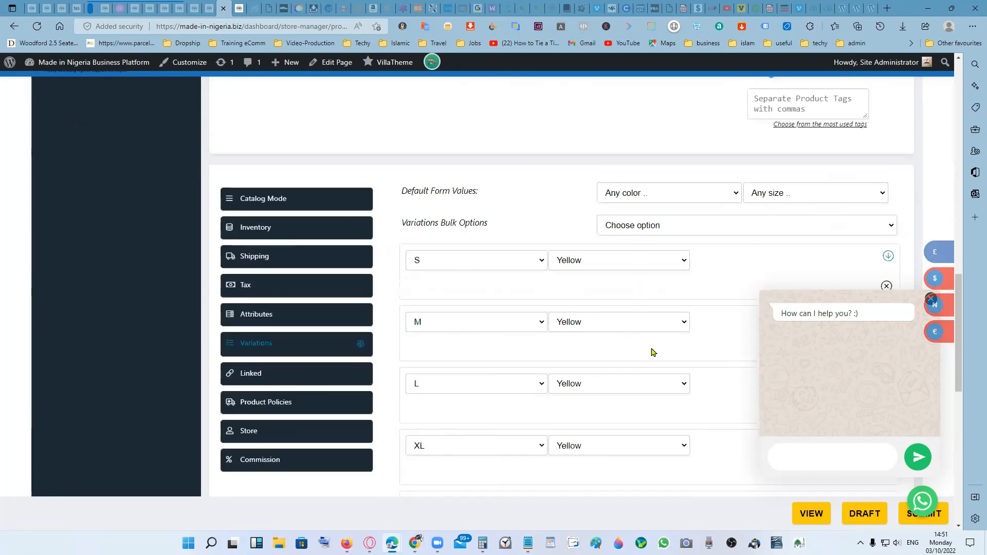
scroll(718, 355, down, 4)
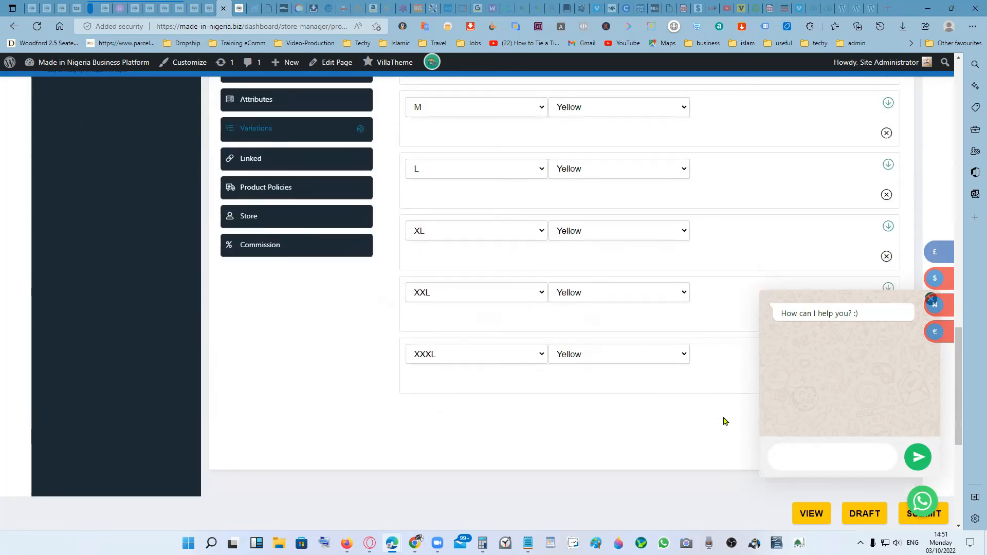
click(937, 516)
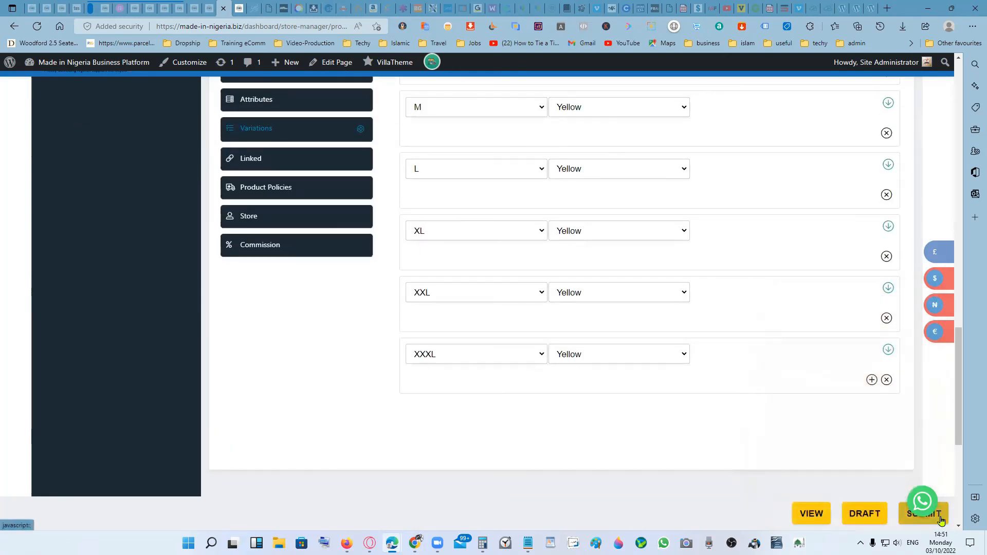
click(912, 524)
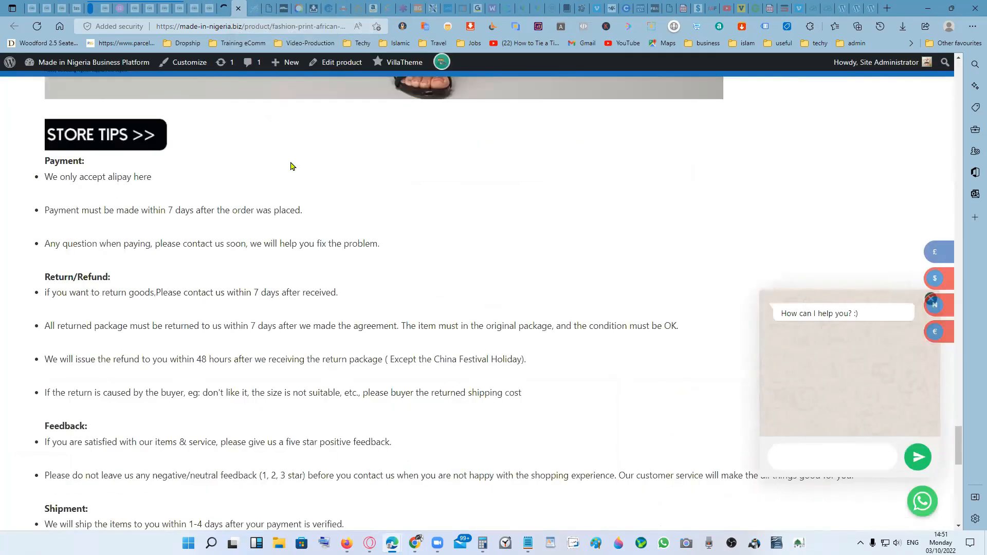
- Reload the dress's public product page and review its features, specifications, size chart and store tips
scroll(260, 156, up, 10)
click(39, 25)
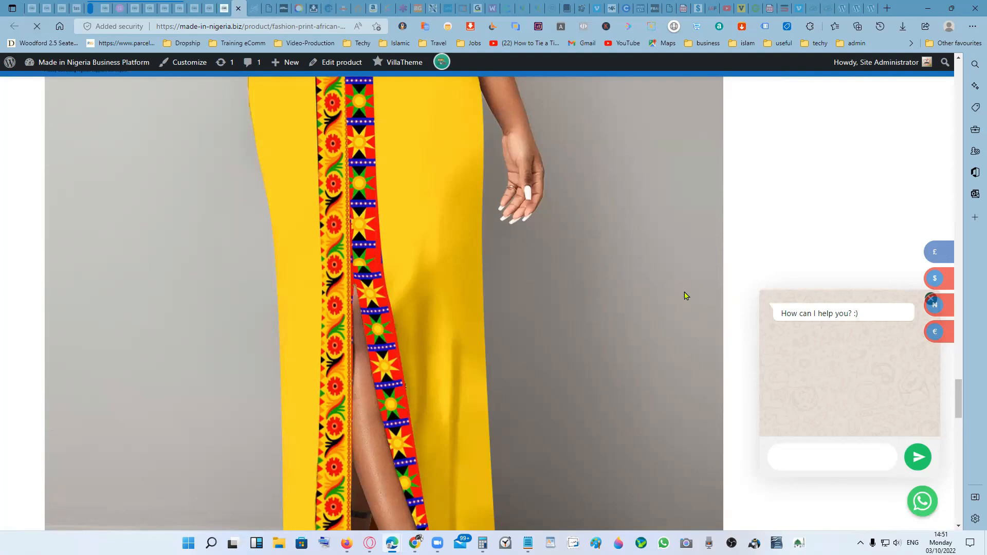
scroll(550, 331, down, 20)
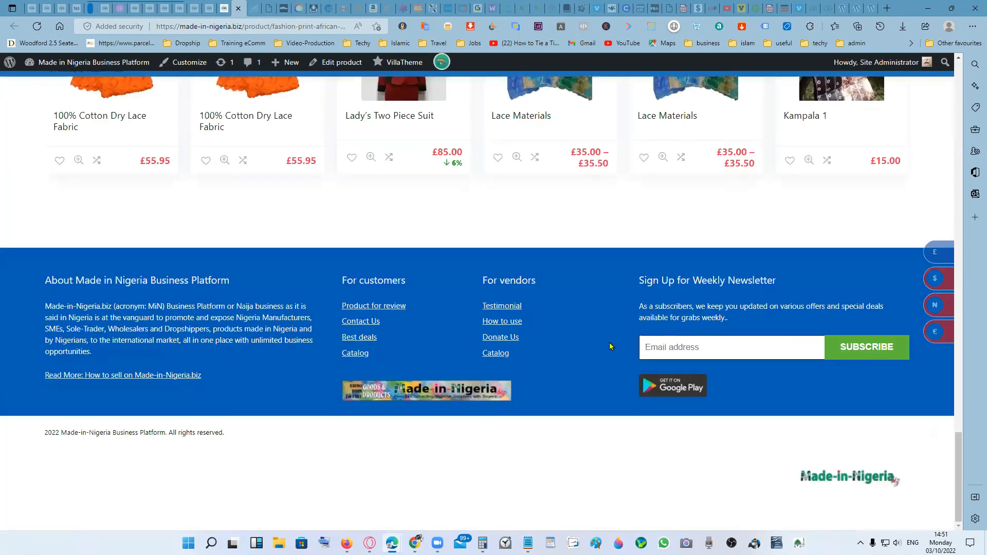
scroll(609, 346, up, 10)
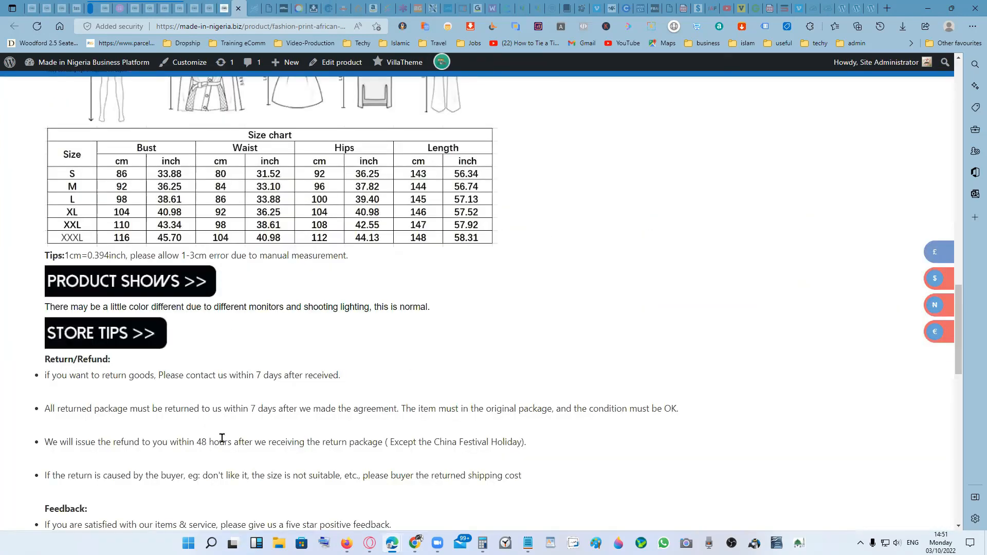
scroll(464, 432, down, 5)
scroll(472, 406, down, 3)
scroll(473, 403, up, 15)
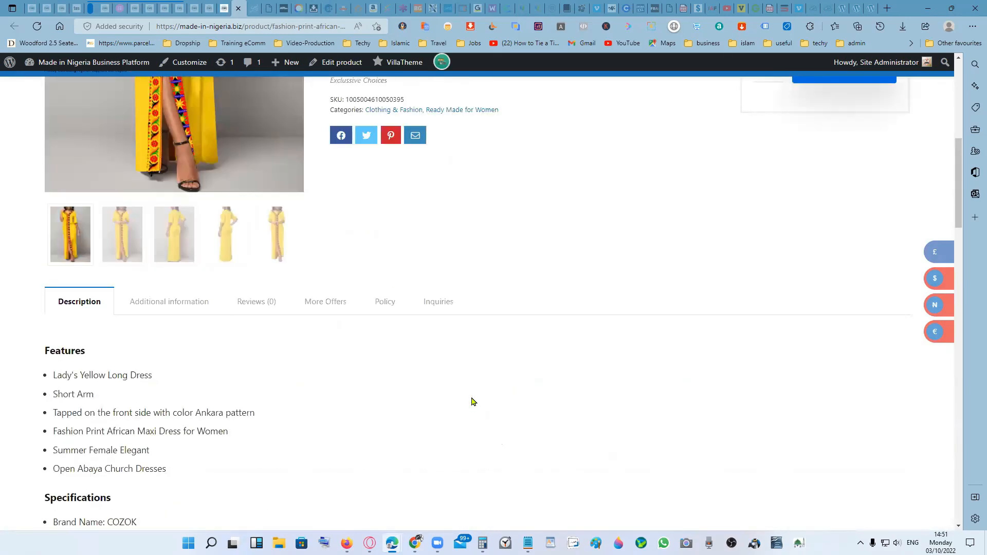
scroll(473, 401, down, 6)
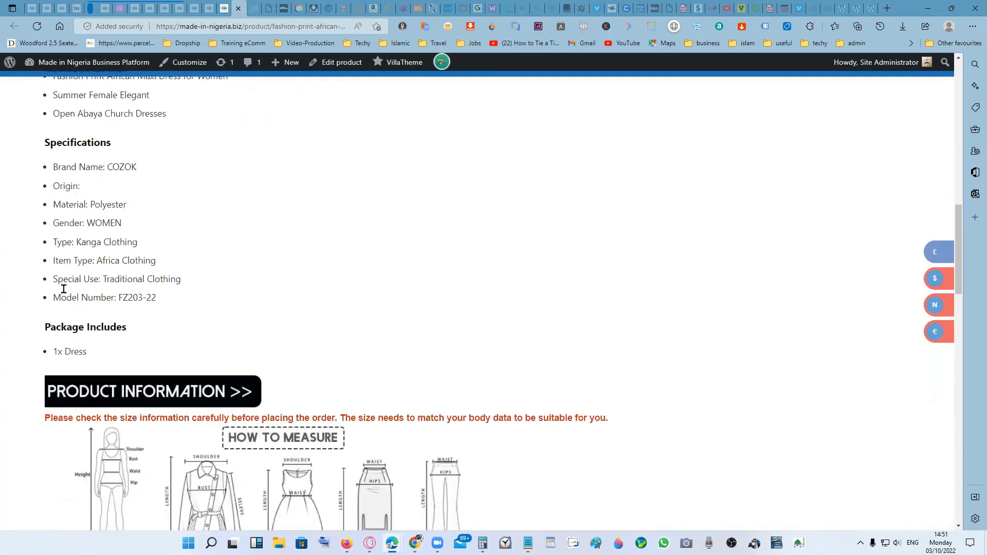
scroll(172, 272, up, 5)
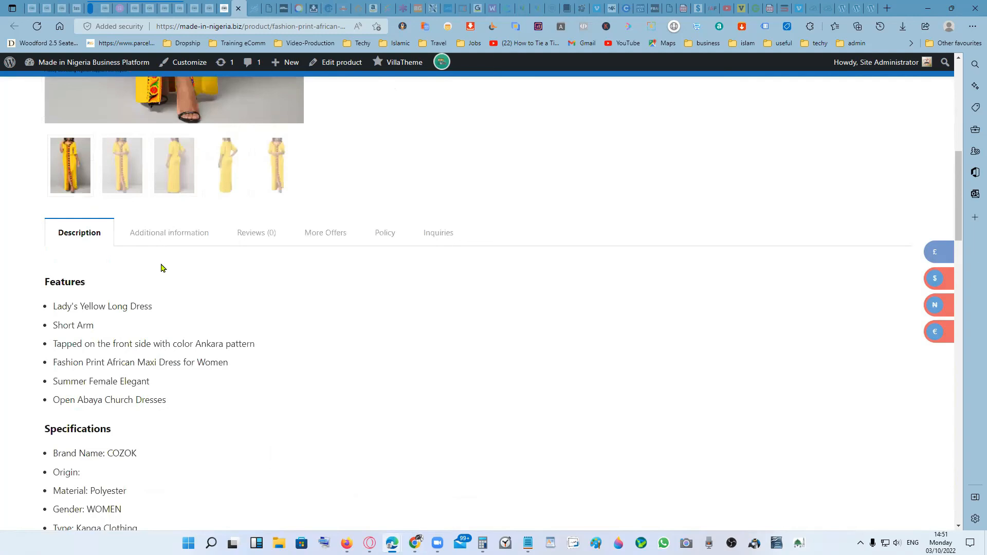
- Check the dress's additional information and product summary, and return to its description
click(172, 235)
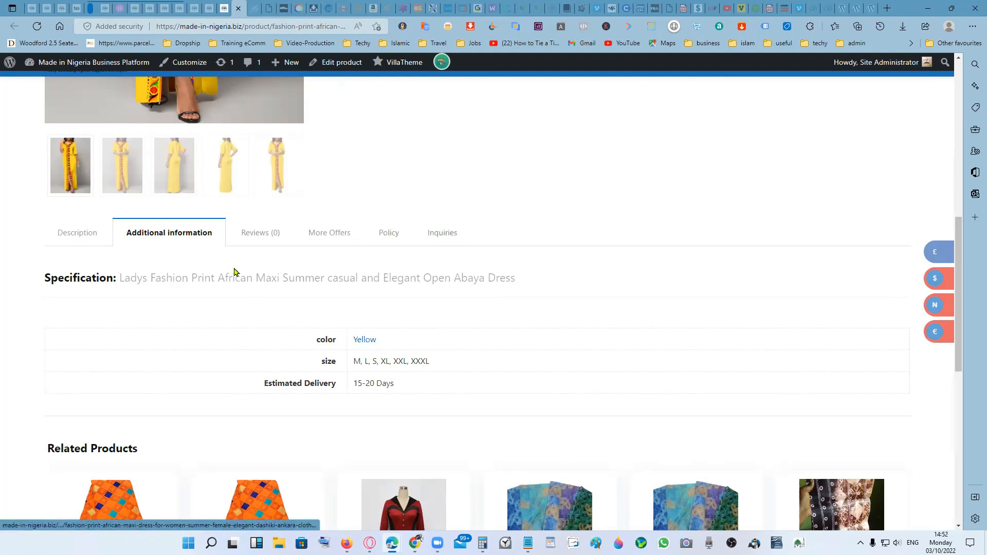
scroll(234, 270, up, 4)
scroll(568, 343, up, 3)
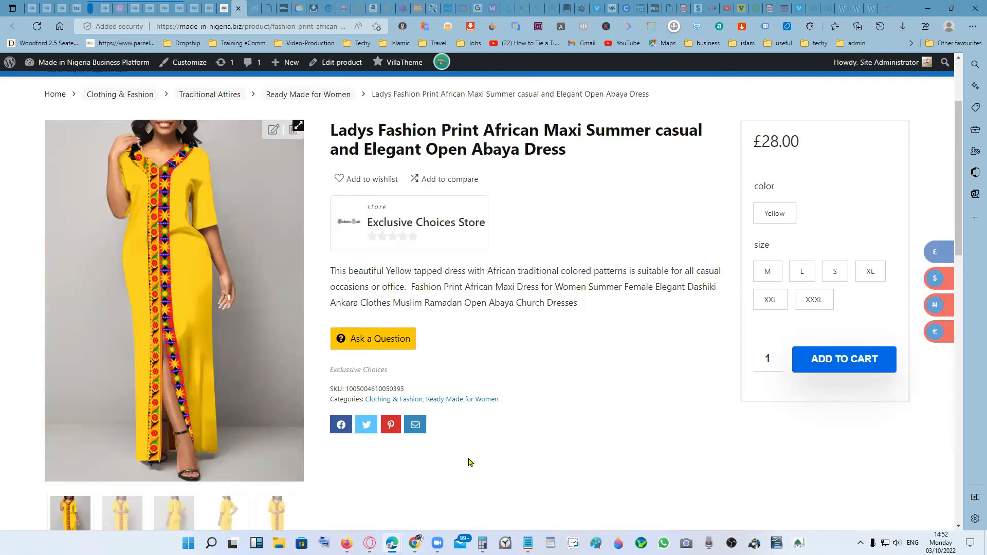
scroll(467, 462, down, 9)
scroll(313, 370, up, 7)
scroll(253, 360, down, 4)
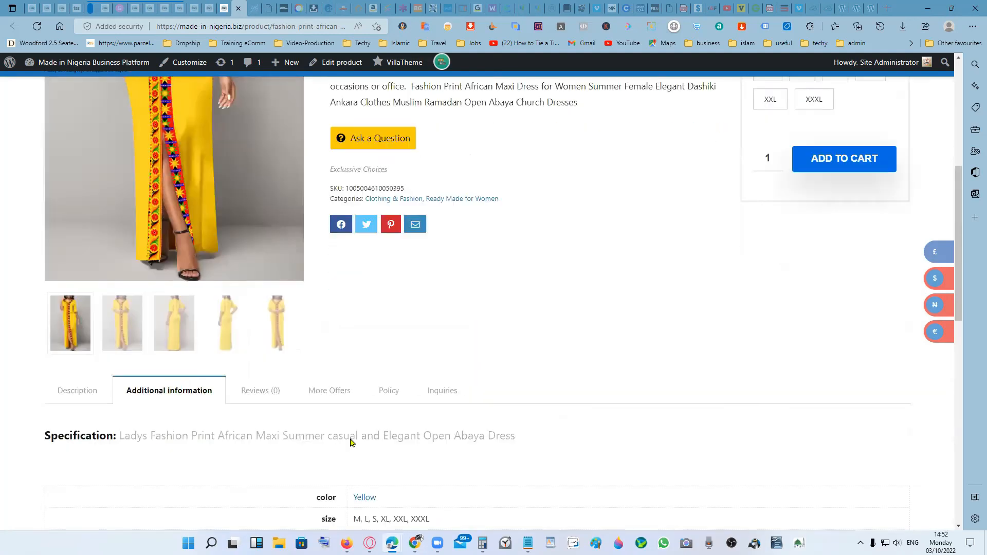
click(77, 236)
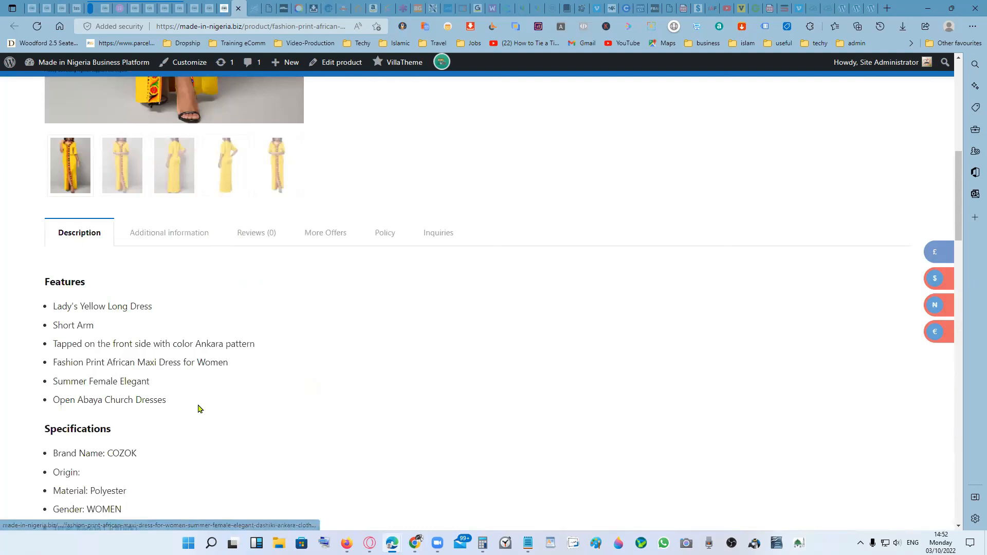
- Open the main dress photo in the full-size viewer and examine it zoomed in from neckline to hem
scroll(402, 368, up, 7)
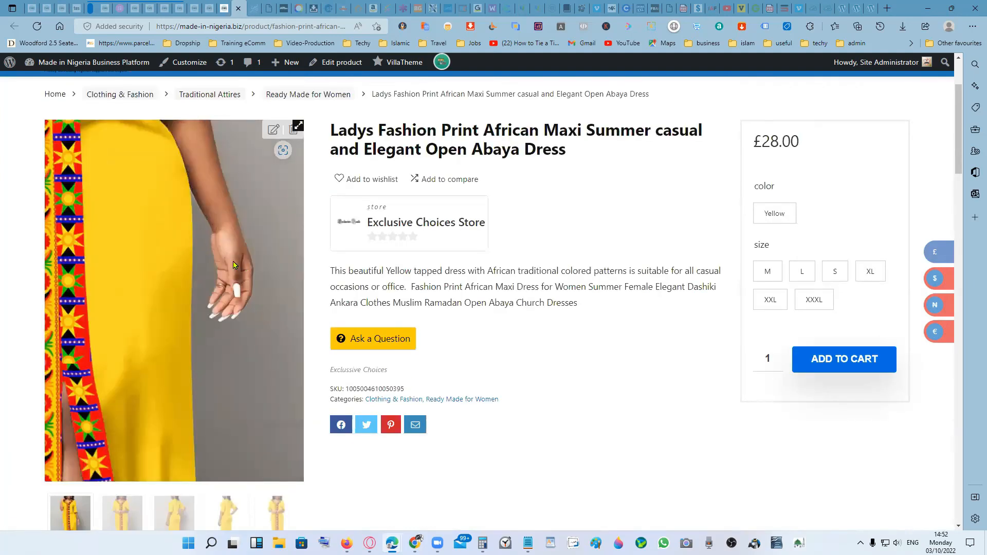
click(297, 127)
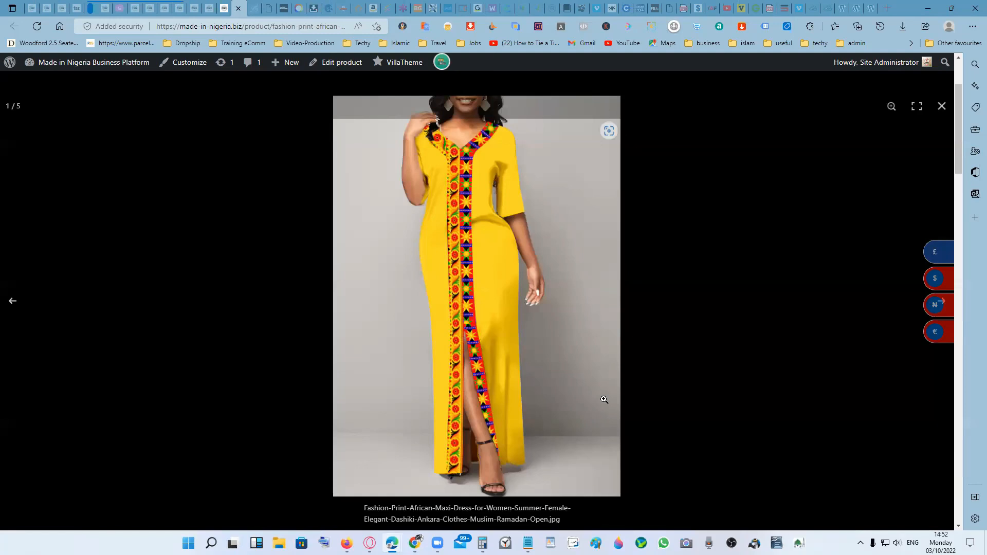
click(486, 261)
scroll(507, 222, up, 5)
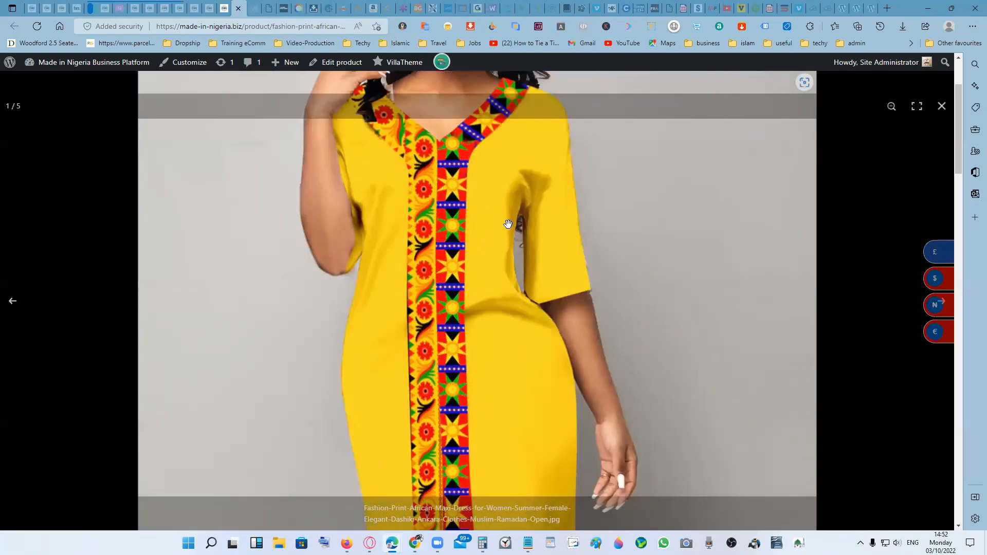
scroll(515, 201, down, 6)
scroll(515, 201, down, 3)
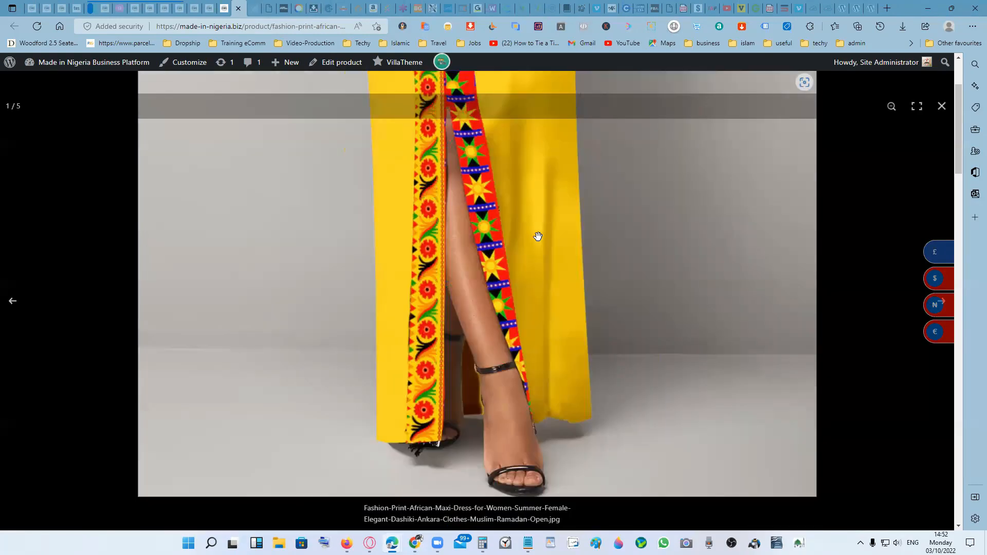
scroll(569, 260, up, 5)
scroll(560, 274, up, 2)
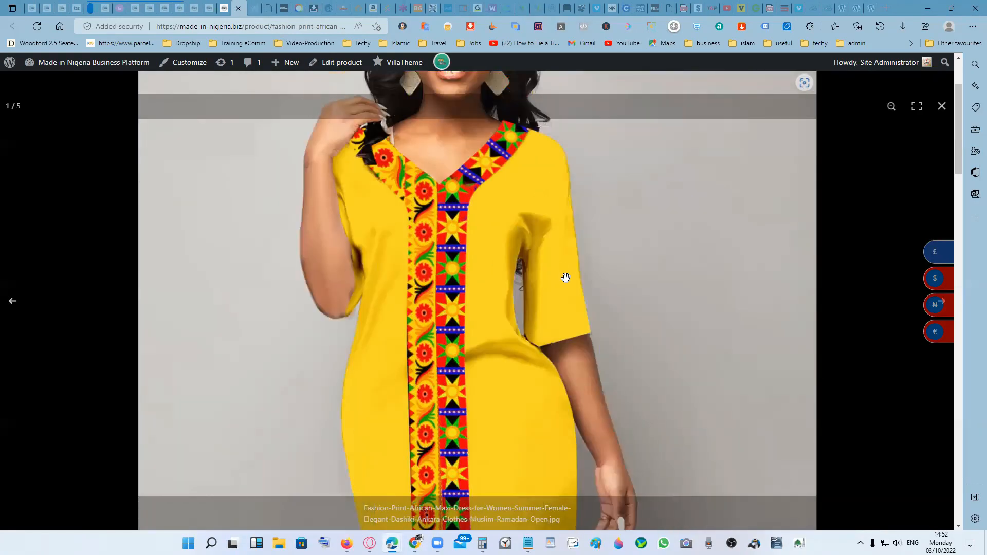
- Zoom the main dress photo back out to its full-length view in the viewer
scroll(566, 277, down, 4)
click(716, 291)
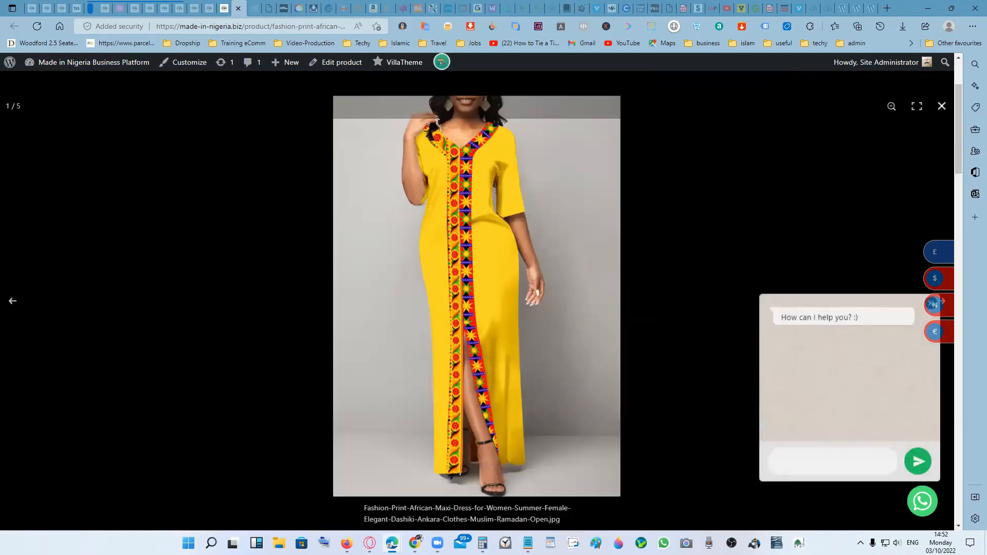
click(264, 276)
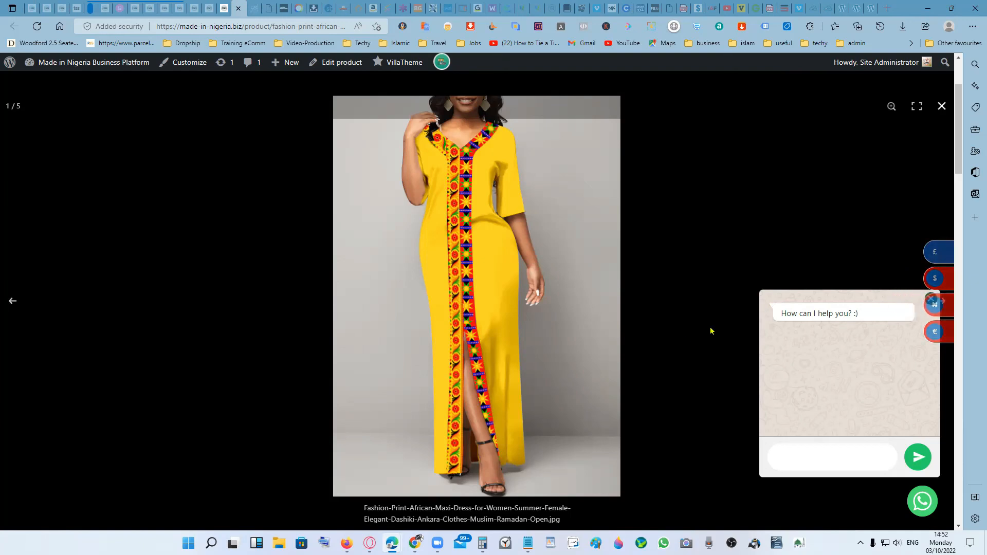
- Browse backwards through the dress's gallery photos and close the full-size viewer
click(11, 302)
click(12, 302)
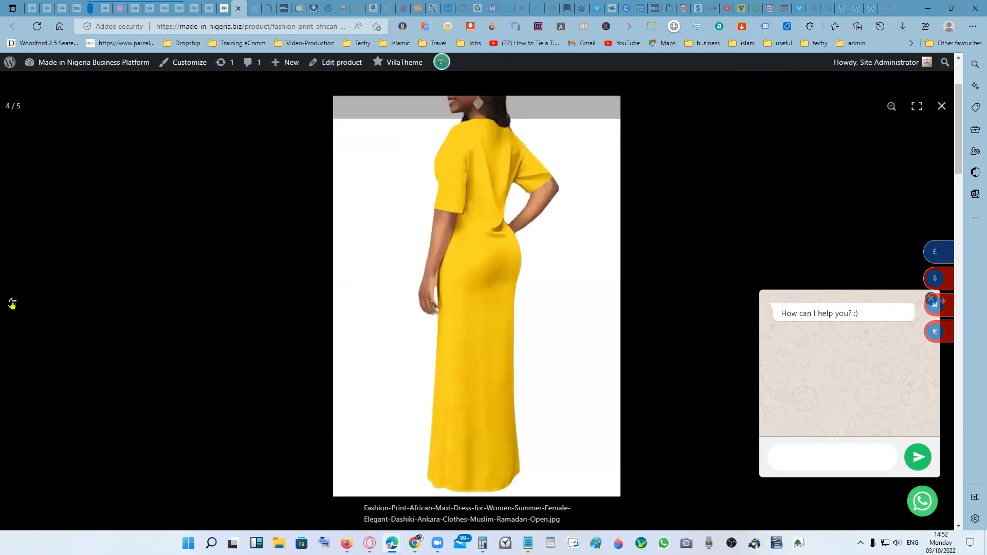
click(12, 303)
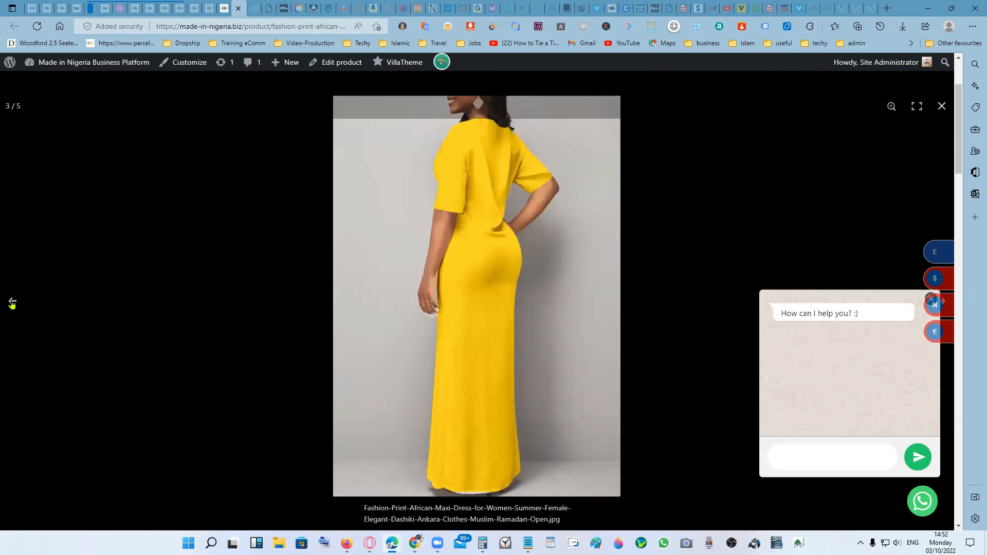
click(11, 303)
click(12, 303)
click(12, 303)
click(12, 303)
click(12, 302)
click(141, 257)
- Skim the dress's description down to the size chart and store tips, and return to the product title and price
scroll(551, 375, down, 5)
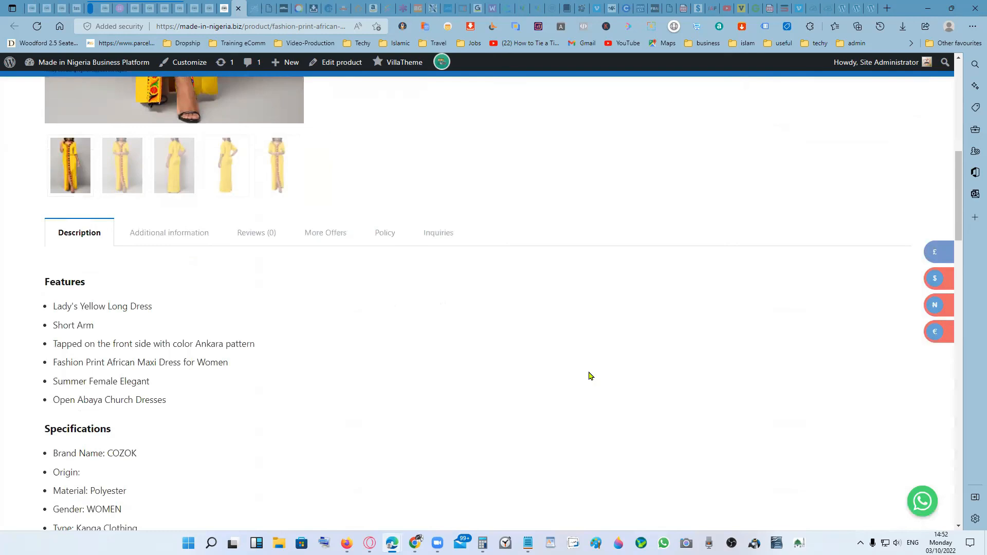
scroll(590, 376, down, 4)
scroll(596, 374, down, 8)
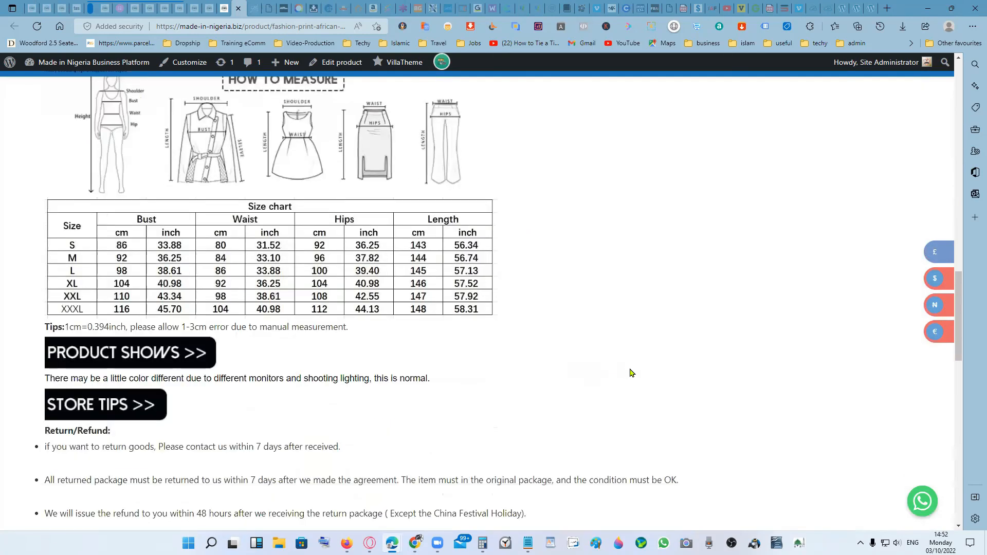
scroll(631, 373, up, 14)
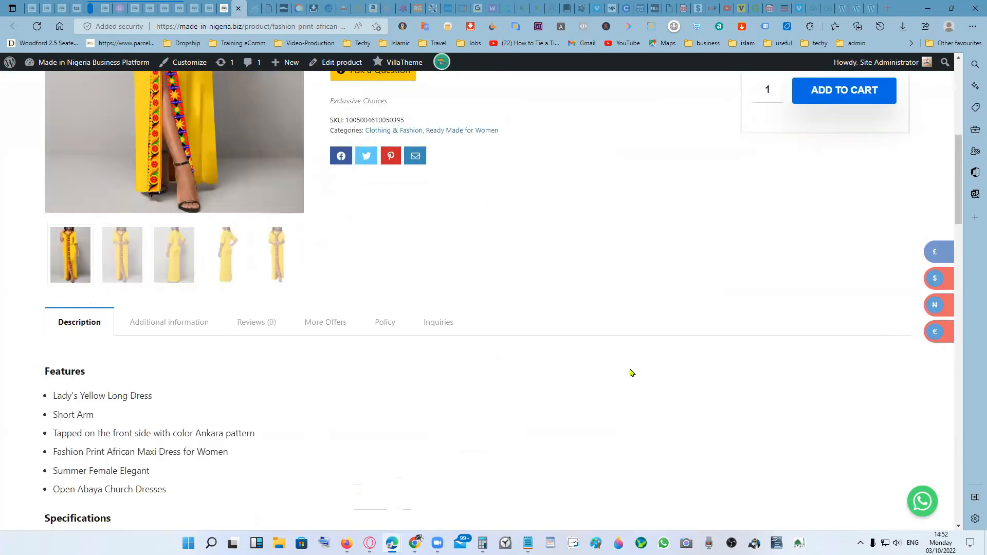
scroll(631, 373, up, 7)
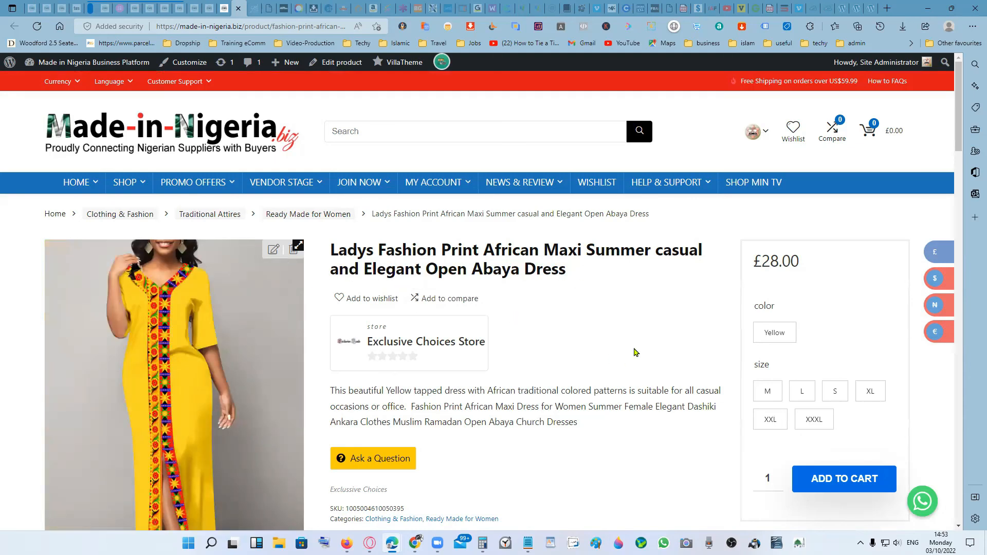
- Review the live listing's short description, features, specifications, package contents and return, feedback and shipment notes
scroll(613, 349, down, 1)
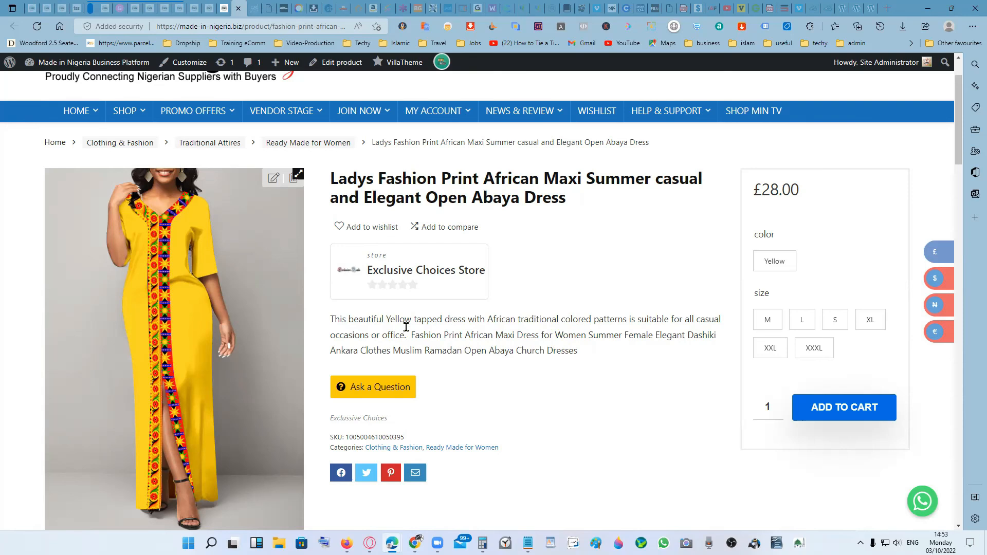
scroll(570, 351, down, 2)
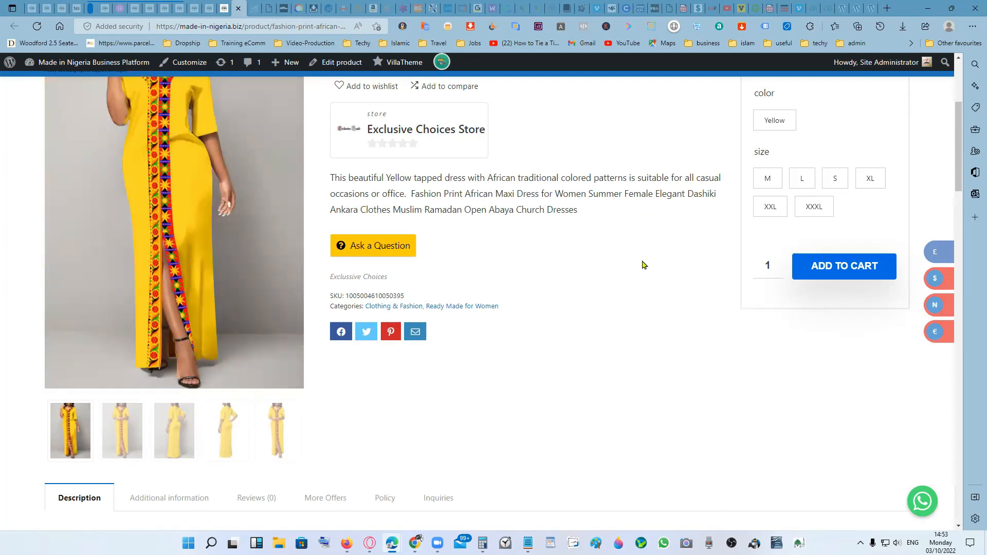
scroll(642, 265, down, 3)
scroll(511, 337, down, 2)
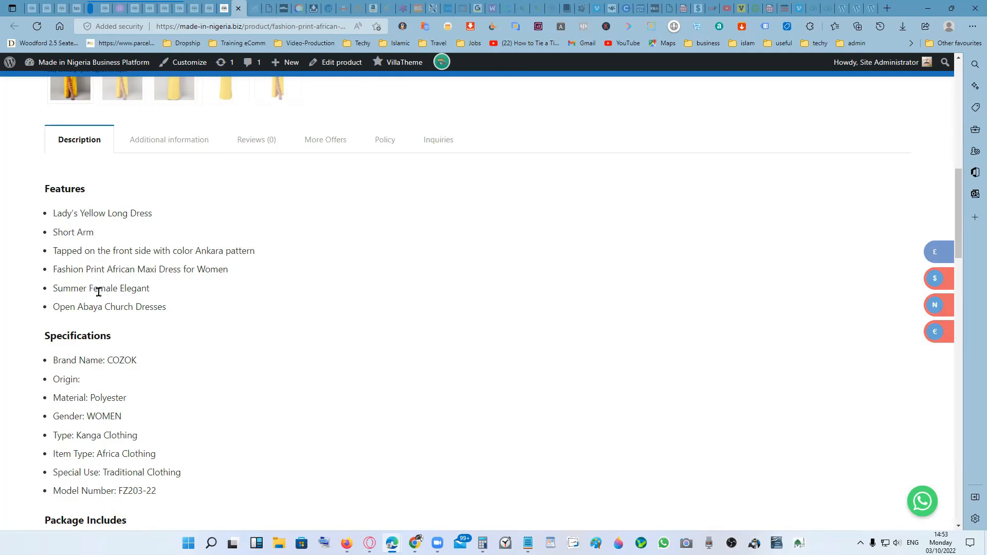
scroll(148, 318, down, 4)
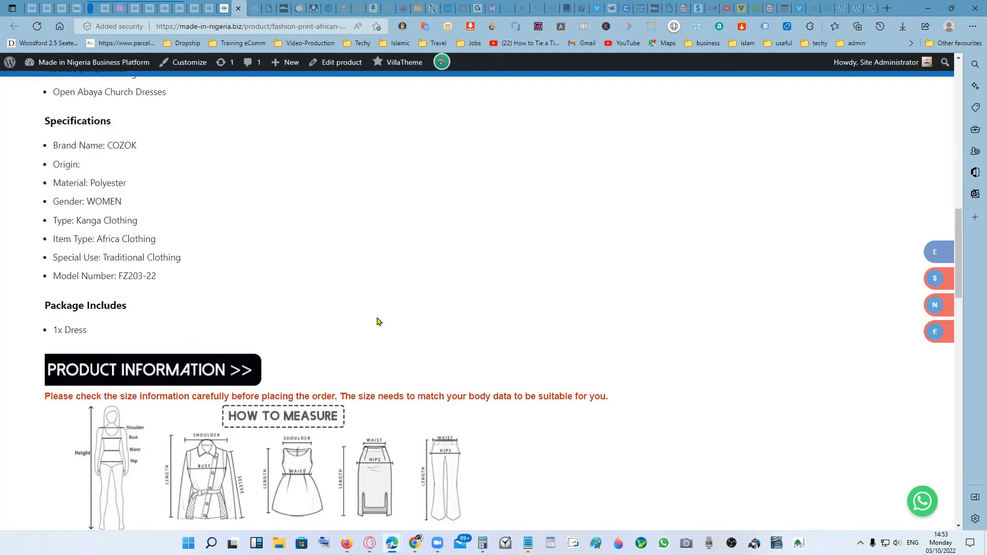
scroll(414, 329, down, 4)
scroll(534, 340, down, 12)
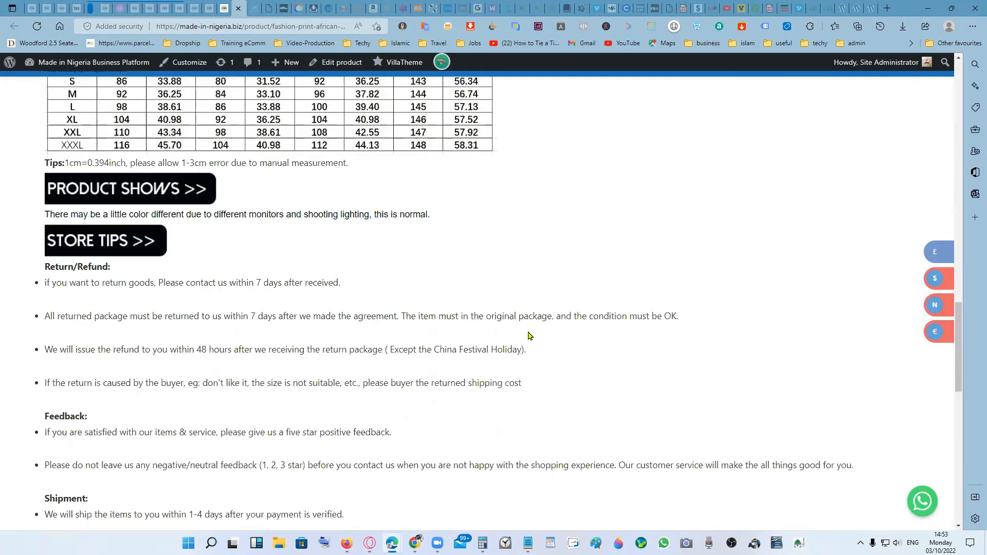
scroll(578, 245, up, 20)
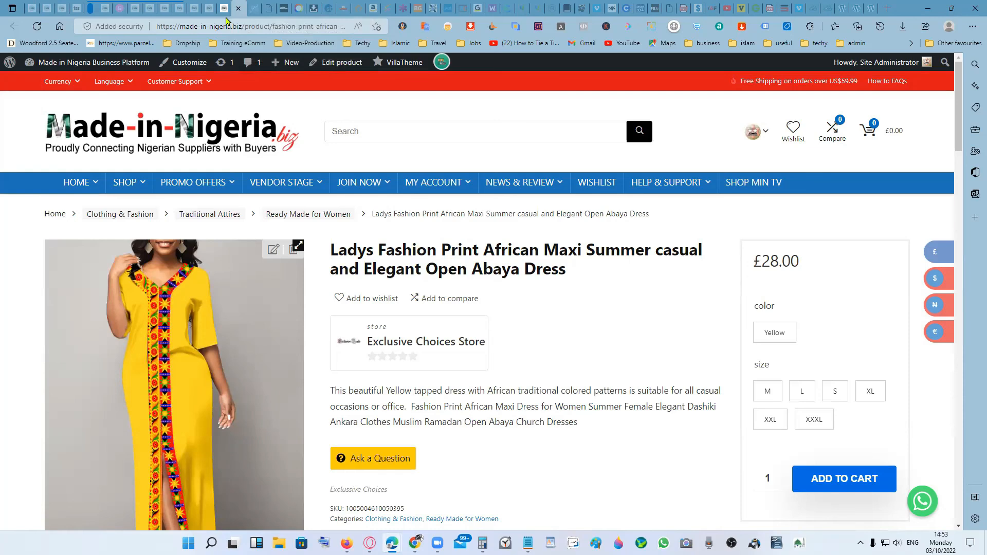
- Return to the dress's product editing form in the vendor dashboard and submit the listing again
click(209, 8)
scroll(789, 360, down, 4)
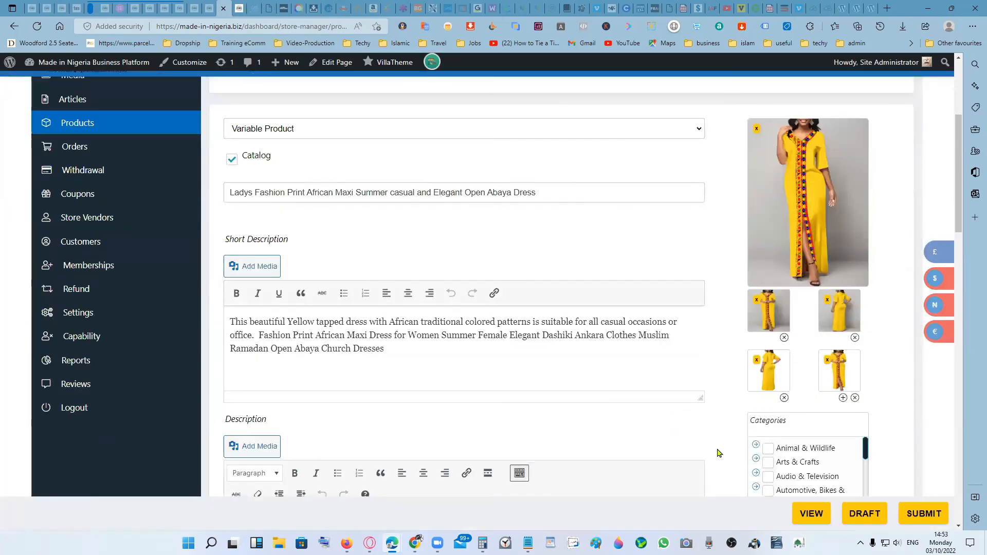
click(919, 514)
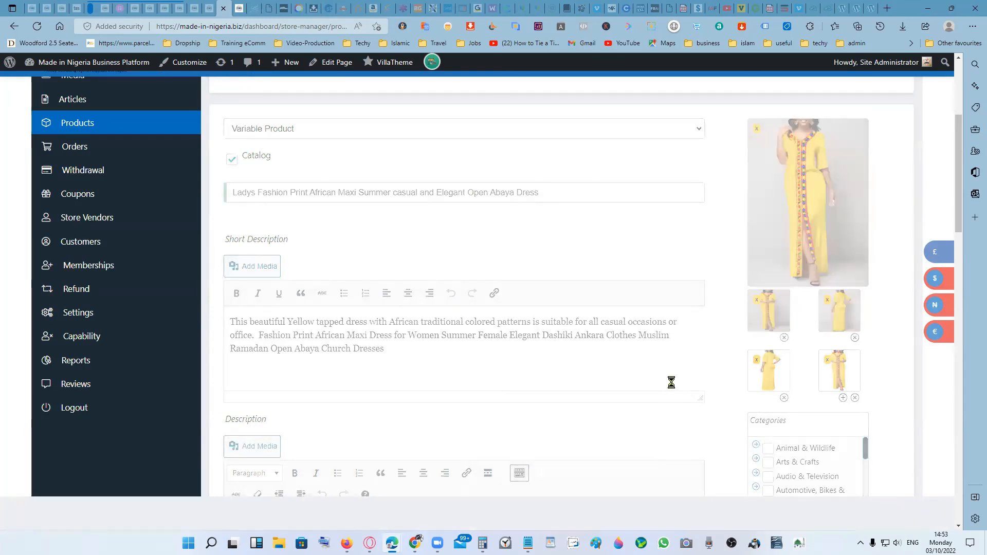